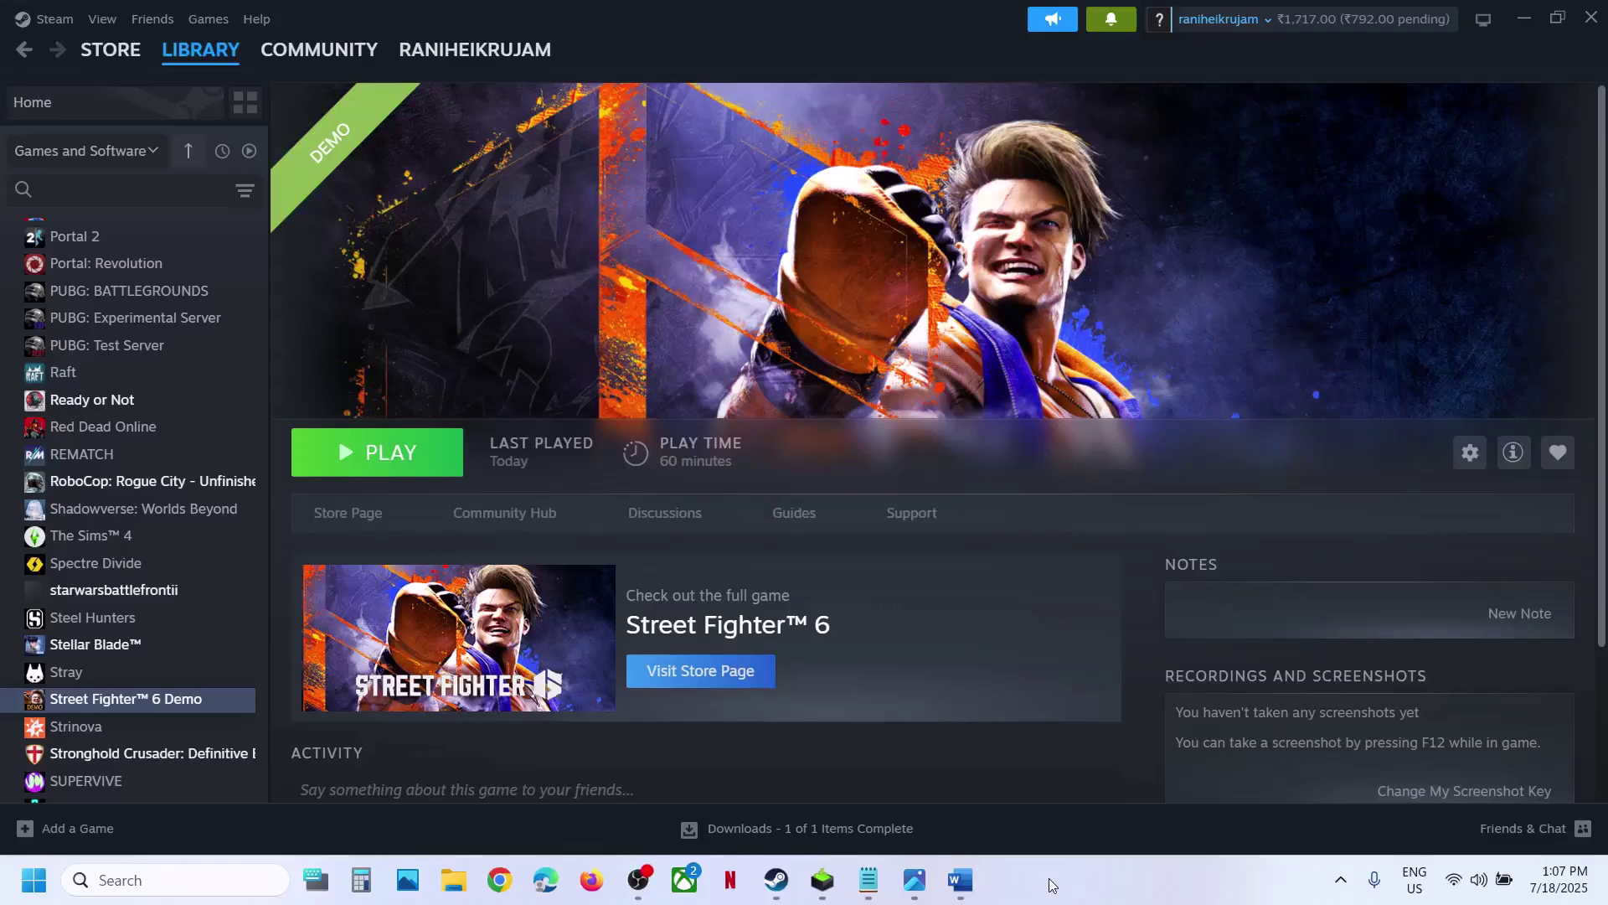
Review the fatal D3D error screenshot, the troubleshooting steps document and the Windows power options.
{"action": "left_click", "coordinate": [915, 880]}
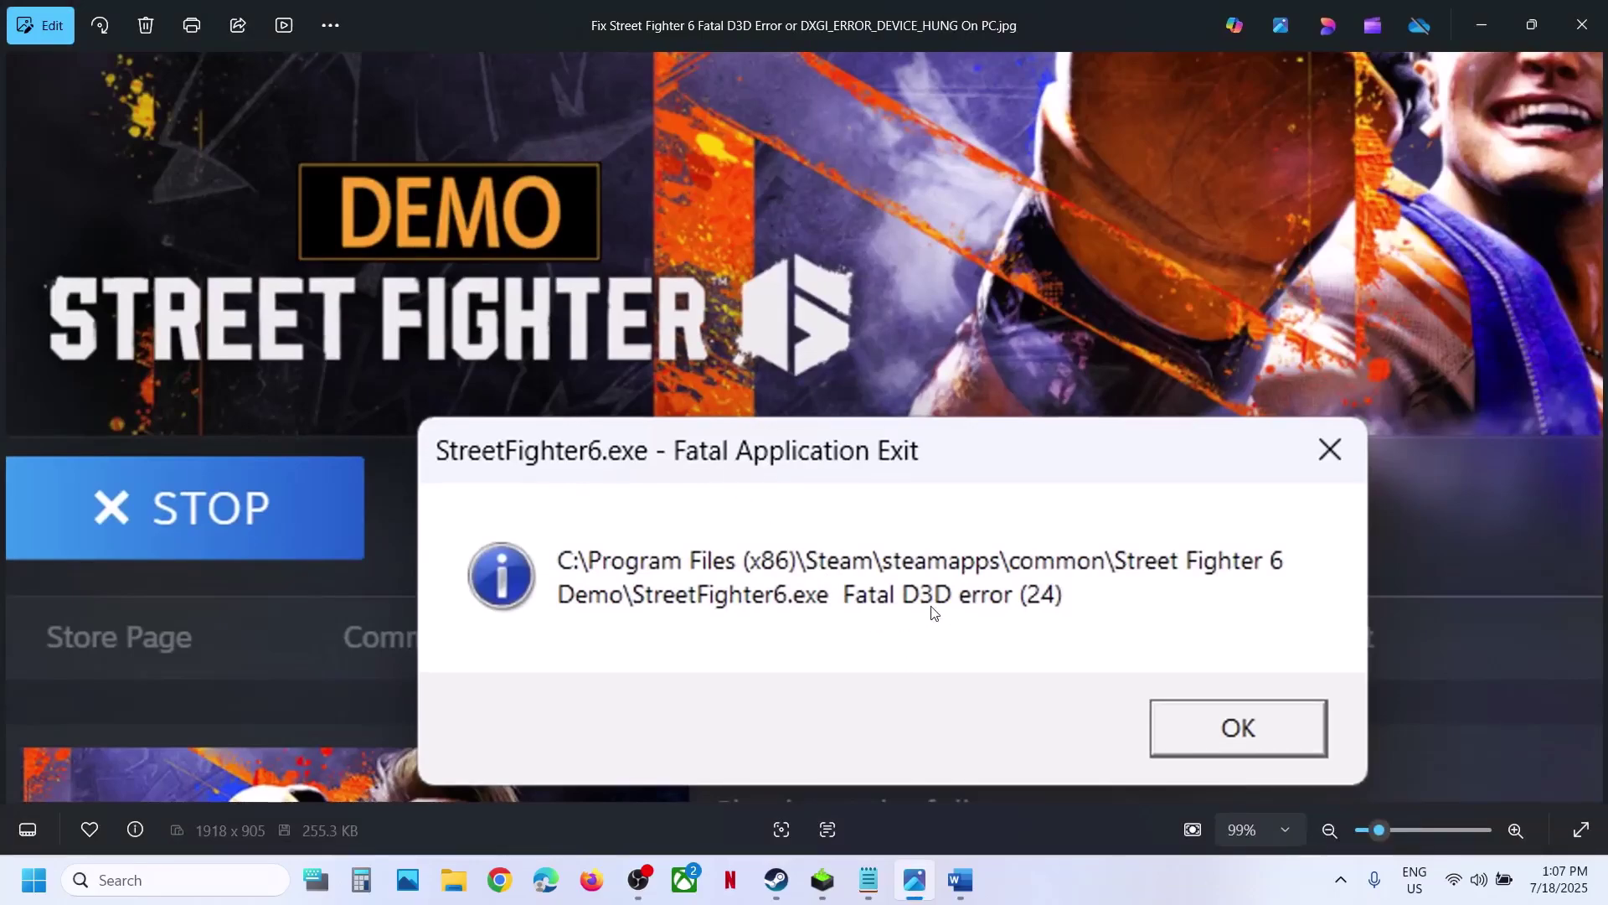
{"action": "left_click", "coordinate": [1484, 25]}
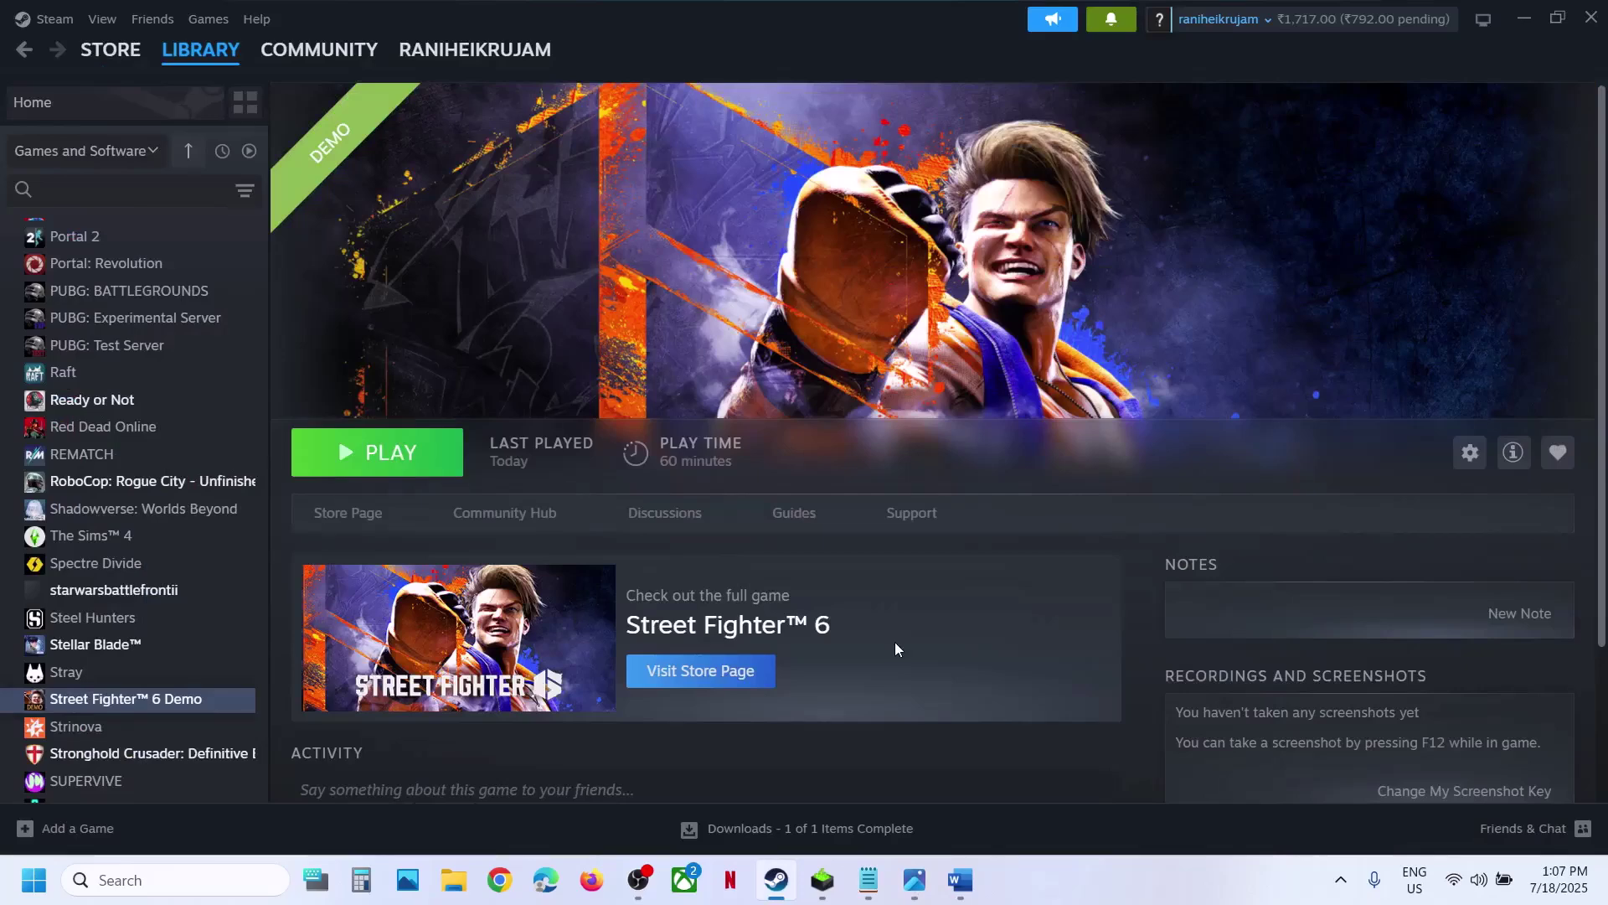
{"action": "left_click", "coordinate": [960, 879]}
{"action": "left_click", "coordinate": [961, 879]}
{"action": "left_click", "coordinate": [34, 879]}
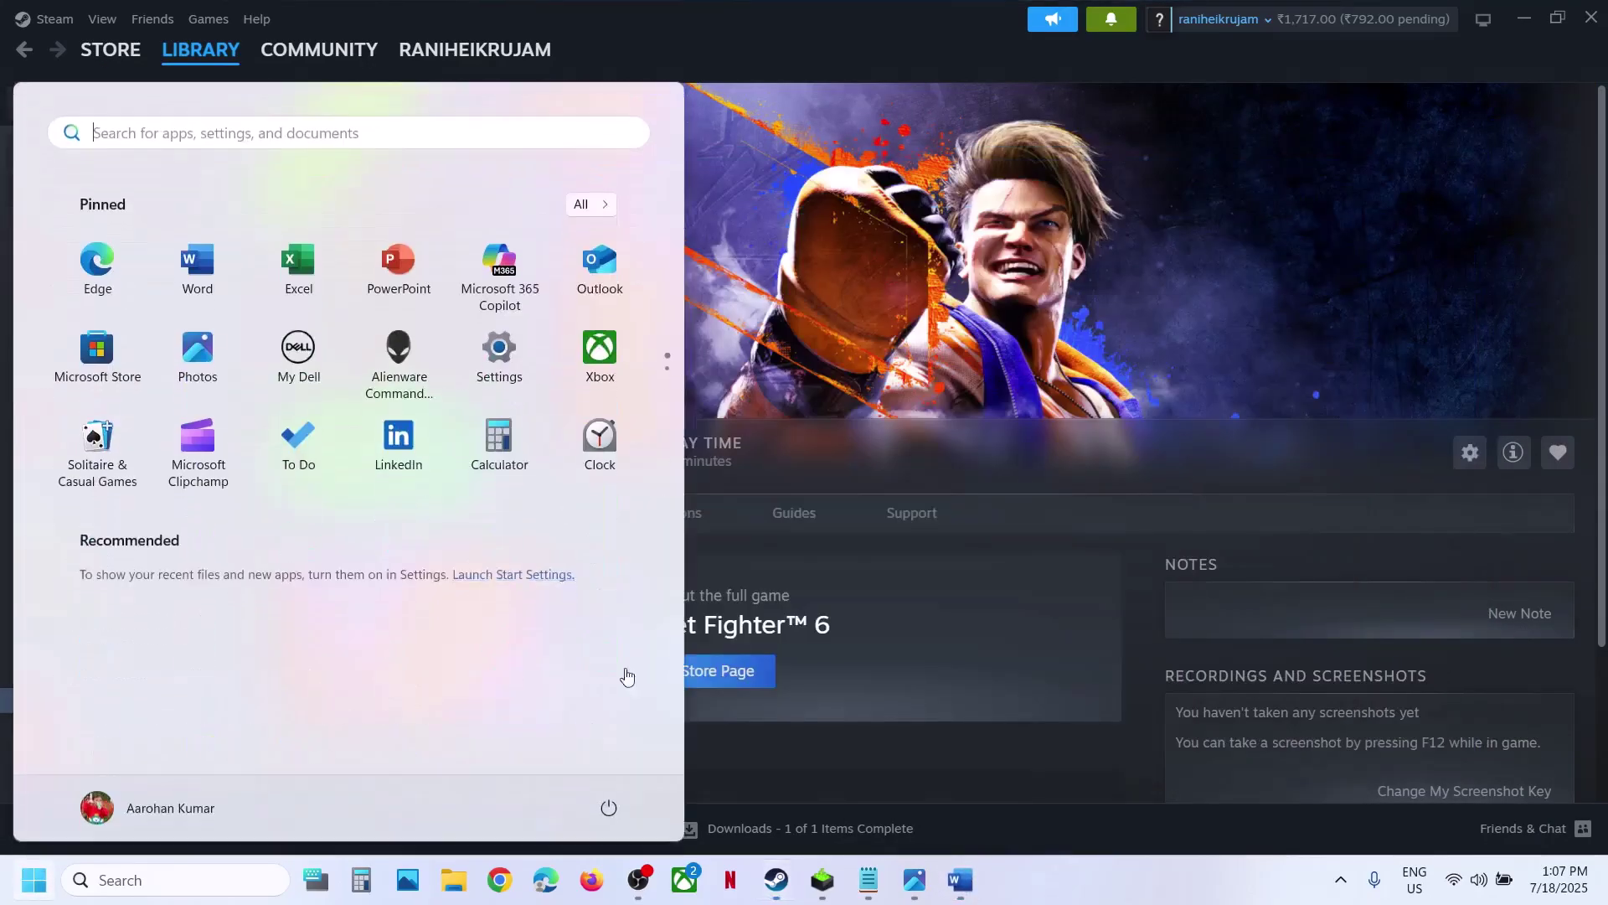
{"action": "left_click", "coordinate": [611, 804]}
{"action": "left_click", "coordinate": [1063, 360]}
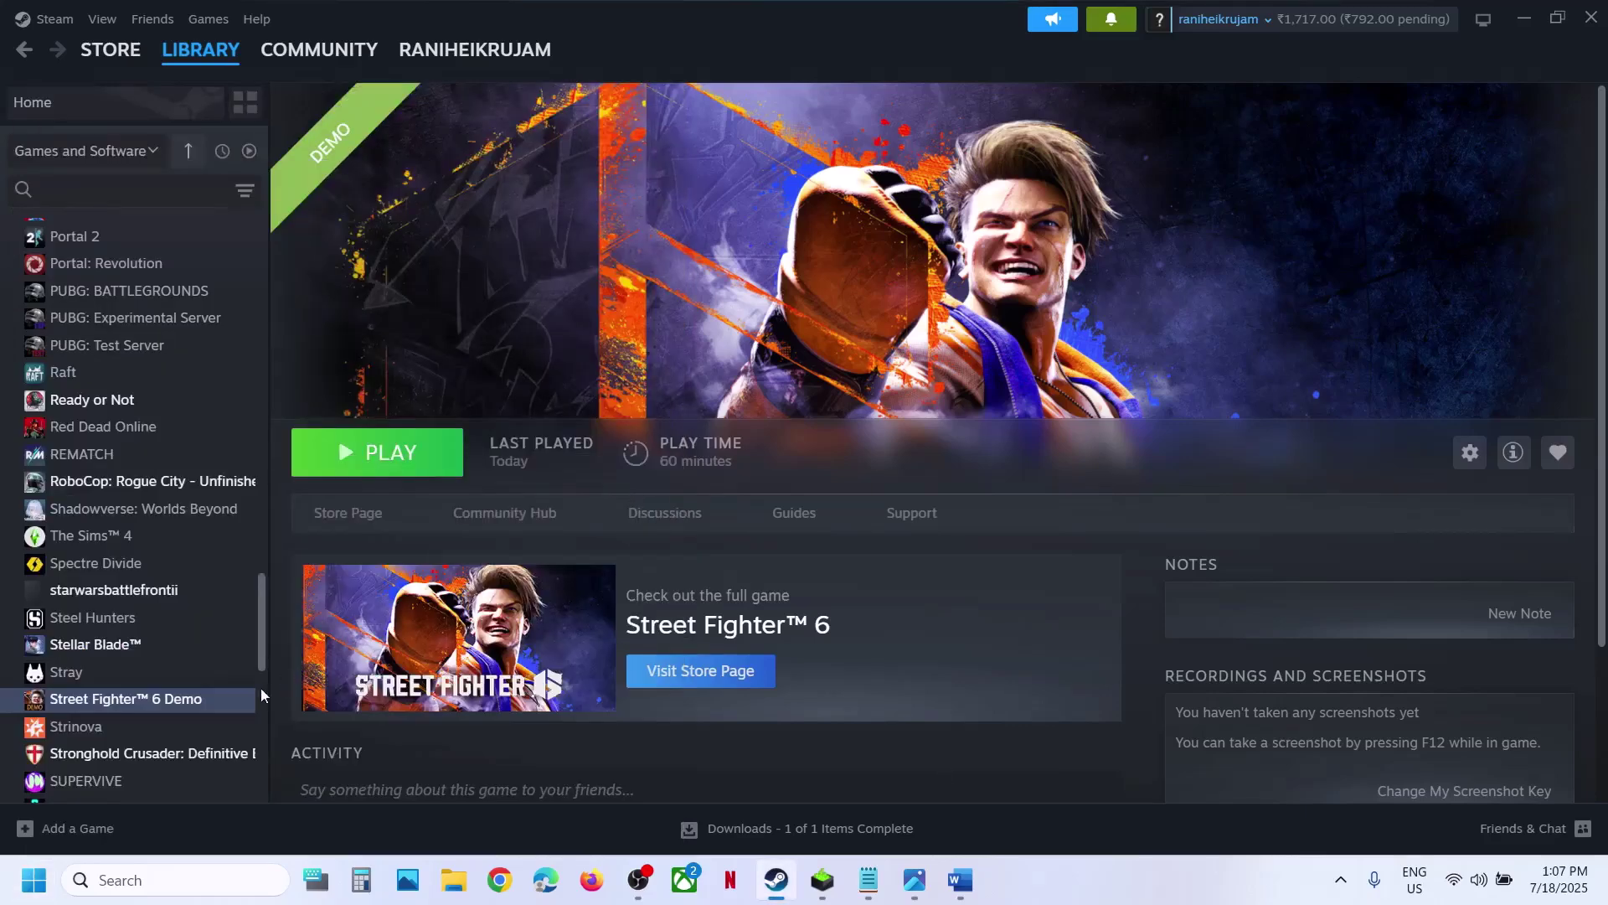
Verify the integrity of the Street Fighter 6 Demo files from its Installed Files properties.
{"action": "right_click", "coordinate": [139, 705]}
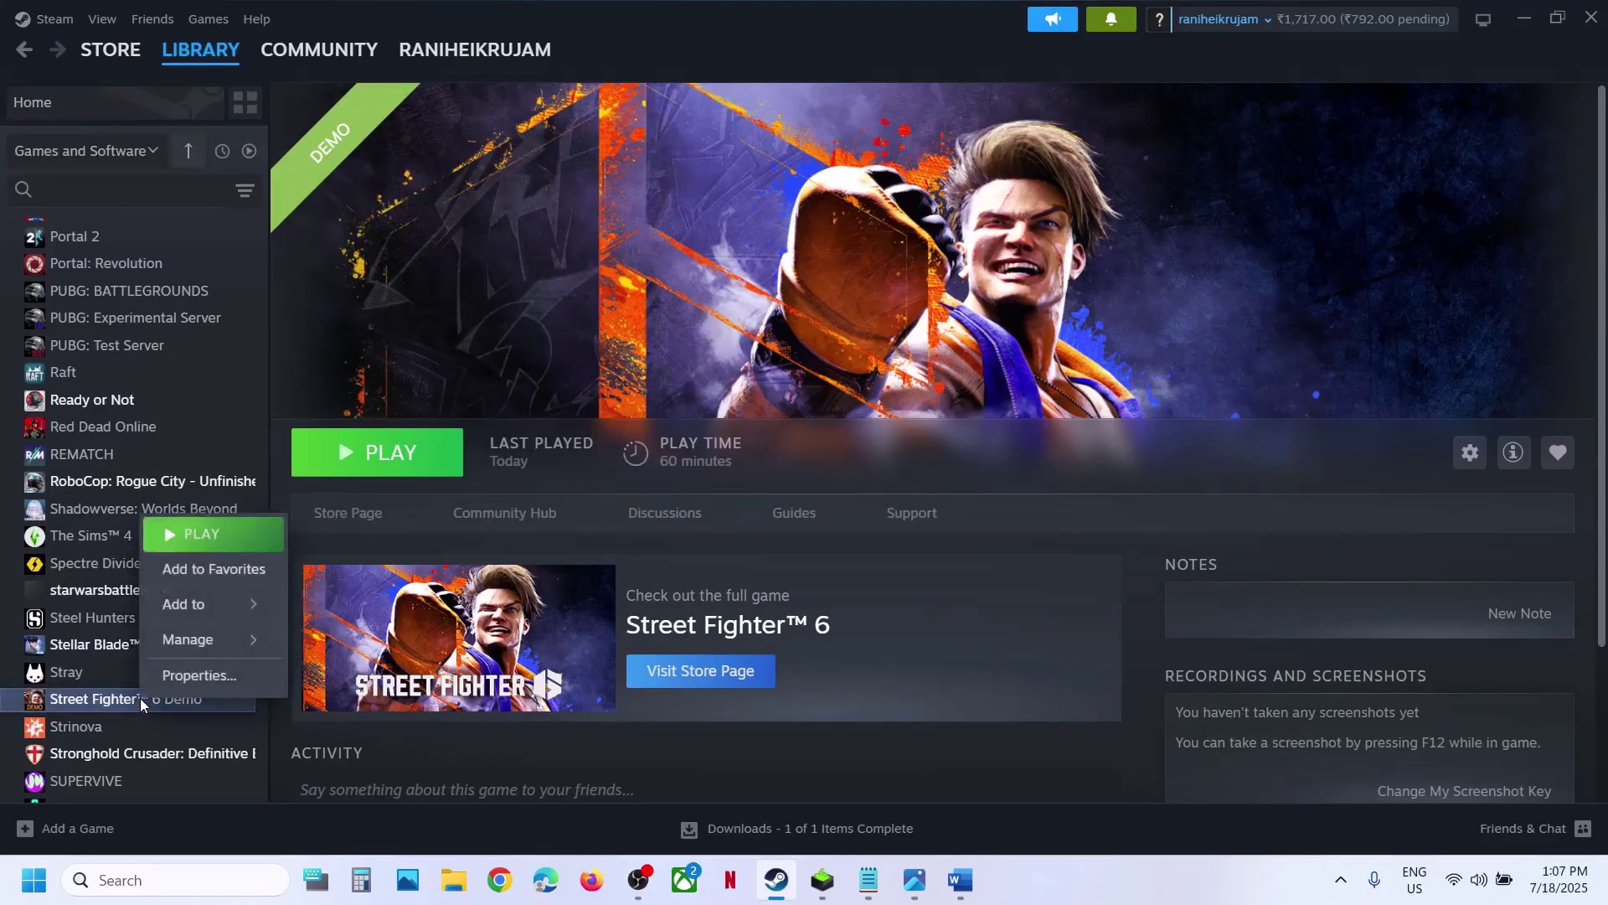
{"action": "left_click", "coordinate": [214, 672]}
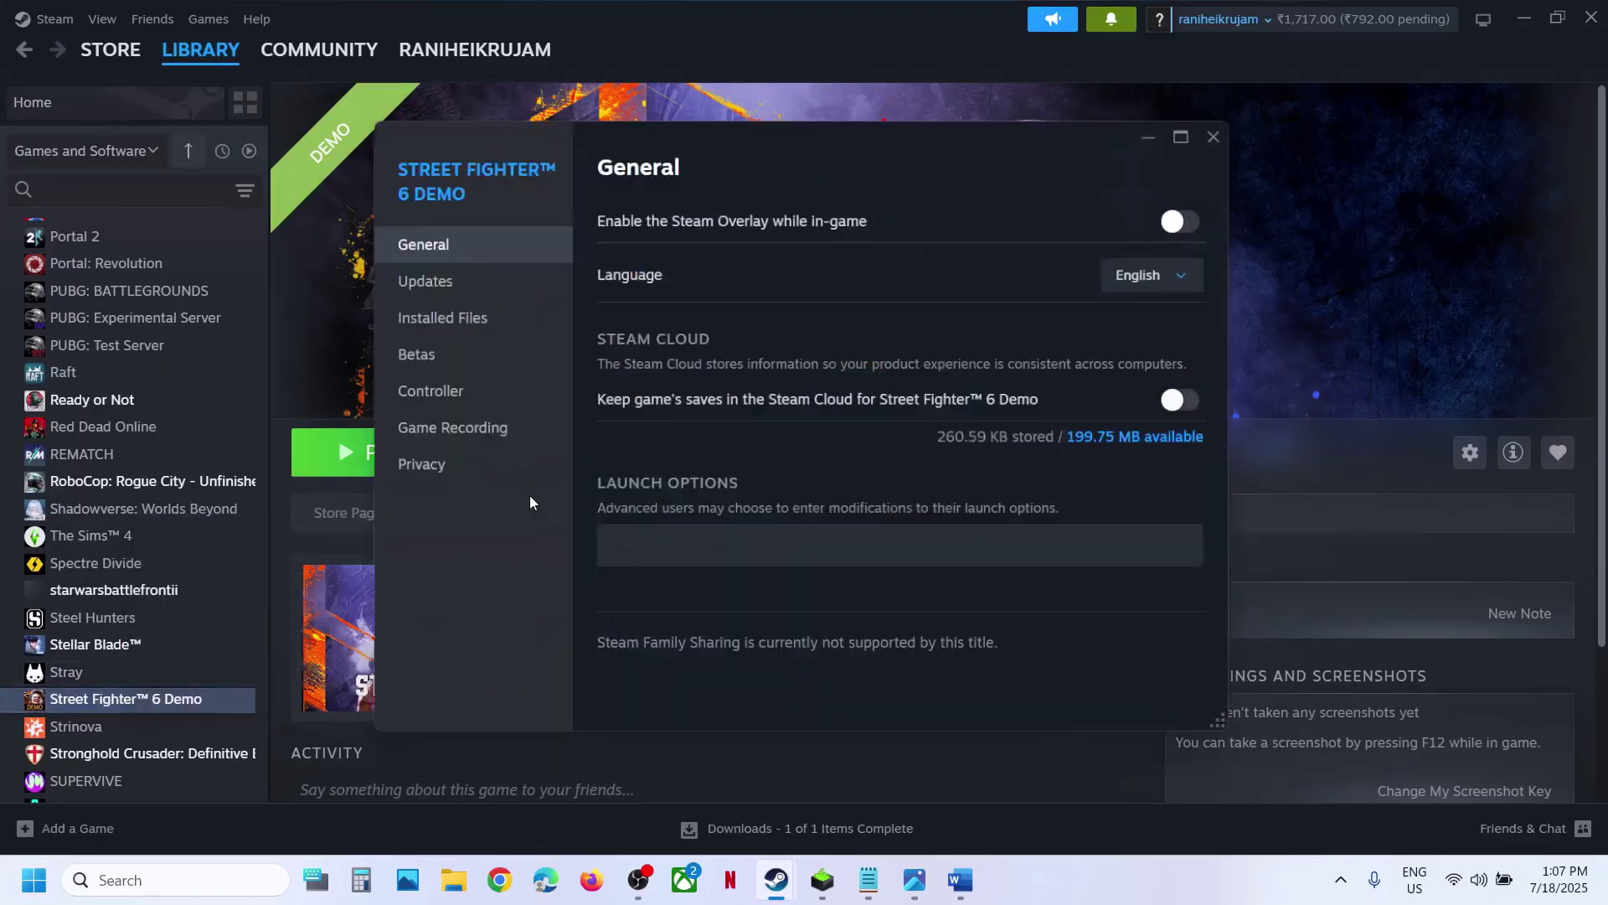
{"action": "left_click", "coordinate": [437, 326]}
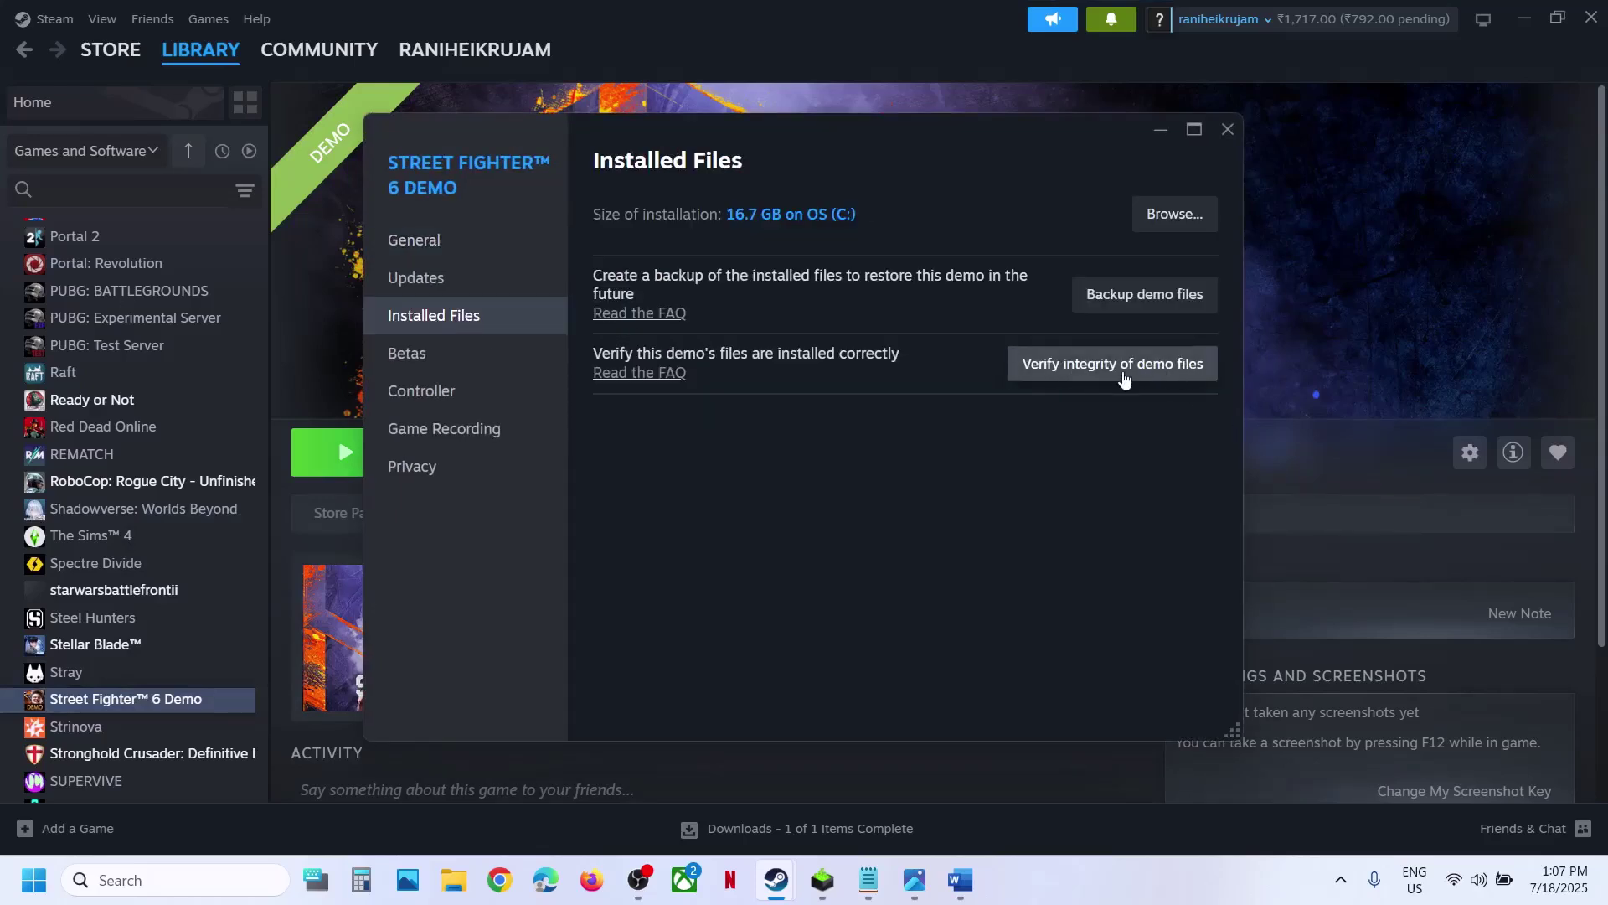
{"action": "left_click", "coordinate": [1074, 360]}
{"action": "left_click", "coordinate": [1228, 129]}
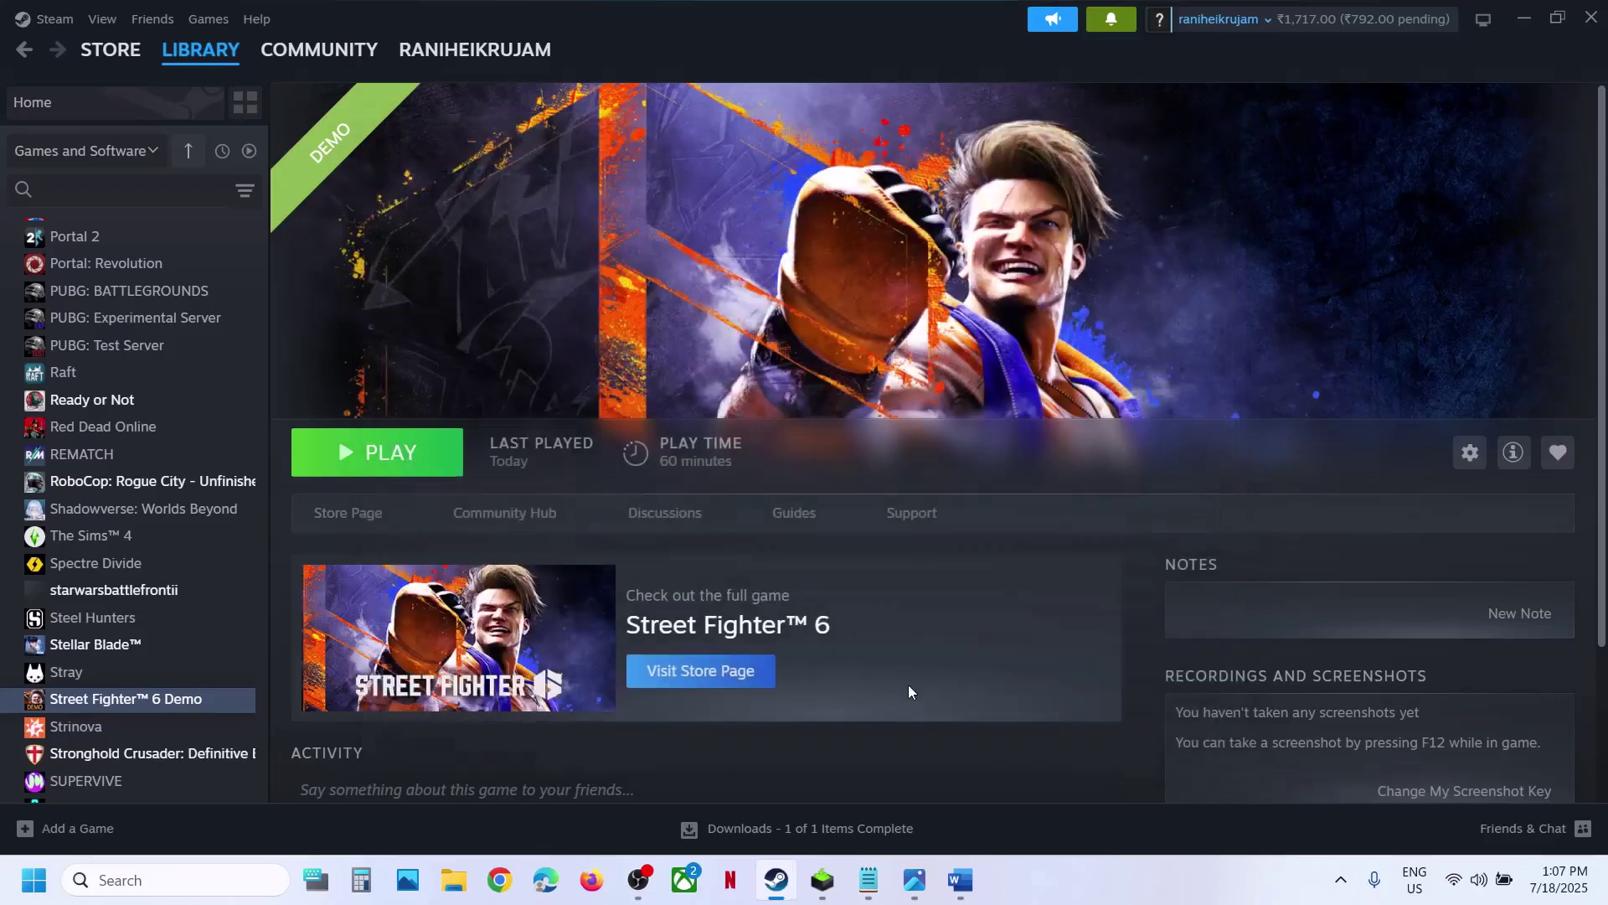
{"action": "left_click", "coordinate": [960, 880]}
{"action": "scroll", "coordinate": [610, 540], "scroll_direction": "down", "scroll_amount": 1}
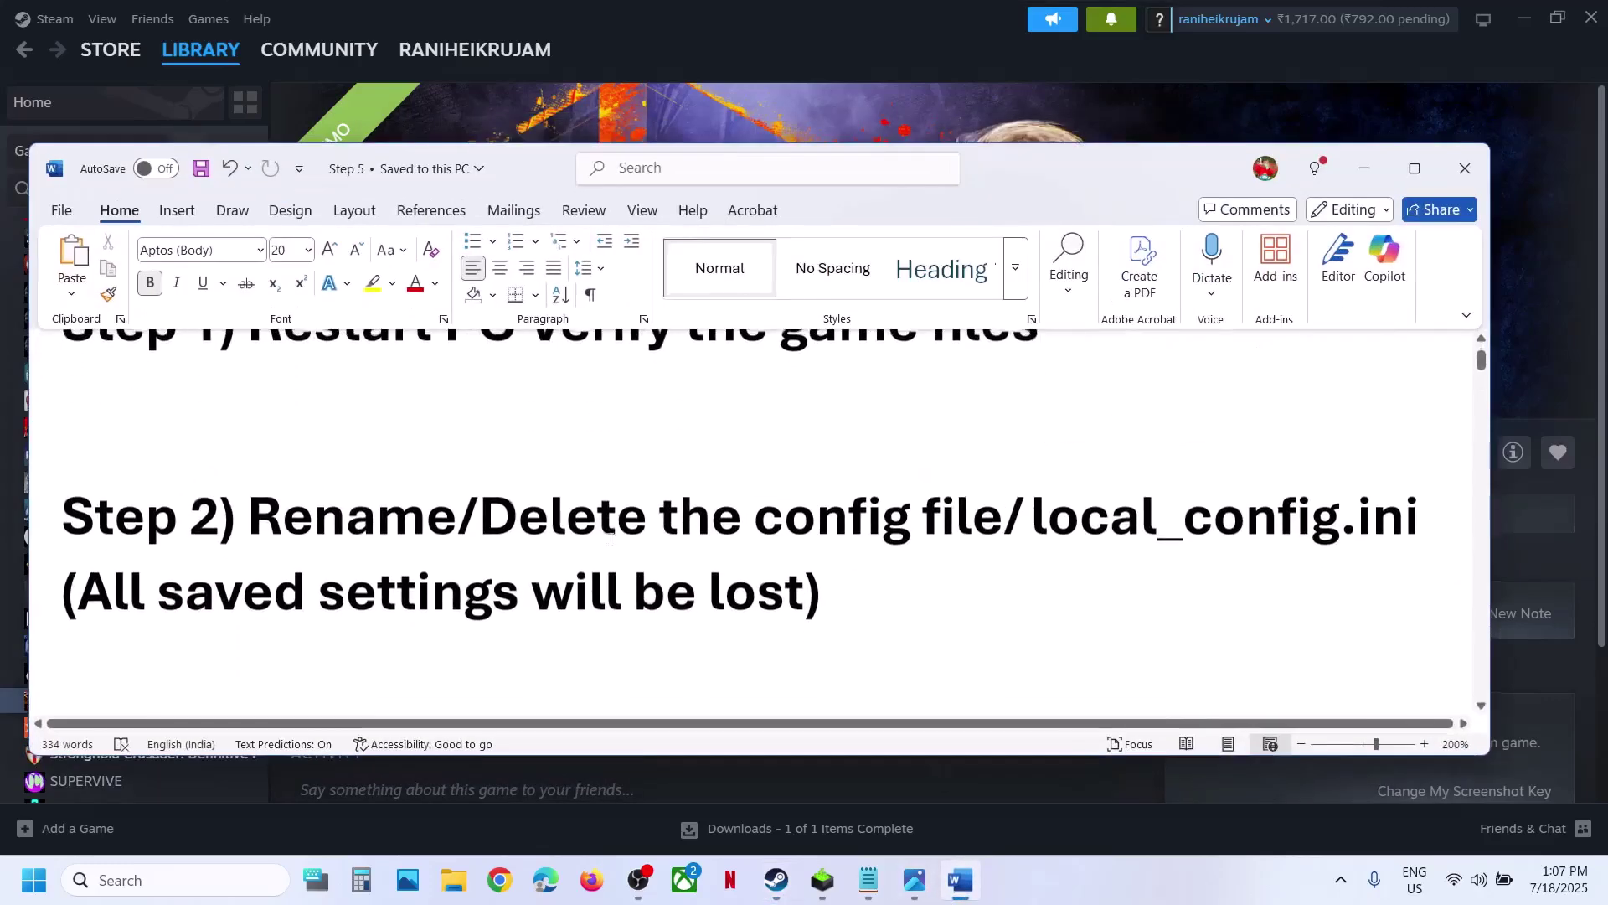
{"action": "left_click_drag", "start_coordinate": [279, 529], "coordinate": [752, 512]}
{"action": "left_click_drag", "start_coordinate": [120, 598], "coordinate": [628, 591]}
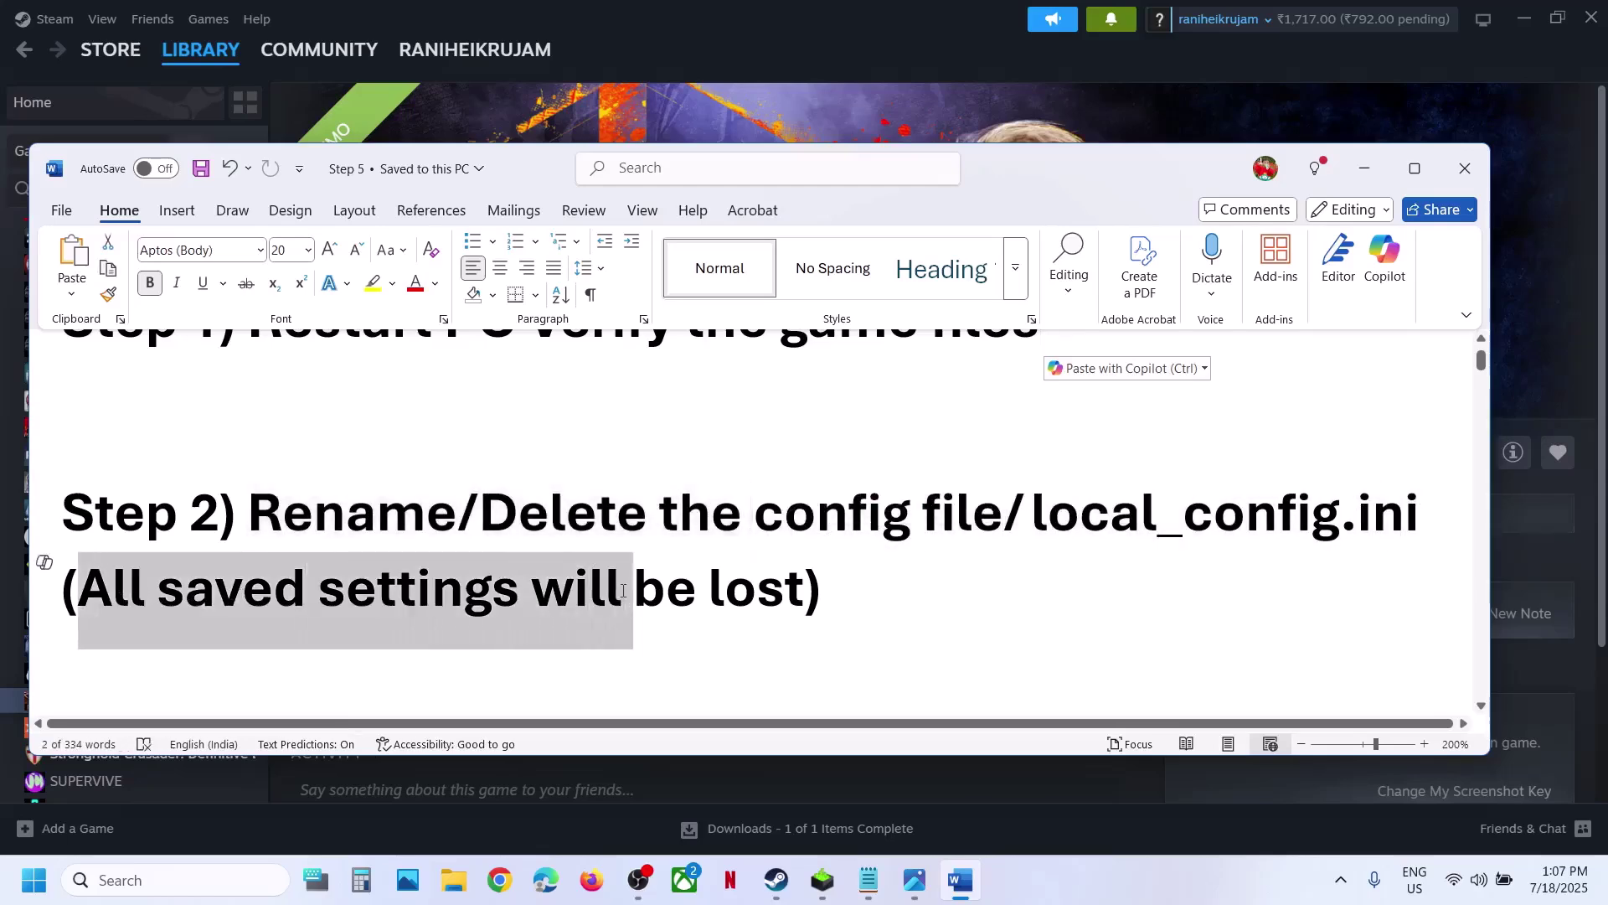
{"action": "left_click", "coordinate": [1000, 118]}
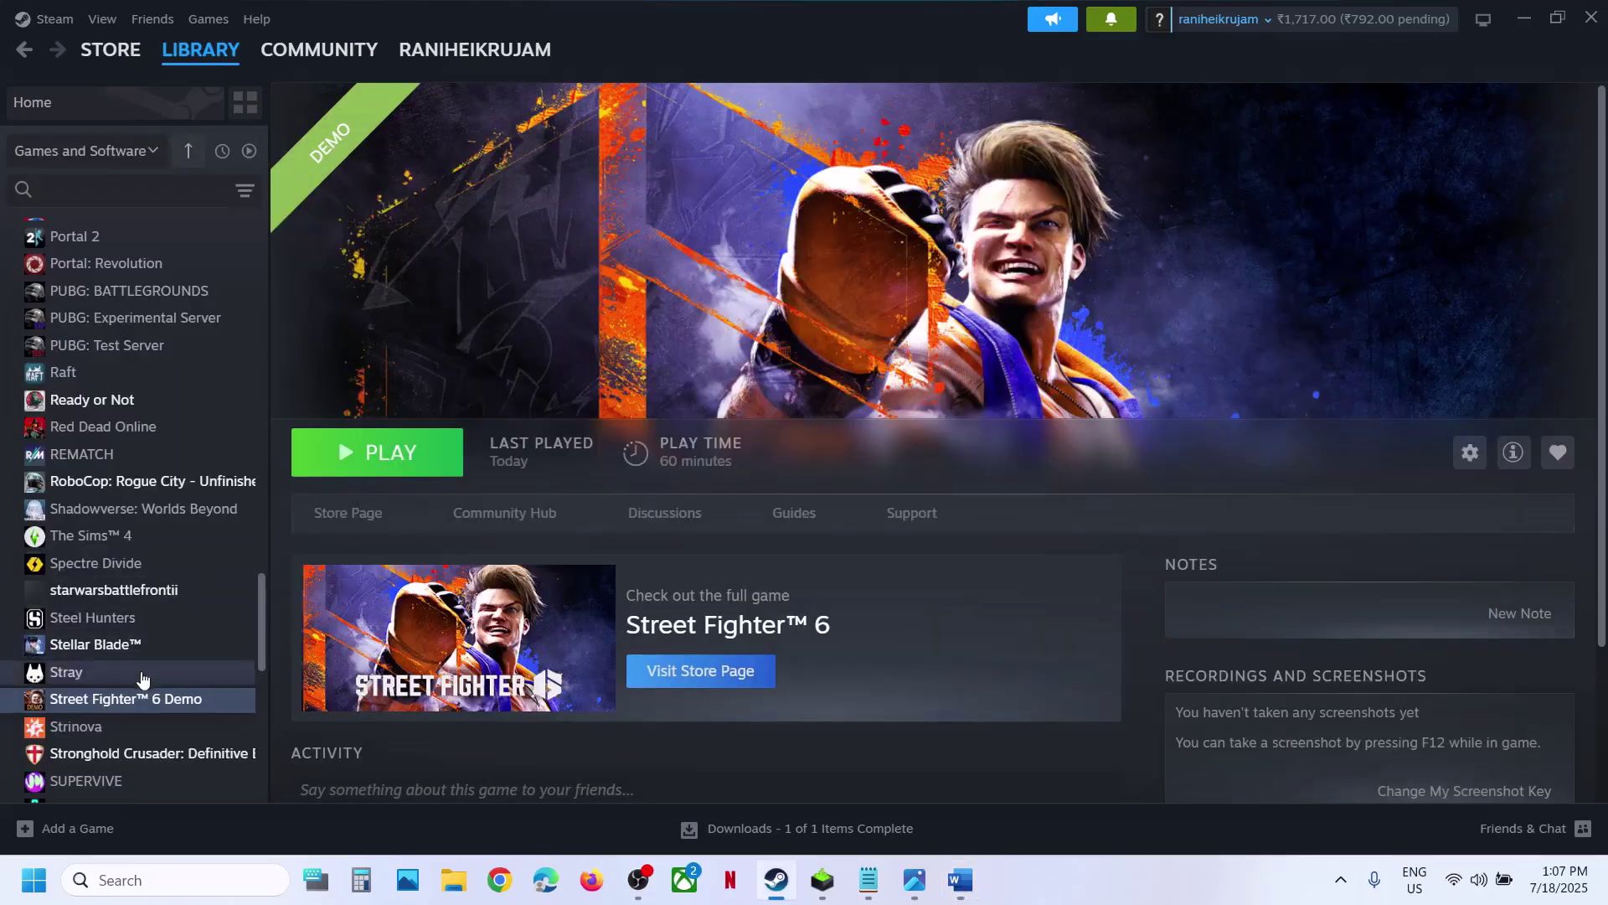
Open the demo's install folder and copy the config file to the desktop as a backup.
{"action": "right_click", "coordinate": [128, 696]}
{"action": "mouse_move", "coordinate": [182, 646]}
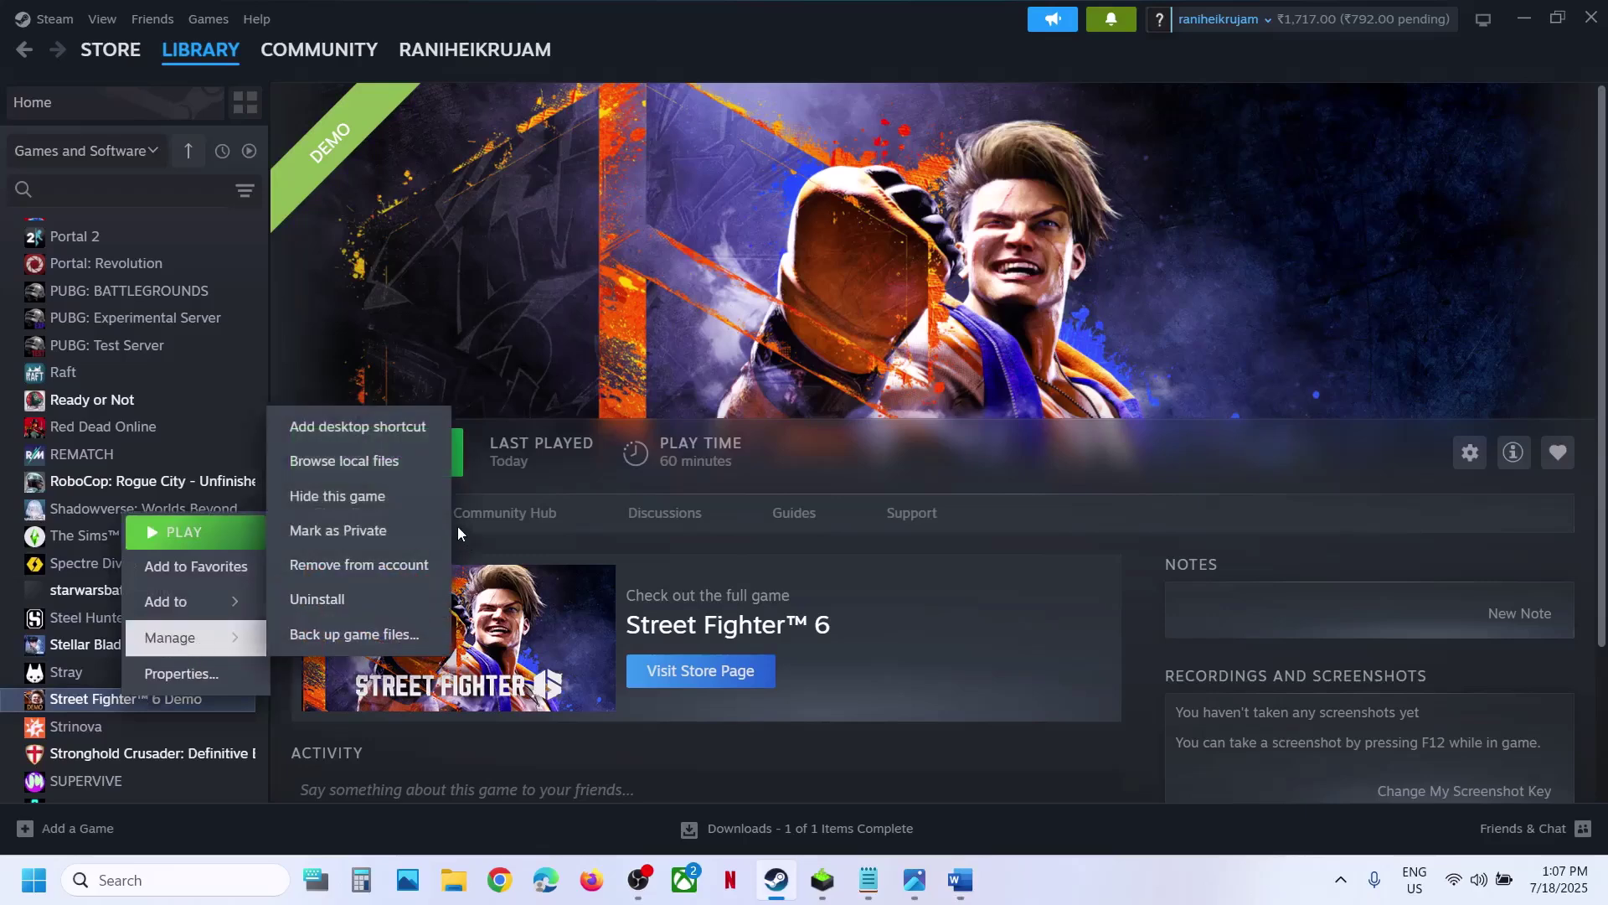
{"action": "left_click", "coordinate": [369, 461]}
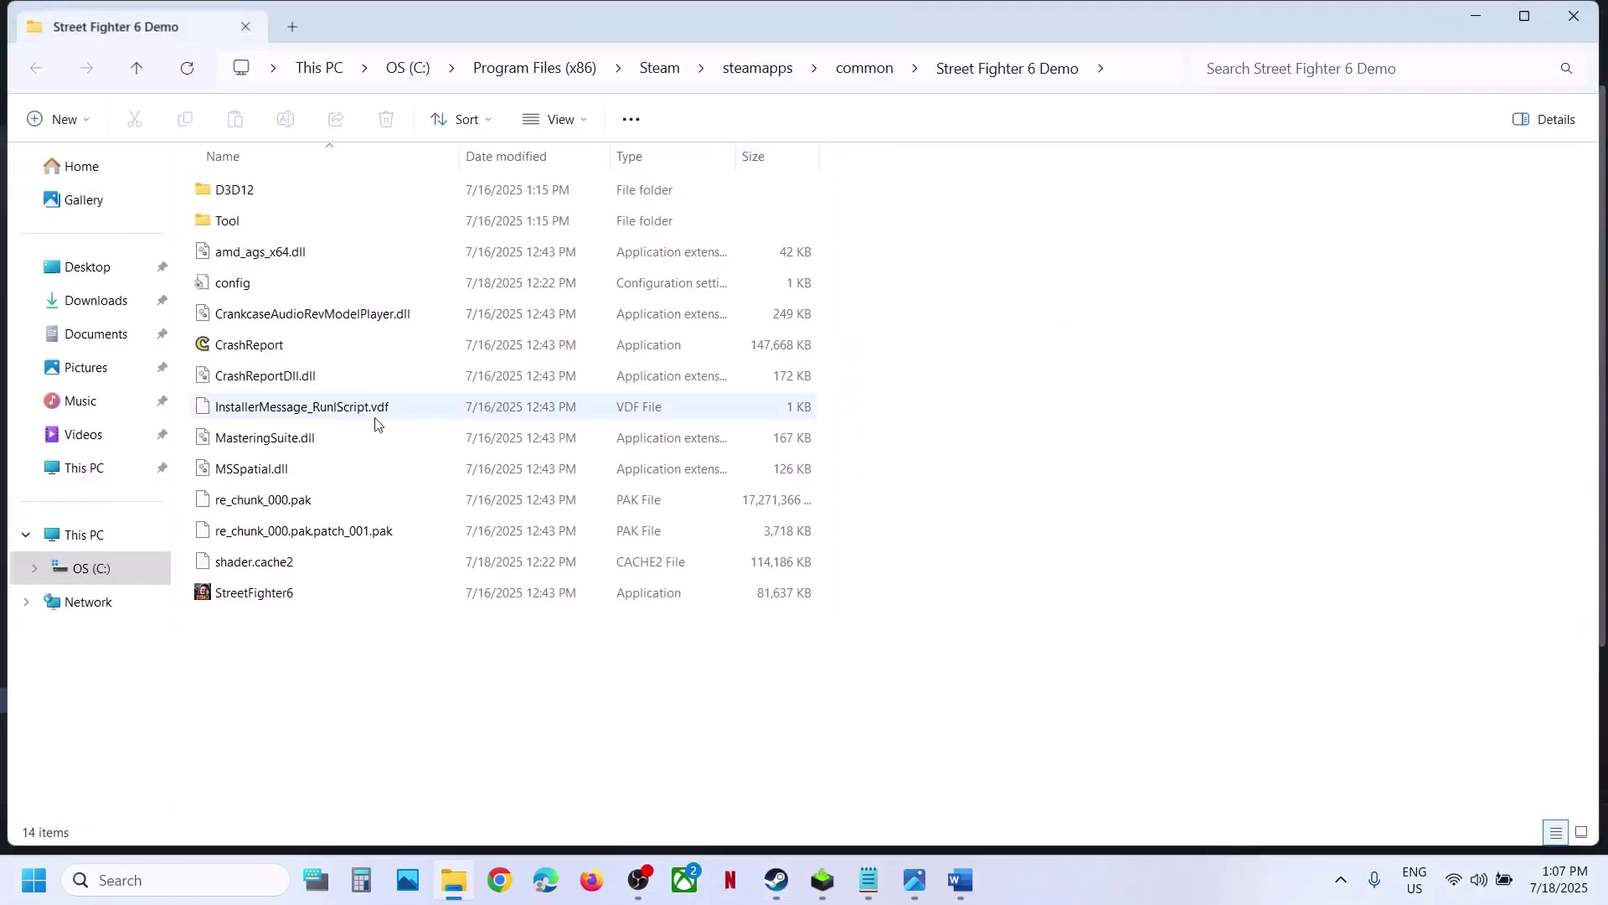
{"action": "left_click", "coordinate": [246, 287]}
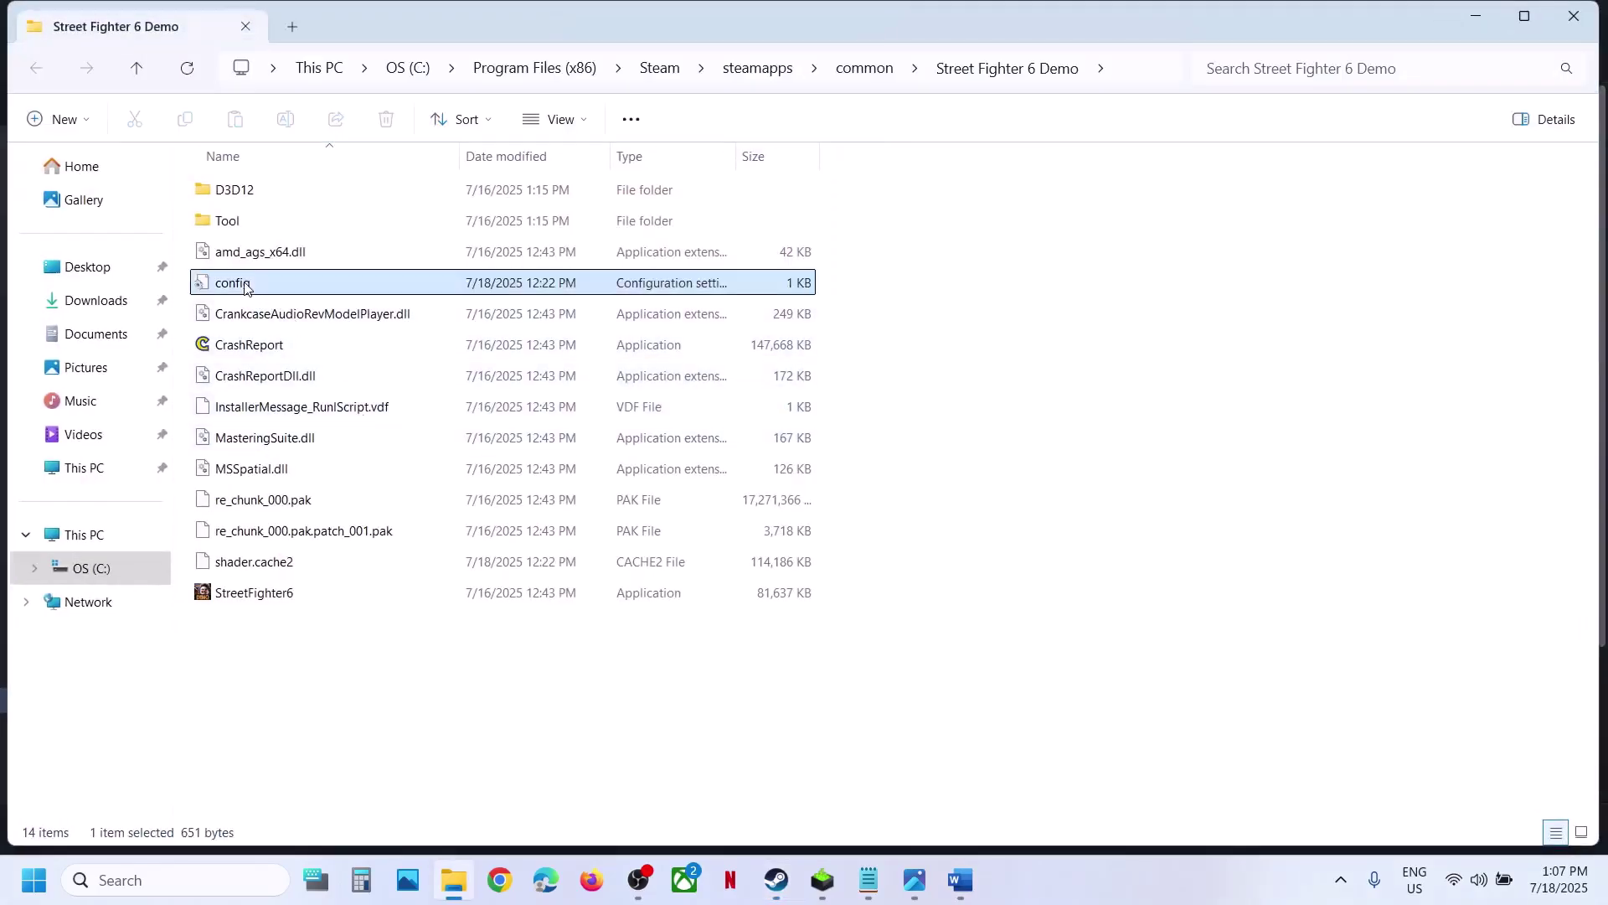
{"action": "right_click", "coordinate": [245, 288]}
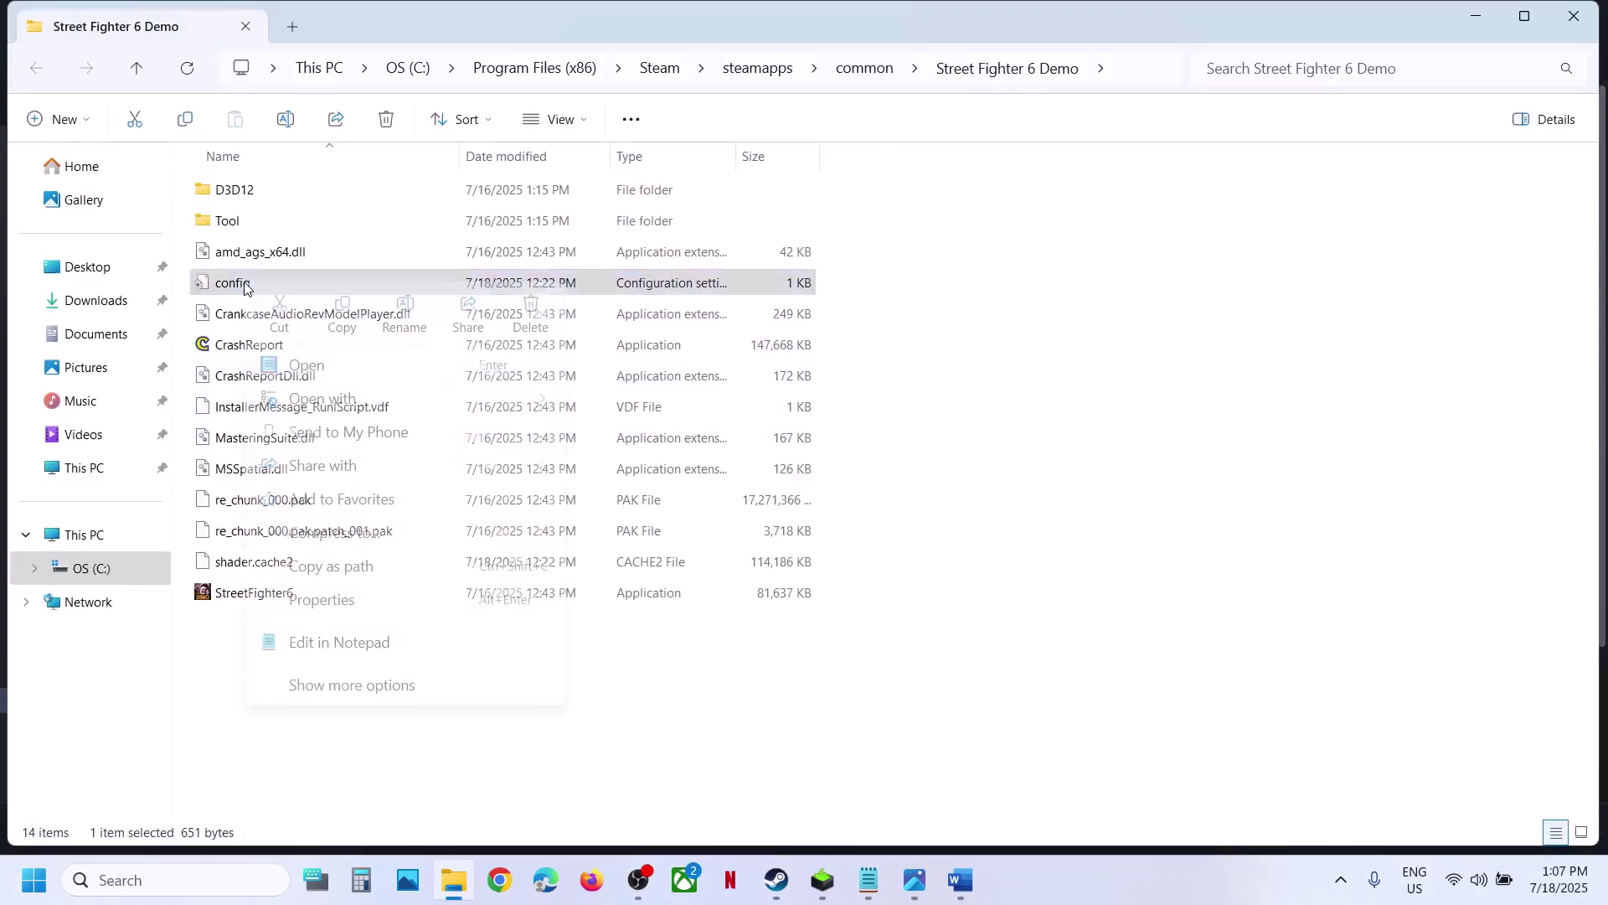
{"action": "left_click", "coordinate": [344, 314]}
{"action": "key", "text": "super+d"}
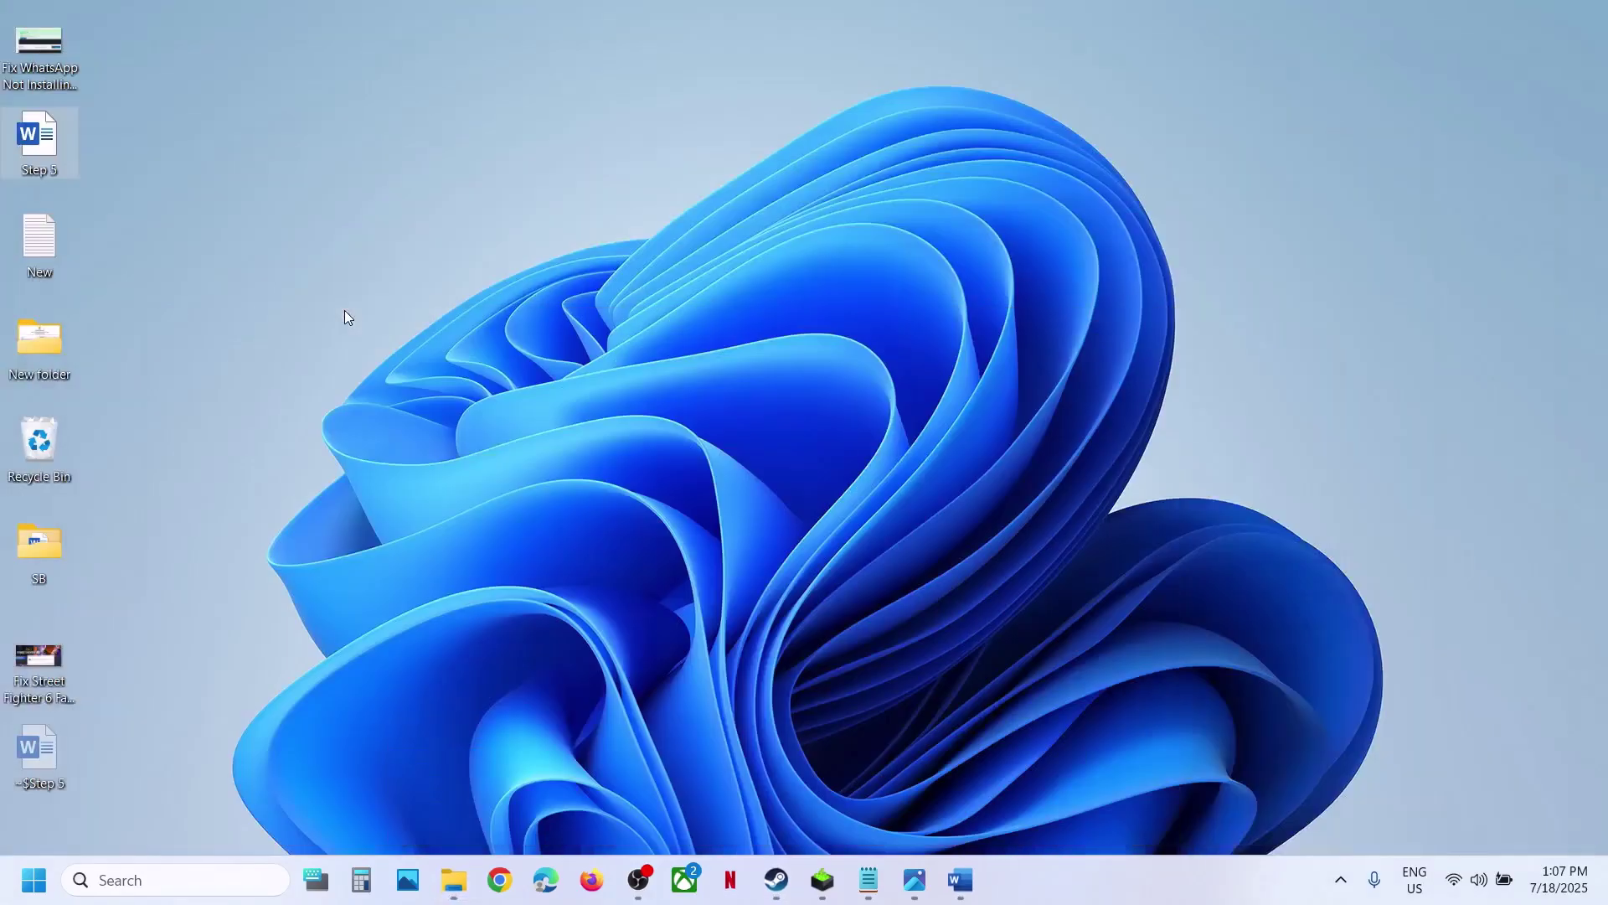
{"action": "key", "text": "ctrl+v"}
{"action": "left_click_drag", "start_coordinate": [48, 752], "coordinate": [810, 414]}
Rename the config file in the game folder to config.old.
{"action": "left_click", "coordinate": [455, 878]}
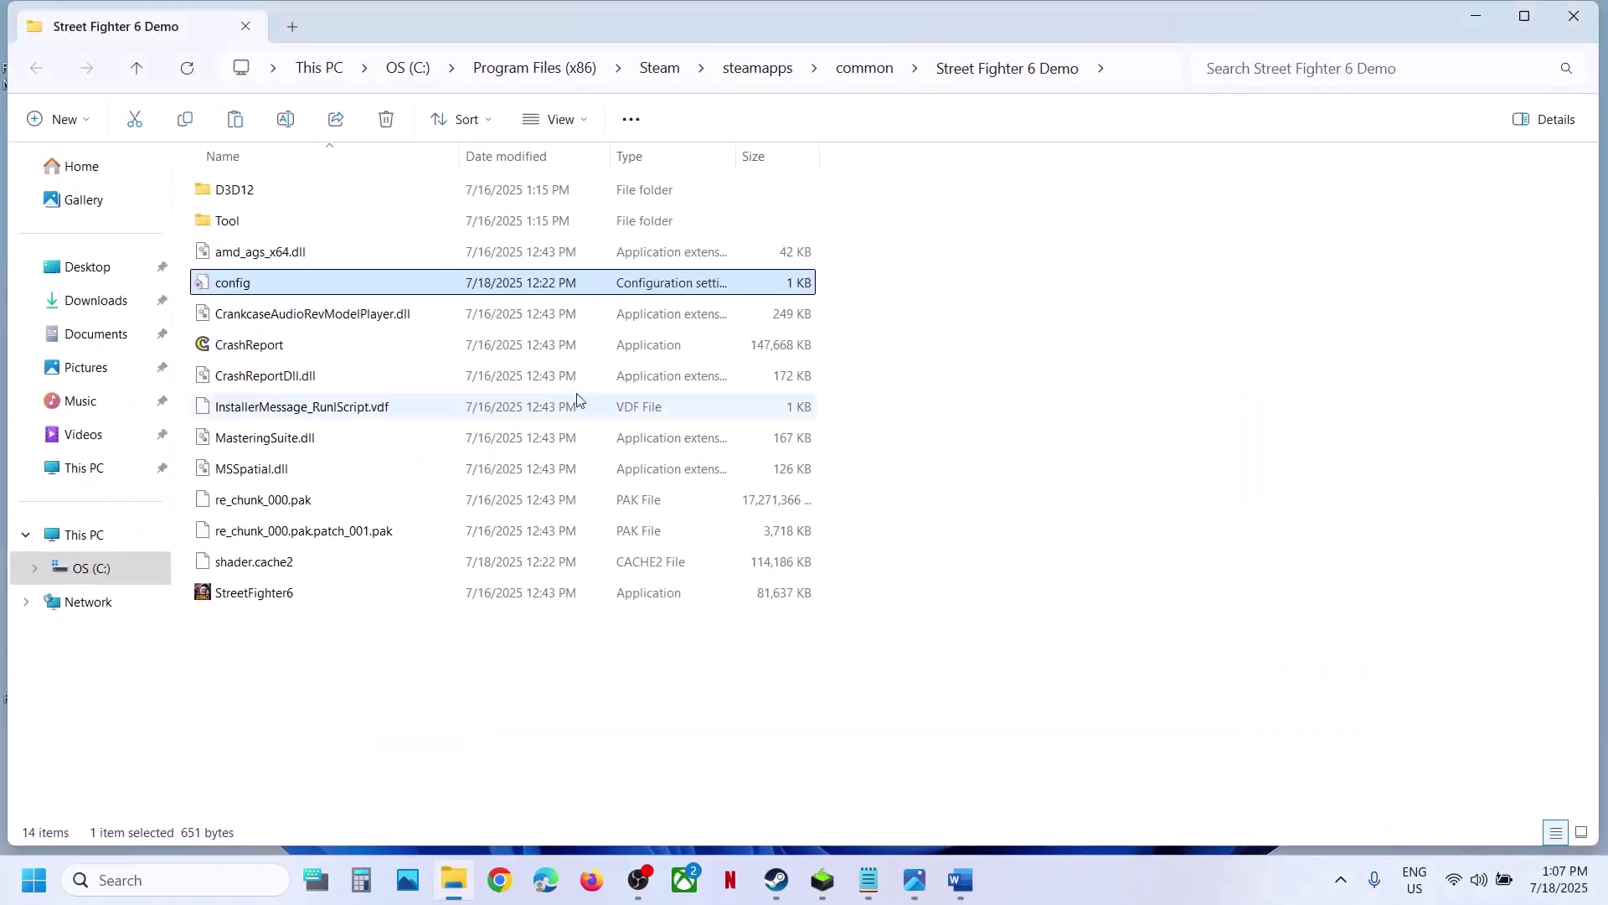
{"action": "right_click", "coordinate": [338, 287]}
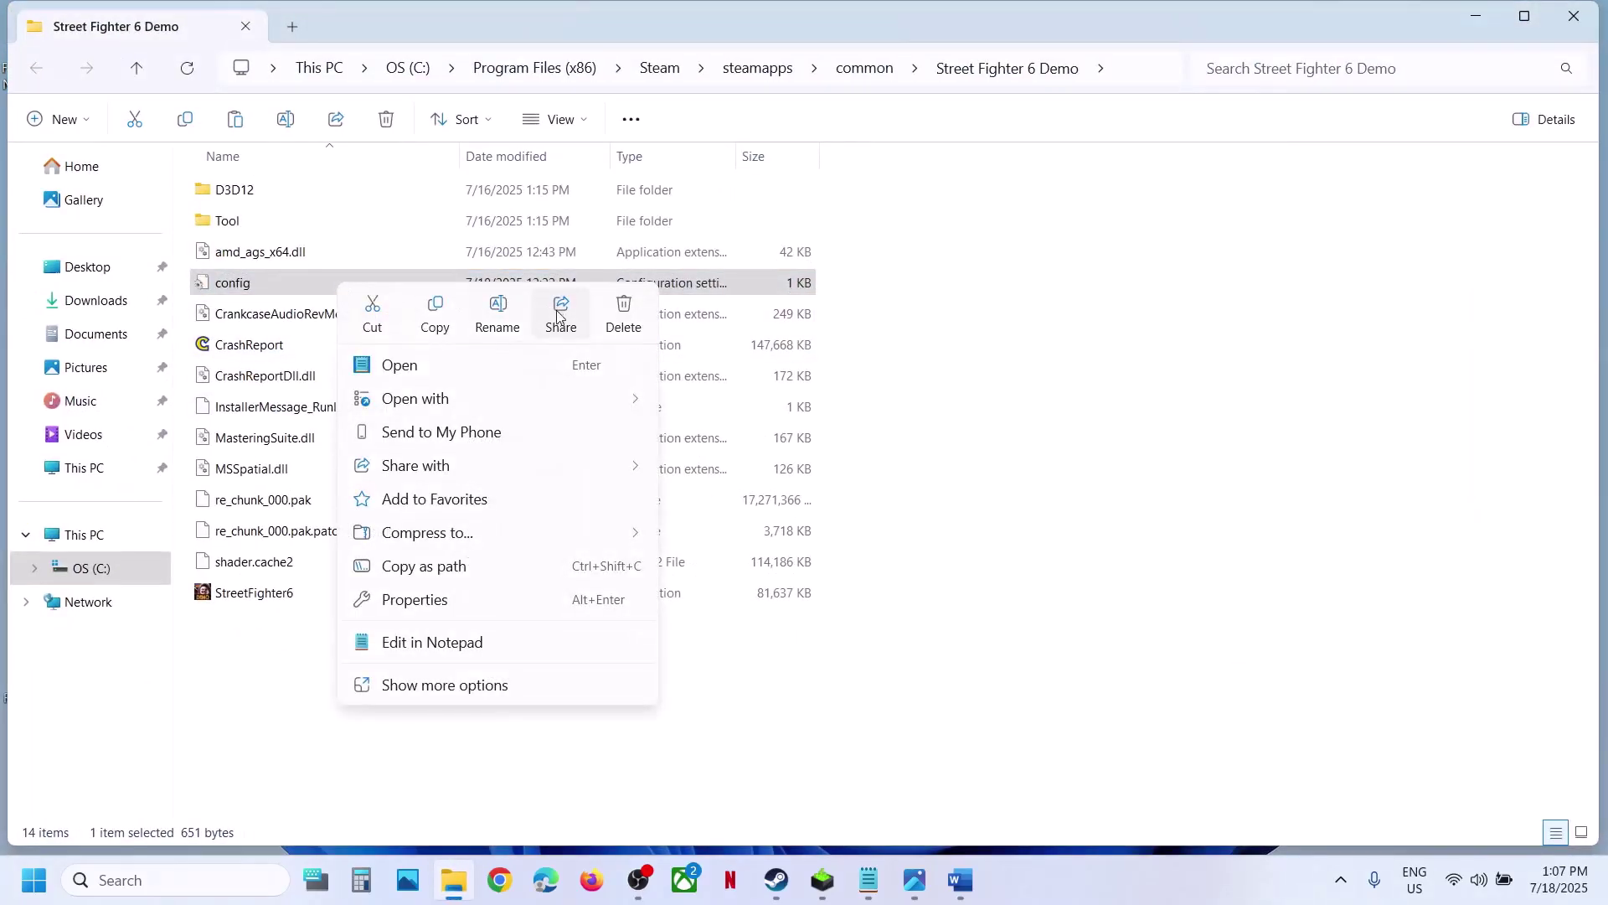
{"action": "left_click", "coordinate": [500, 310]}
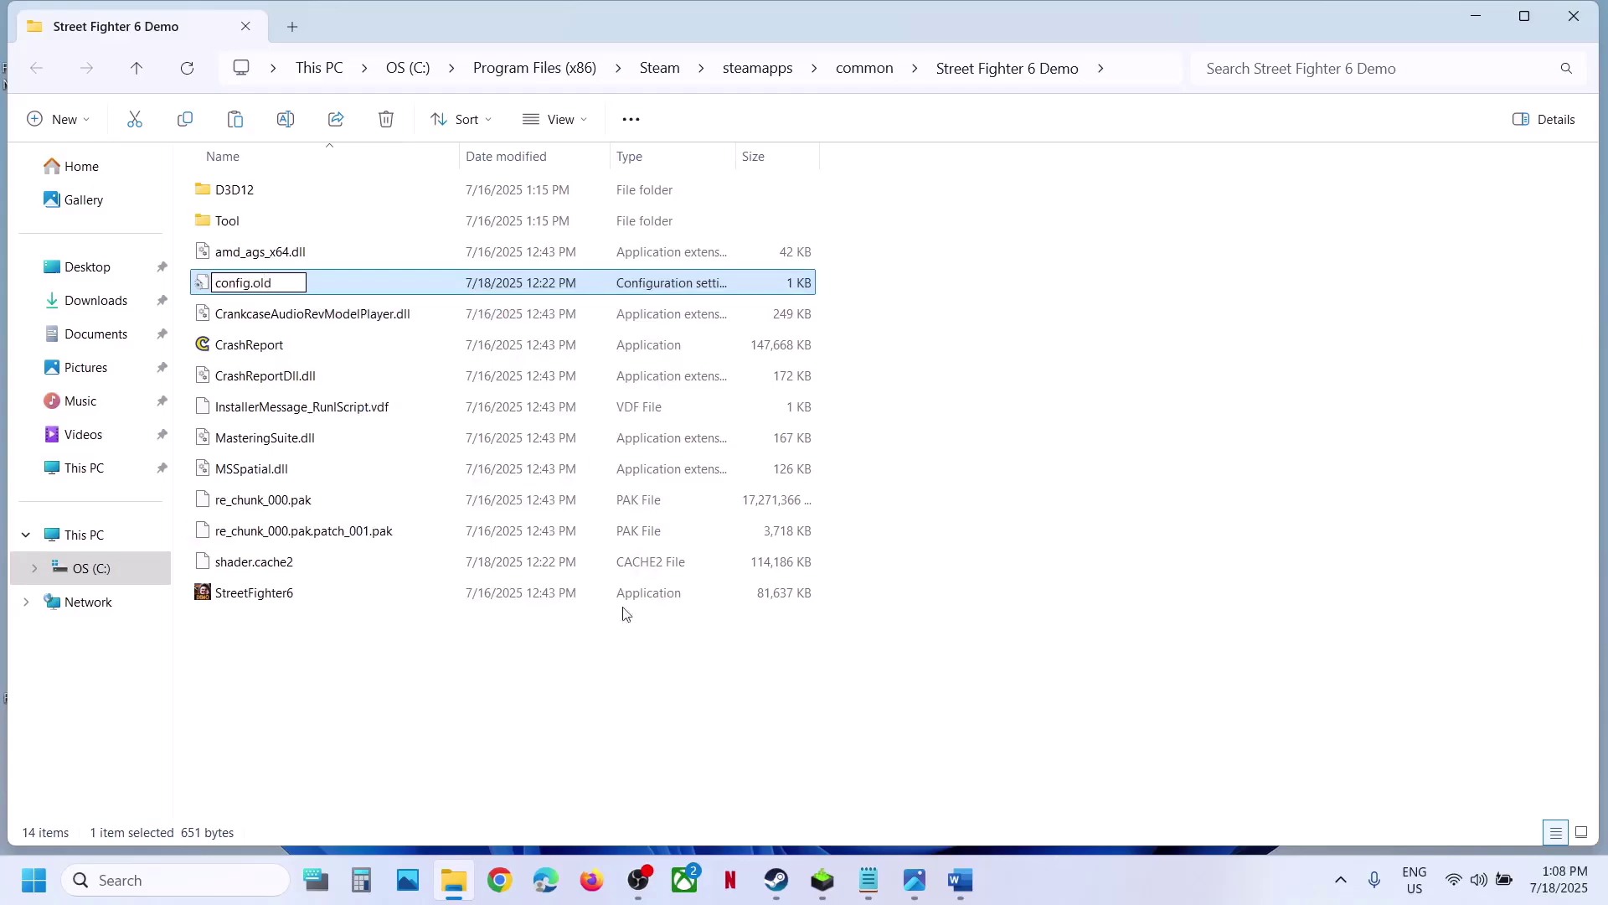
{"action": "left_click", "coordinate": [891, 748]}
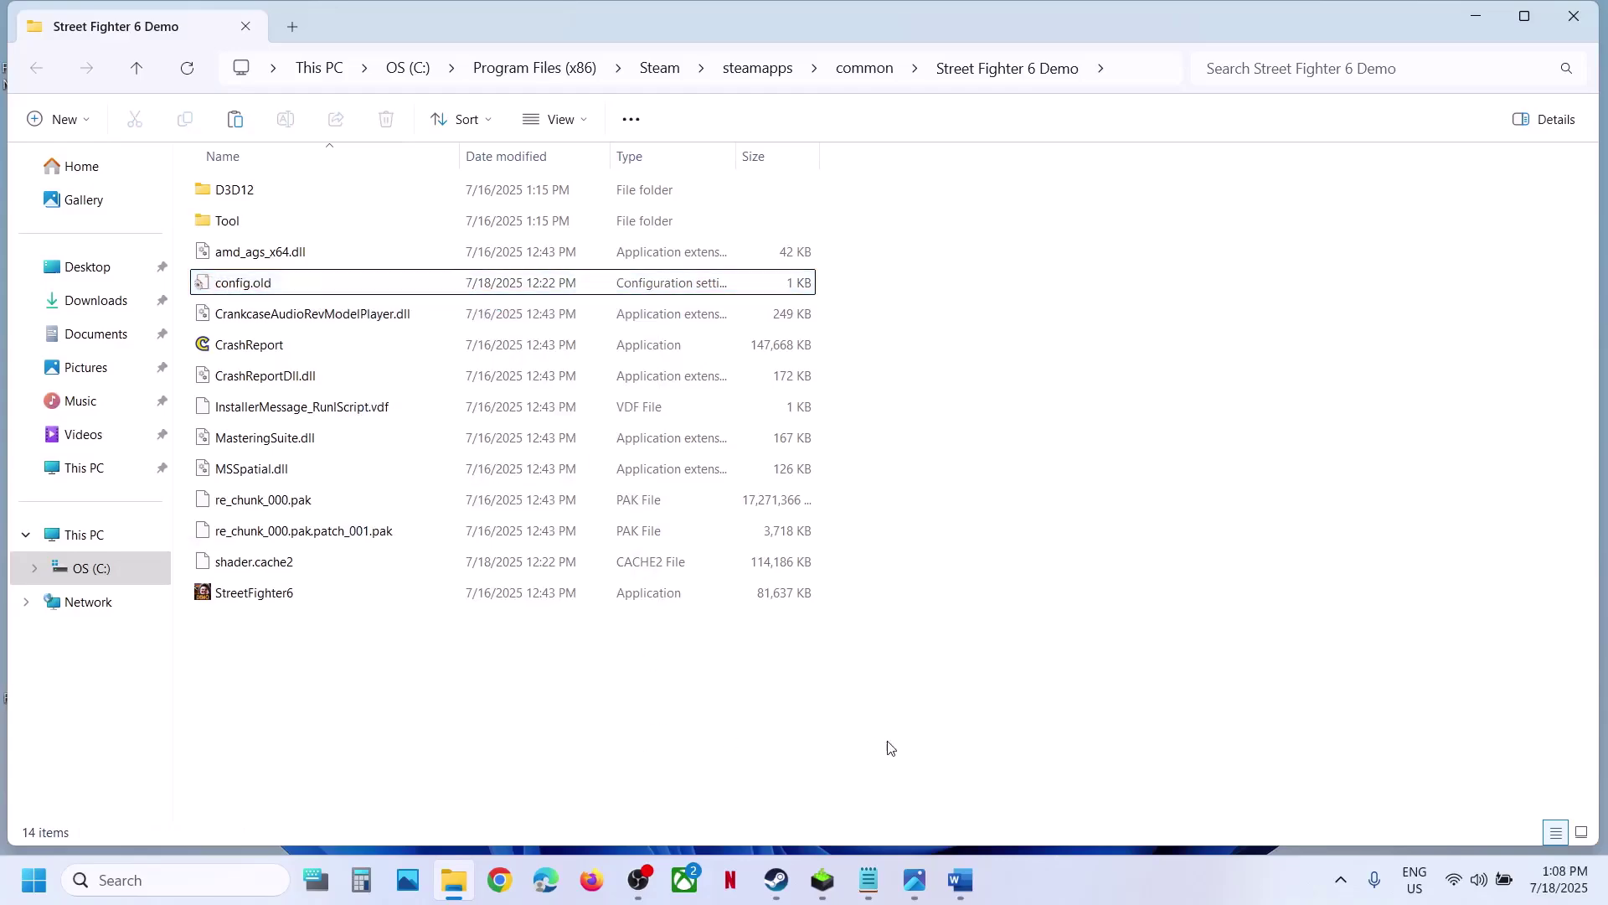
Review troubleshooting Steps 2 and 3 on local_config and deleting the shader file.
{"action": "left_click", "coordinate": [777, 879]}
{"action": "left_click", "coordinate": [960, 879]}
{"action": "left_click_drag", "start_coordinate": [1051, 521], "coordinate": [1339, 515]}
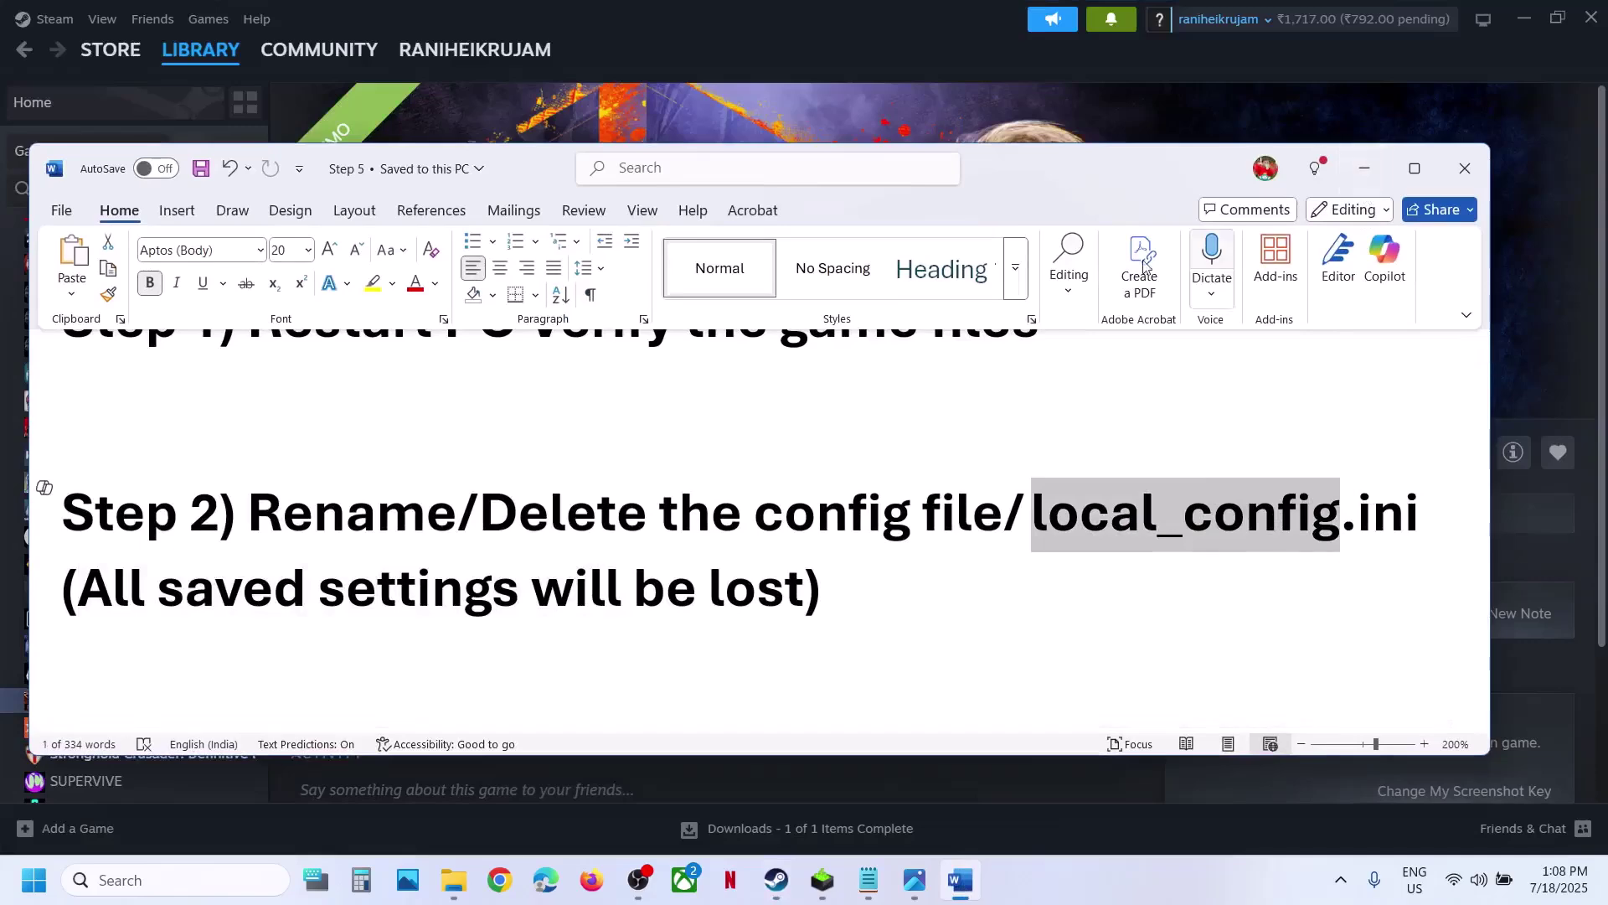
{"action": "scroll", "coordinate": [575, 578], "scroll_direction": "down", "scroll_amount": 4}
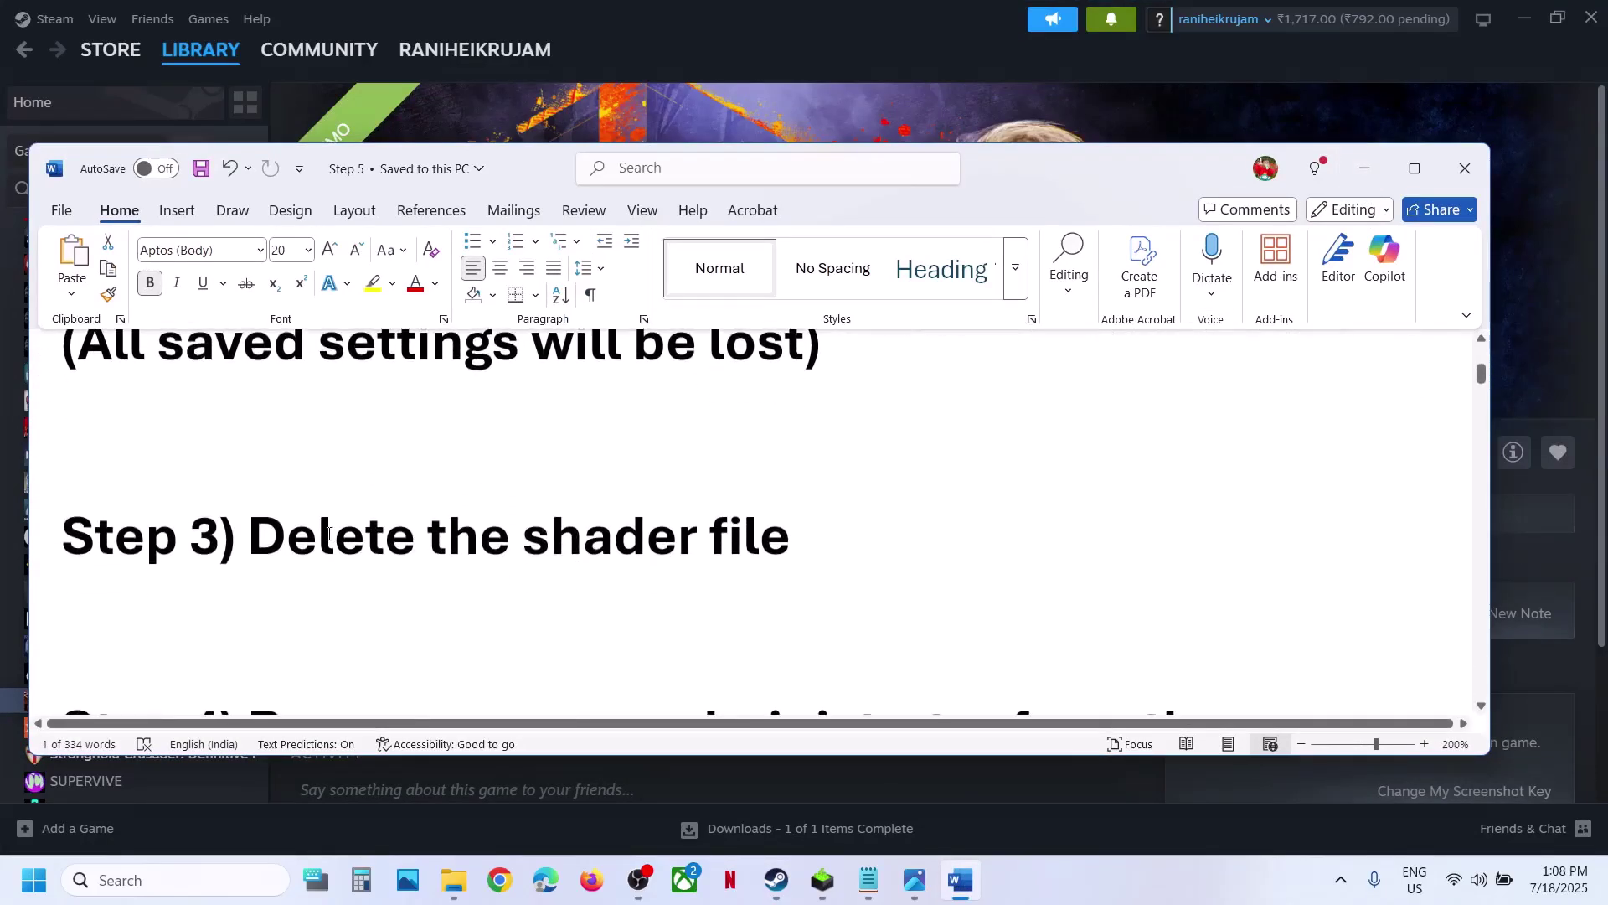
{"action": "left_click_drag", "start_coordinate": [250, 536], "coordinate": [790, 536]}
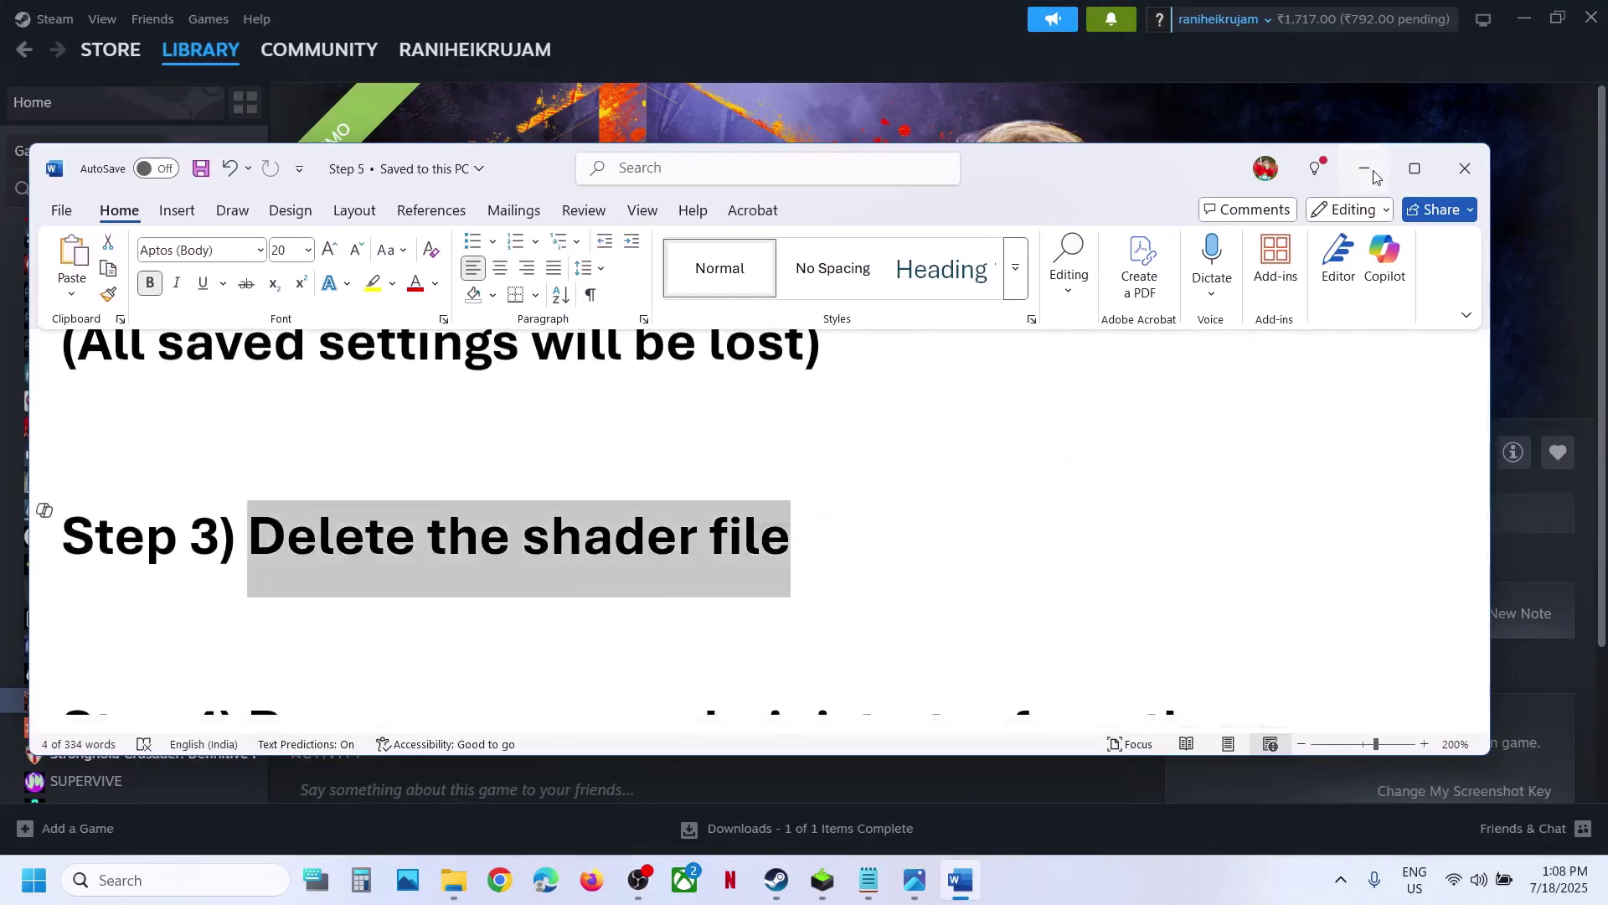
{"action": "left_click", "coordinate": [1364, 169]}
{"action": "right_click", "coordinate": [101, 699]}
Delete the shader.cache2 file from the Street Fighter 6 Demo install folder.
{"action": "mouse_move", "coordinate": [167, 632]}
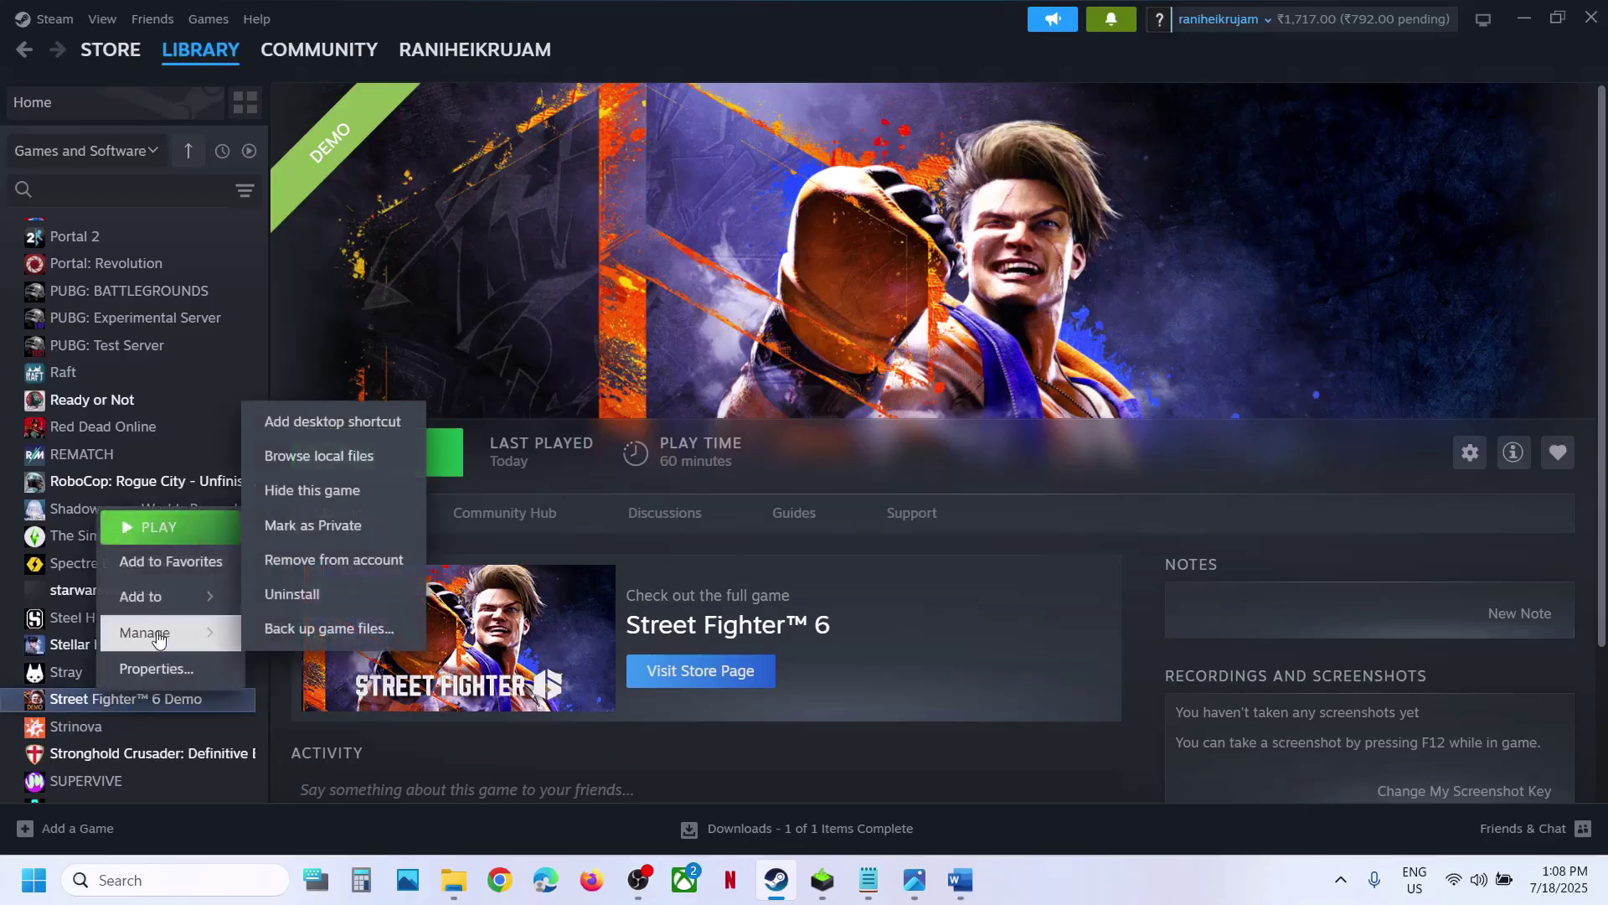
{"action": "left_click", "coordinate": [311, 457]}
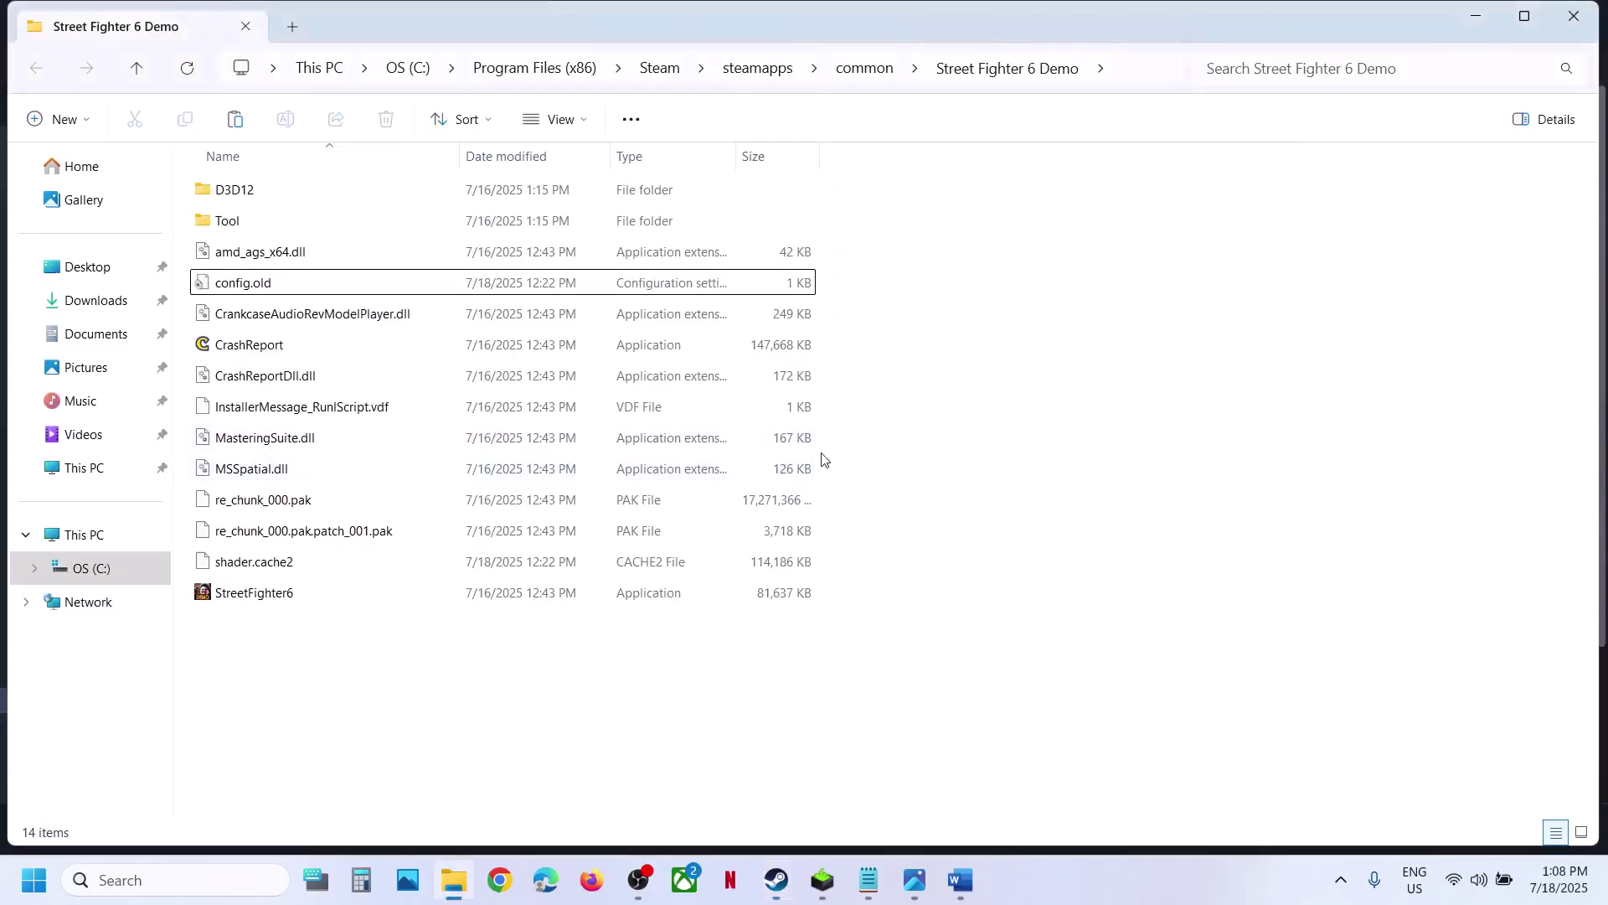
{"action": "left_click", "coordinate": [277, 568]}
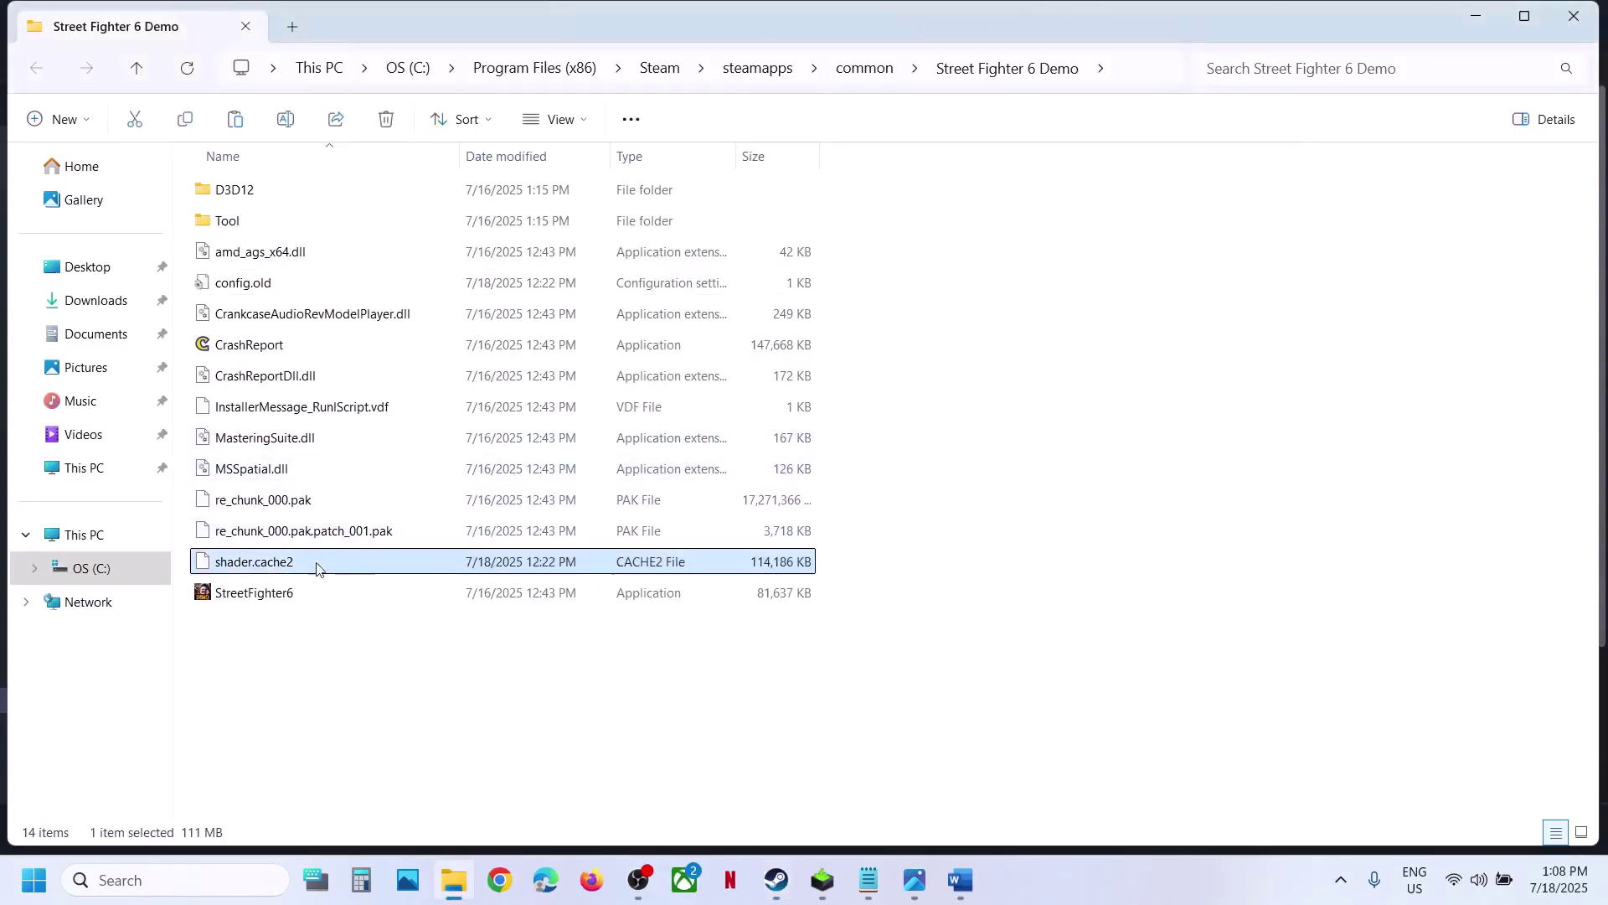
{"action": "right_click", "coordinate": [287, 570]}
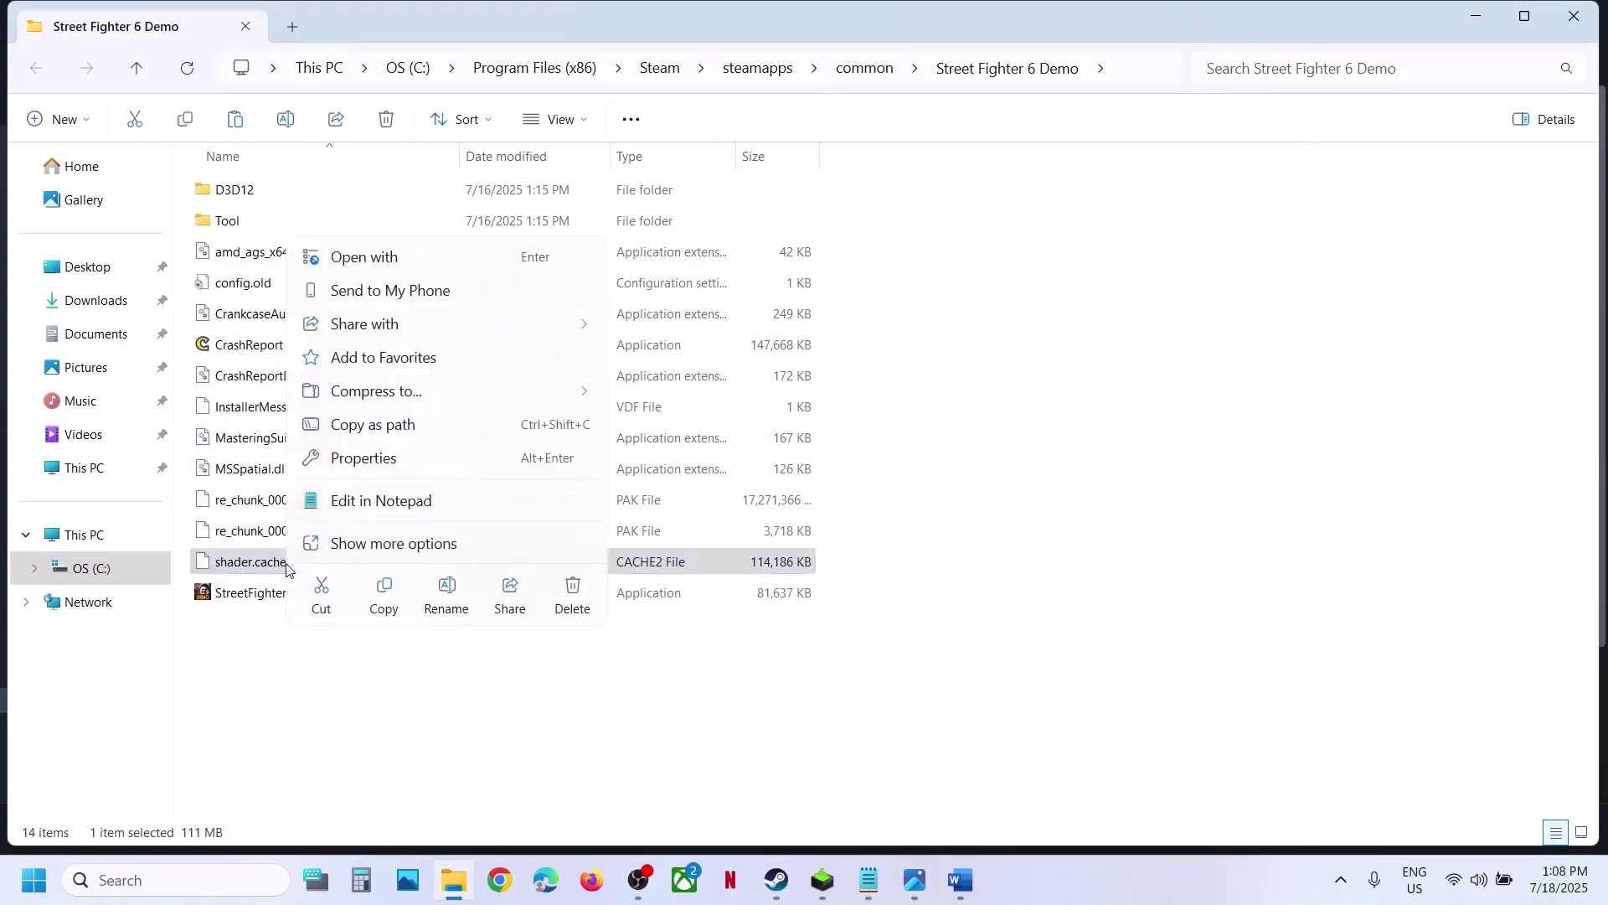
{"action": "left_click", "coordinate": [573, 589]}
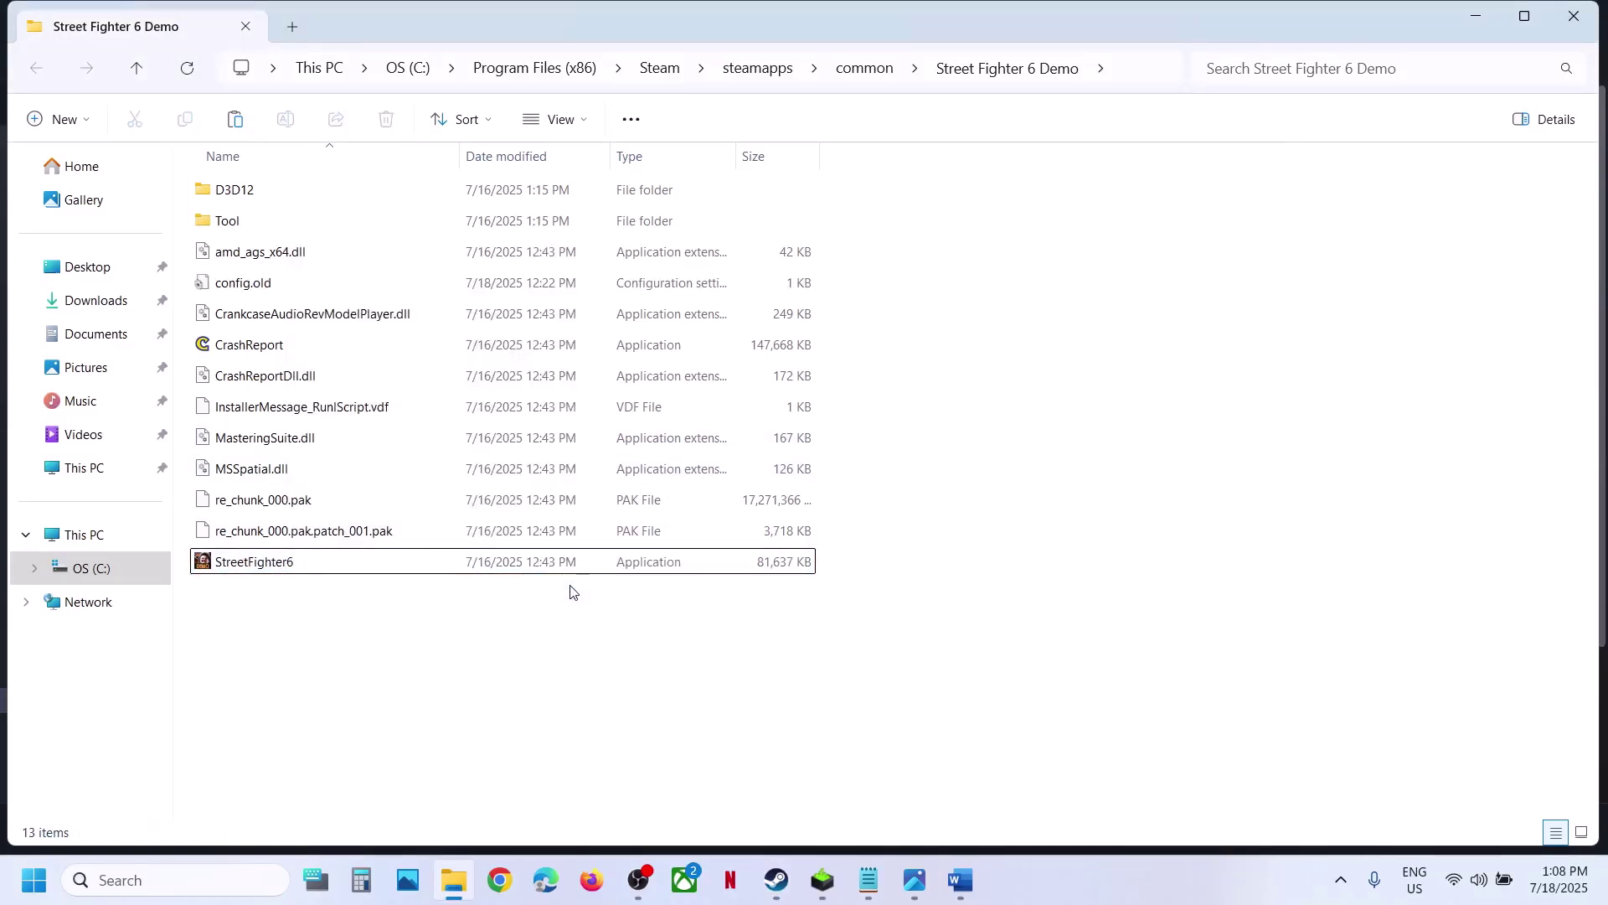
Read the next troubleshooting step in the guide, then bring the Steam library forward.
{"action": "left_click", "coordinate": [777, 879]}
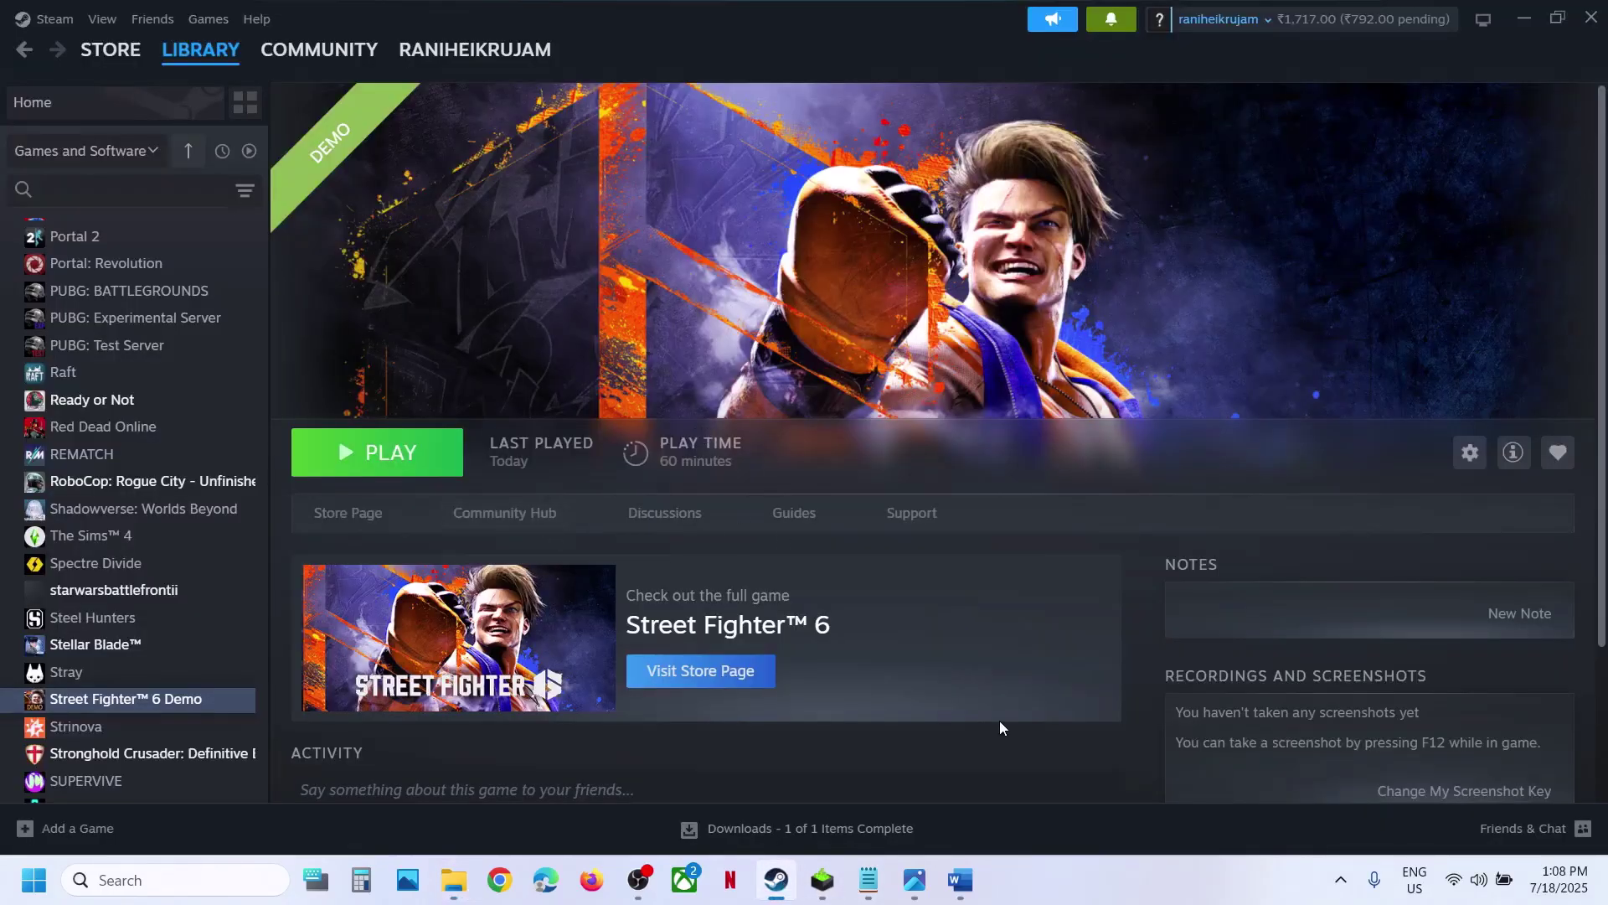
{"action": "left_click", "coordinate": [960, 880]}
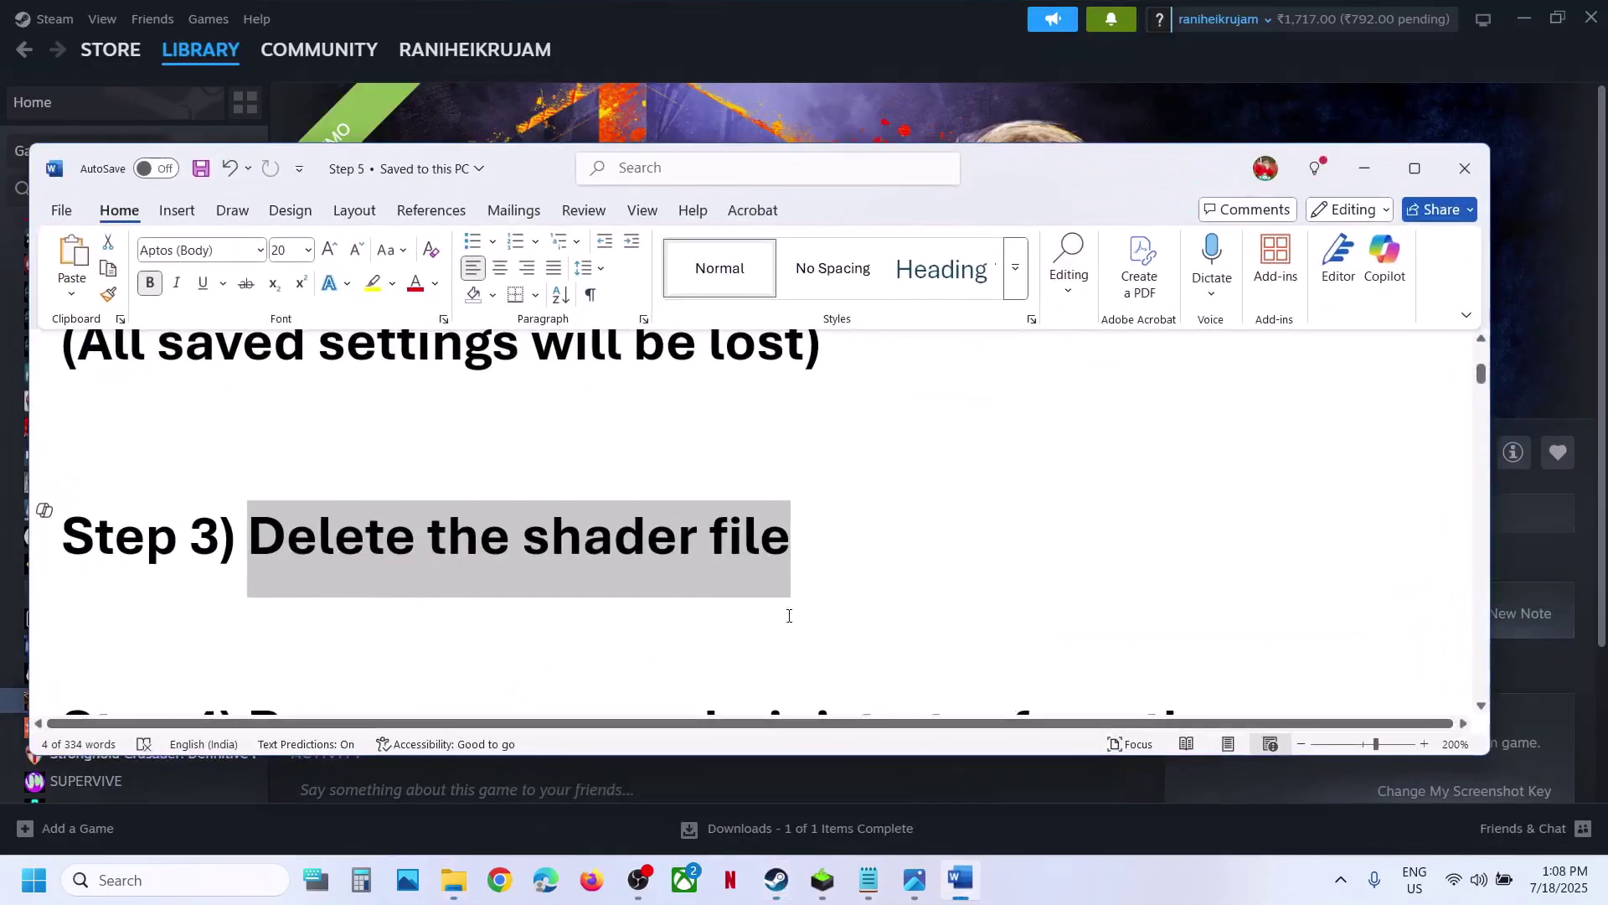
{"action": "scroll", "coordinate": [736, 599], "scroll_direction": "down", "scroll_amount": 3}
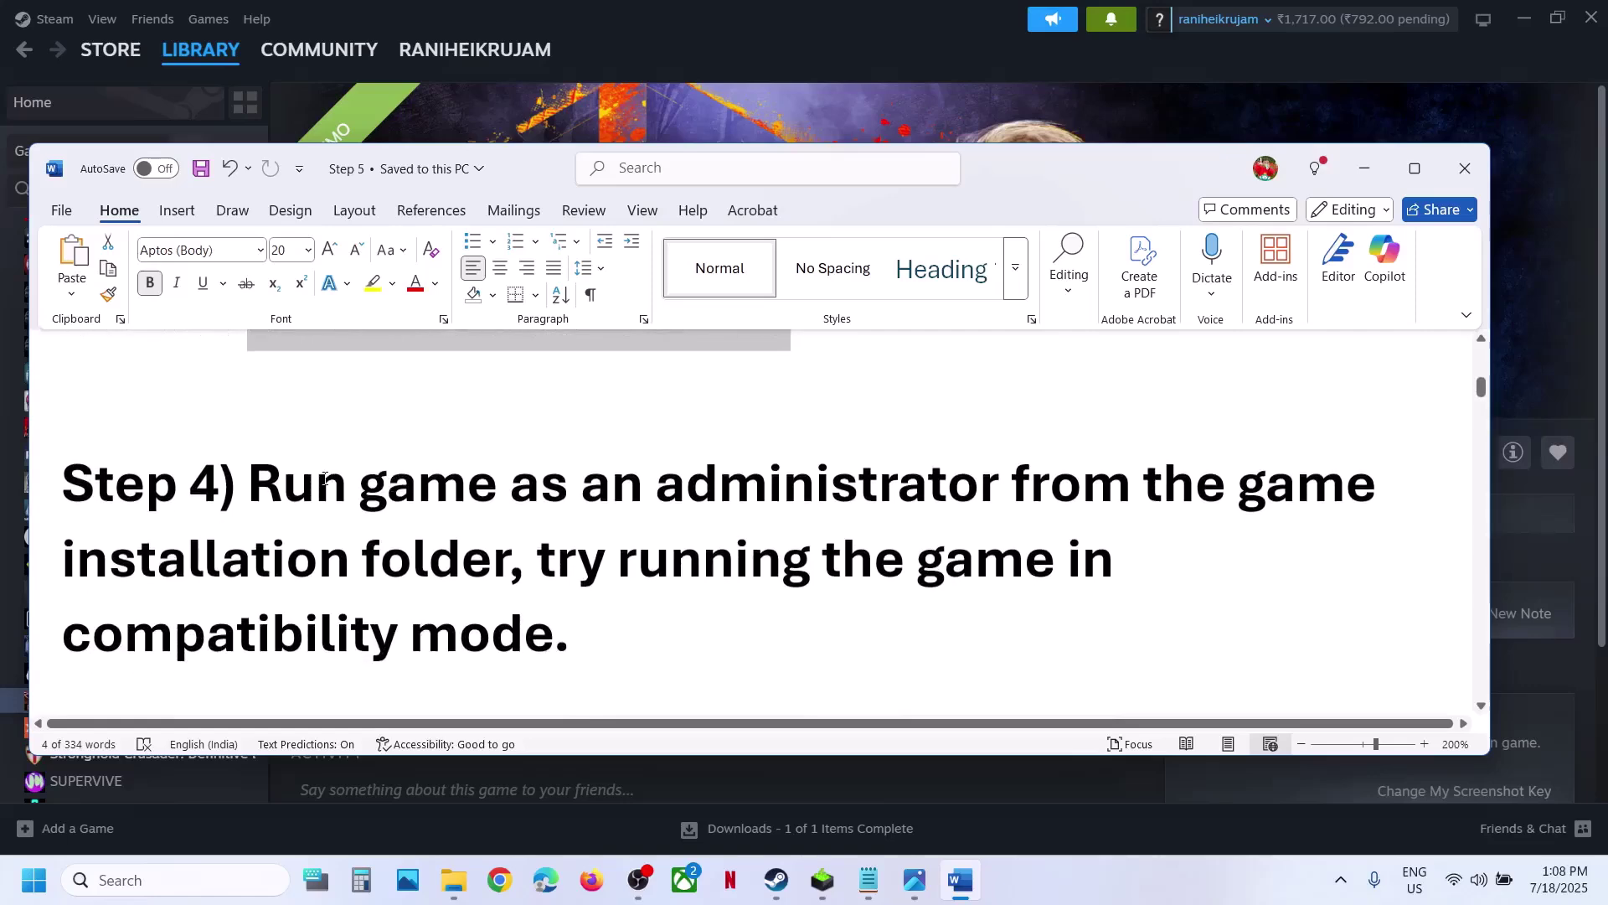
{"action": "left_click_drag", "start_coordinate": [249, 485], "coordinate": [1172, 470]}
{"action": "left_click", "coordinate": [983, 101]}
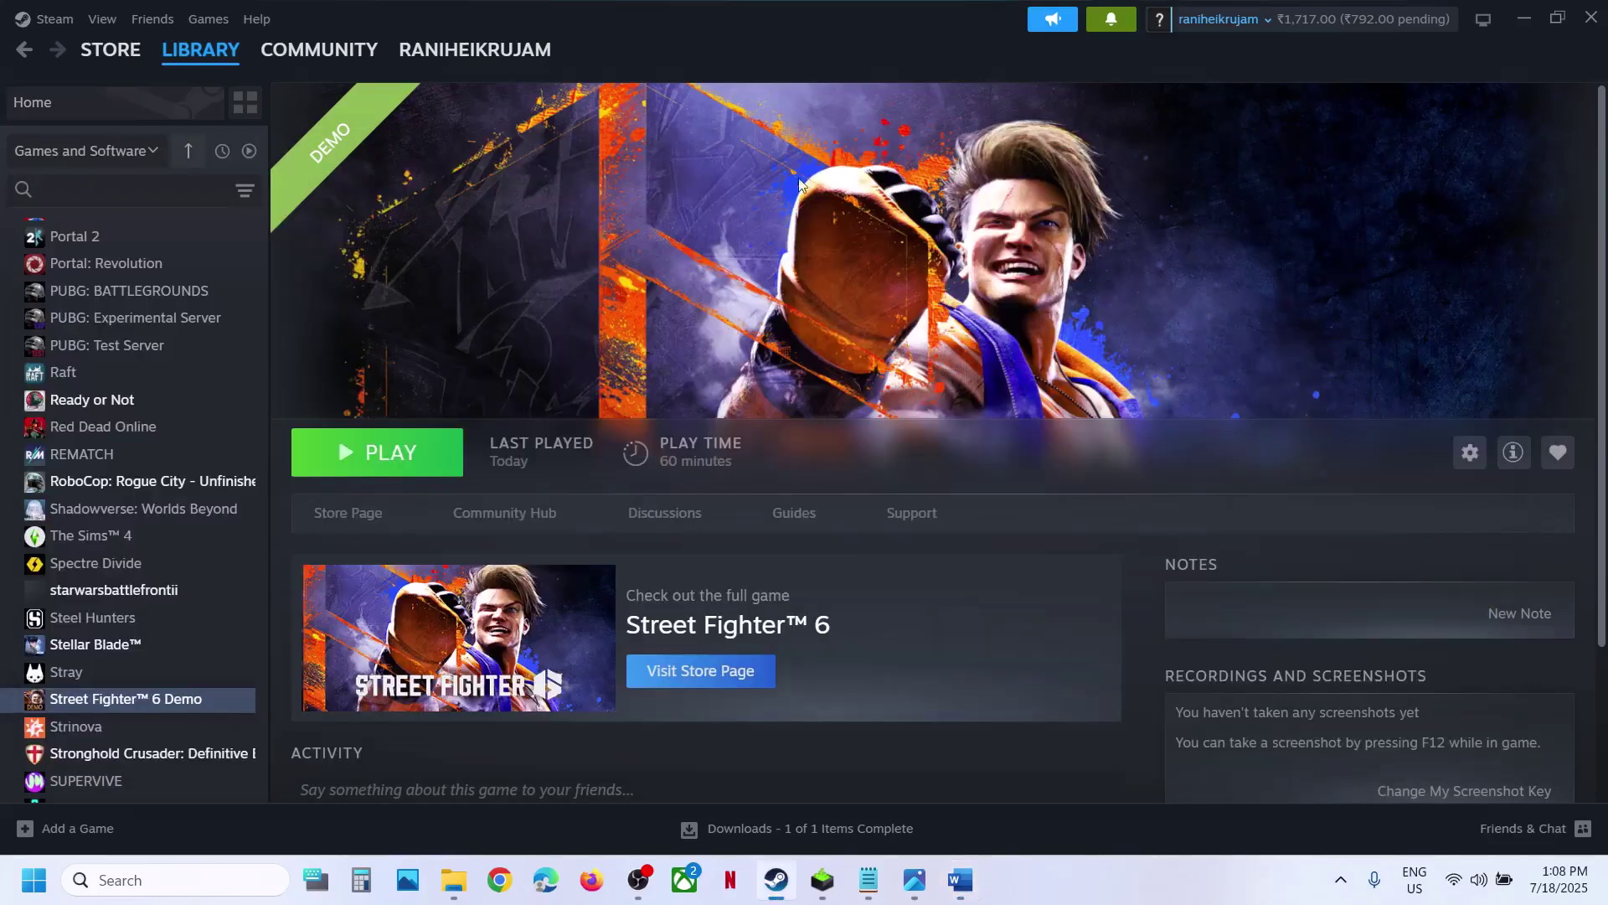
Inspect the StreetFighter6 file's Compatibility properties in the game's install folder.
{"action": "right_click", "coordinate": [141, 702]}
{"action": "mouse_move", "coordinate": [197, 637]}
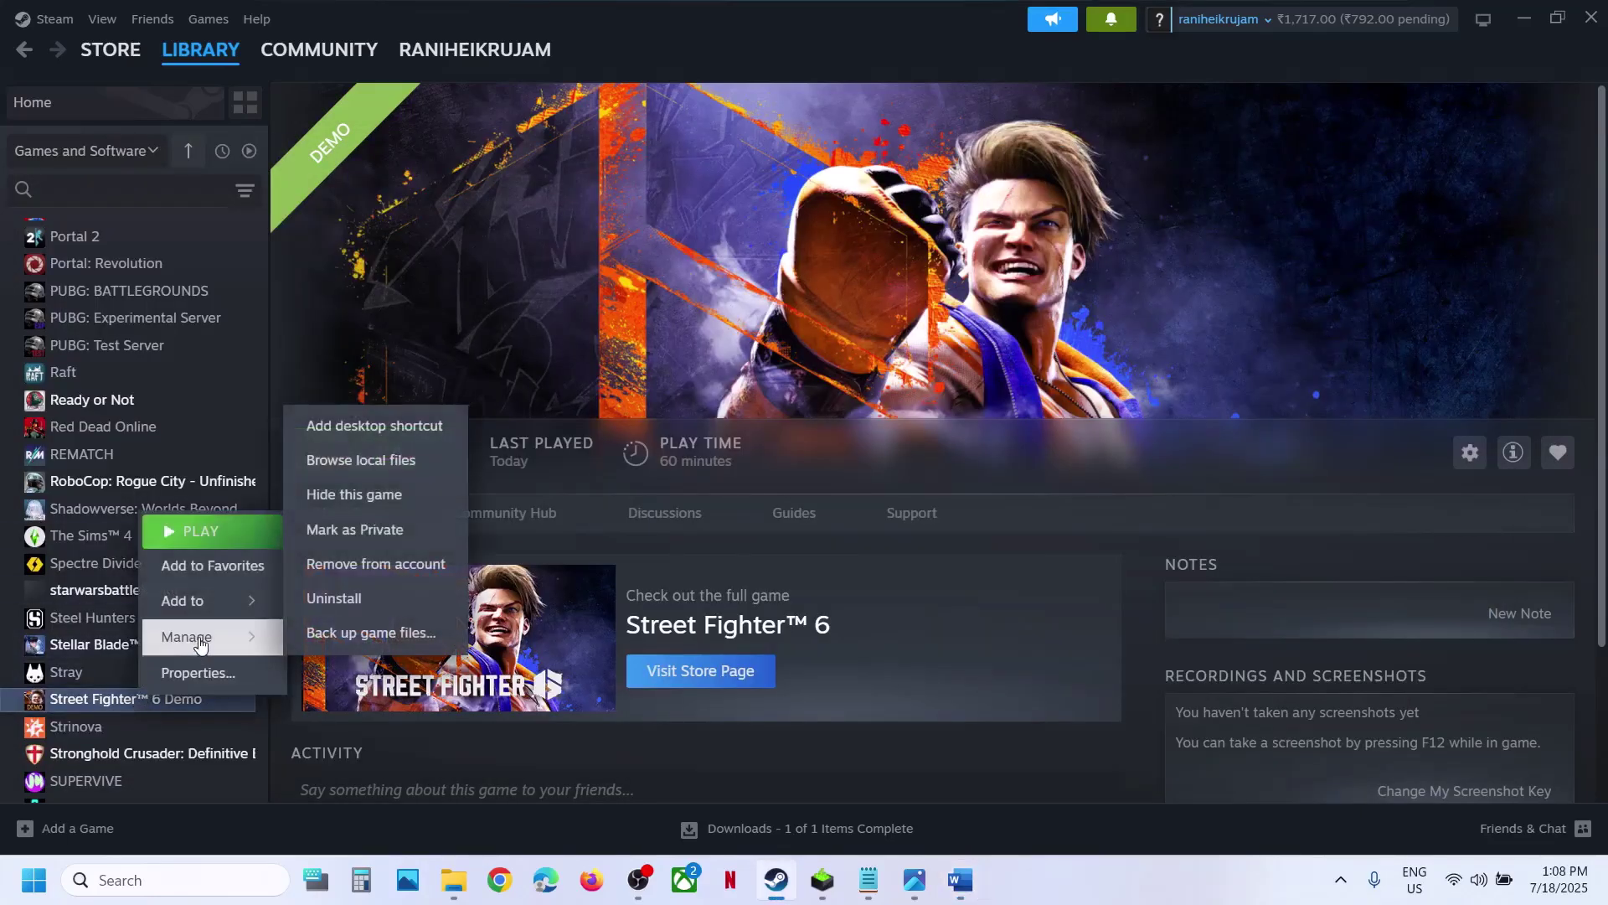
{"action": "left_click", "coordinate": [372, 463]}
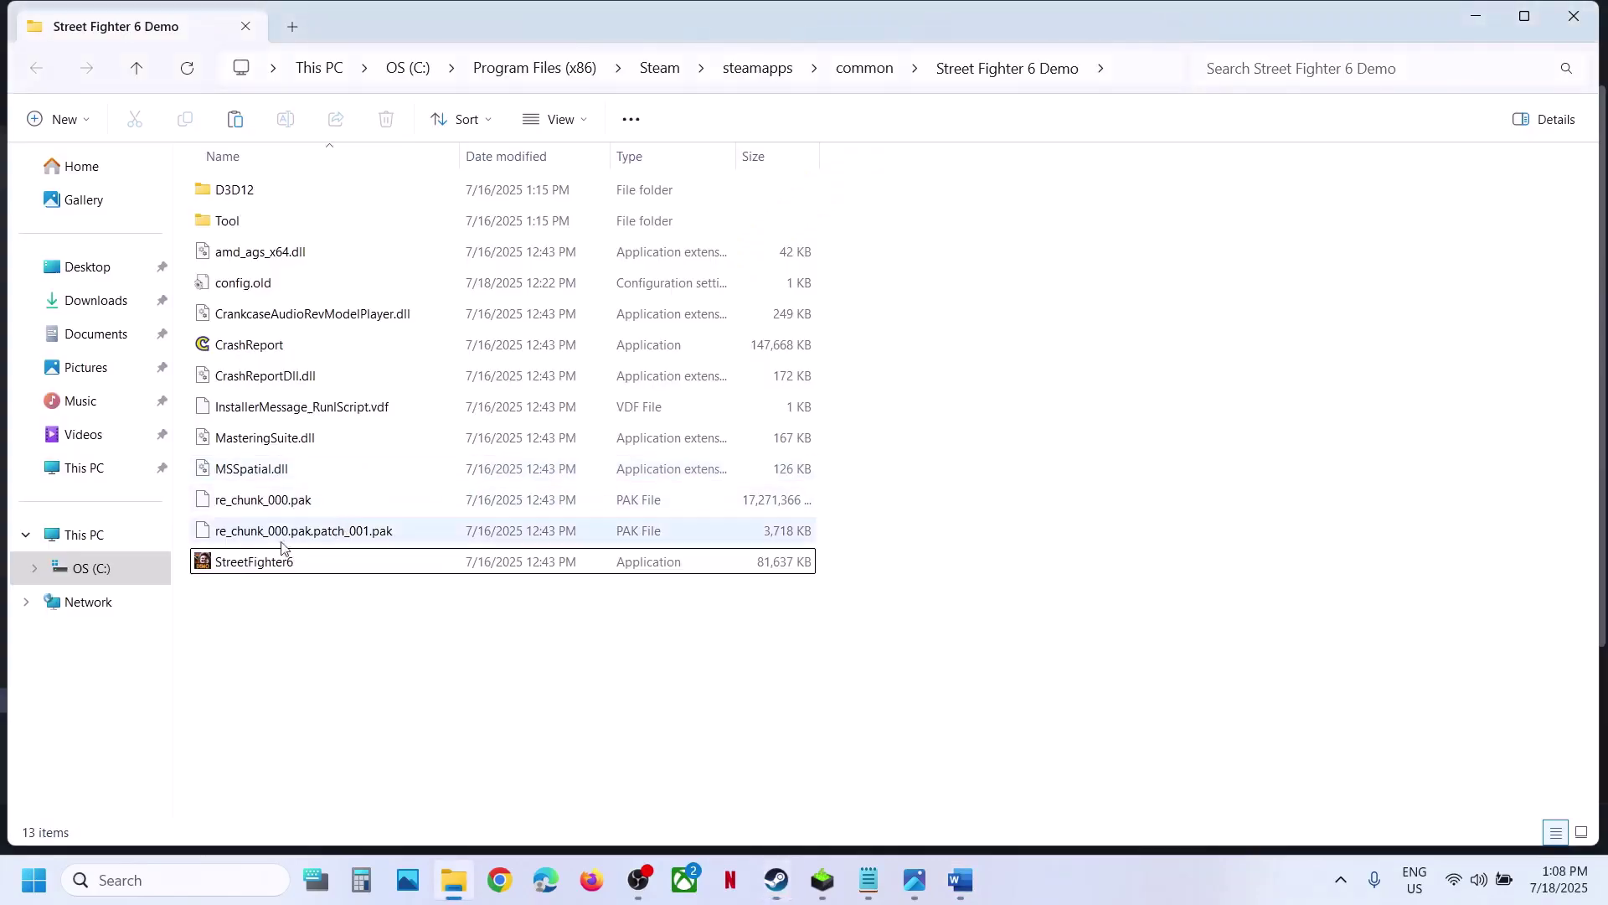
{"action": "left_click", "coordinate": [264, 563]}
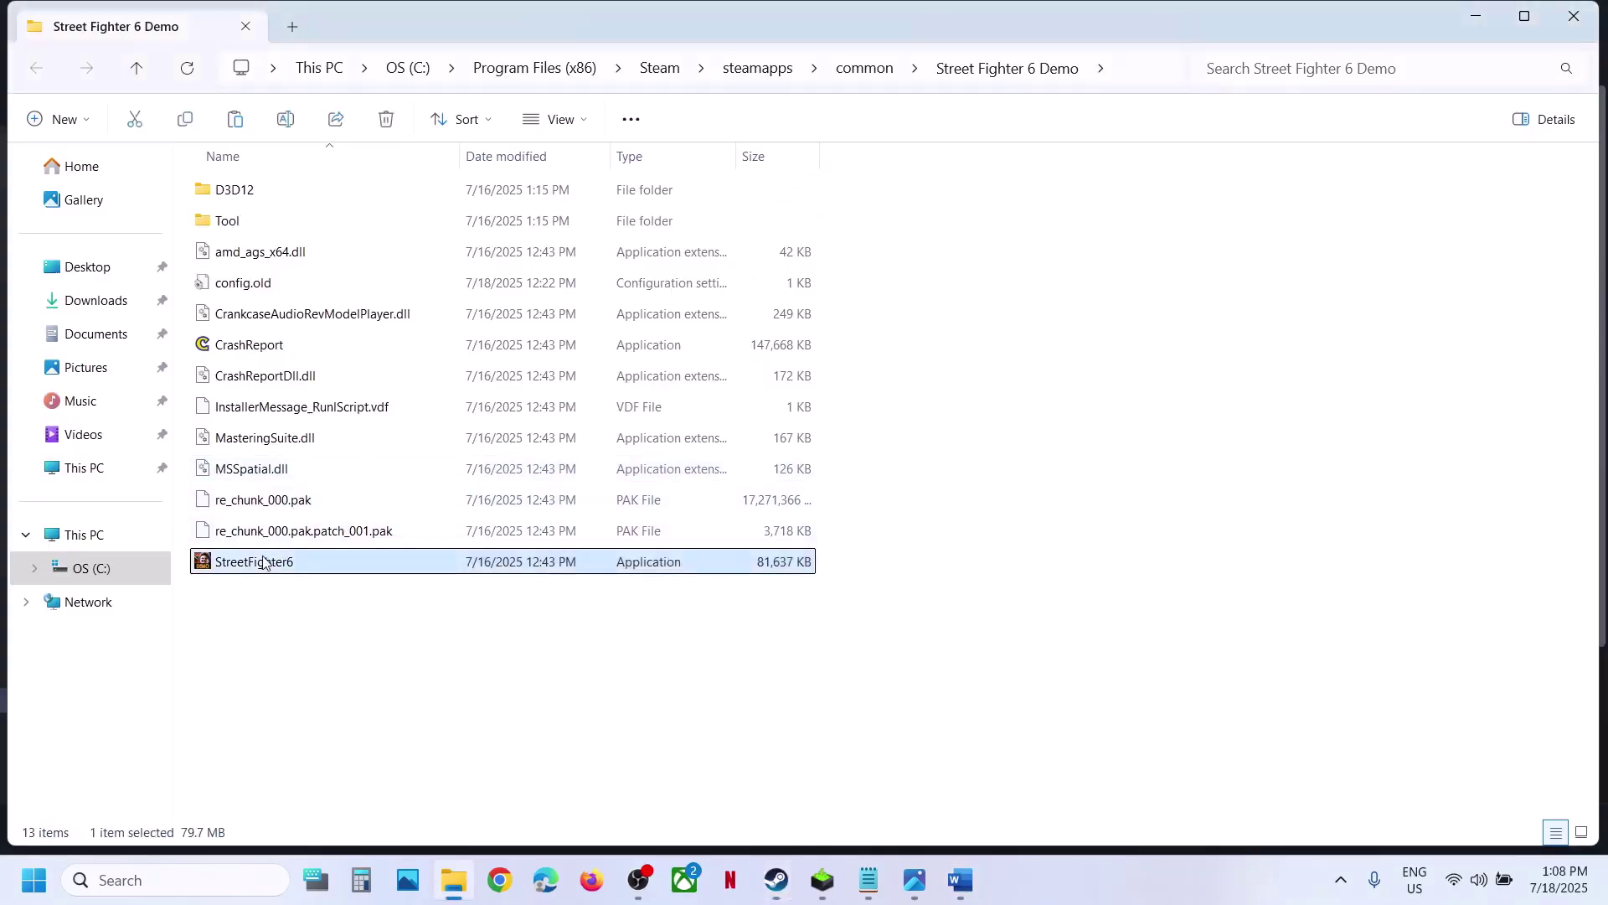
{"action": "right_click", "coordinate": [343, 570]}
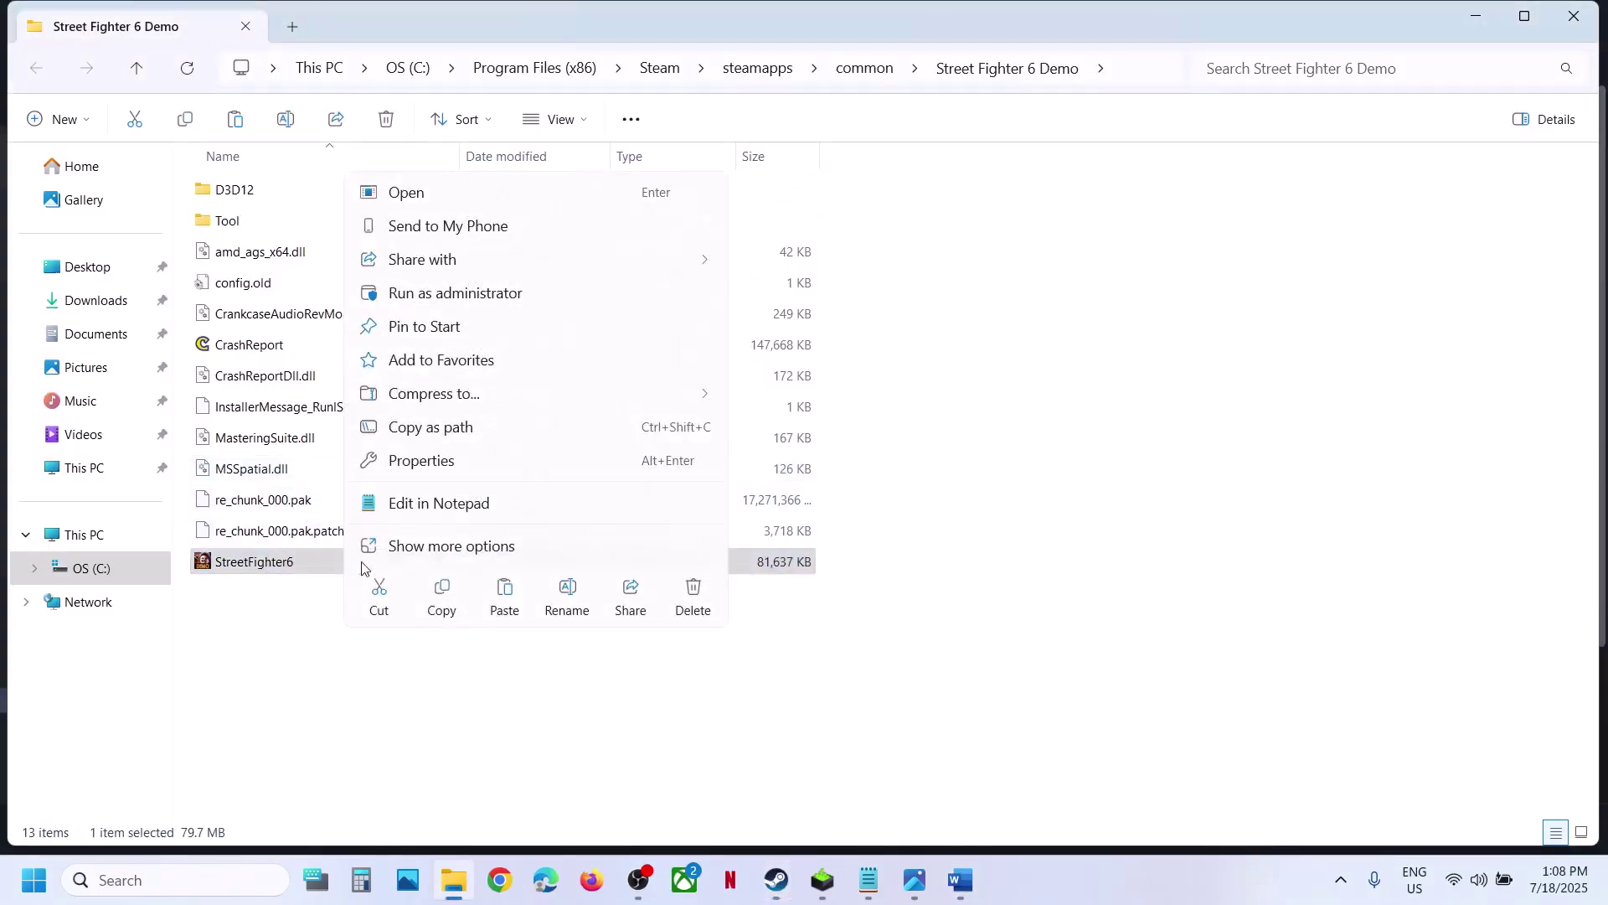
{"action": "left_click", "coordinate": [448, 459]}
{"action": "left_click", "coordinate": [568, 334]}
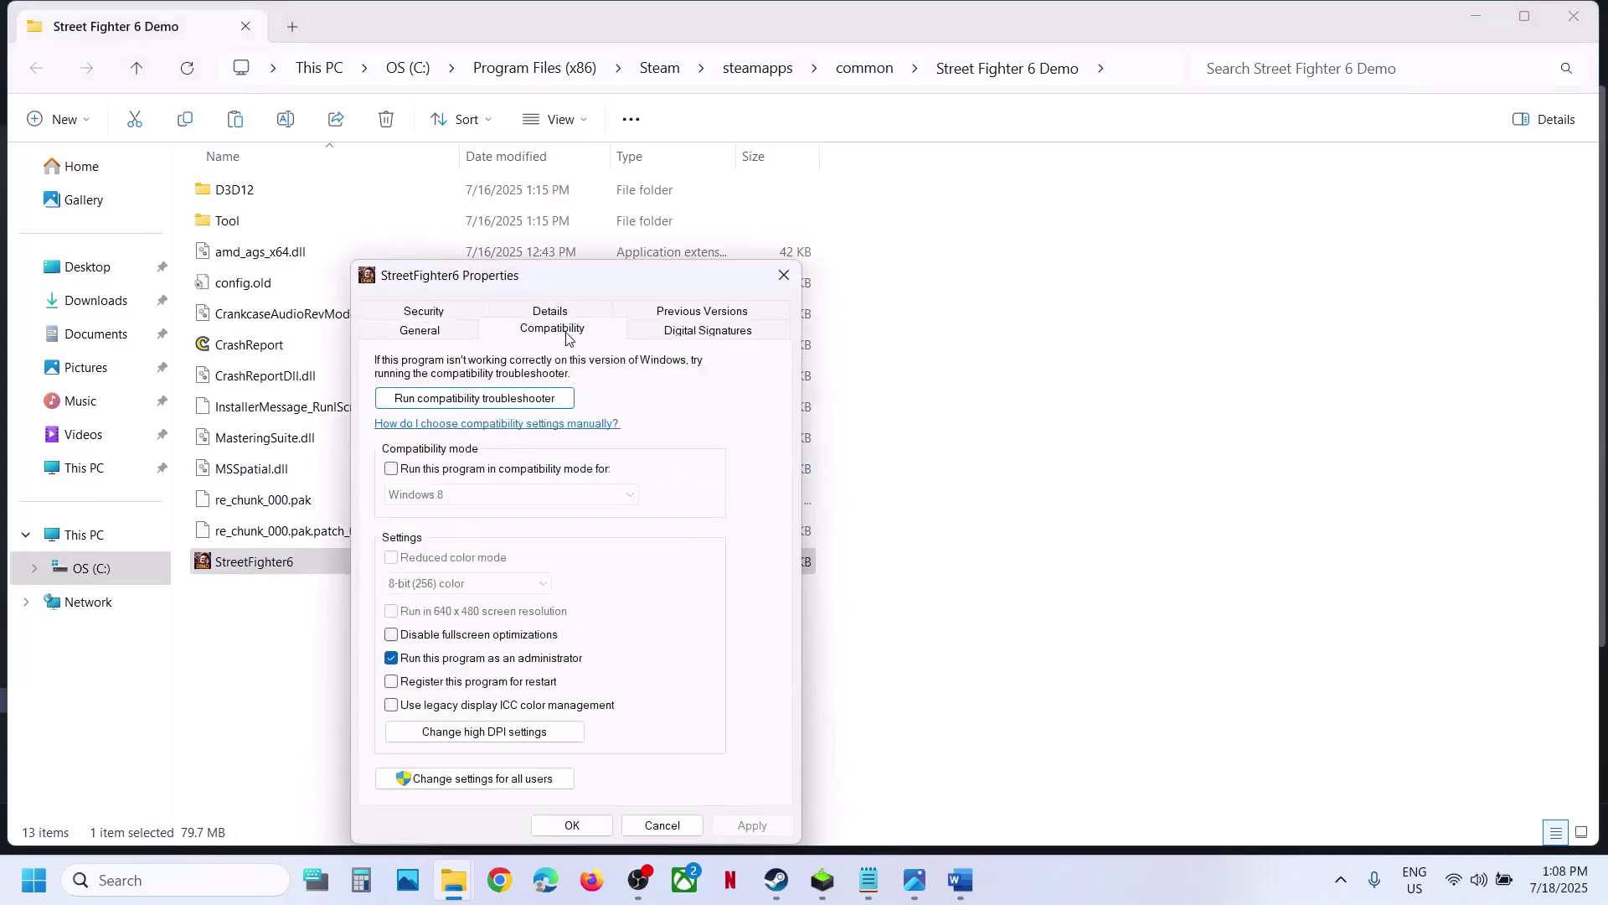
{"action": "left_click_drag", "start_coordinate": [623, 285], "coordinate": [711, 122]}
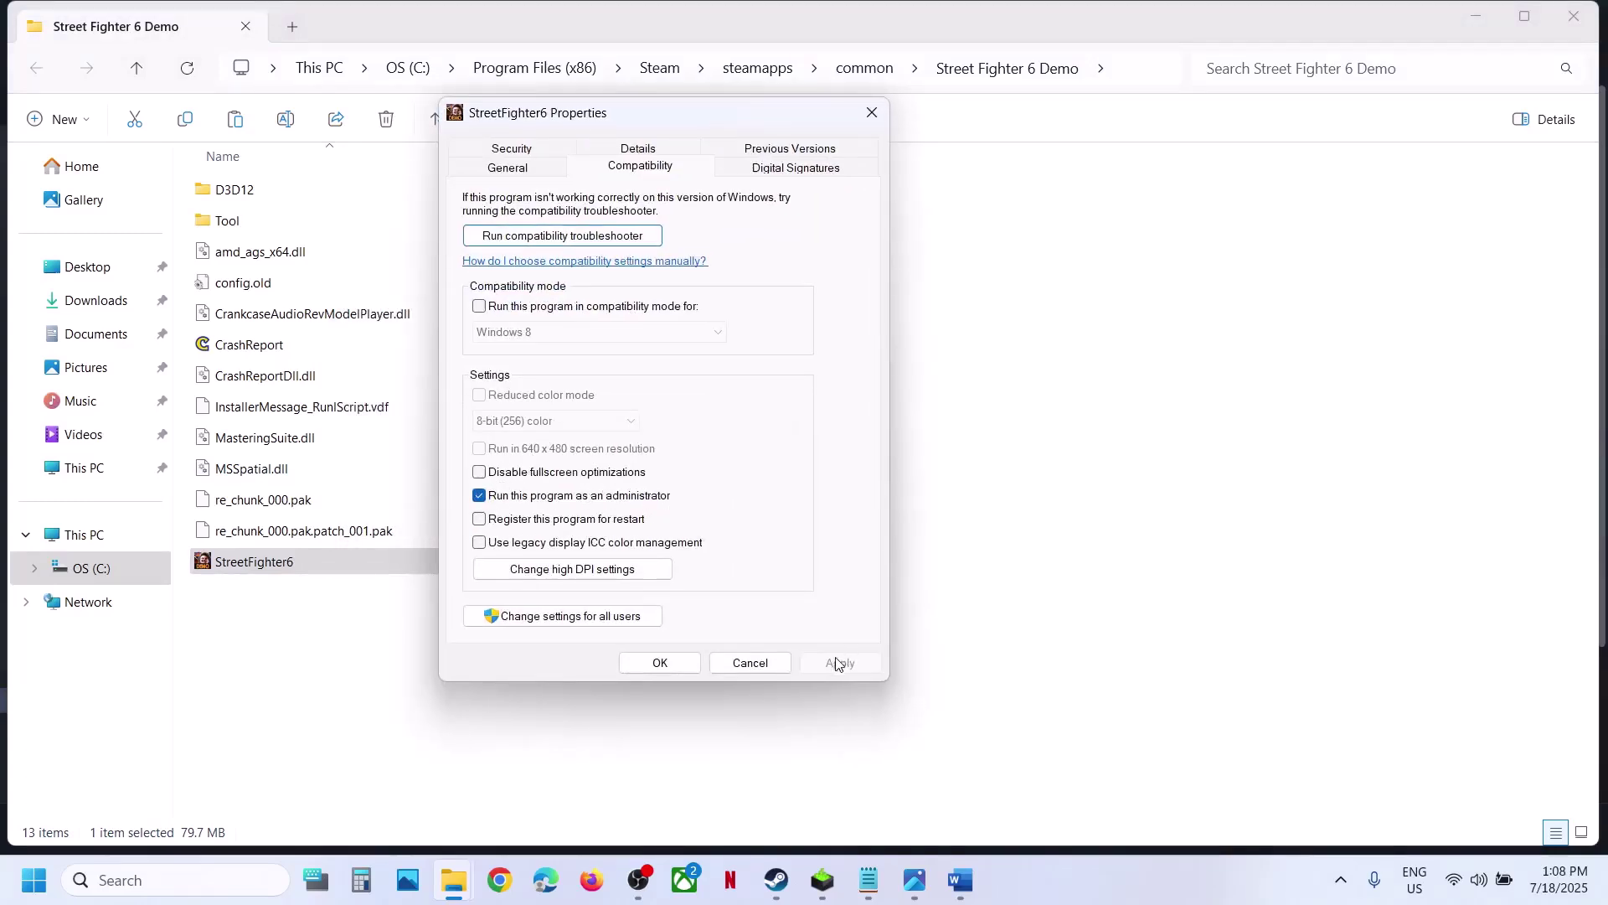
{"action": "left_click", "coordinate": [683, 663]}
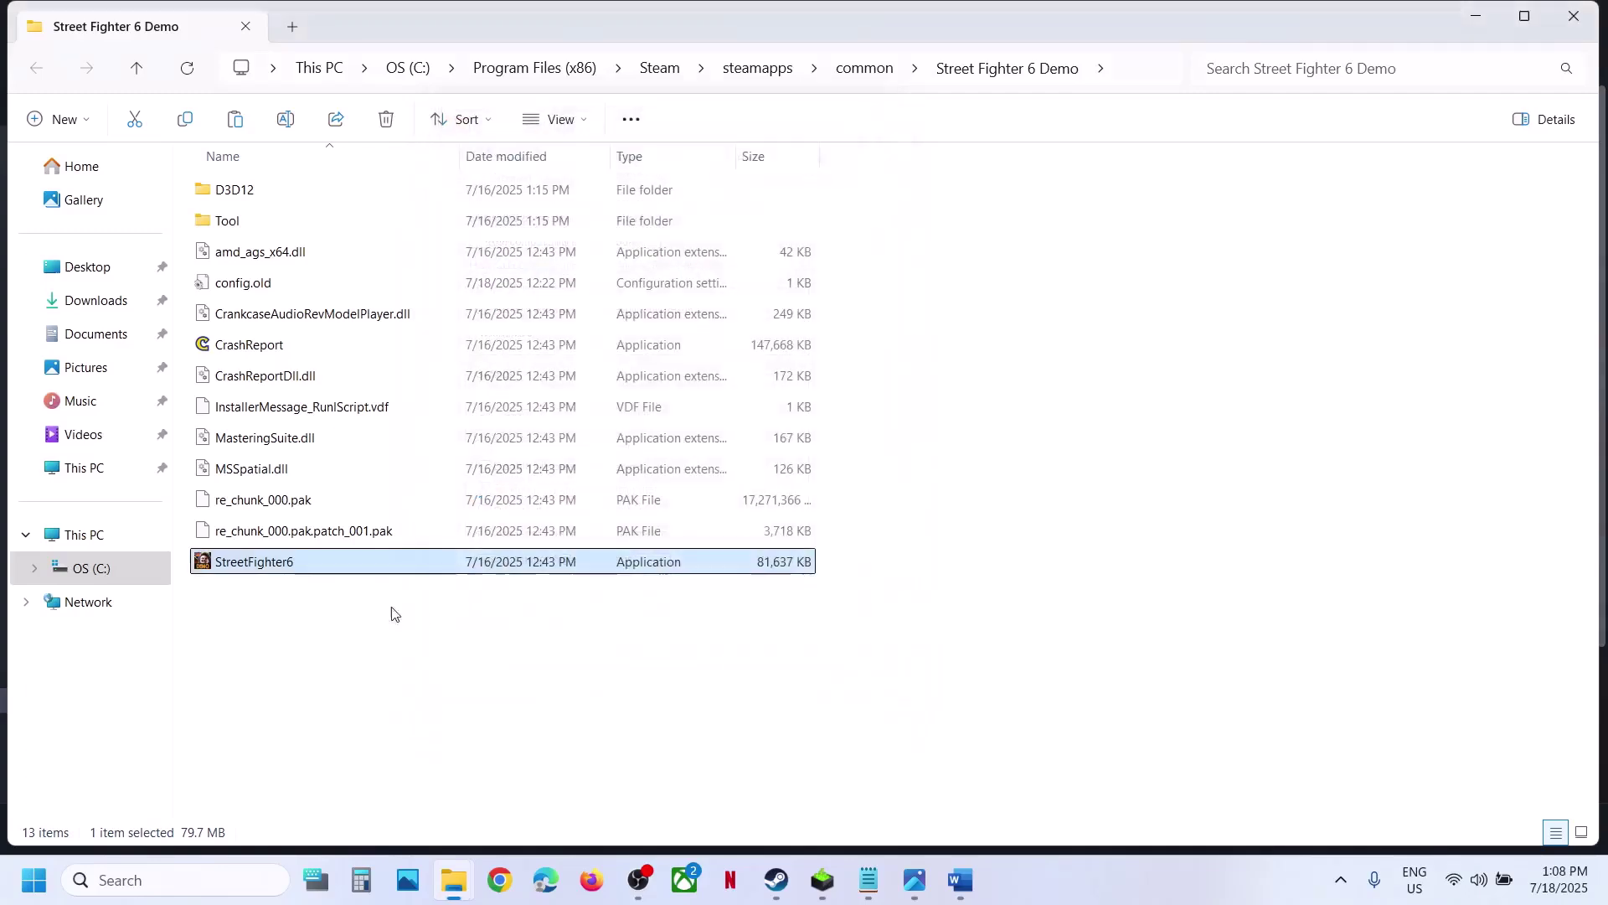
Run StreetFighter6 in Windows 7 compatibility mode and apply the setting.
{"action": "right_click", "coordinate": [305, 567]}
{"action": "left_click", "coordinate": [419, 468]}
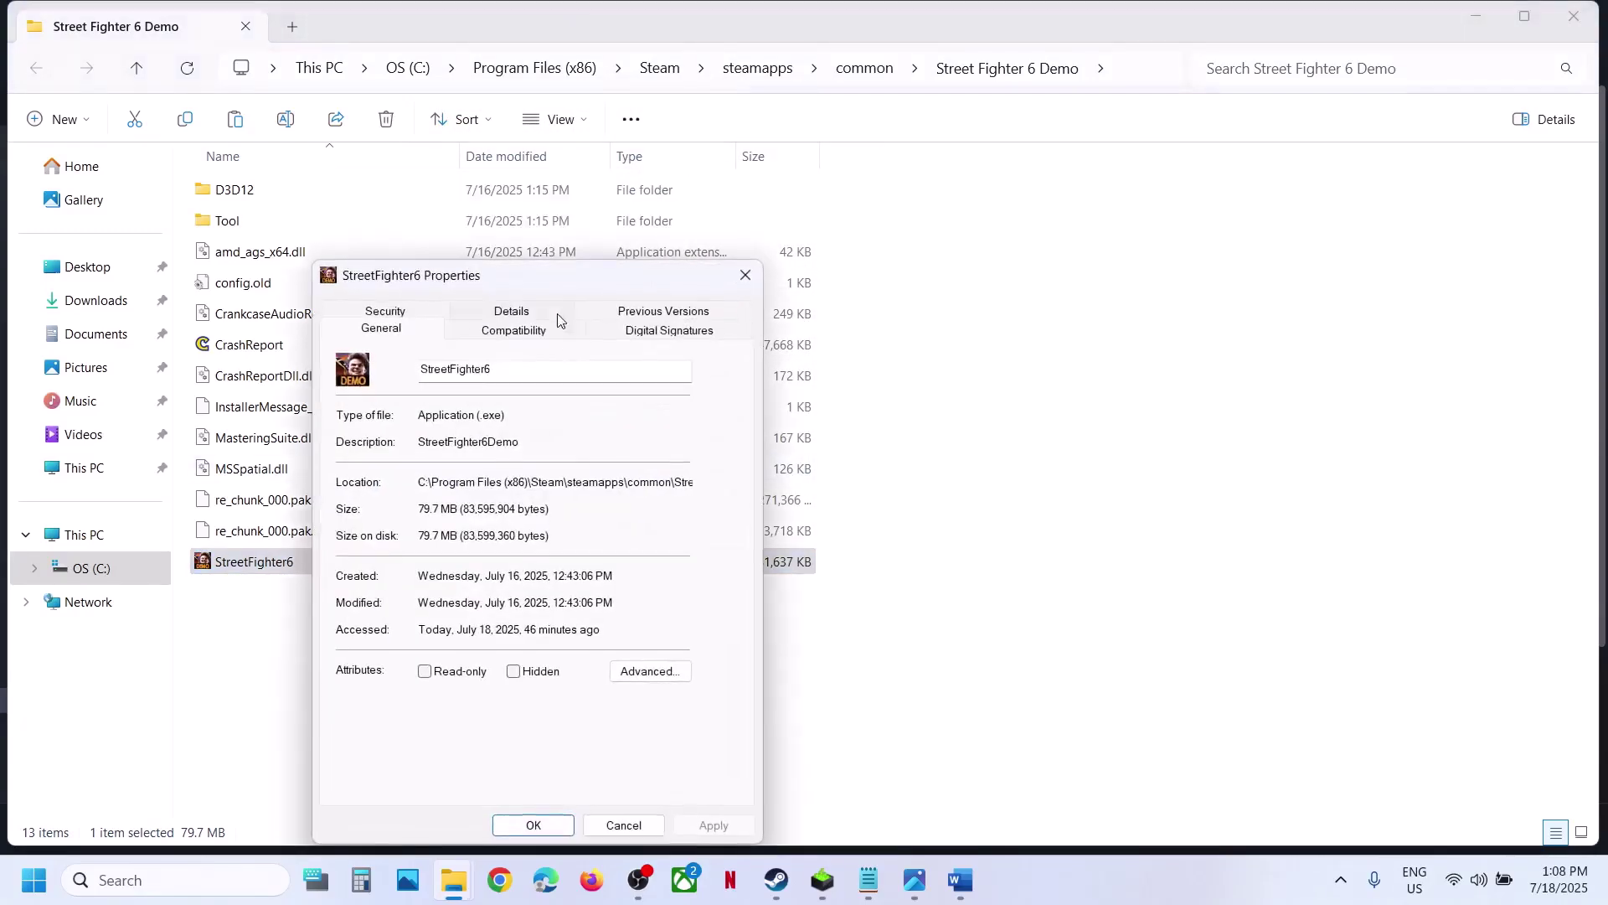
{"action": "left_click", "coordinate": [517, 331]}
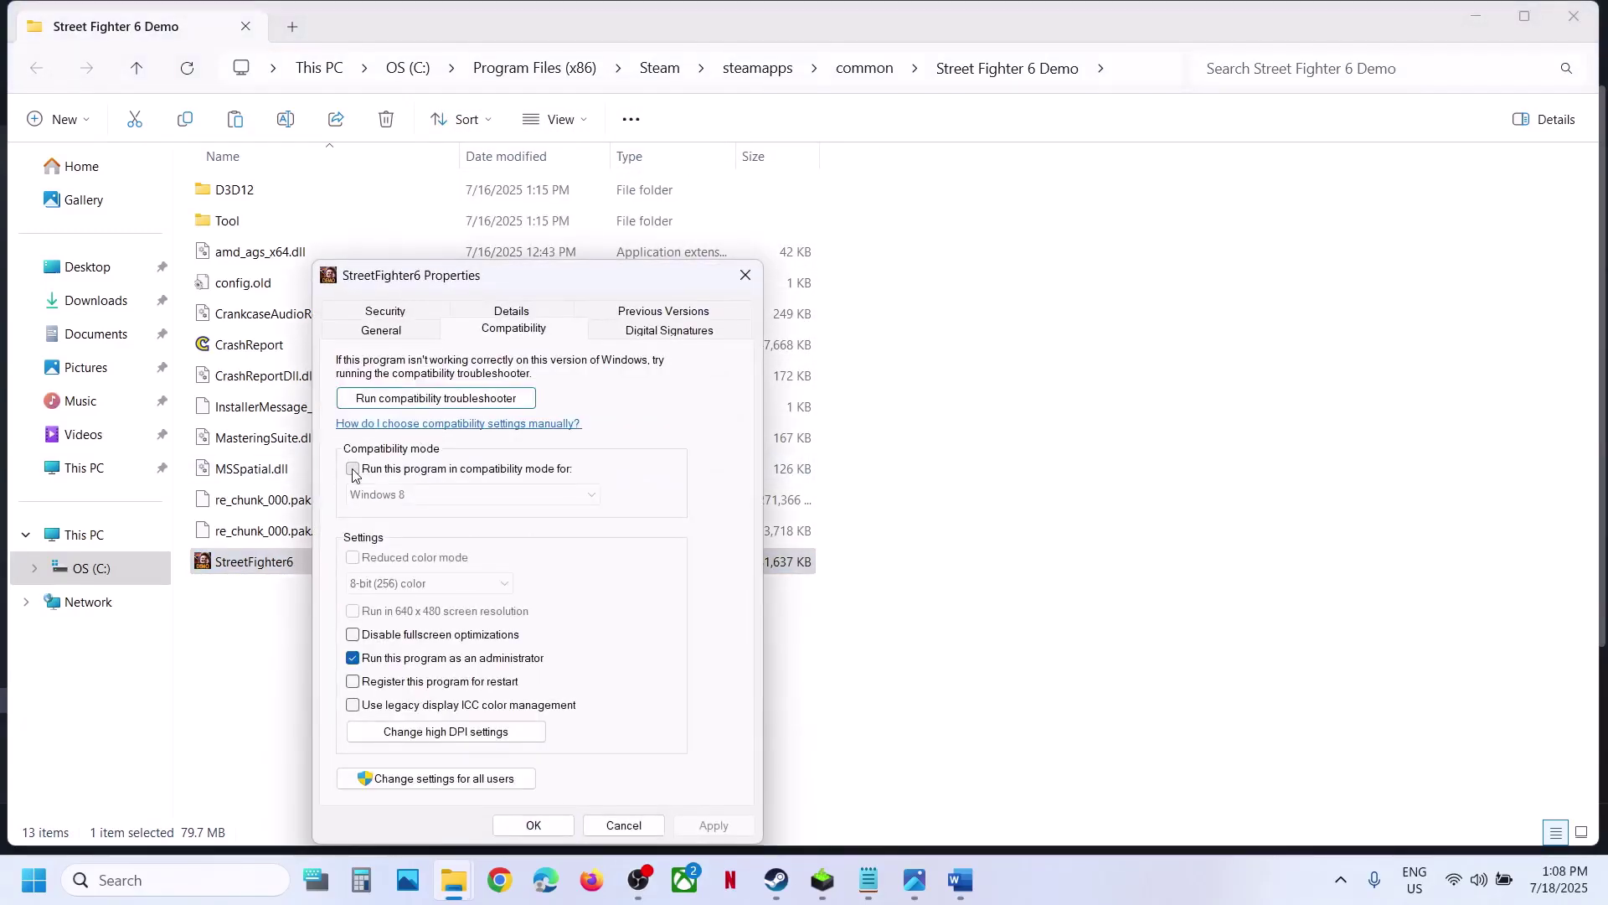
{"action": "left_click", "coordinate": [353, 470]}
{"action": "left_click", "coordinate": [741, 829]}
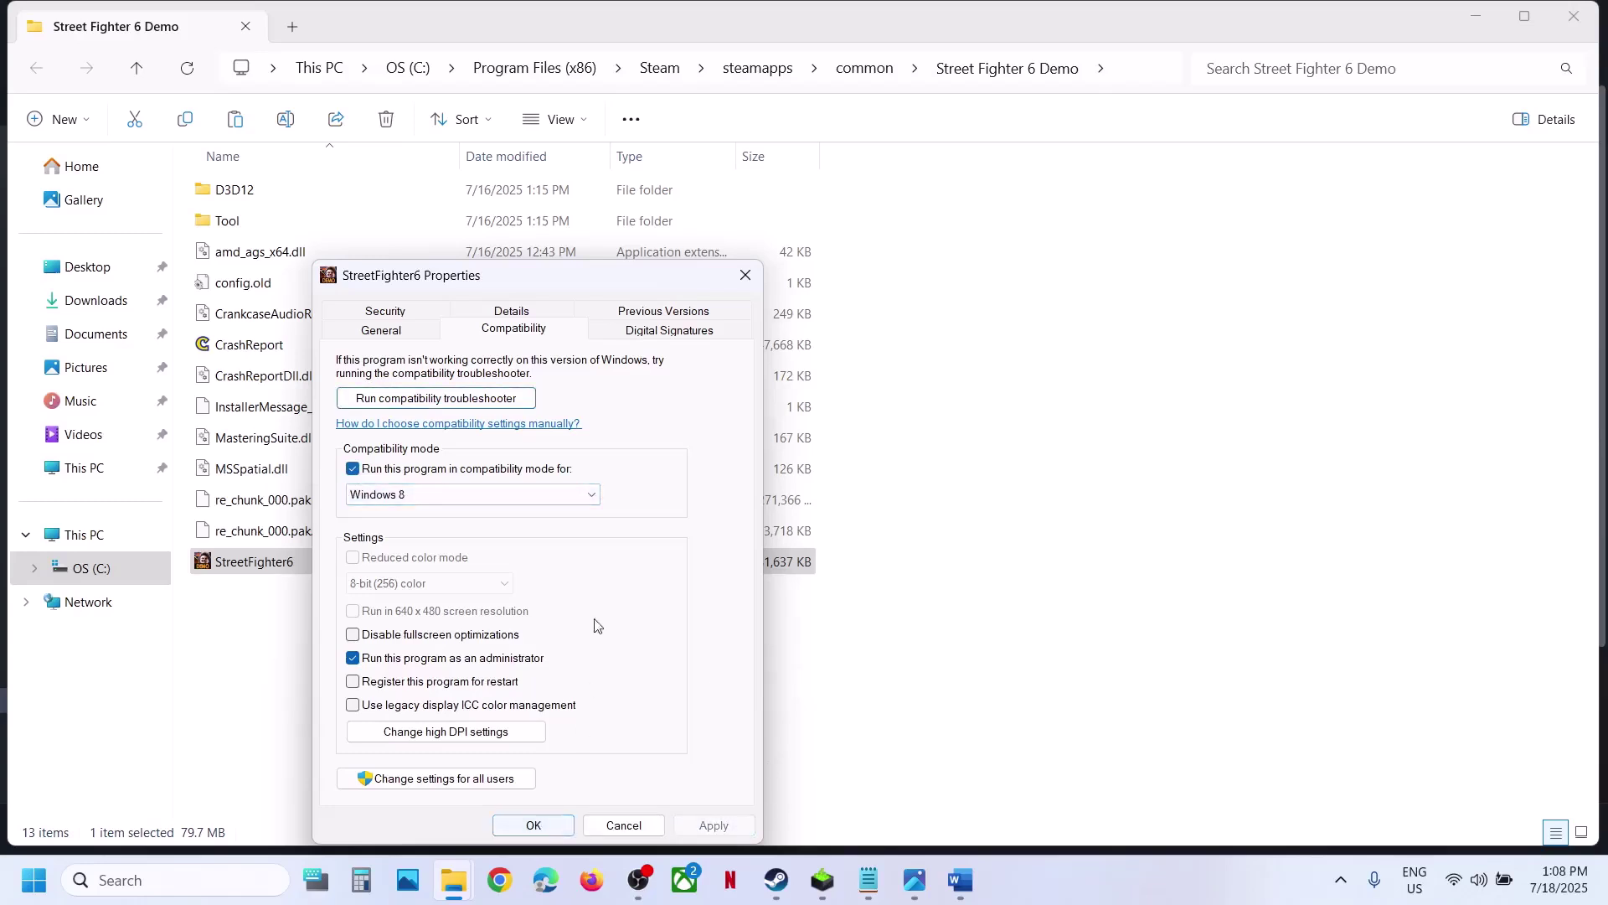
{"action": "left_click", "coordinate": [520, 496]}
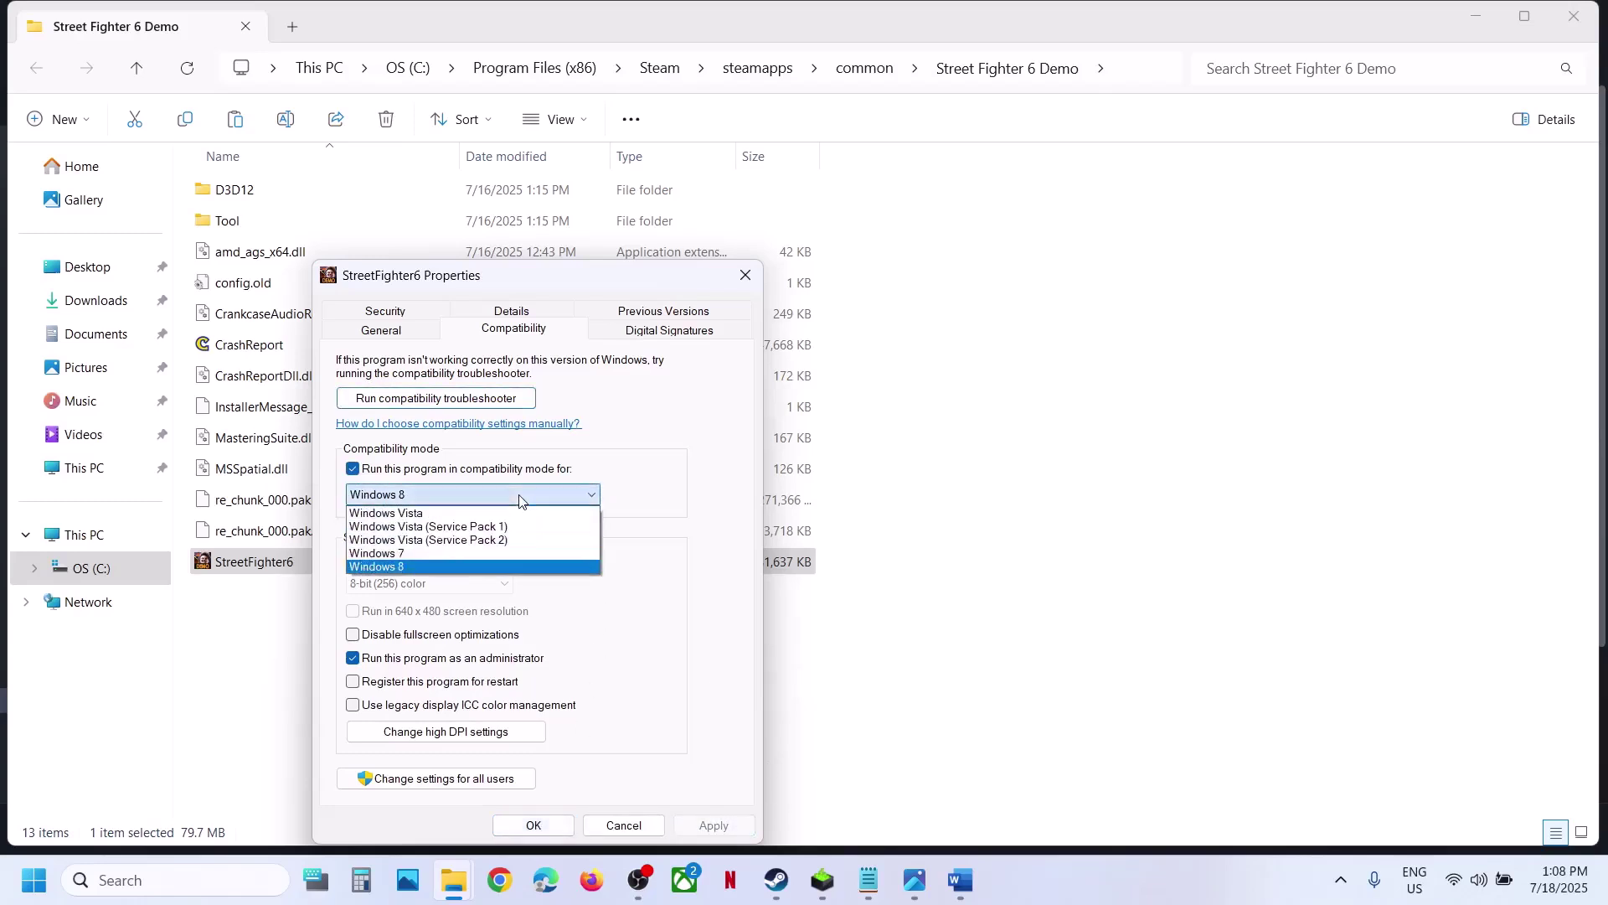
{"action": "left_click", "coordinate": [394, 554]}
{"action": "left_click", "coordinate": [710, 825]}
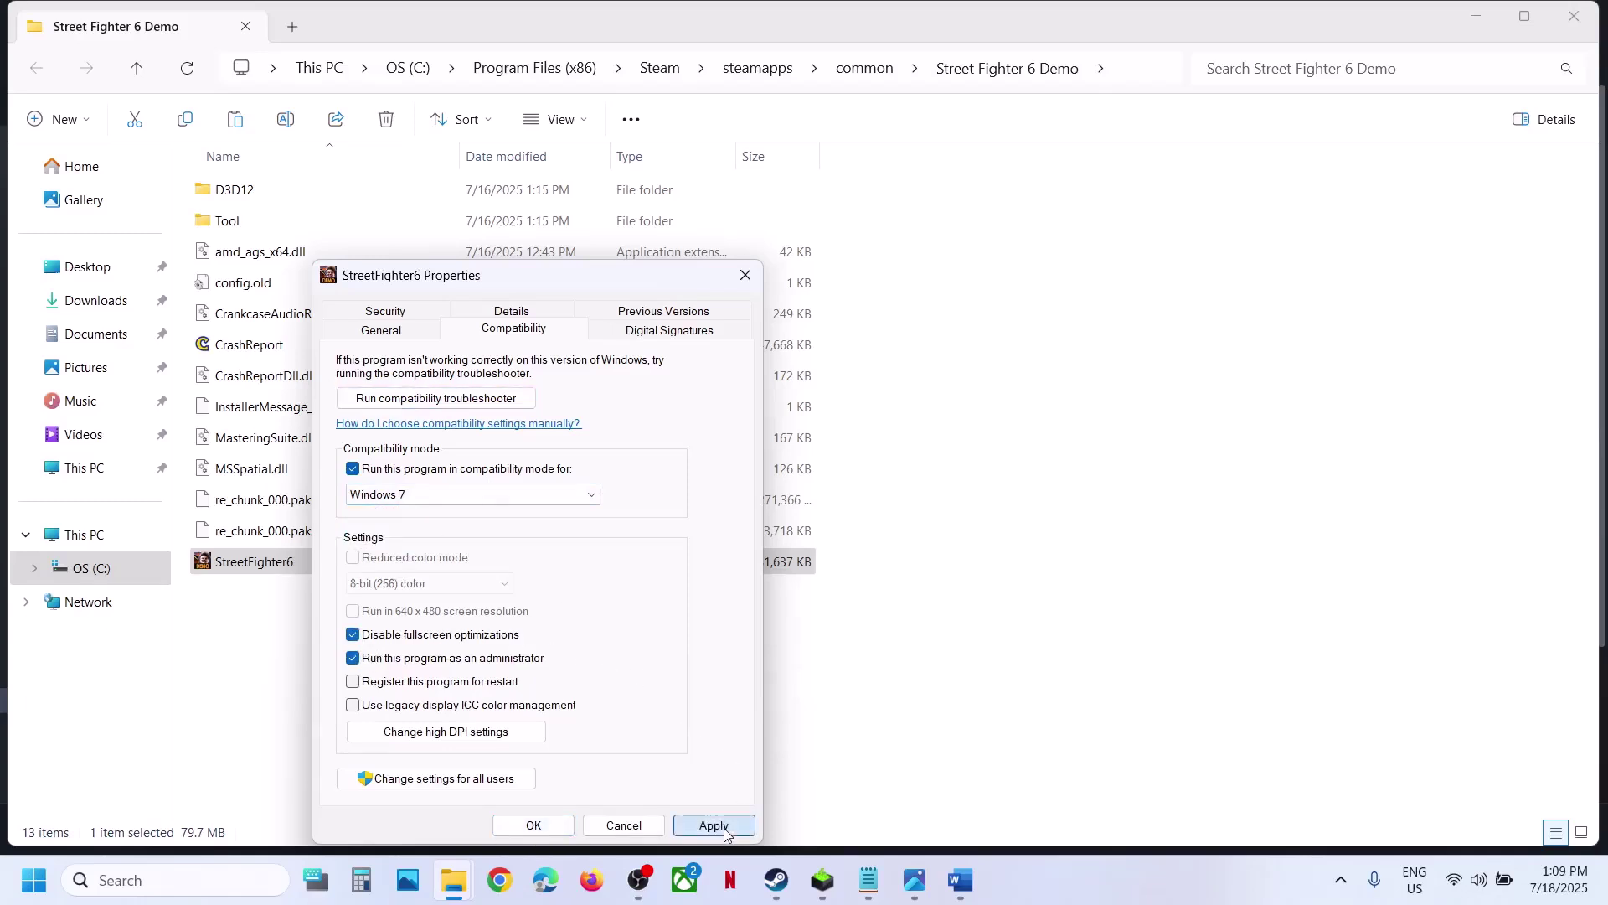
{"action": "left_click", "coordinate": [554, 828]}
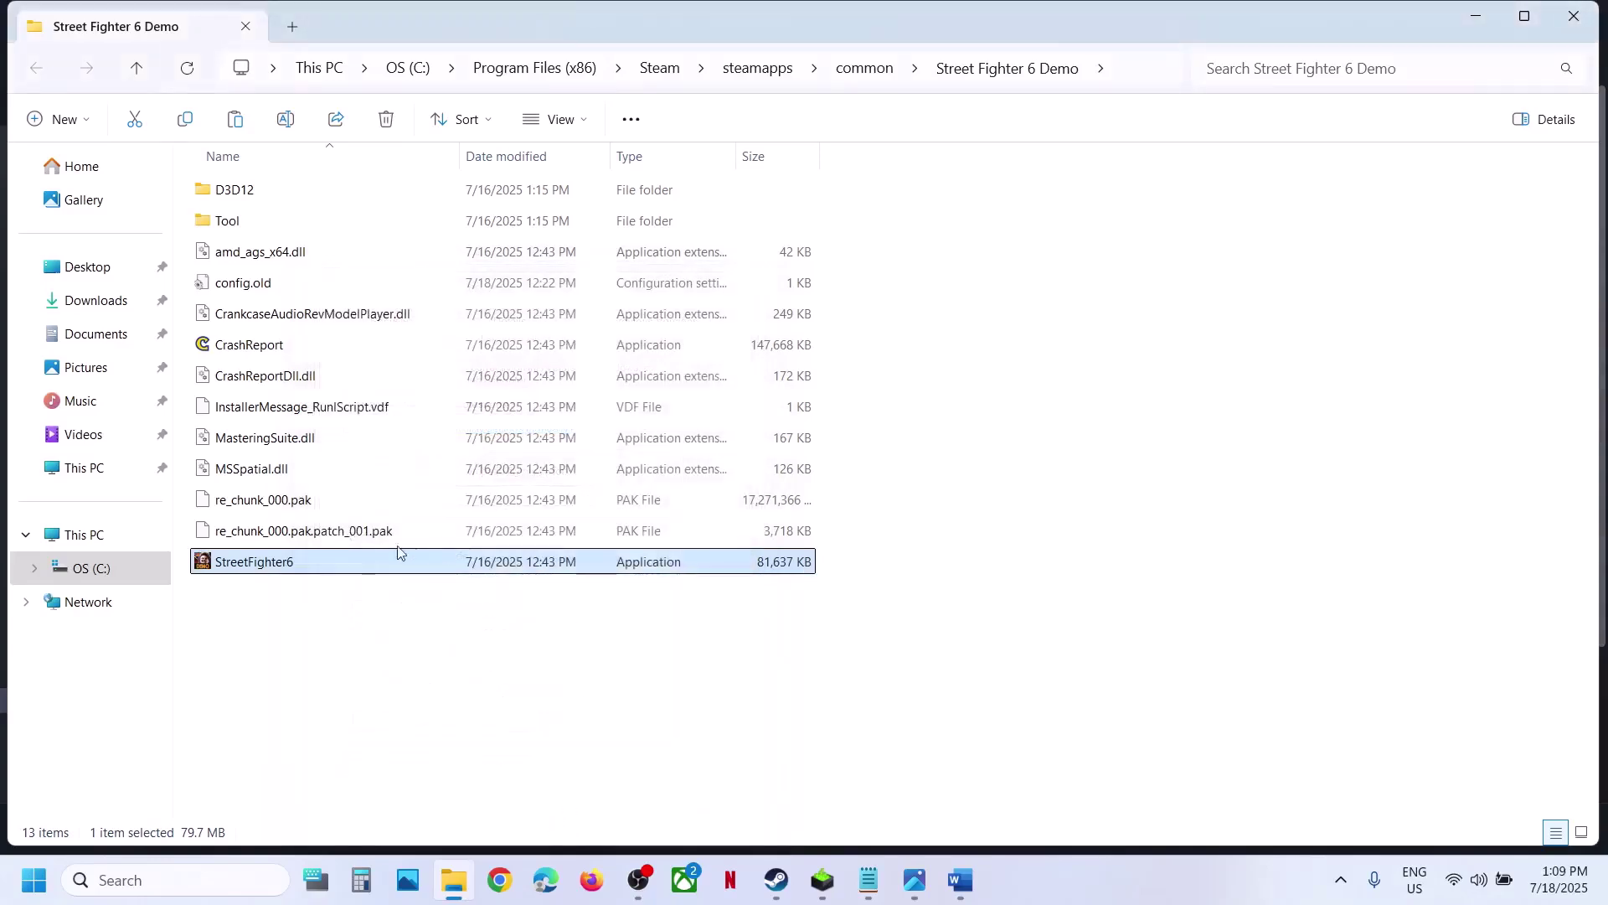
Turn compatibility mode off again, apply it, and close the game folder.
{"action": "right_click", "coordinate": [332, 568]}
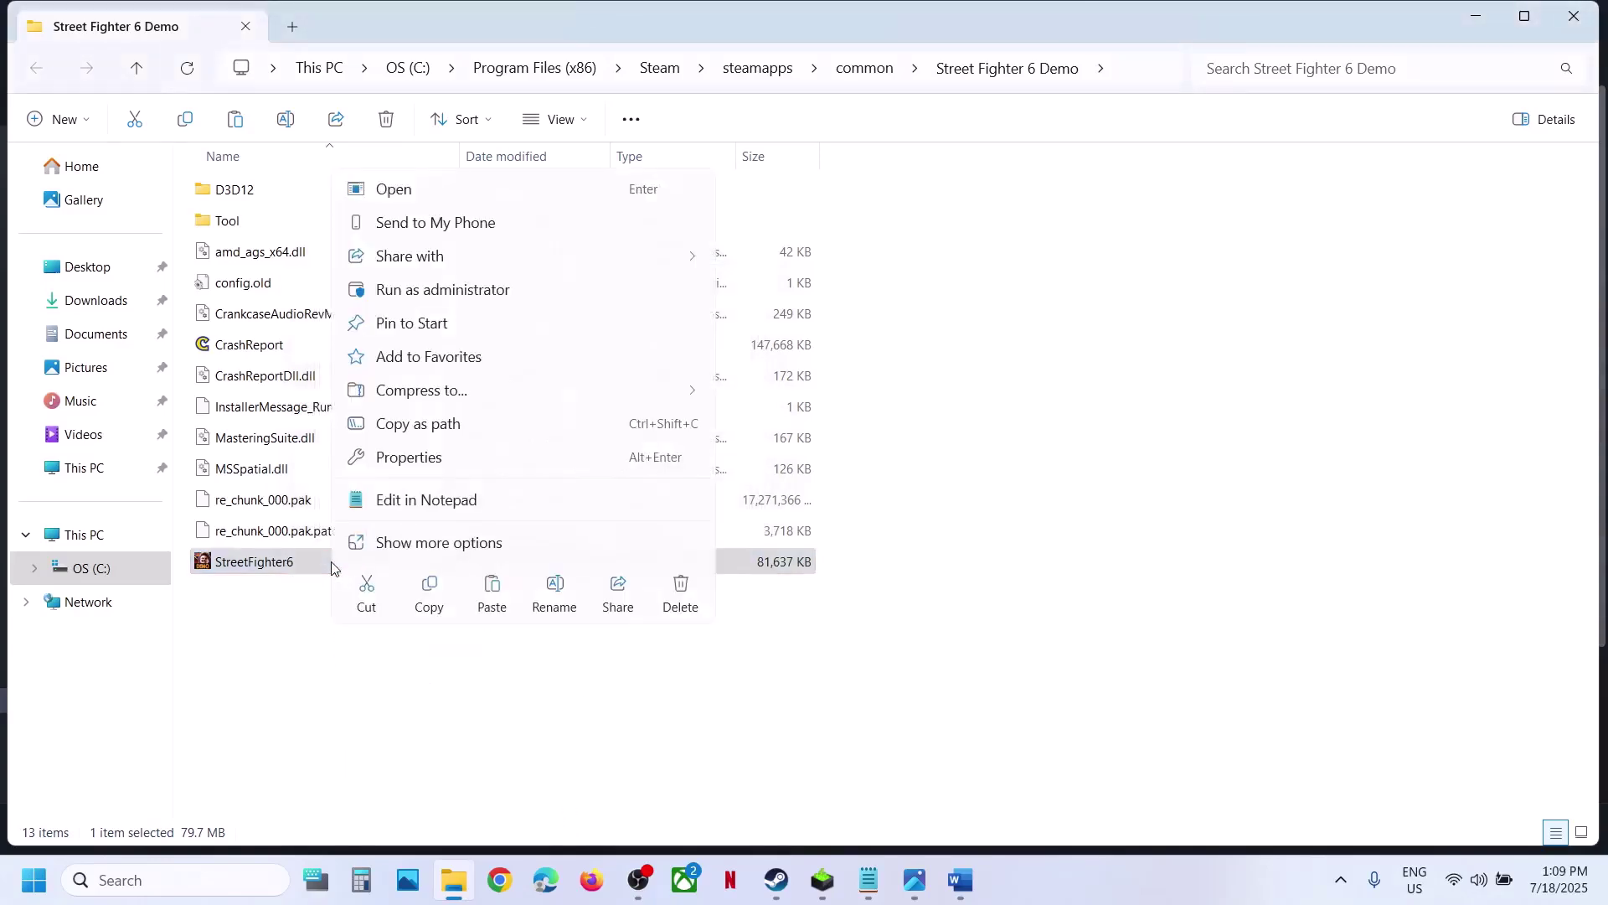
{"action": "left_click", "coordinate": [419, 457]}
{"action": "left_click", "coordinate": [556, 332]}
{"action": "left_click", "coordinate": [379, 470]}
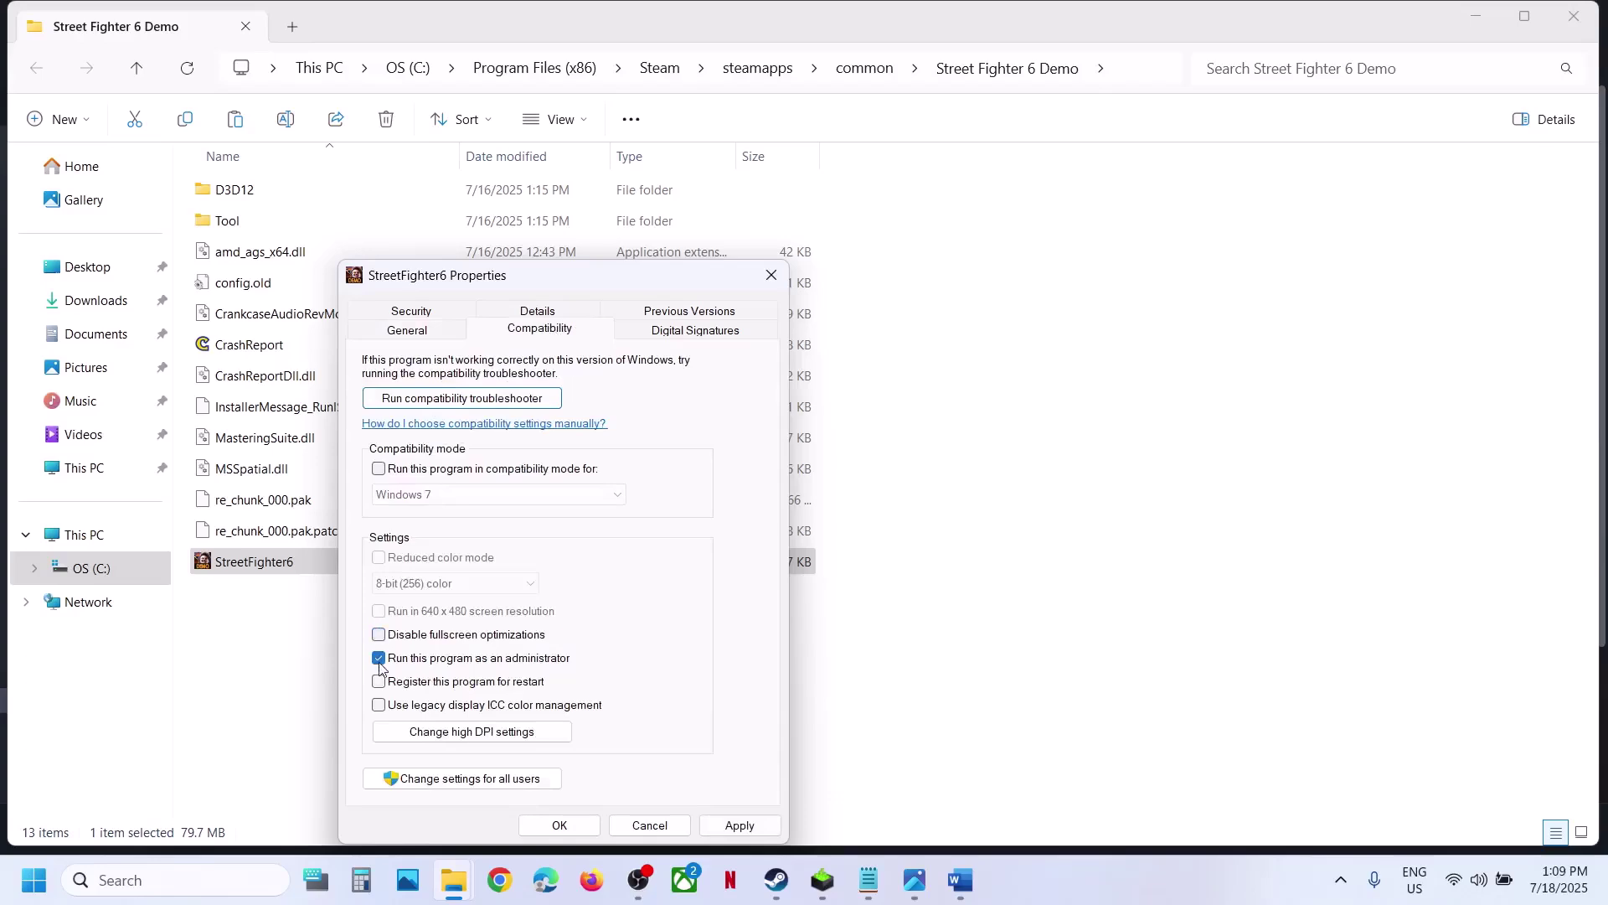
{"action": "left_click", "coordinate": [733, 824]}
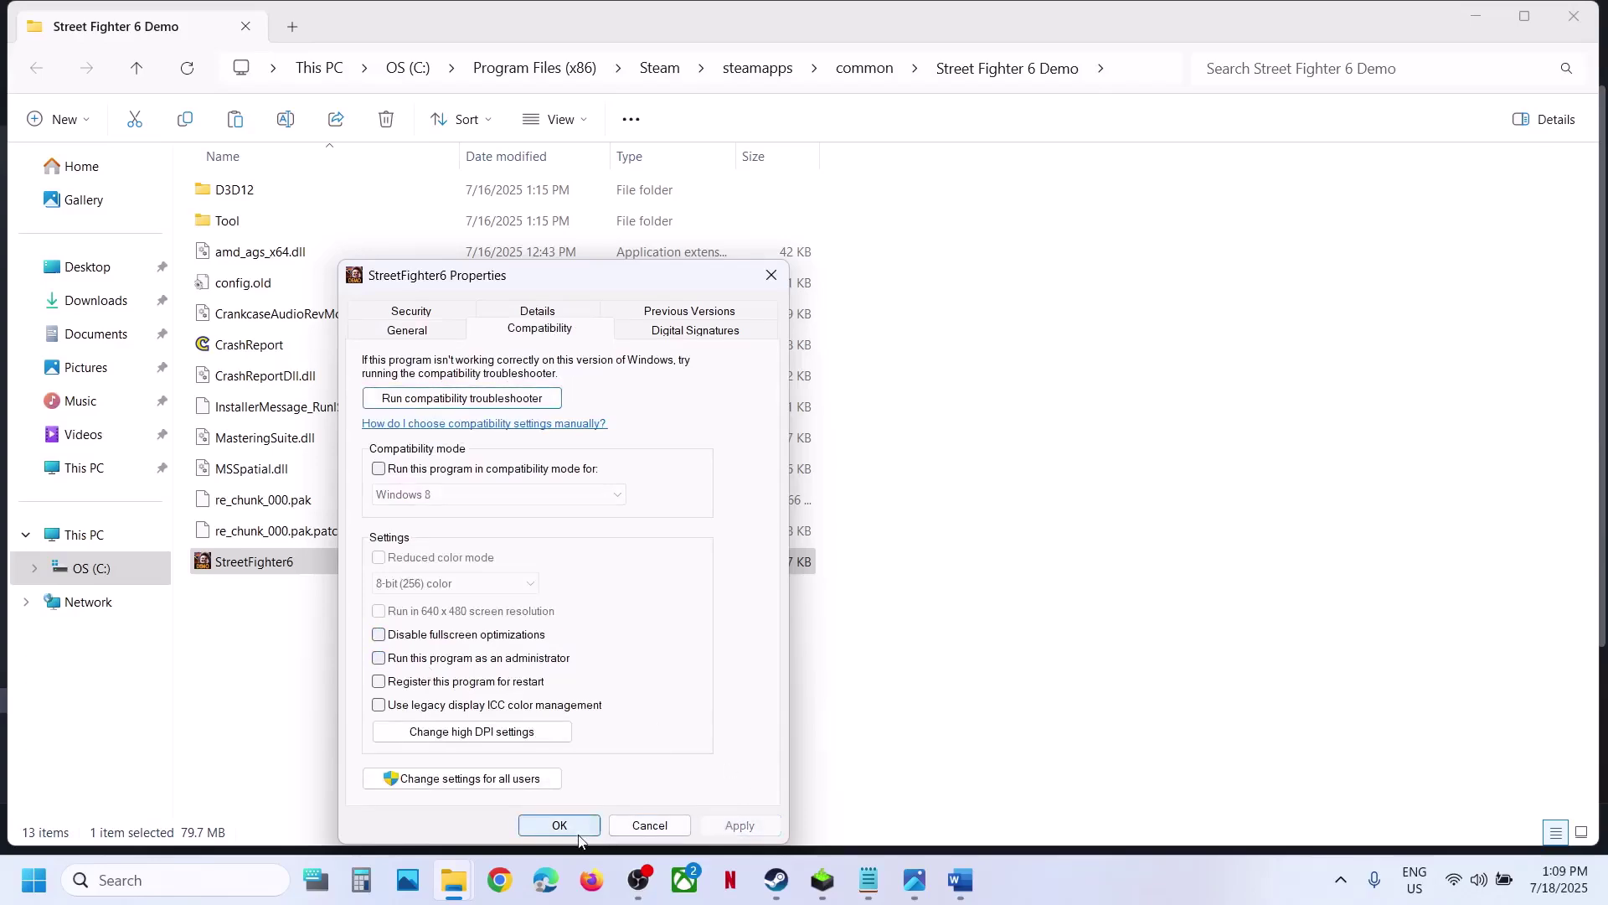
{"action": "left_click", "coordinate": [558, 824]}
{"action": "left_click", "coordinate": [1574, 16]}
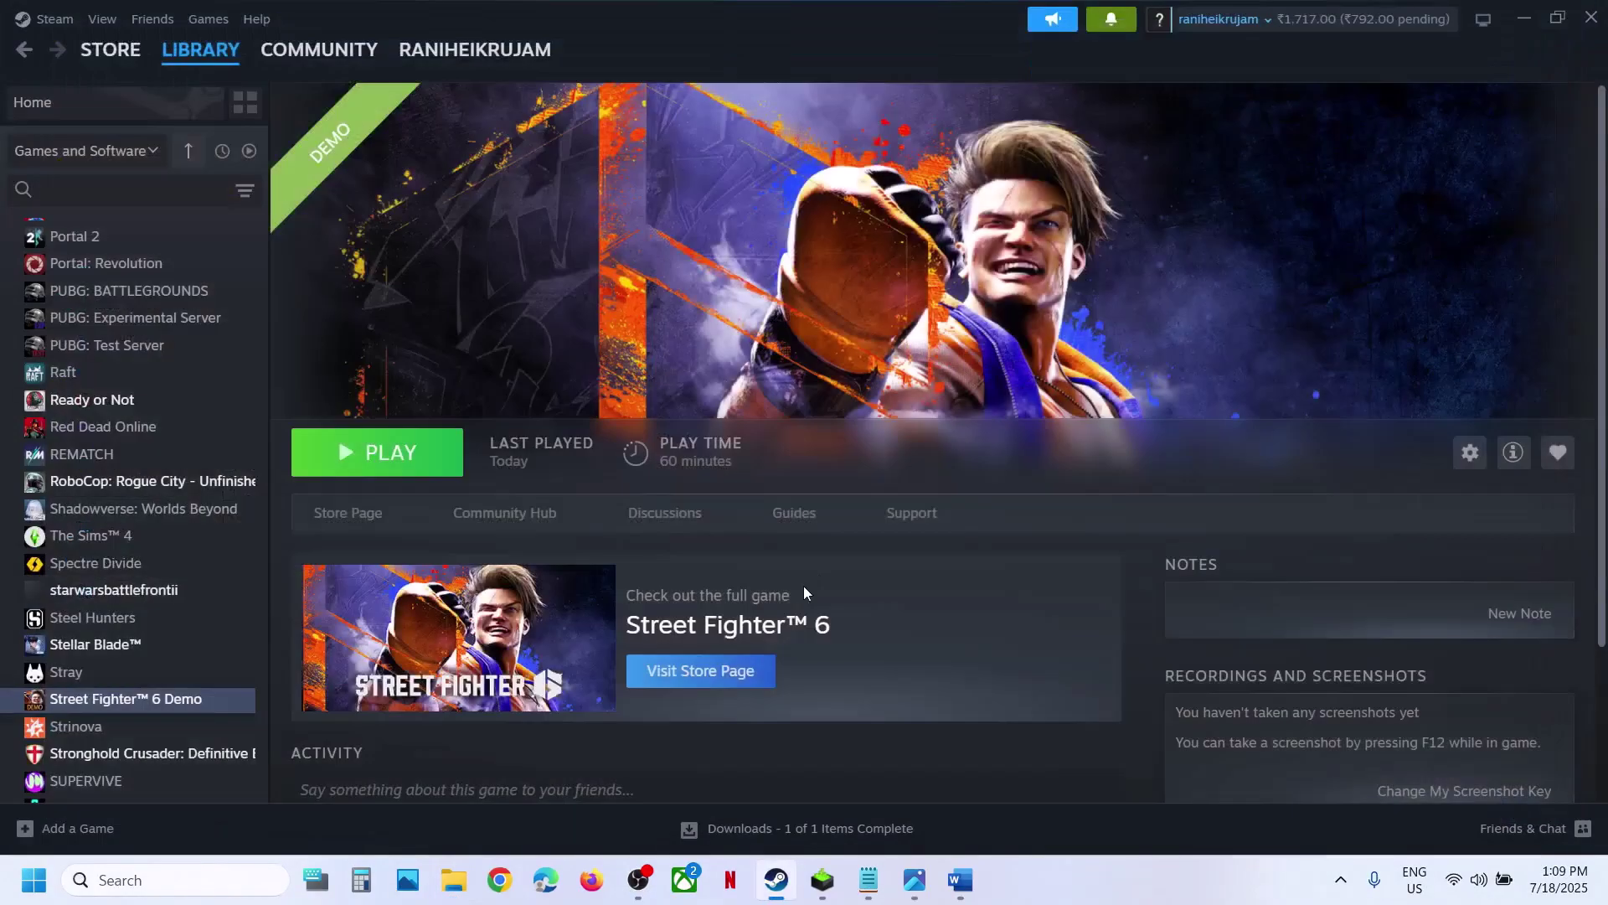
Read Step 5 on Windows Security in the Word guide, then open Windows Settings.
{"action": "left_click", "coordinate": [968, 898]}
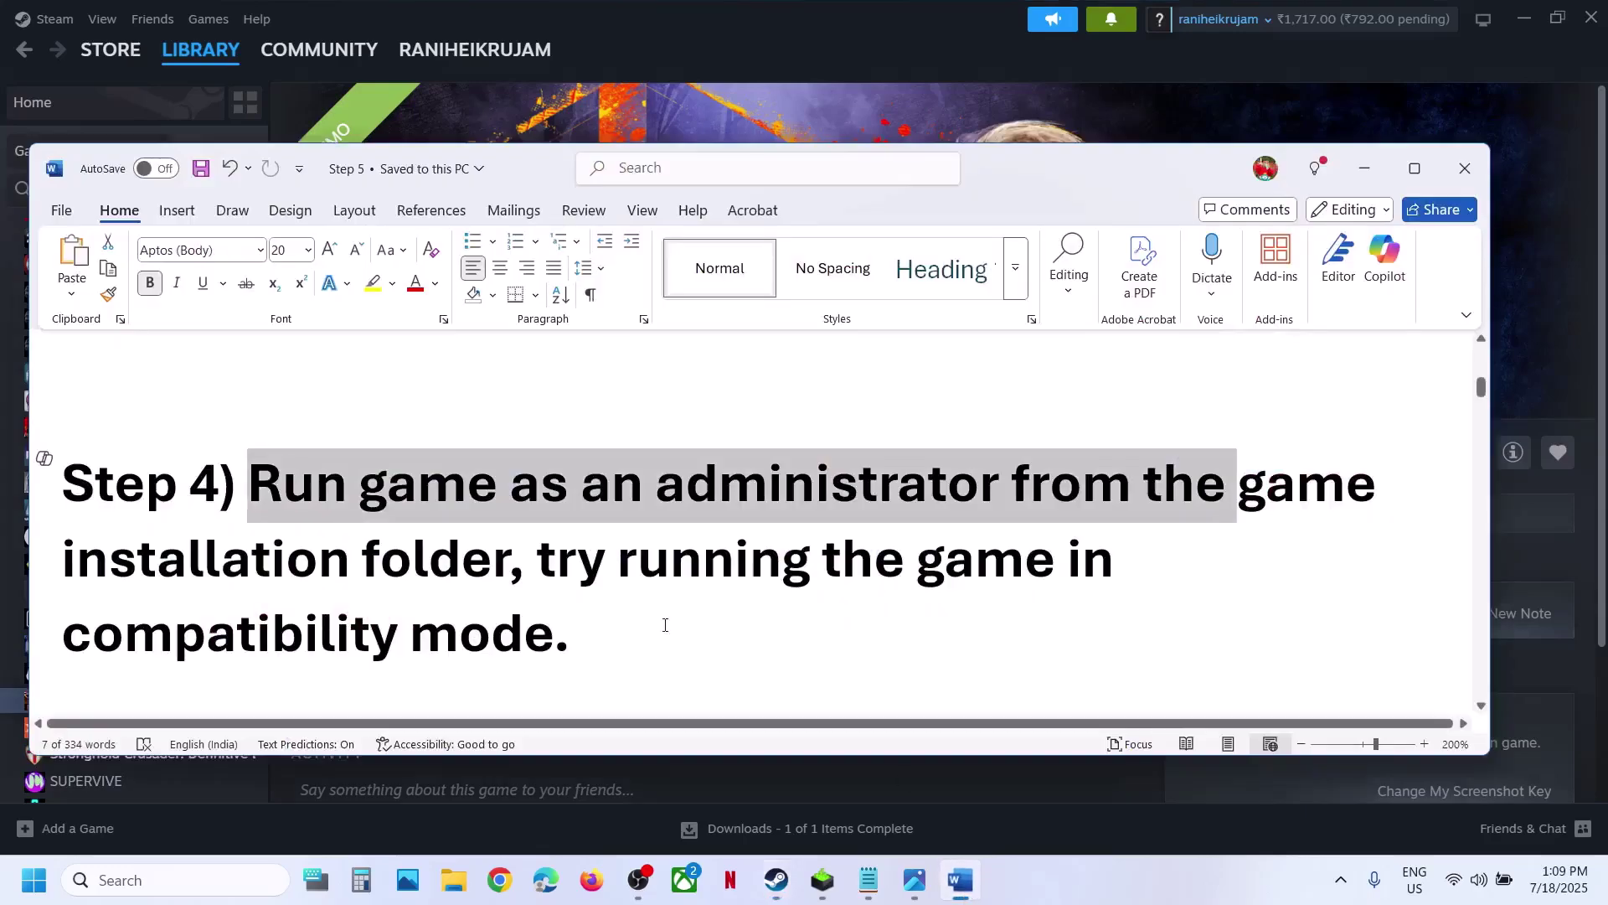
{"action": "scroll", "coordinate": [665, 625], "scroll_direction": "down", "scroll_amount": 5}
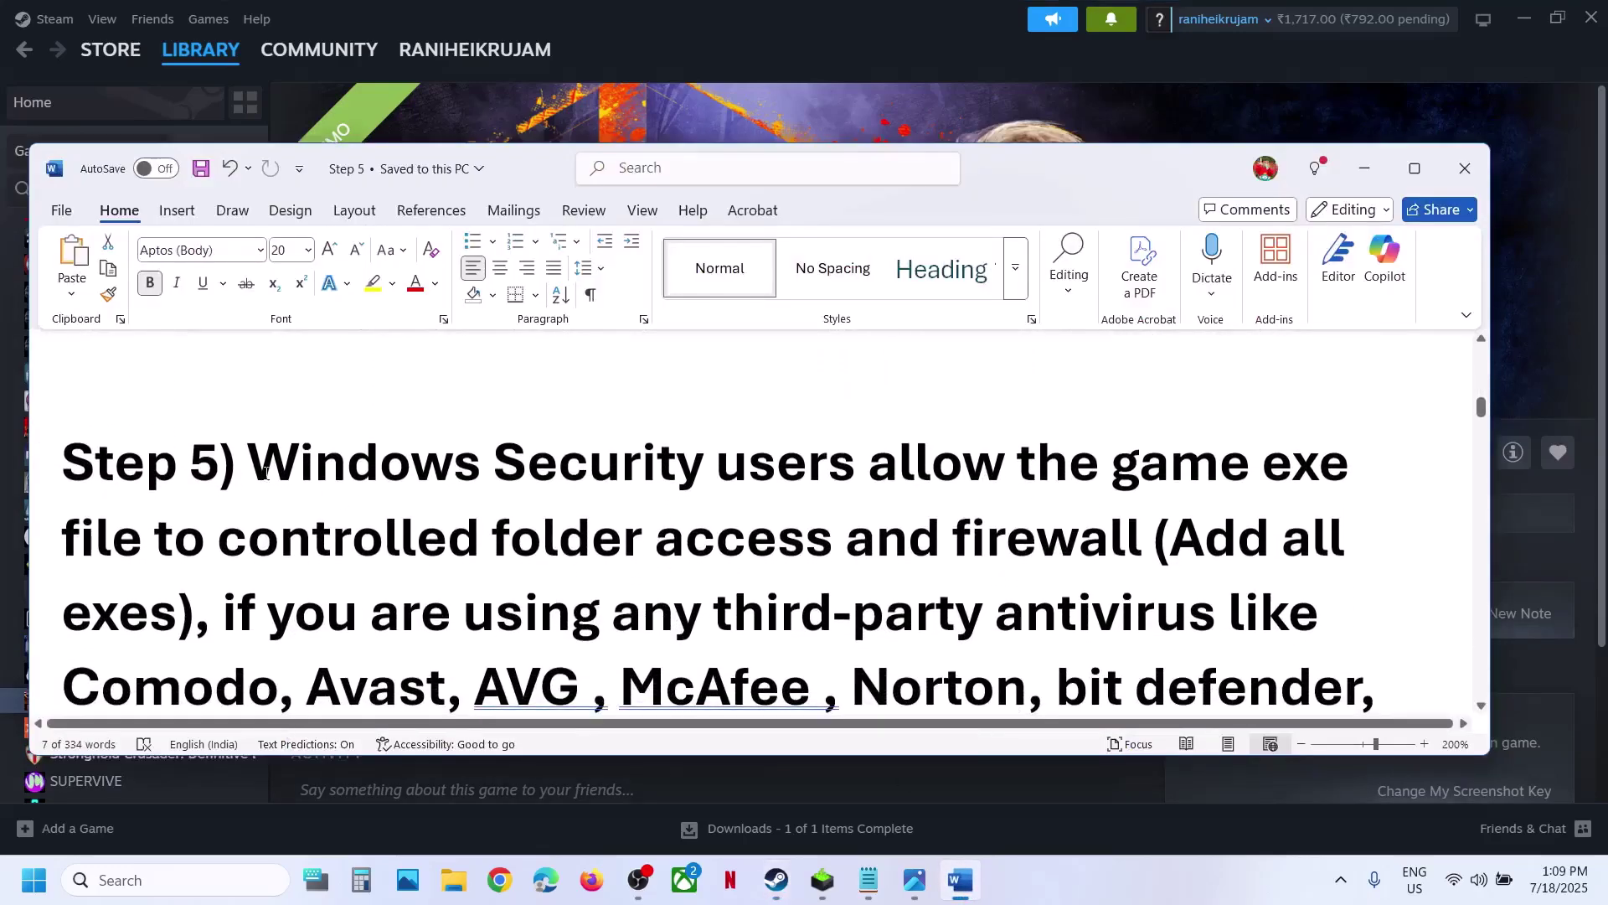
{"action": "left_click_drag", "start_coordinate": [251, 463], "coordinate": [701, 481]}
{"action": "left_click", "coordinate": [838, 114]}
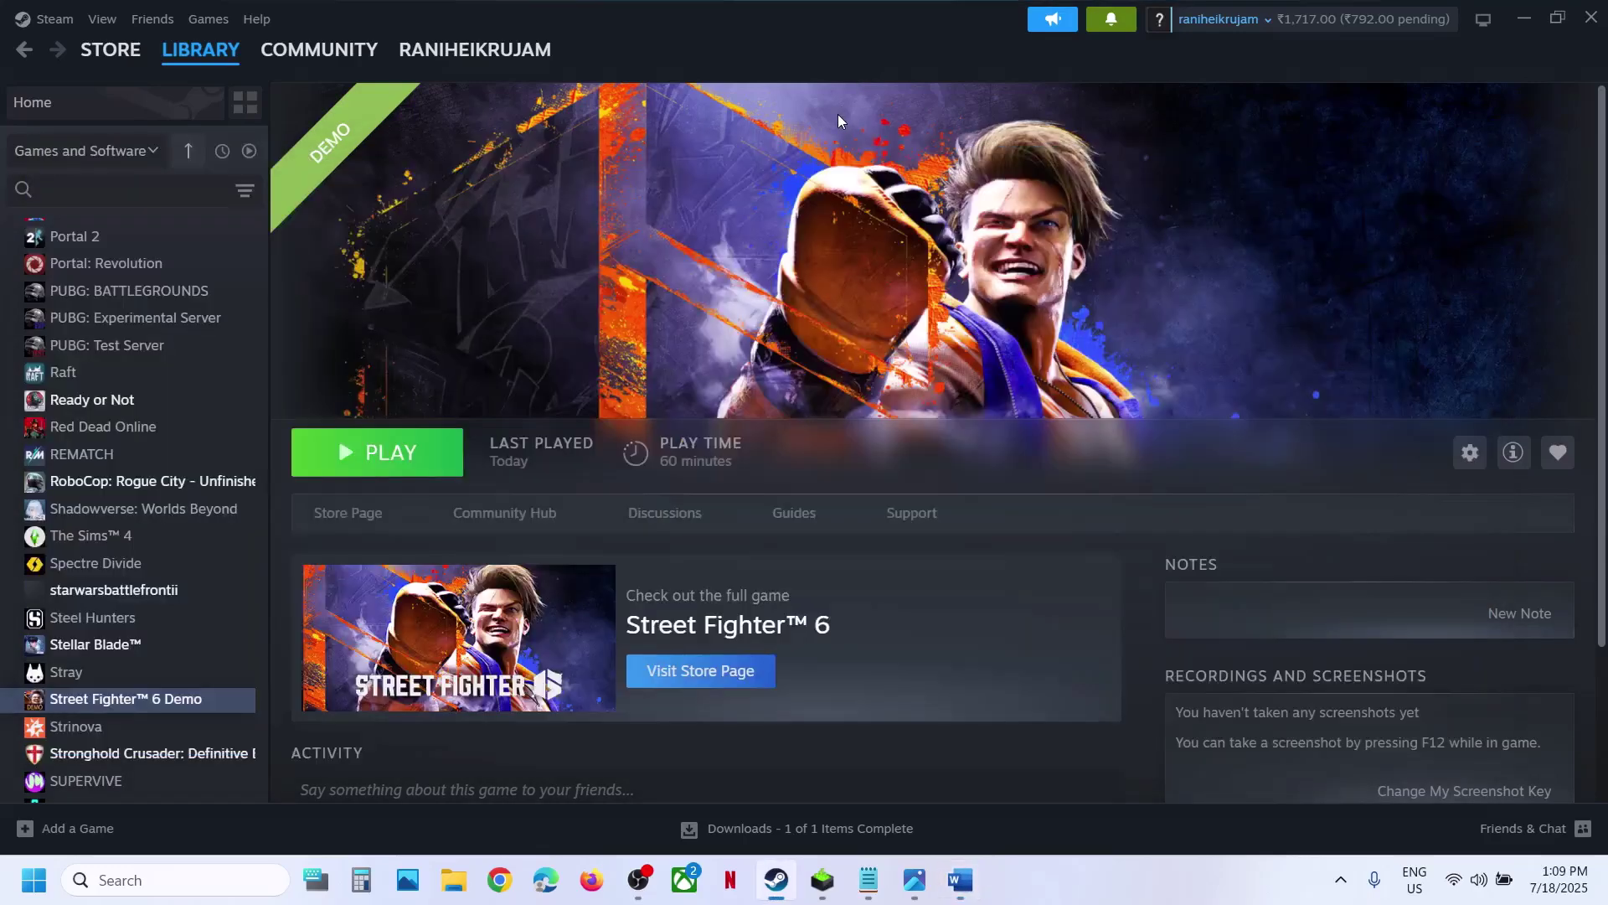
{"action": "key", "text": "super+i"}
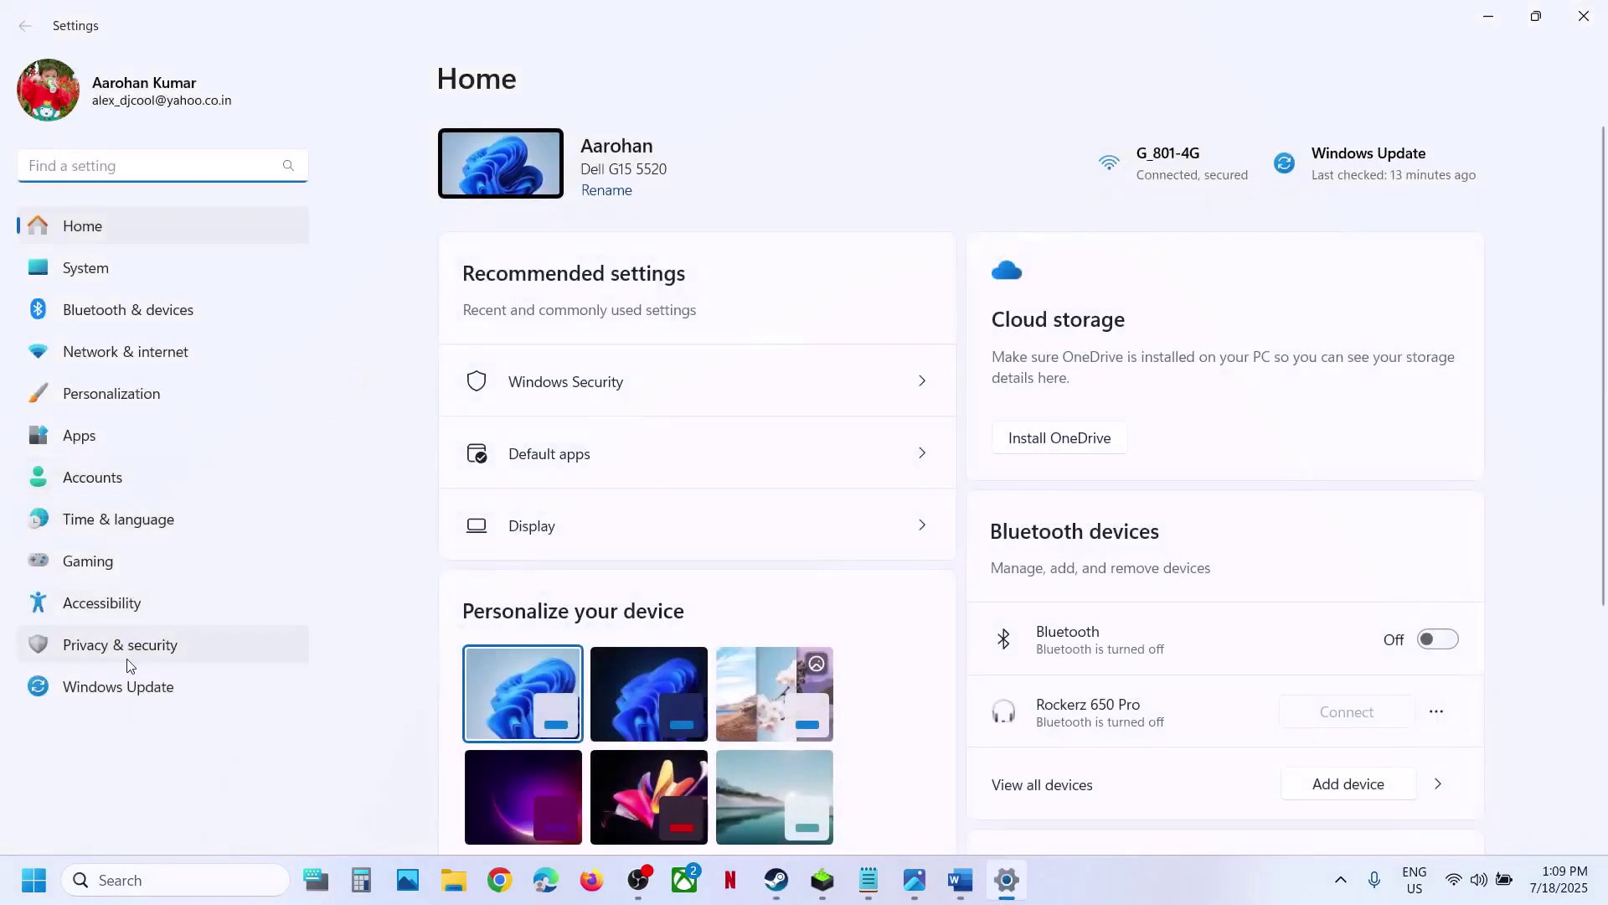
{"action": "left_click", "coordinate": [129, 658]}
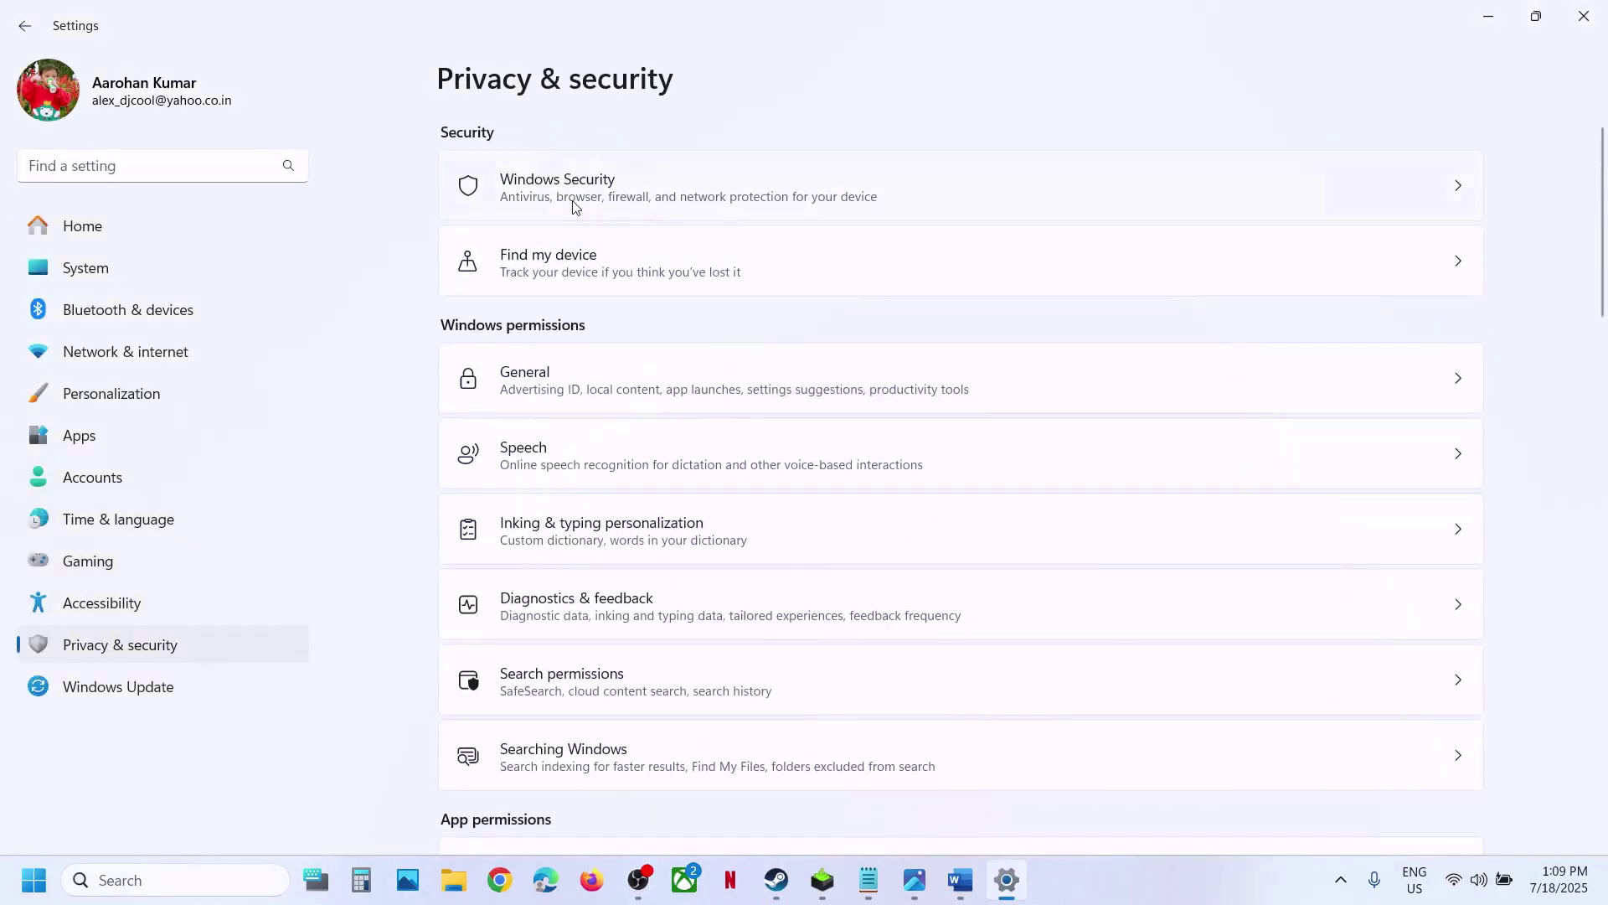
Open Controlled folder access's allowed apps under Virus & threat protection's Ransomware protection.
{"action": "left_click", "coordinate": [575, 206]}
{"action": "left_click", "coordinate": [600, 320]}
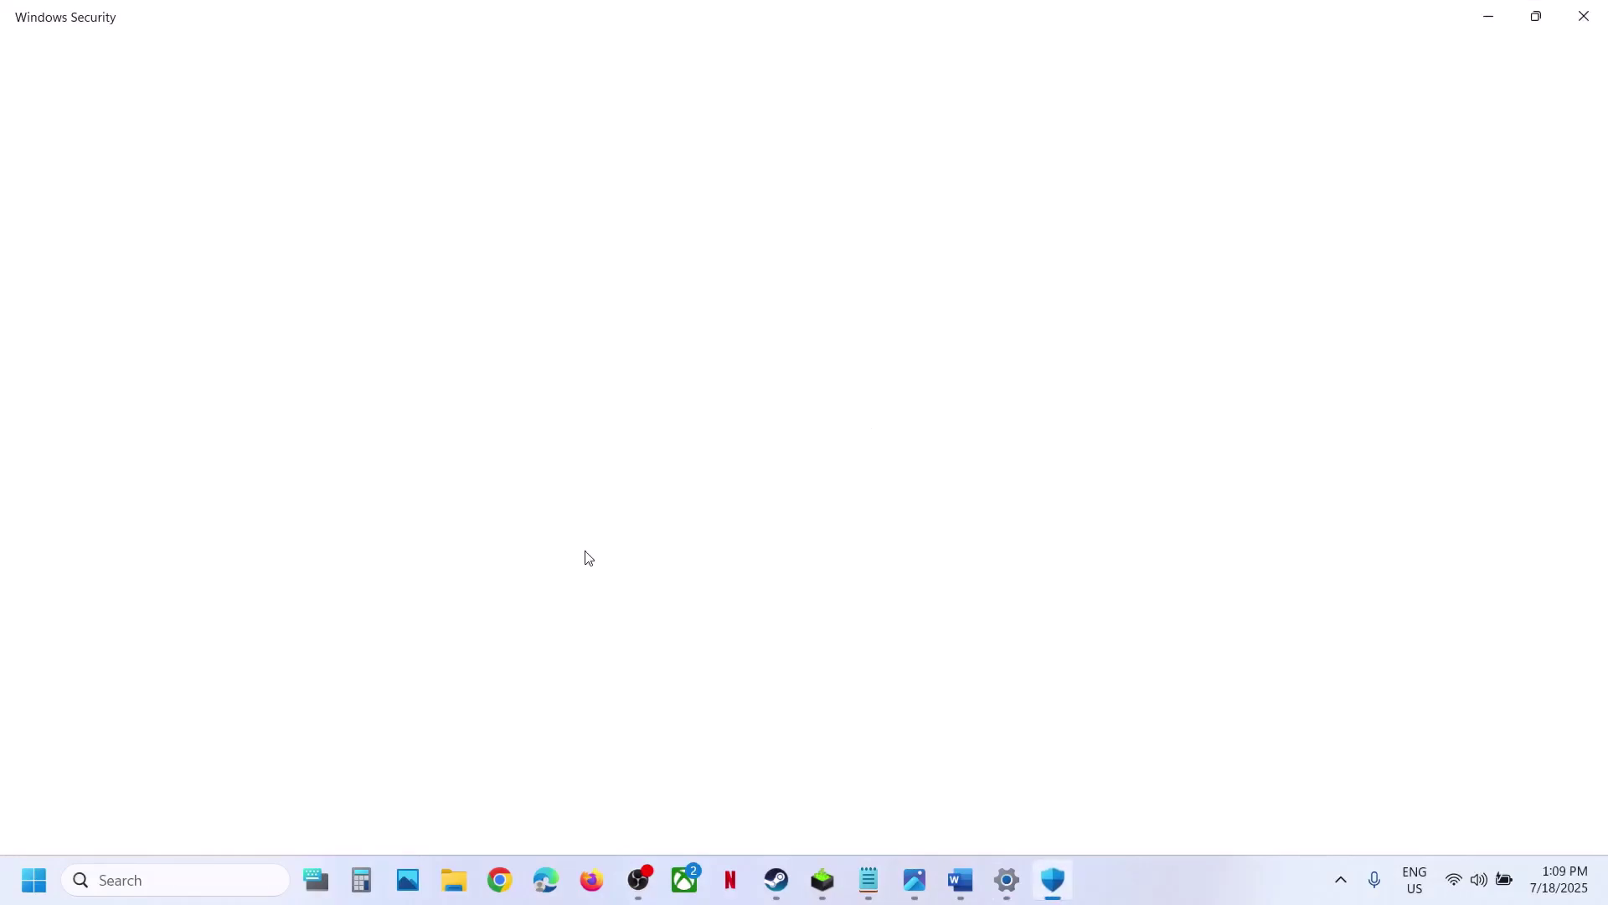
{"action": "scroll", "coordinate": [492, 556], "scroll_direction": "down", "scroll_amount": 2}
{"action": "left_click", "coordinate": [468, 778]}
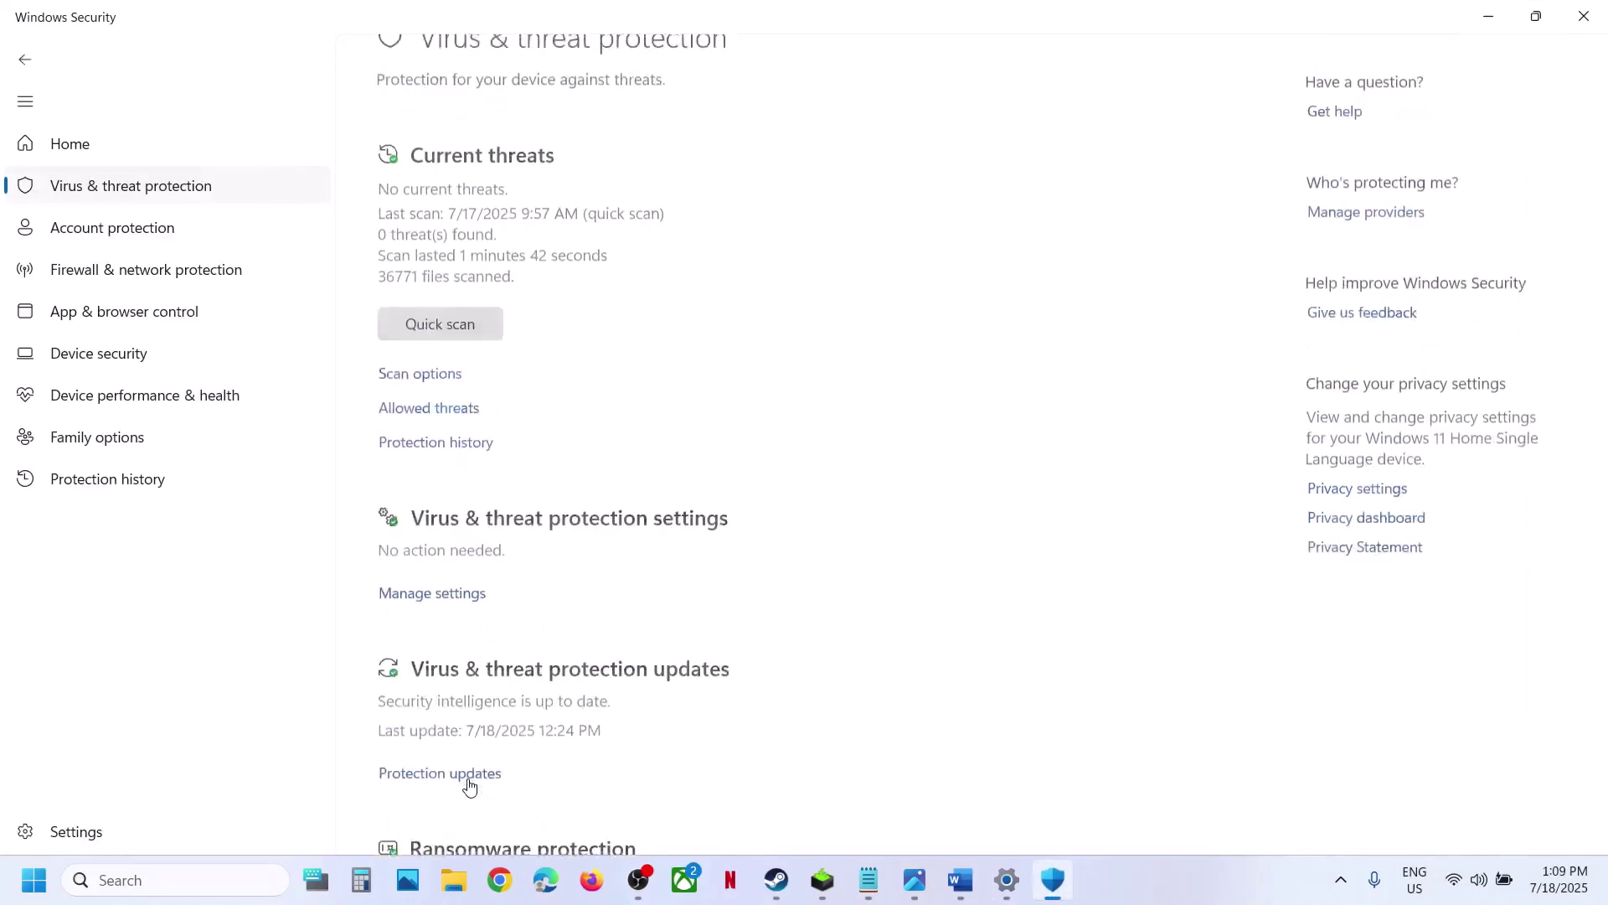
{"action": "left_click", "coordinate": [504, 444]}
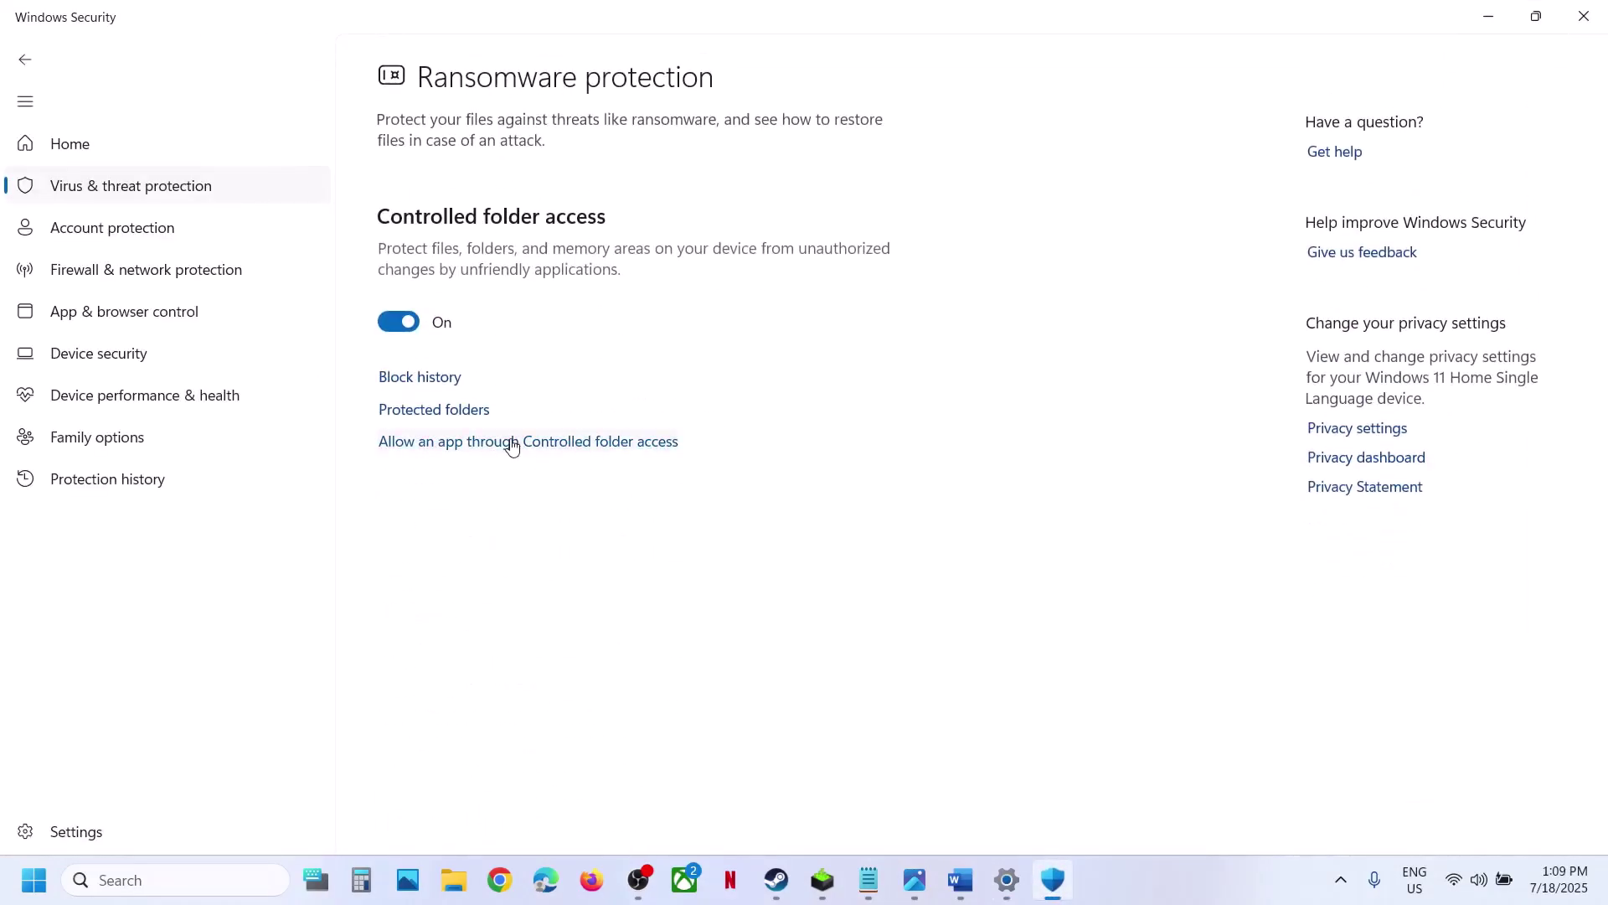
{"action": "left_click", "coordinate": [702, 615]}
Add StreetFighter6 from the Street Fighter 6 Demo folder as an allowed app.
{"action": "left_click", "coordinate": [506, 243]}
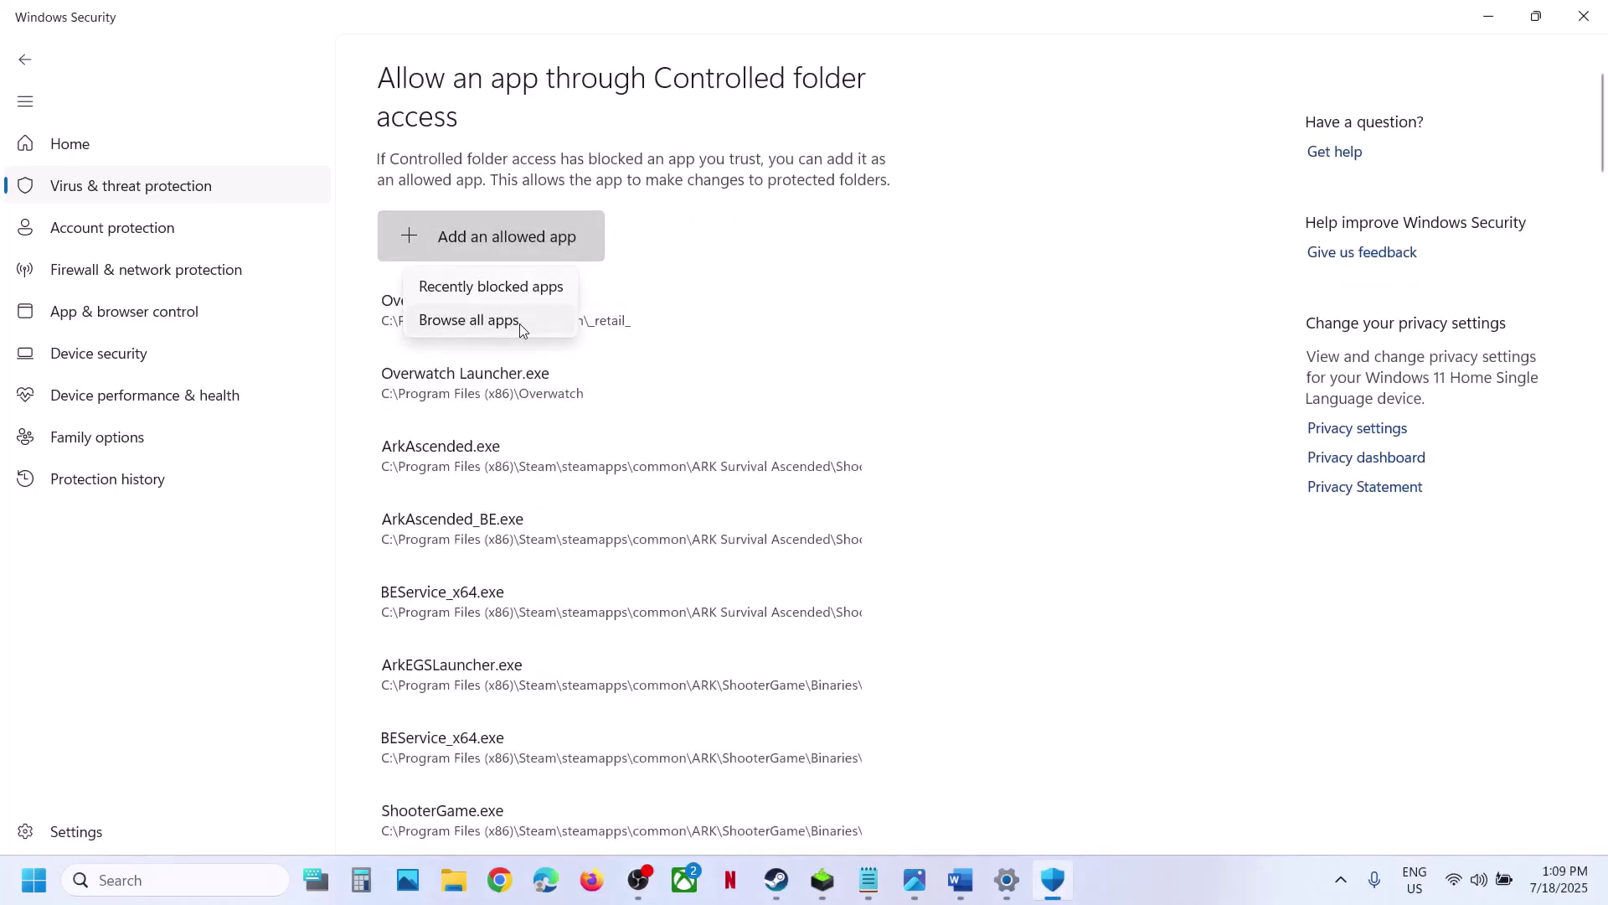
{"action": "left_click", "coordinate": [520, 324]}
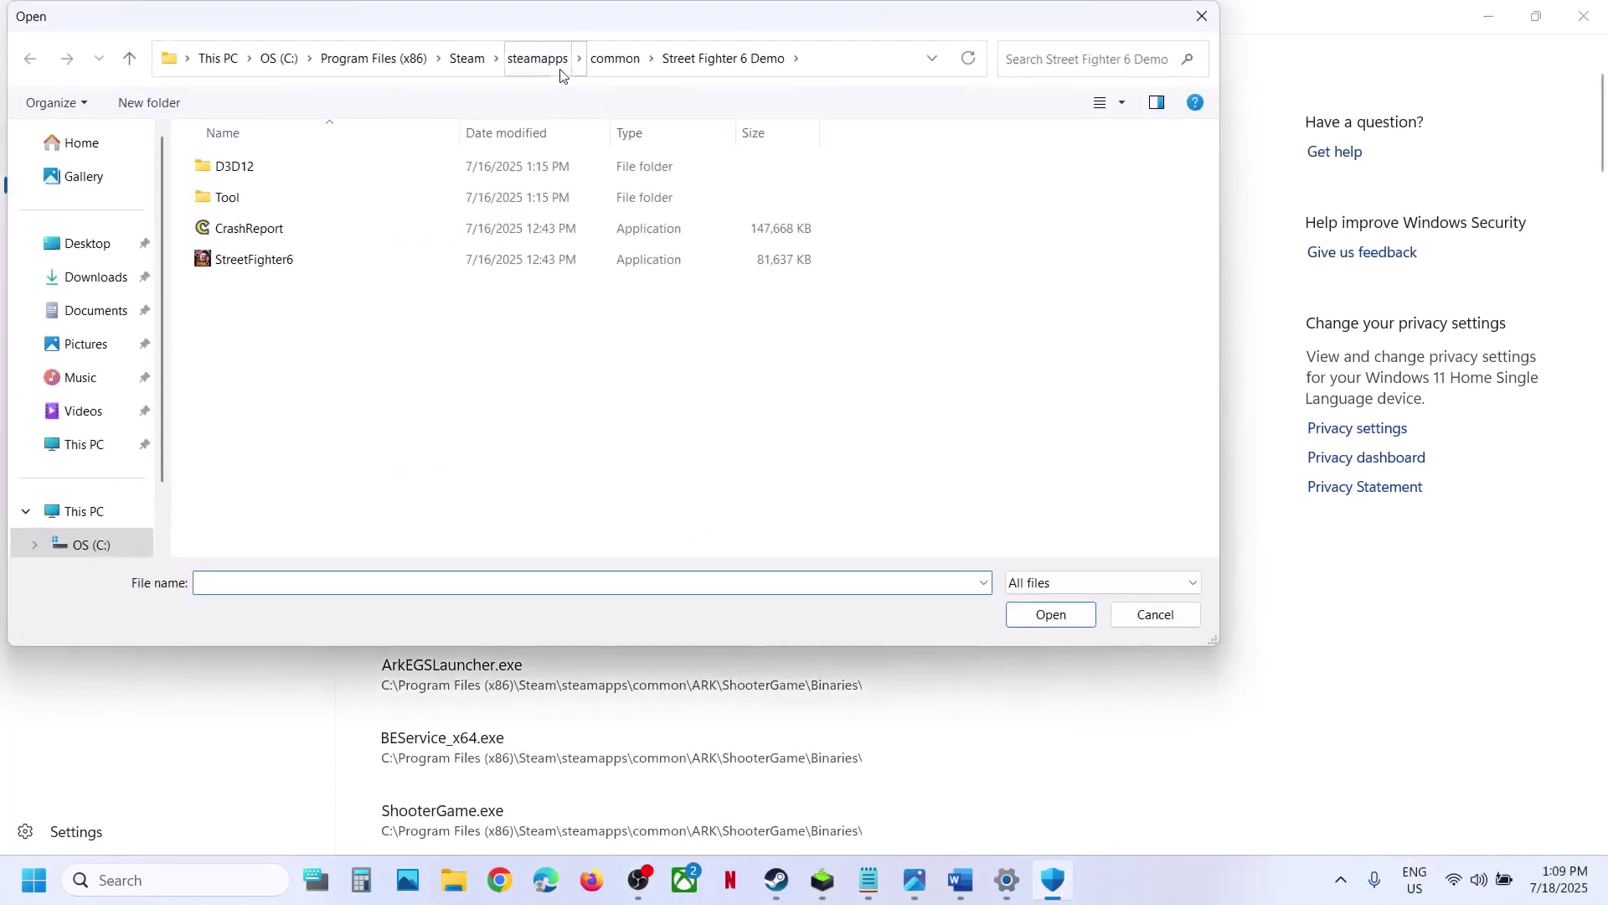
{"action": "left_click", "coordinate": [618, 61]}
{"action": "double_click", "coordinate": [302, 387]}
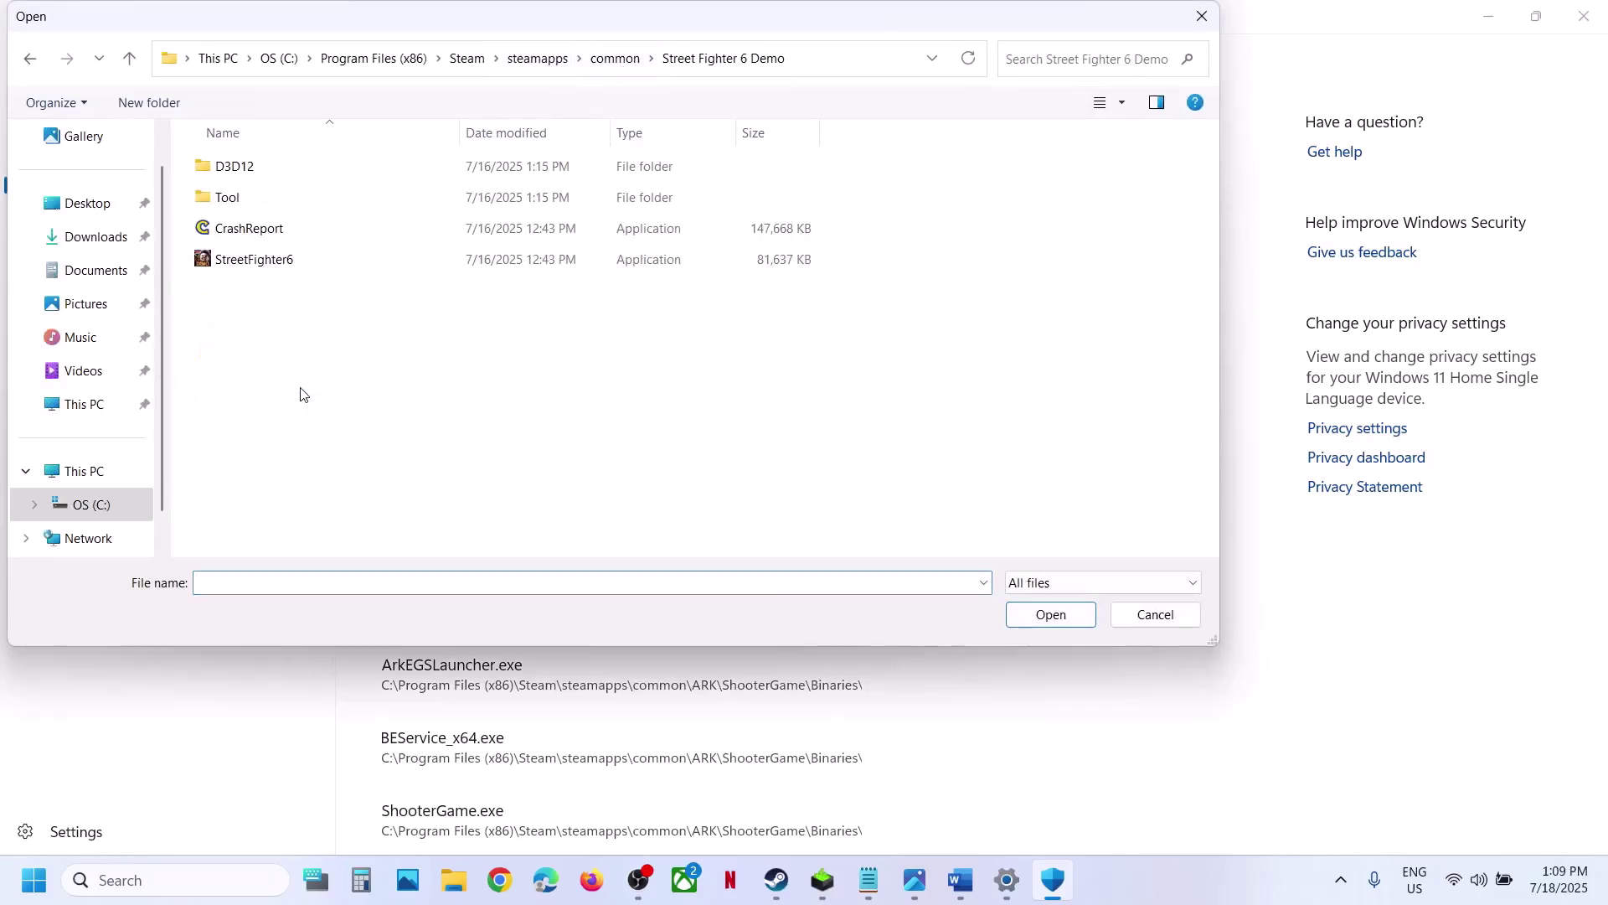
{"action": "left_click", "coordinate": [833, 66]}
{"action": "left_click", "coordinate": [394, 260]}
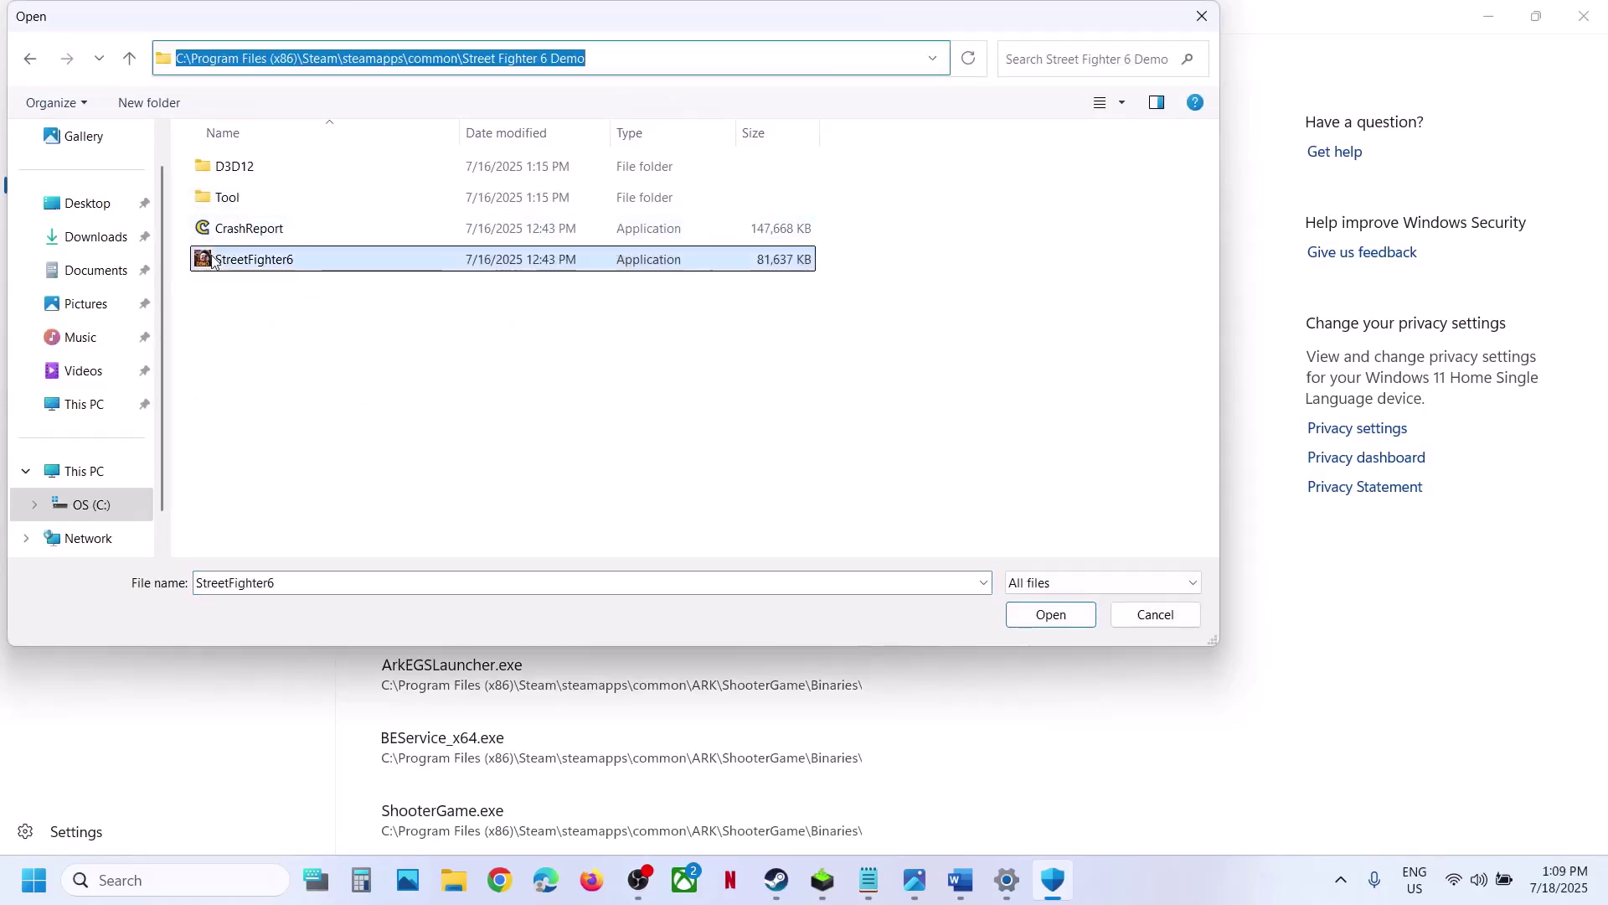
{"action": "left_click", "coordinate": [1051, 615]}
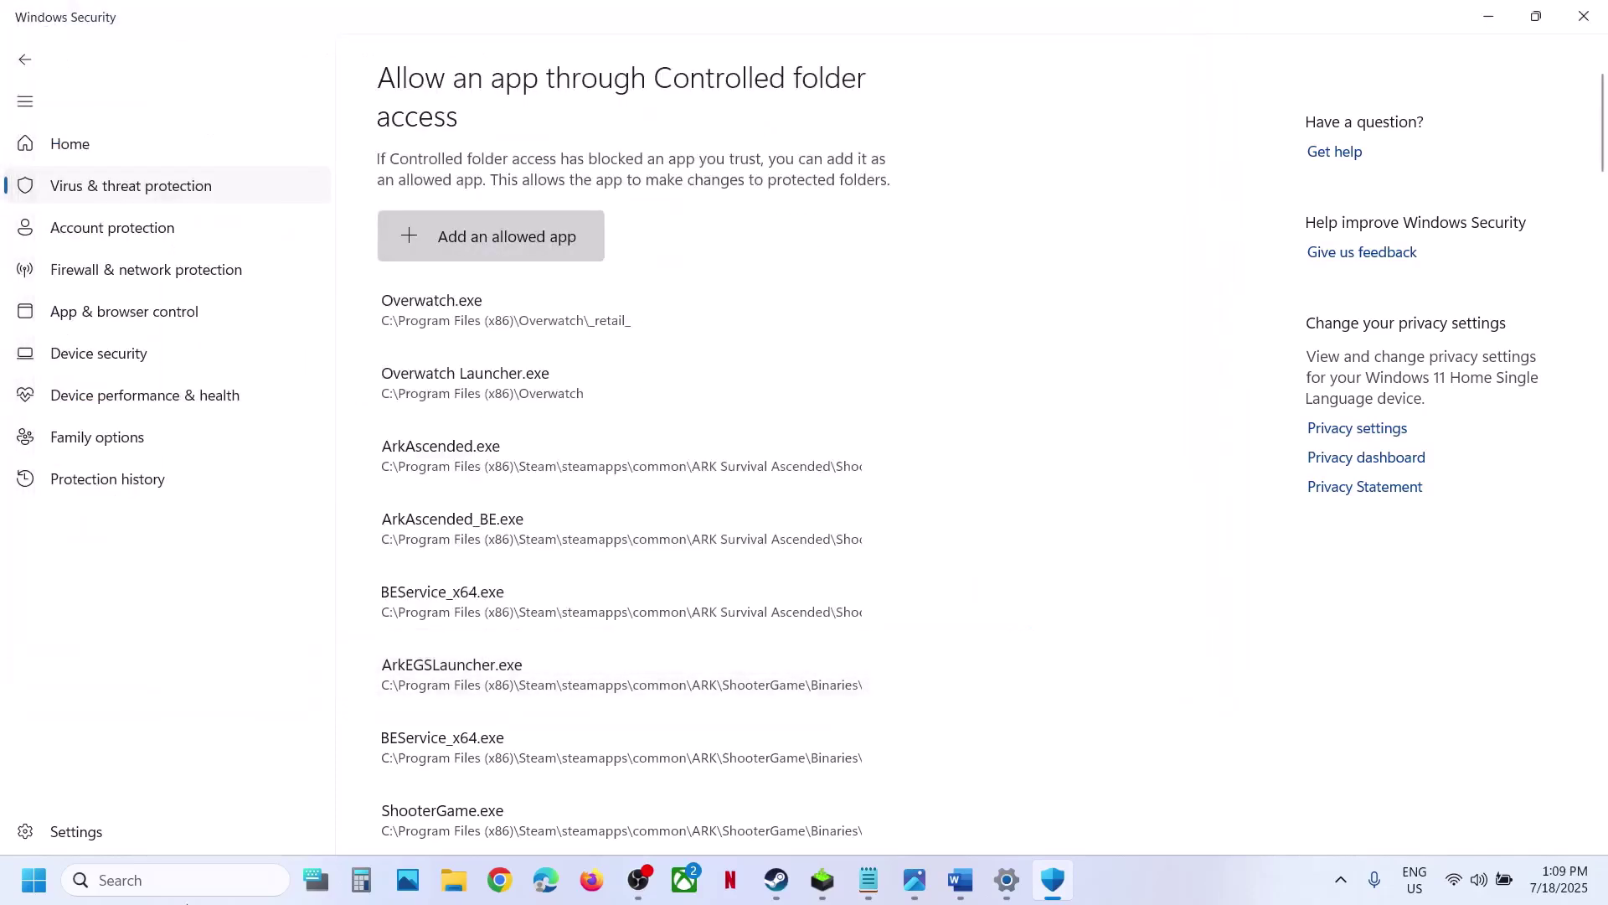
{"action": "left_click", "coordinate": [222, 889]}
Open Control Panel's firewall allowed-apps list and unlock it with Change settings.
{"action": "type", "text": "control"}
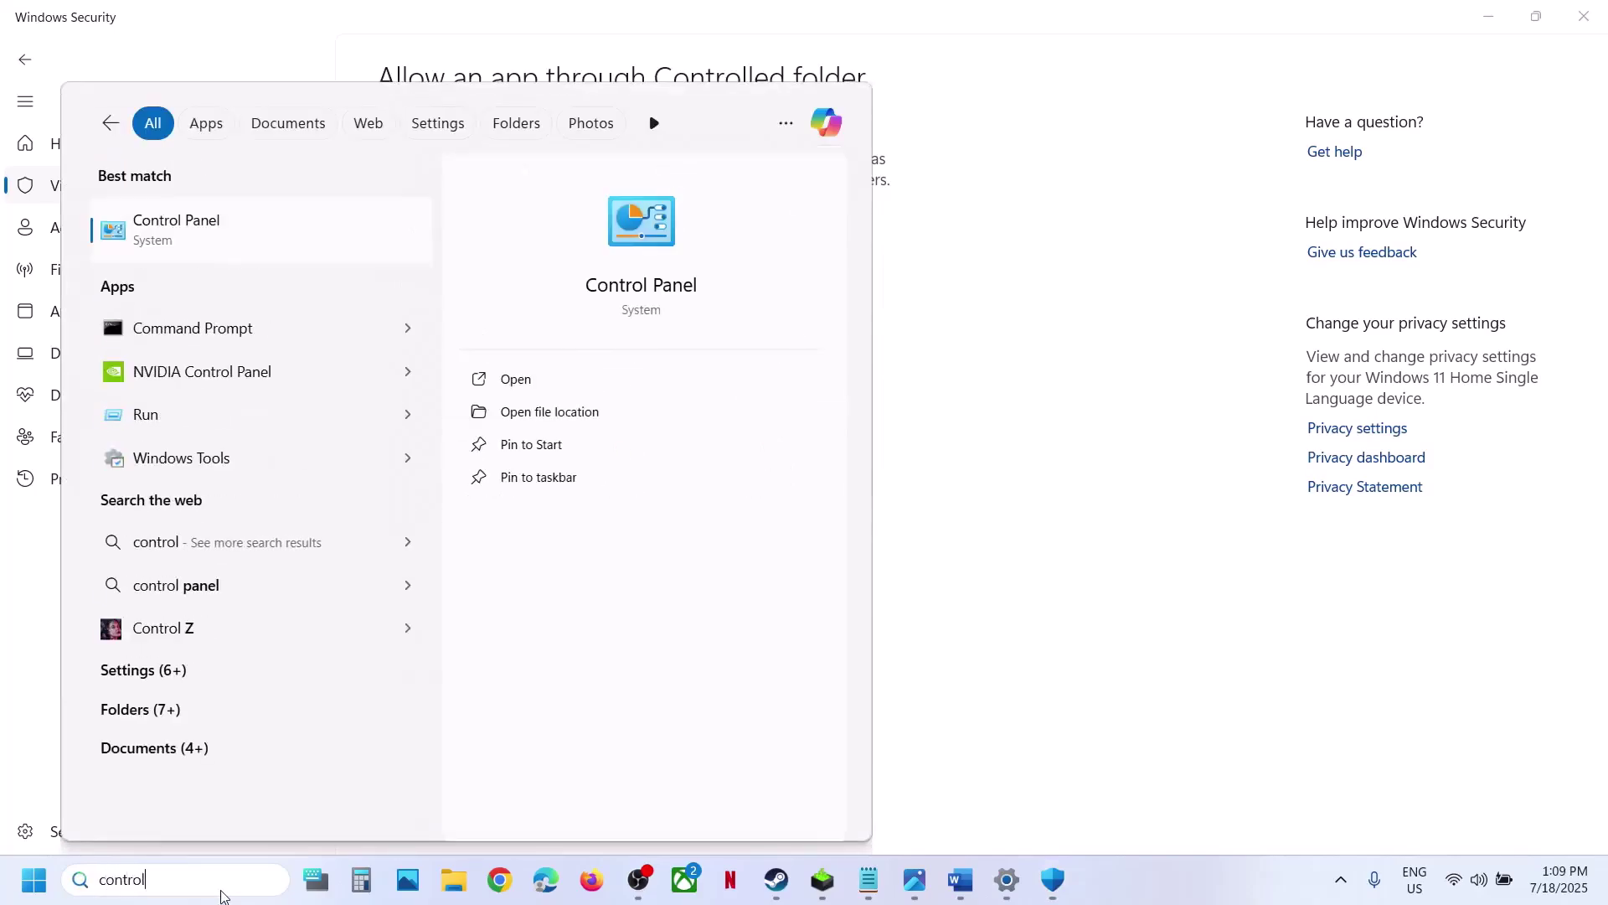
{"action": "key", "text": "Return"}
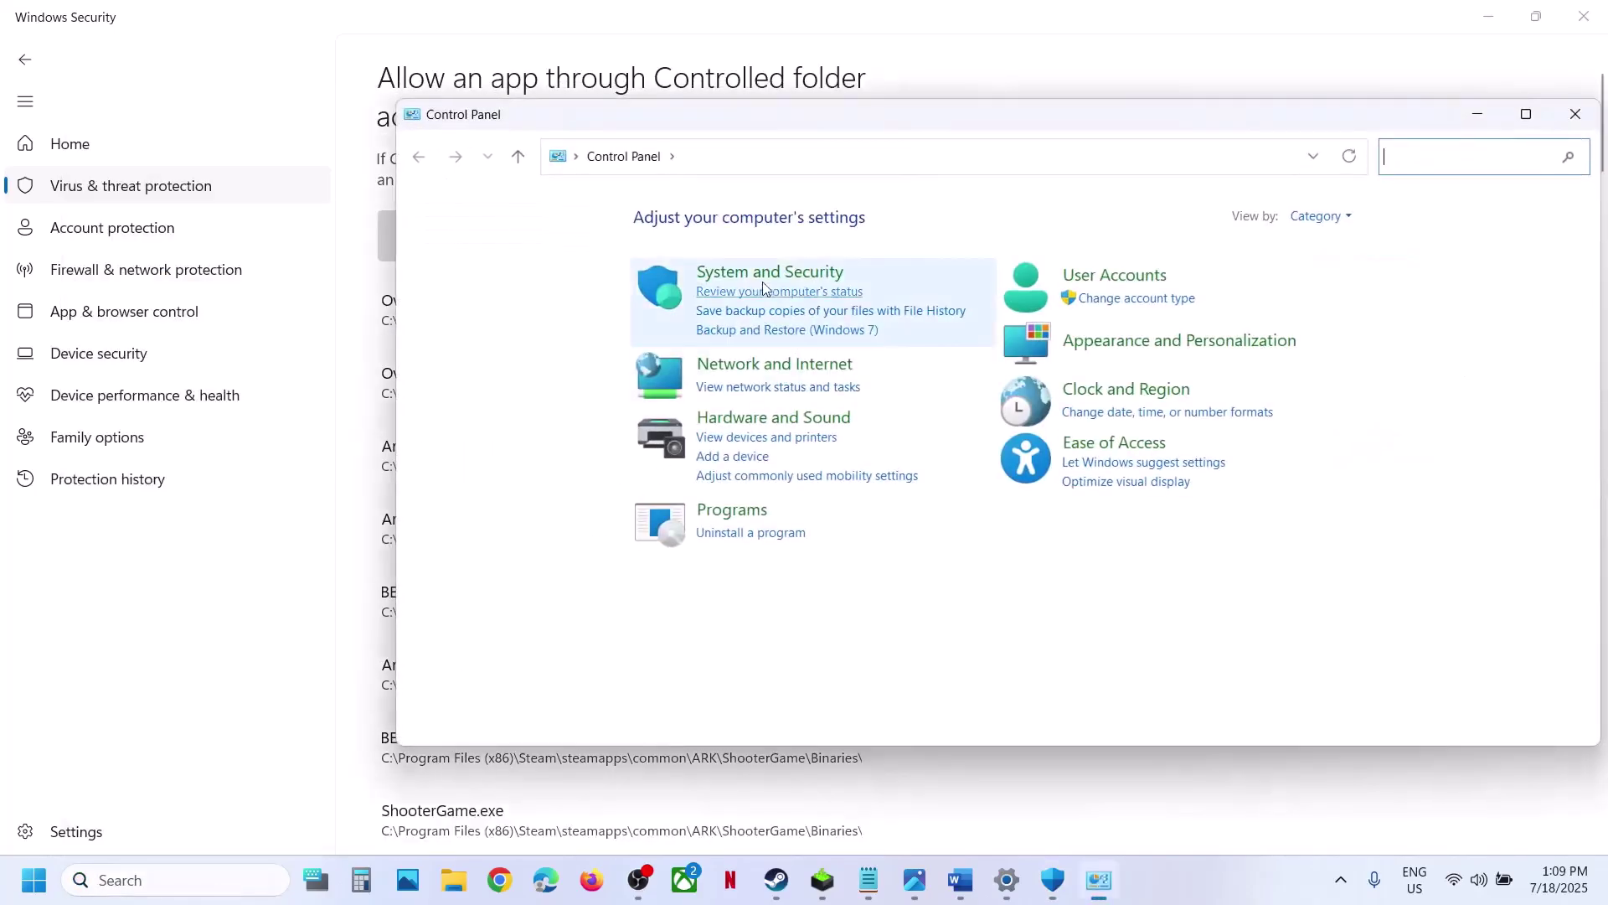
{"action": "left_click", "coordinate": [765, 274]}
{"action": "left_click", "coordinate": [719, 289]}
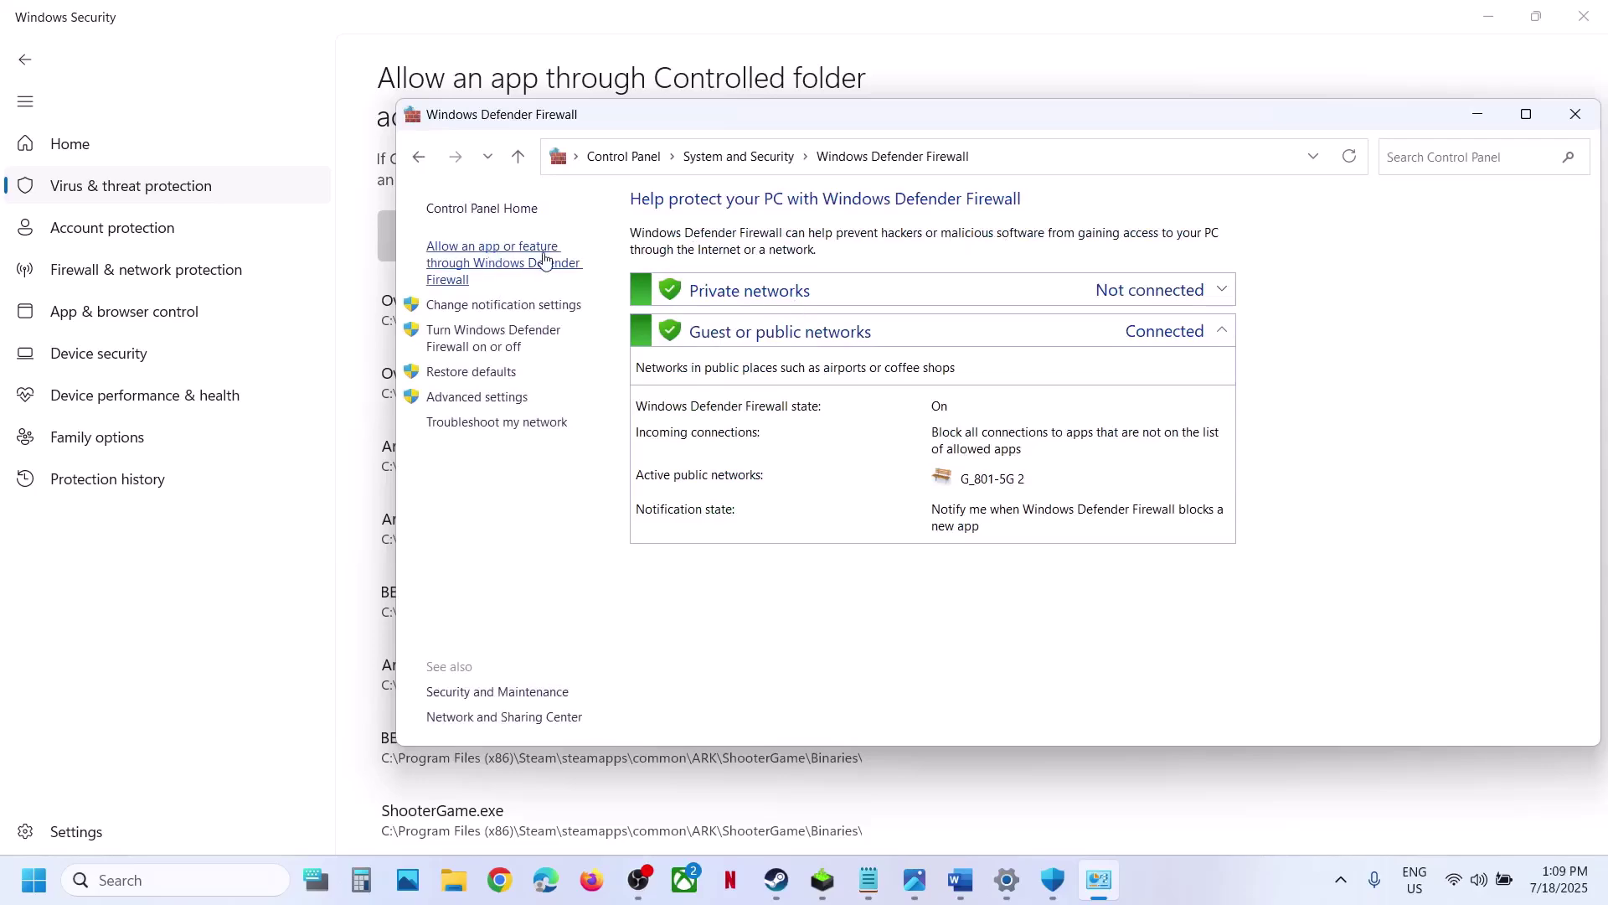
{"action": "left_click", "coordinate": [546, 261]}
{"action": "left_click", "coordinate": [1246, 268]}
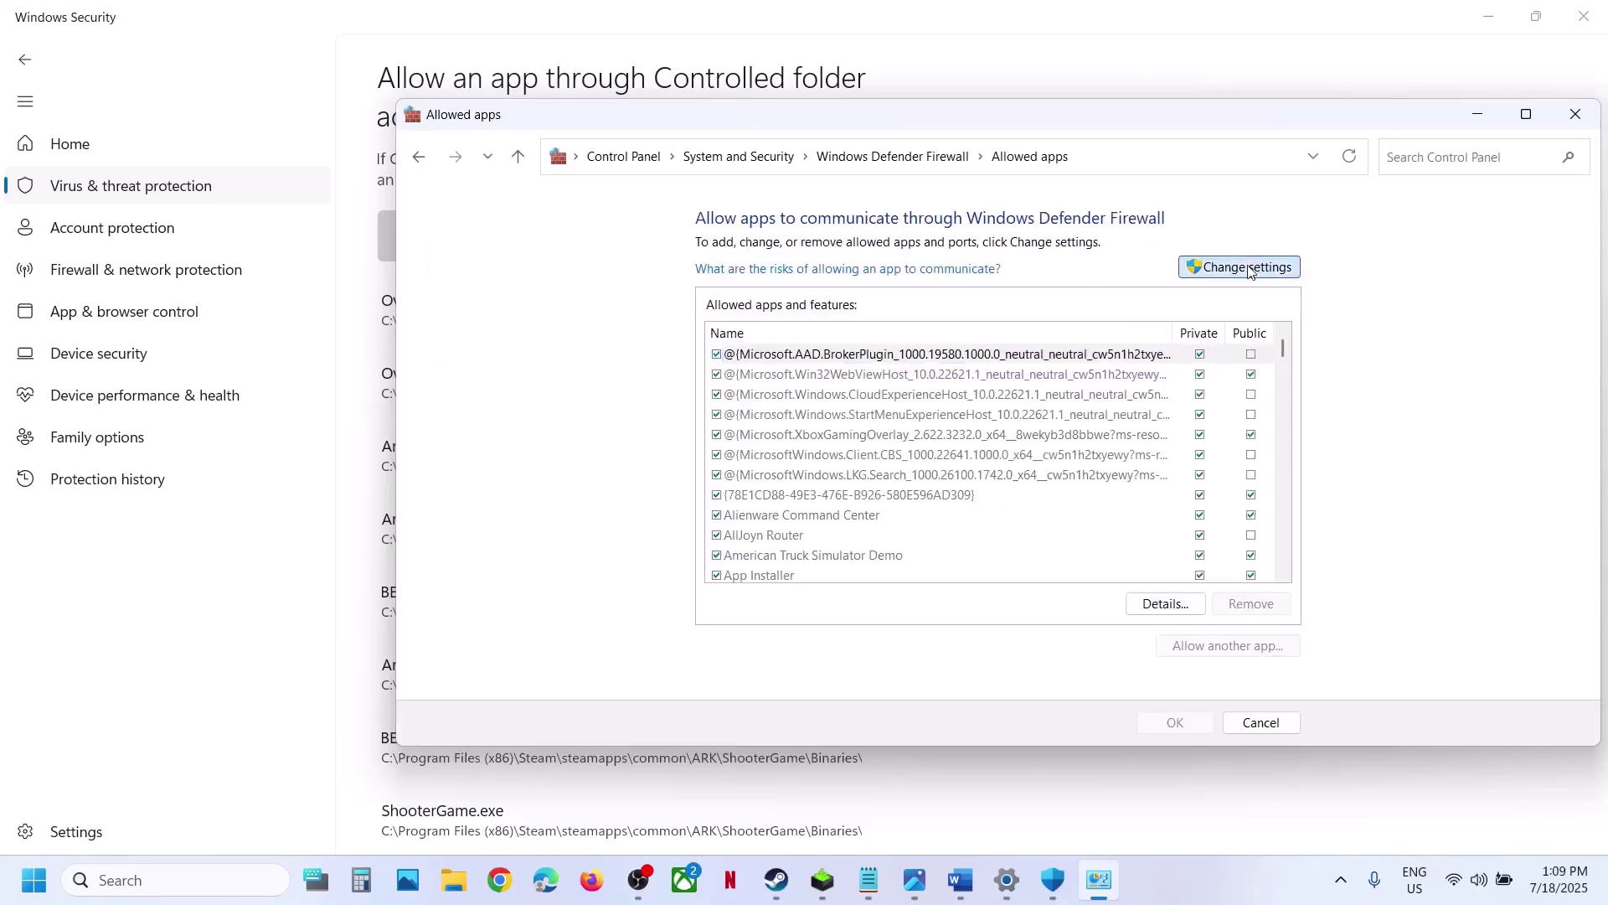
Add StreetFighter6 as another allowed app, finding it already in the exceptions.
{"action": "left_click", "coordinate": [1228, 645]}
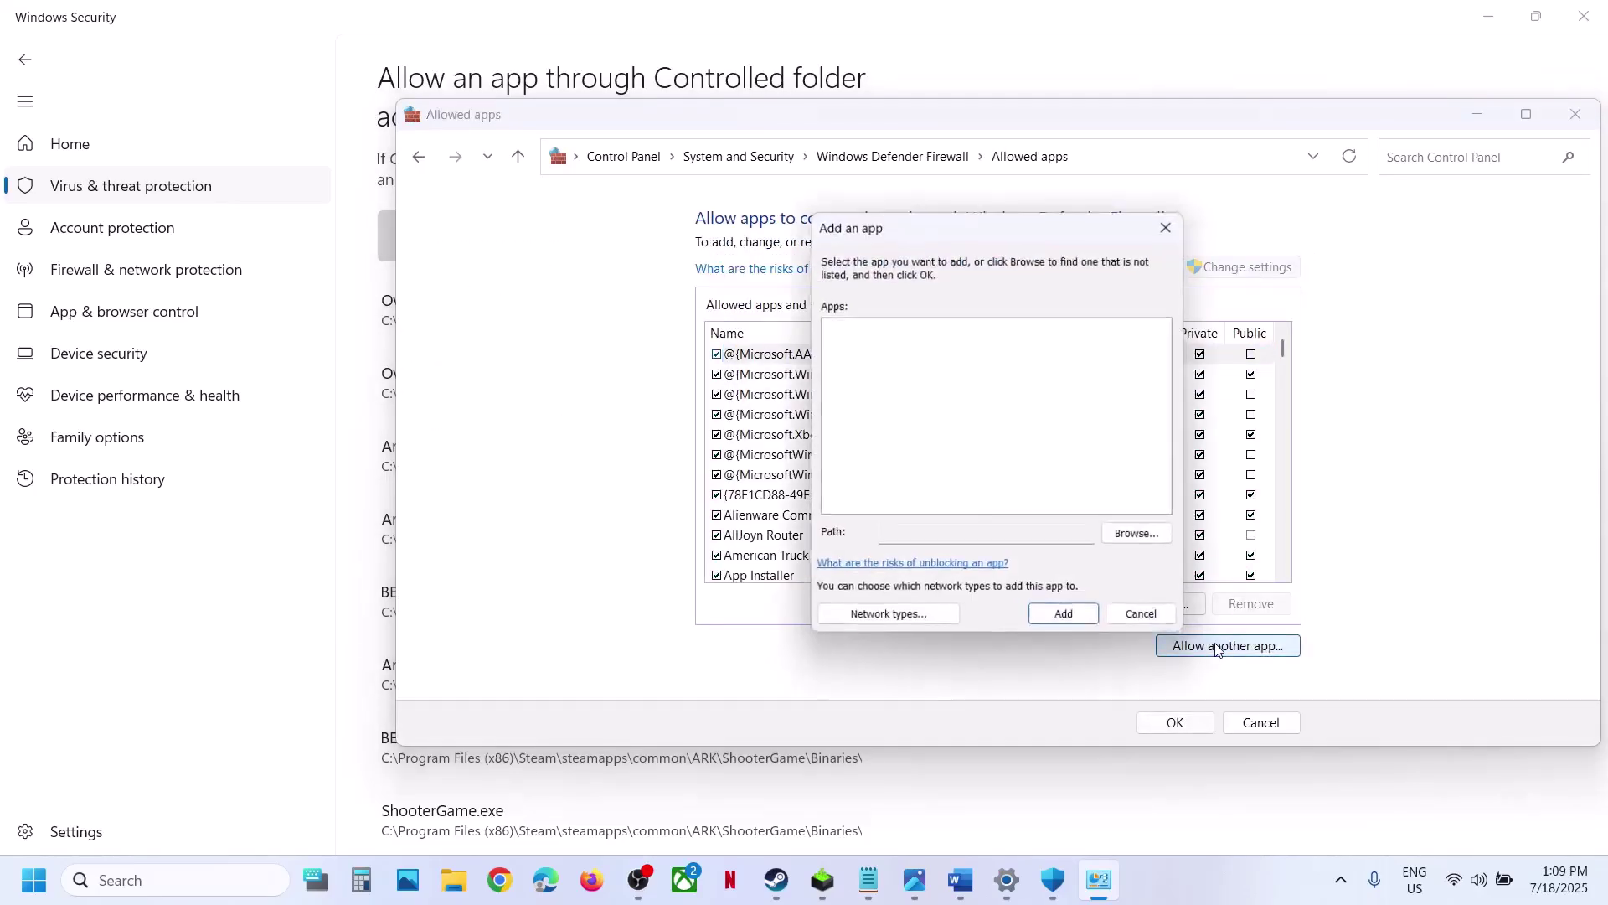
{"action": "left_click", "coordinate": [1160, 537]}
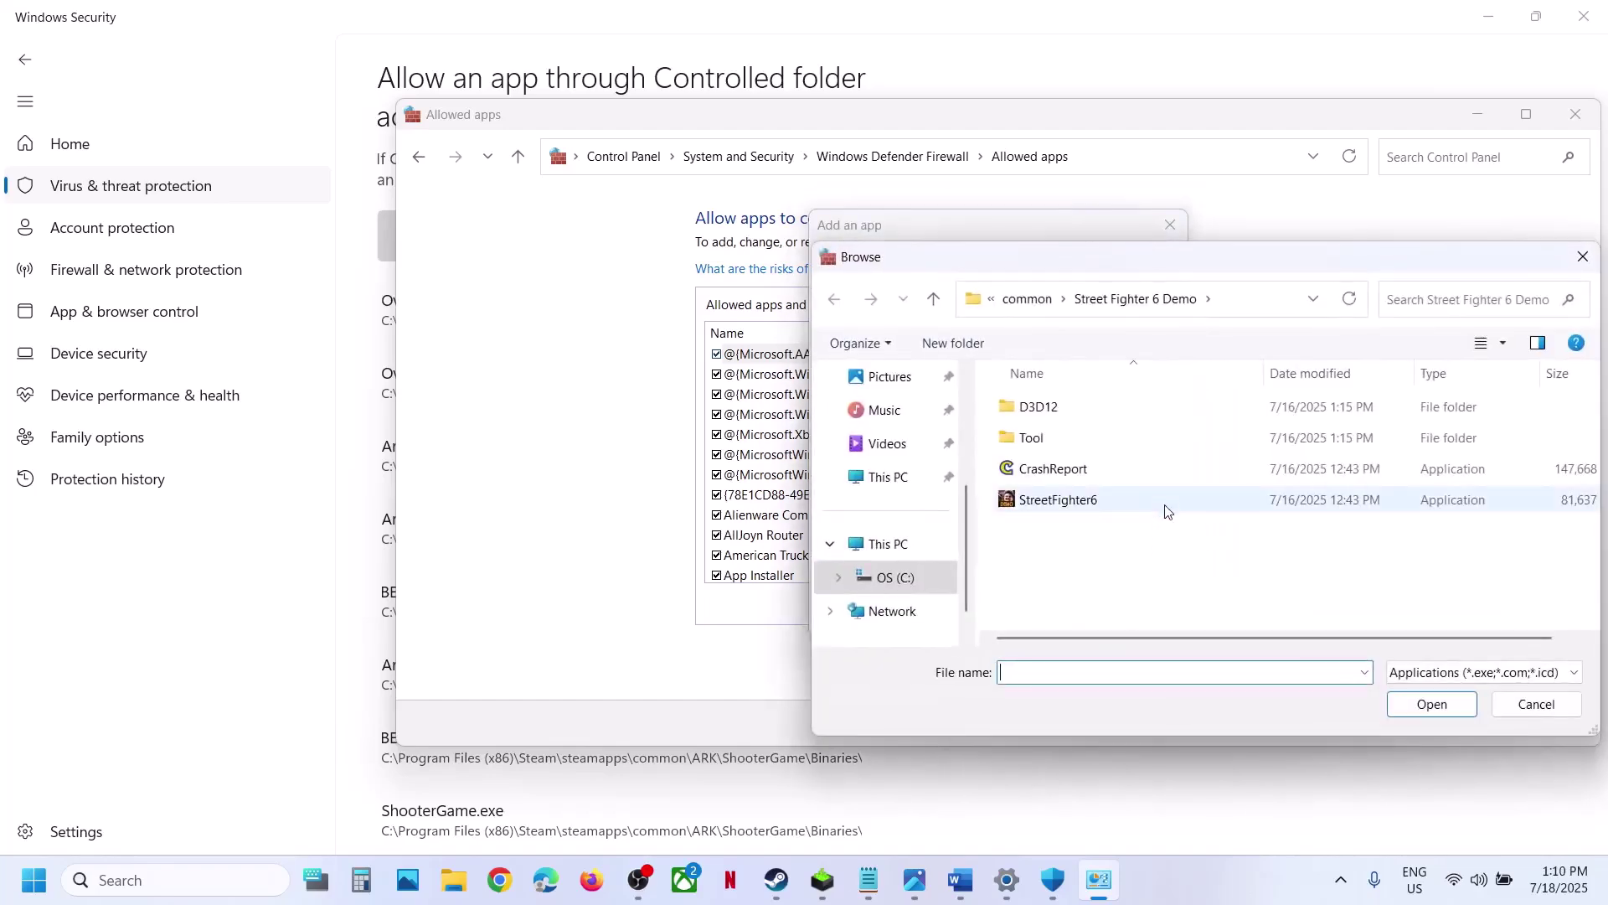
{"action": "left_click", "coordinate": [1093, 500]}
{"action": "left_click", "coordinate": [1432, 703]}
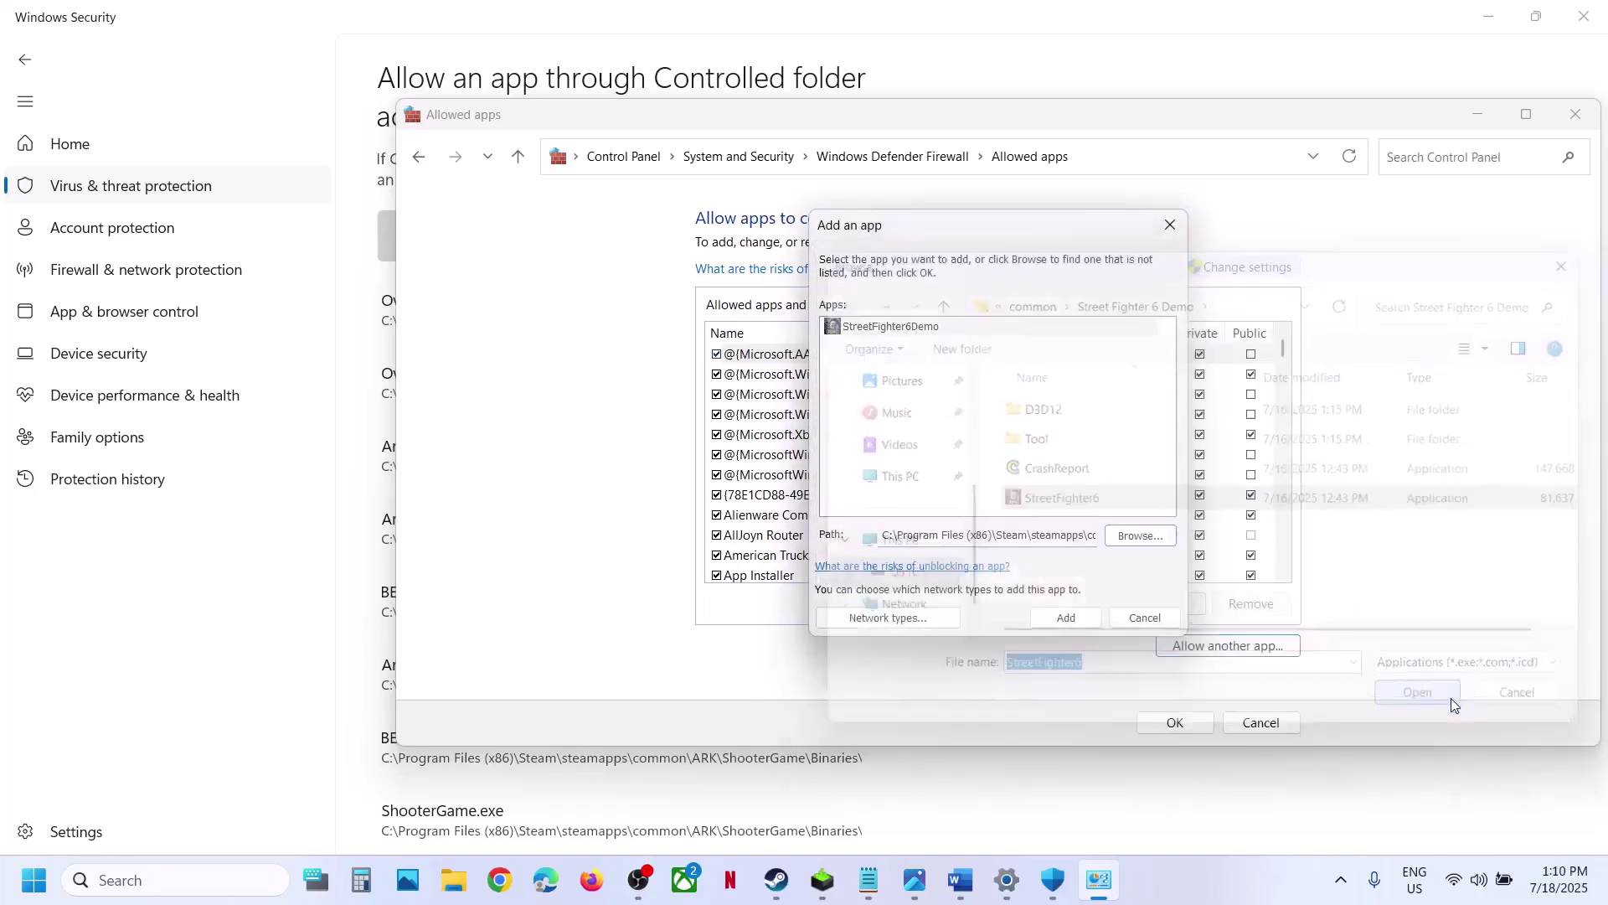
{"action": "left_click", "coordinate": [1068, 618]}
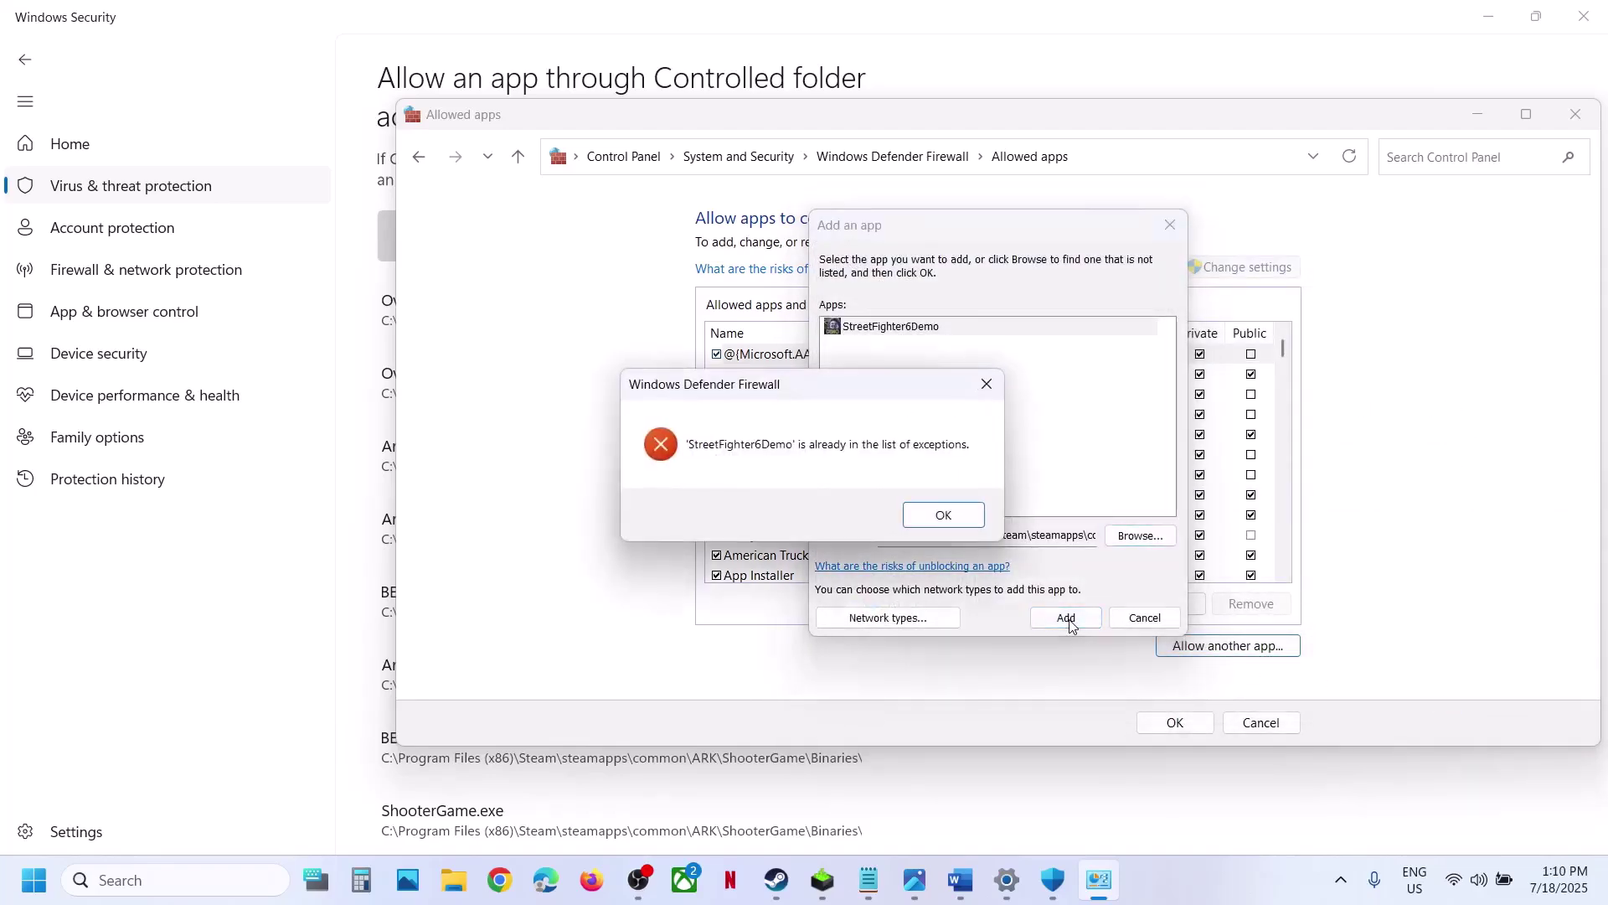
{"action": "left_click", "coordinate": [957, 519]}
Close the firewall, Windows Security and Settings windows.
{"action": "left_click", "coordinate": [1182, 233]}
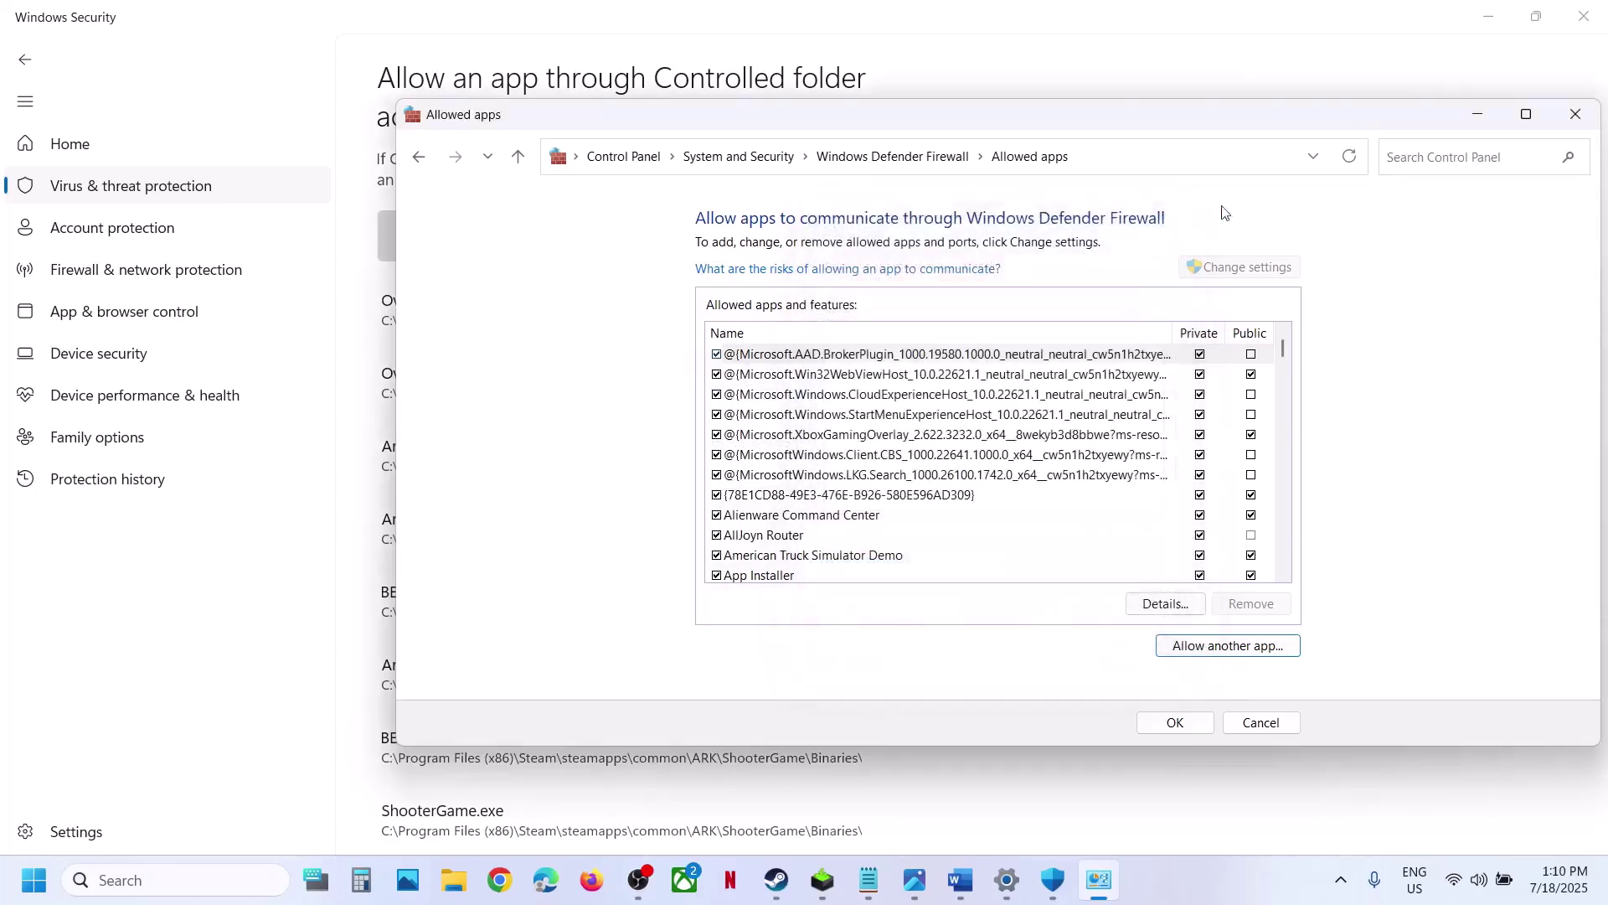
{"action": "left_click", "coordinate": [1575, 114]}
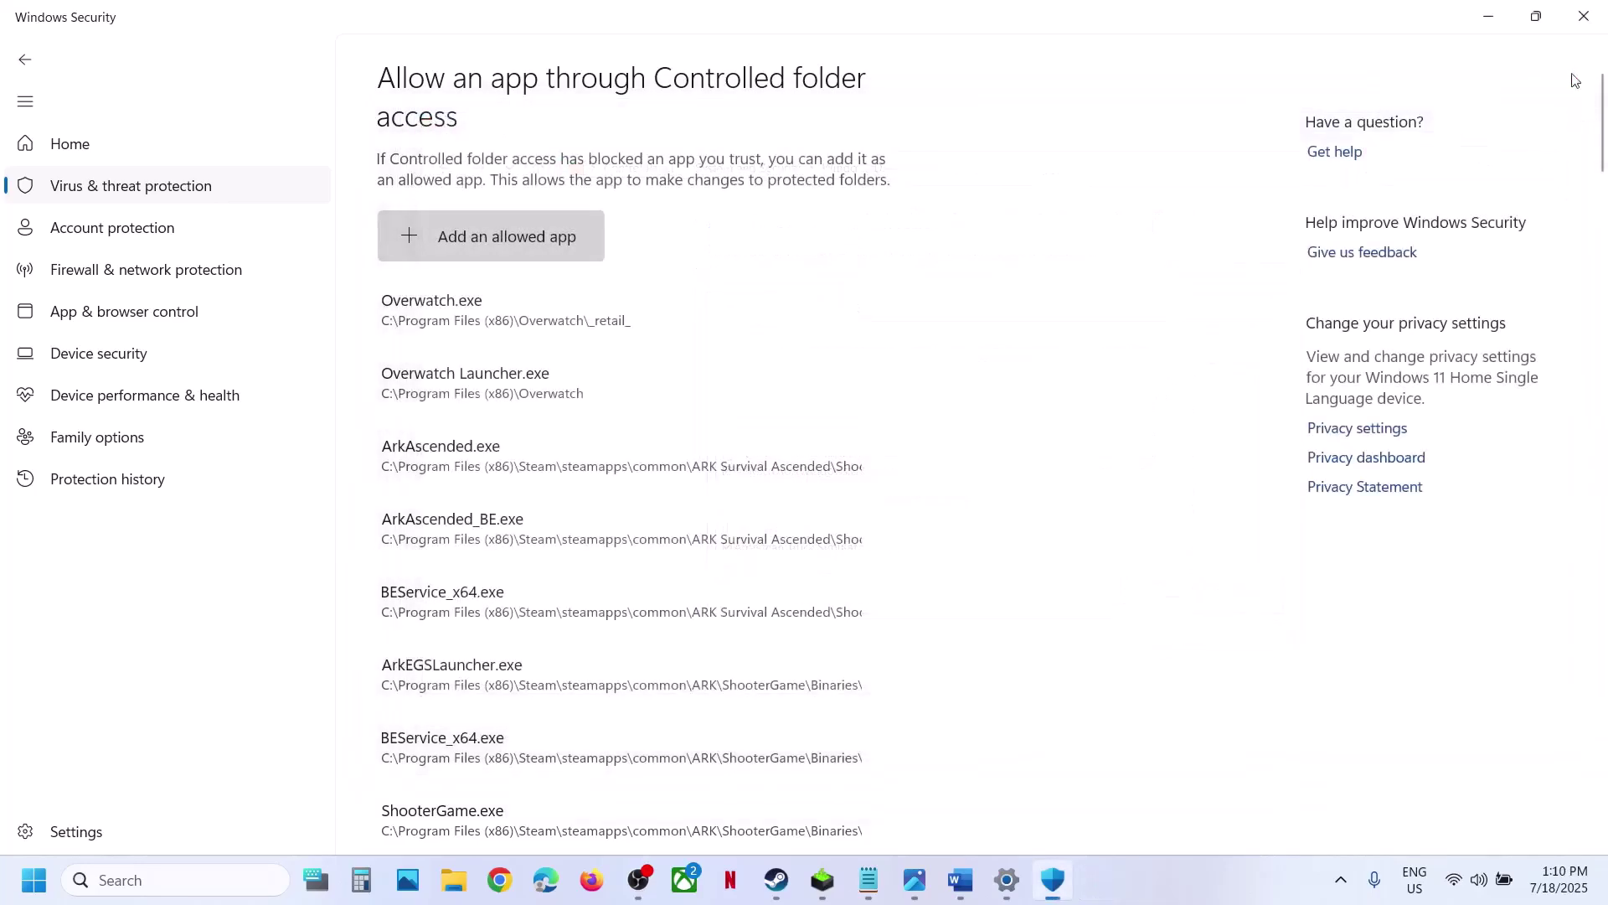
{"action": "left_click", "coordinate": [1579, 15]}
{"action": "left_click", "coordinate": [1584, 25]}
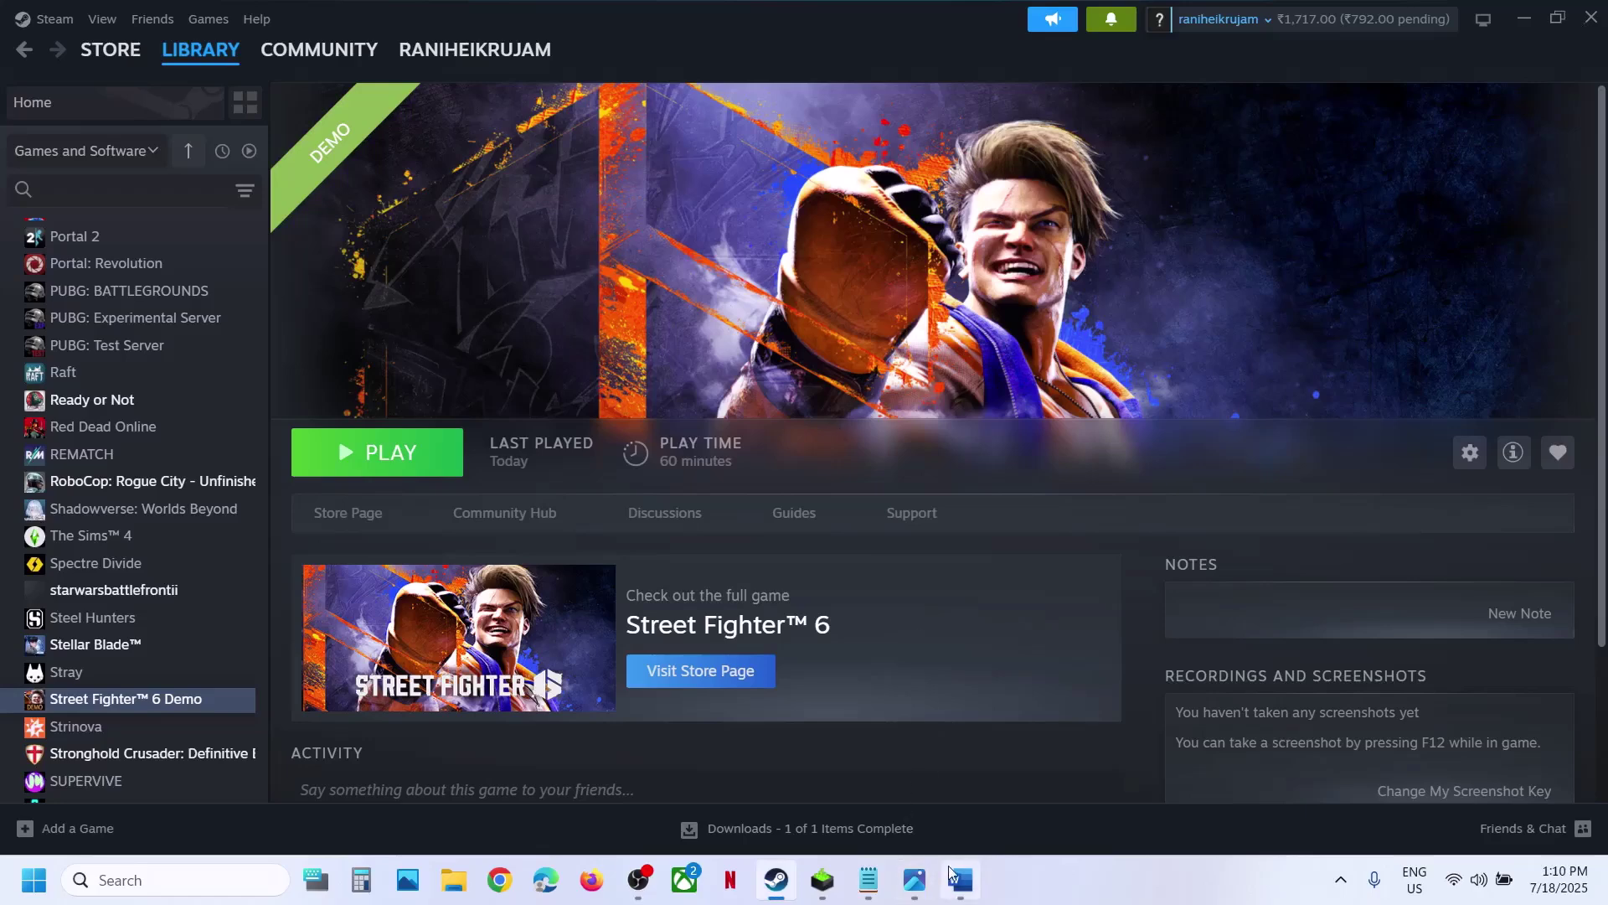
Review Step 6's V sync, resolution and graphics tips, then launch Street Fighter 6 Demo.
{"action": "left_click", "coordinate": [955, 878]}
{"action": "scroll", "coordinate": [745, 653], "scroll_direction": "down", "scroll_amount": 2}
{"action": "scroll", "coordinate": [744, 653], "scroll_direction": "up", "scroll_amount": 1}
{"action": "left_click_drag", "start_coordinate": [371, 484], "coordinate": [1236, 630]}
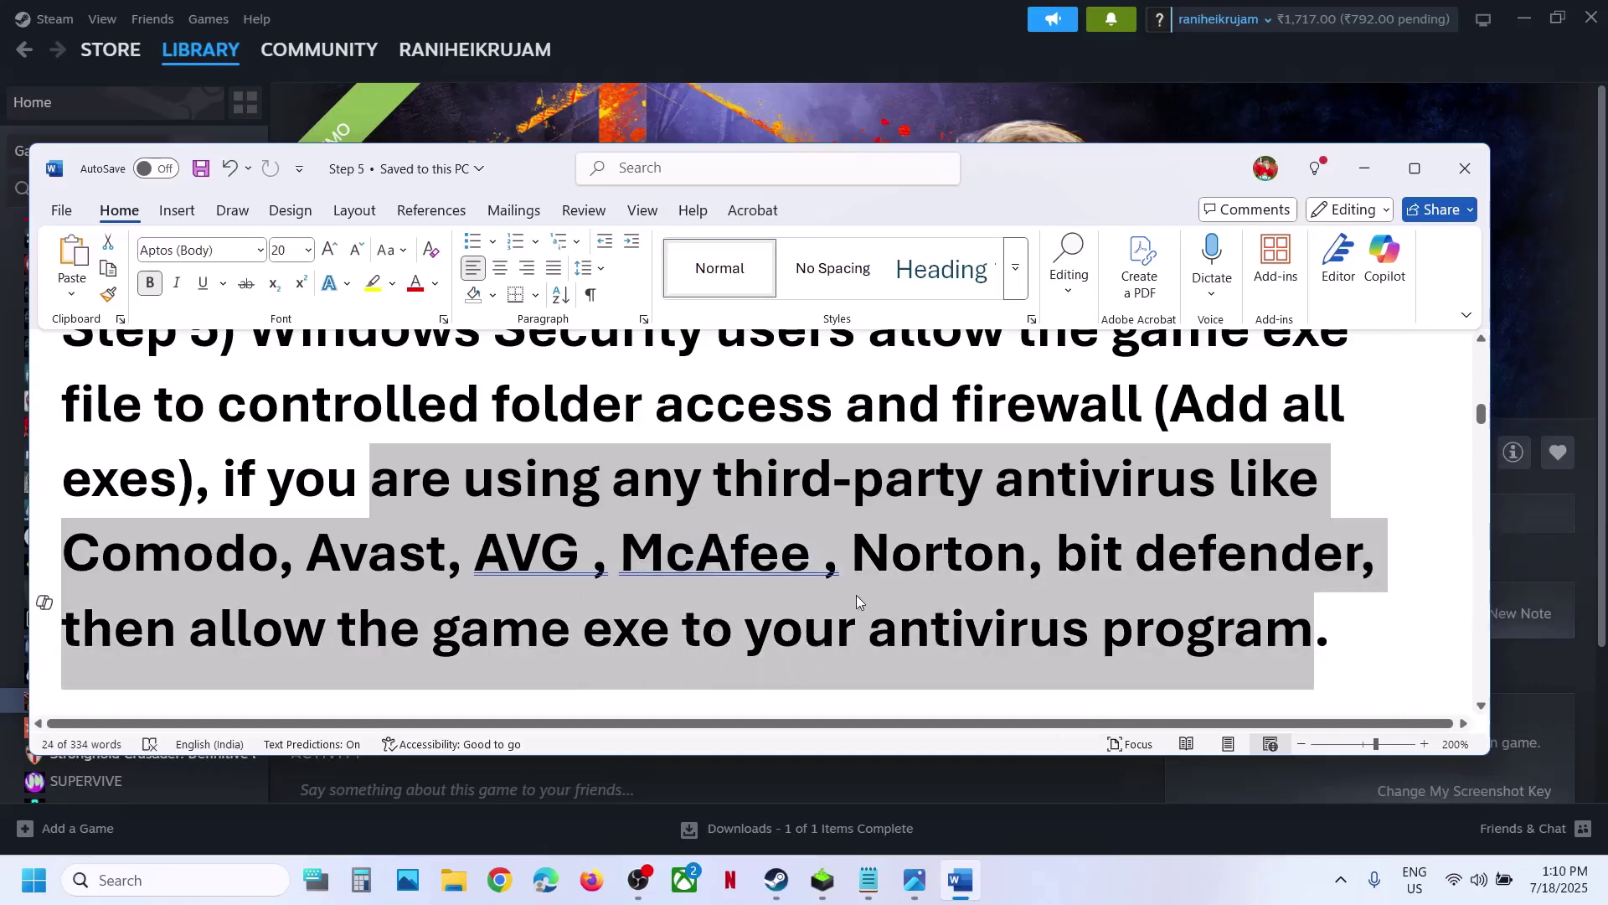
{"action": "scroll", "coordinate": [856, 595], "scroll_direction": "down", "scroll_amount": 5}
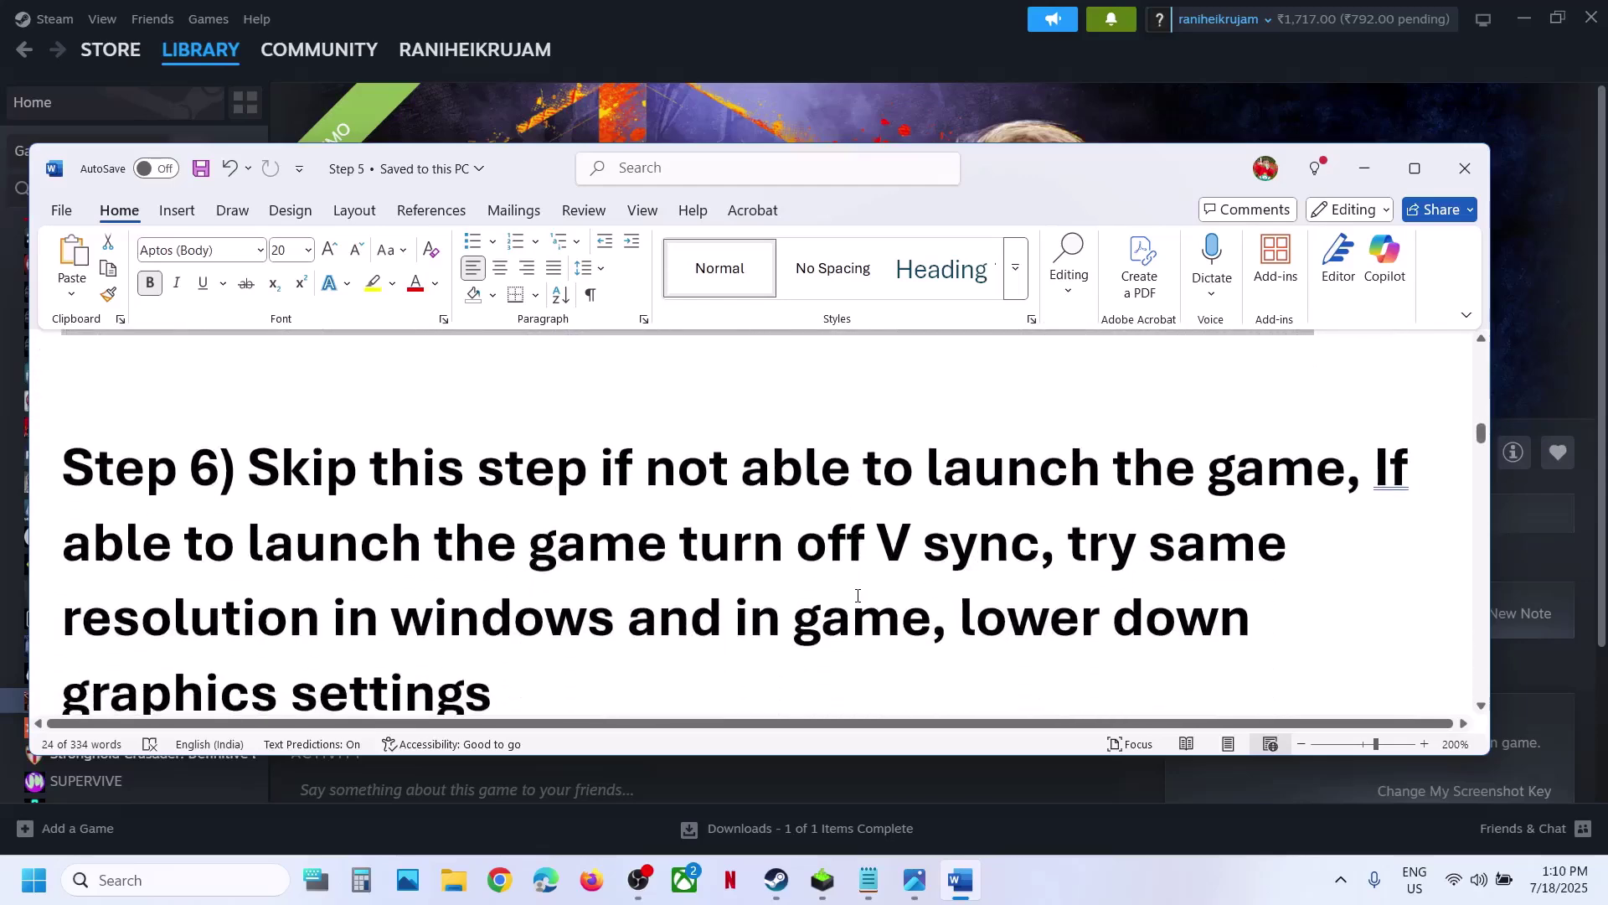
{"action": "left_click_drag", "start_coordinate": [284, 482], "coordinate": [1212, 482]}
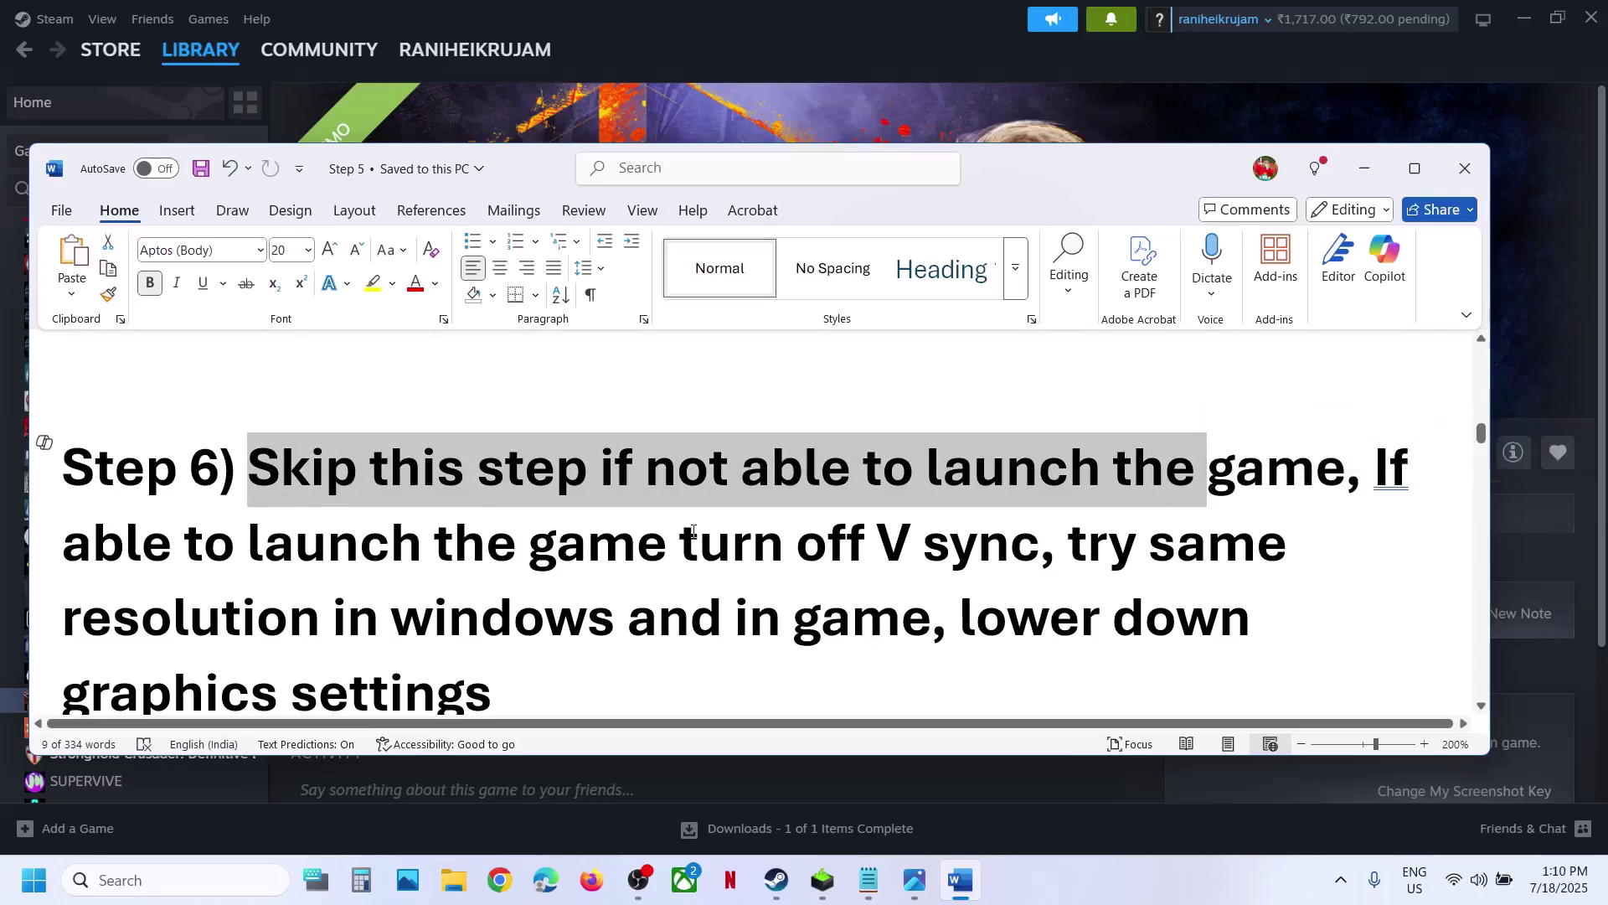
{"action": "left_click_drag", "start_coordinate": [673, 543], "coordinate": [955, 569]}
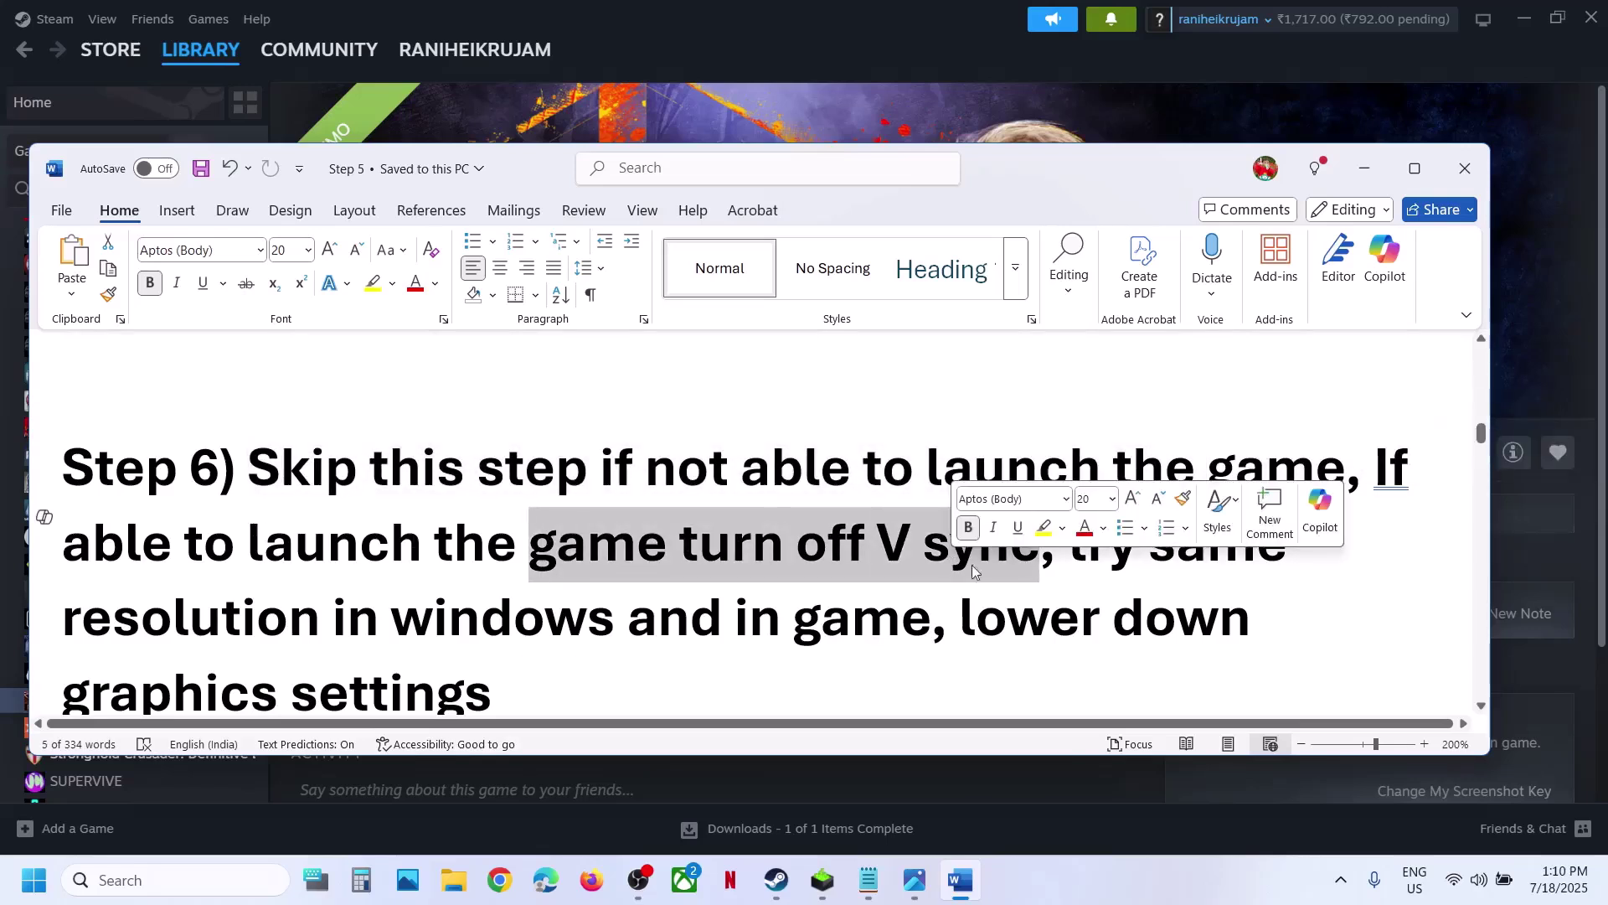
{"action": "left_click_drag", "start_coordinate": [1069, 546], "coordinate": [1043, 670]}
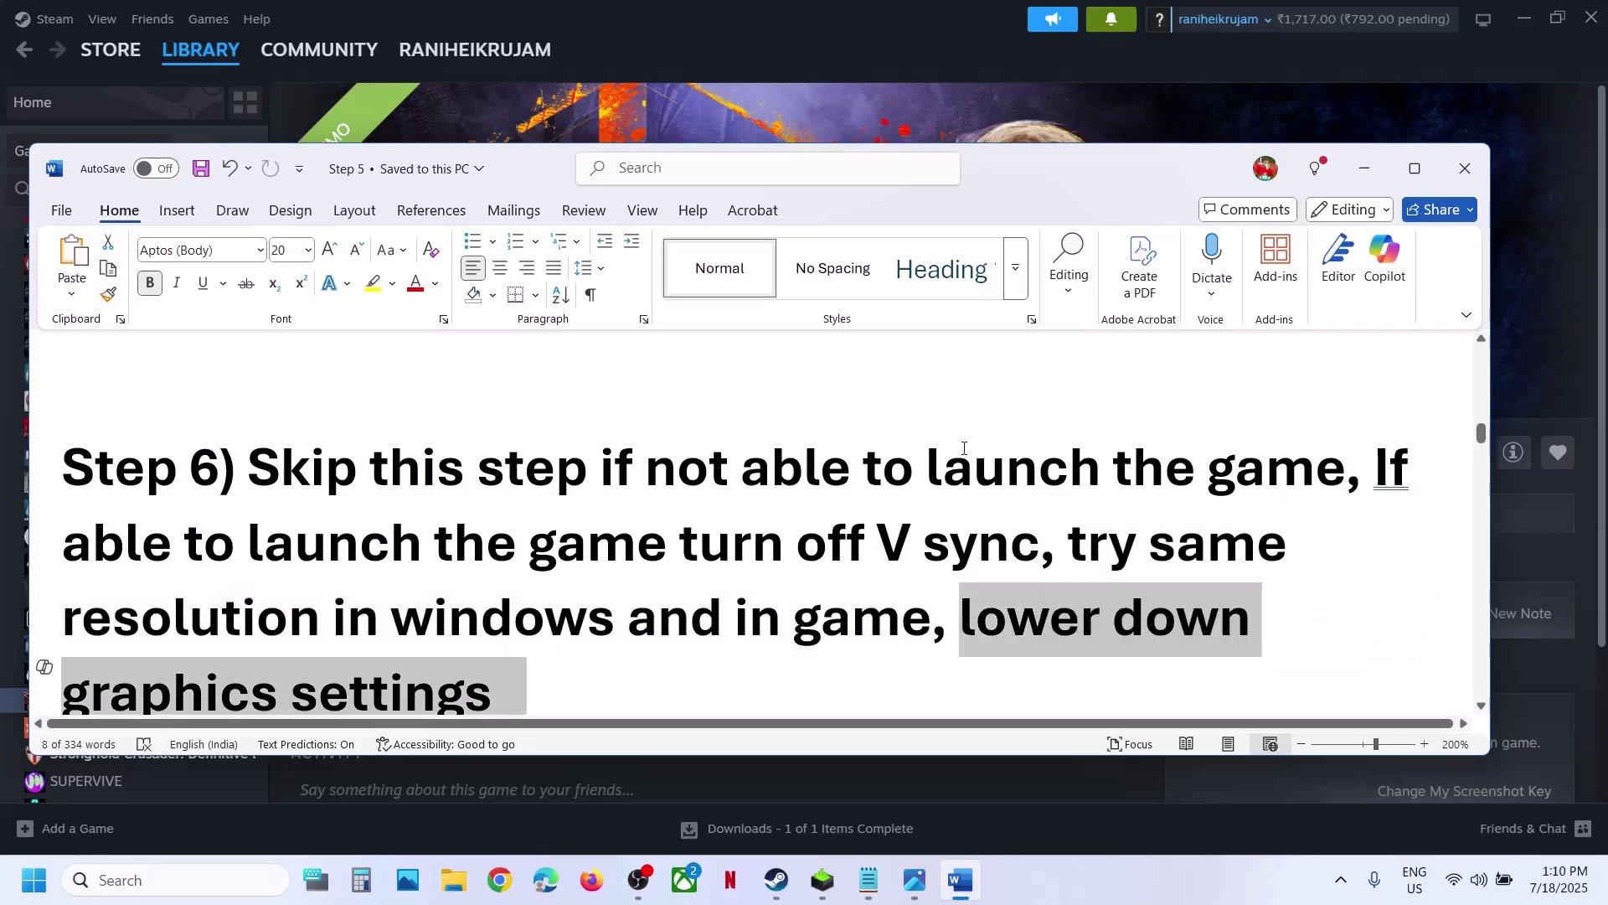
{"action": "left_click", "coordinate": [850, 110]}
{"action": "left_click", "coordinate": [420, 459]}
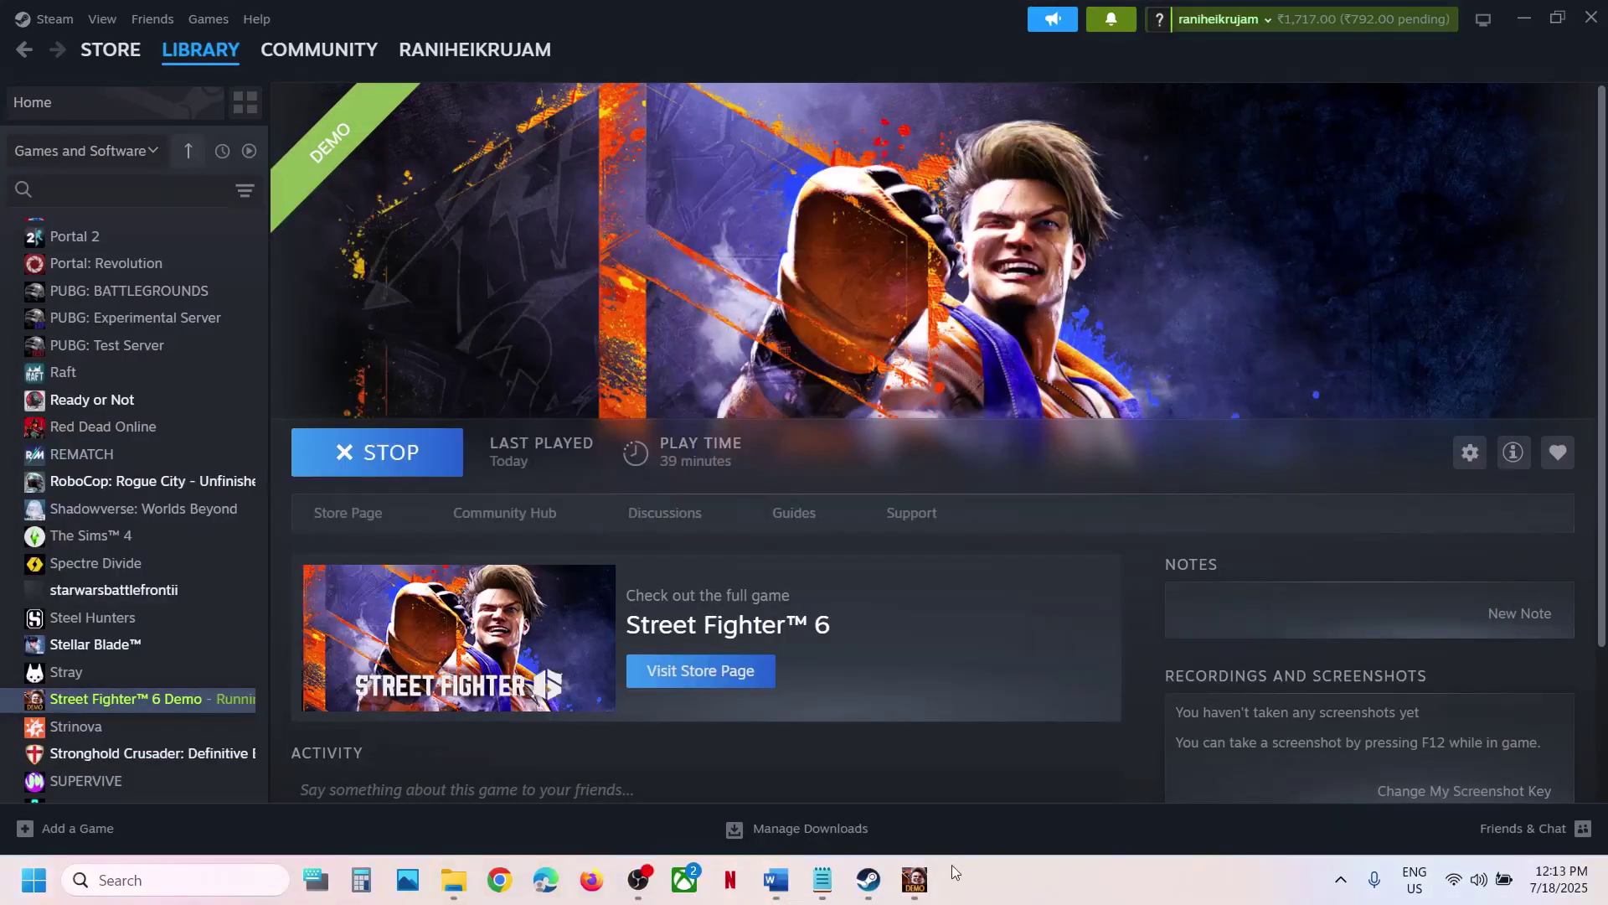
Pause the game and open Options > Graphics > Basic Graphic Settings.
{"action": "left_click", "coordinate": [915, 879]}
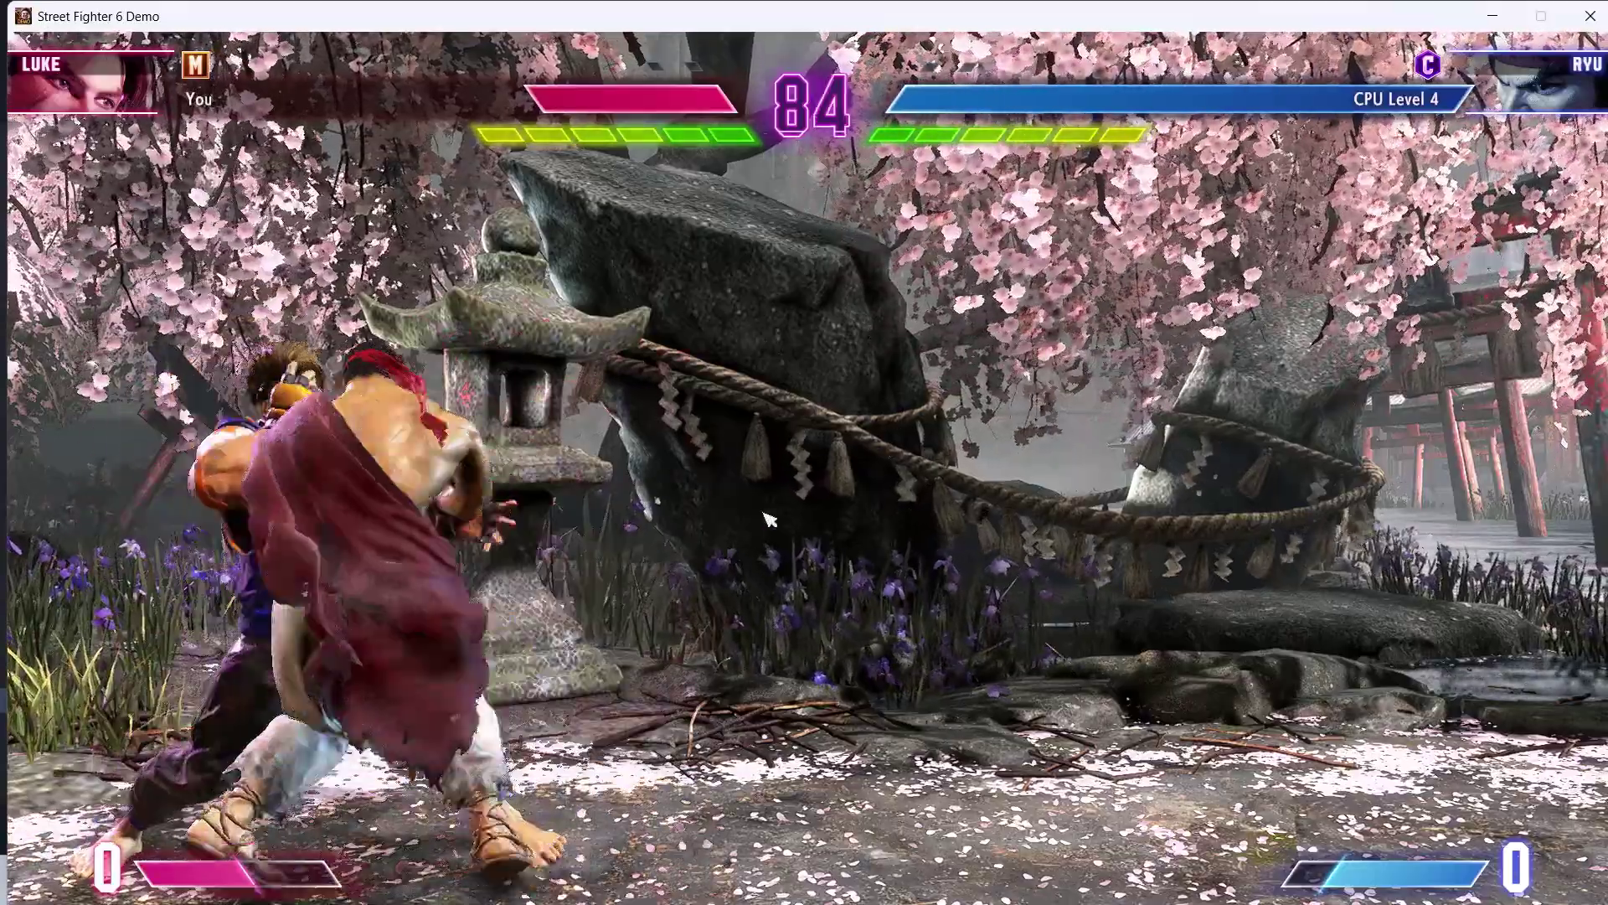
{"action": "key", "text": "Escape"}
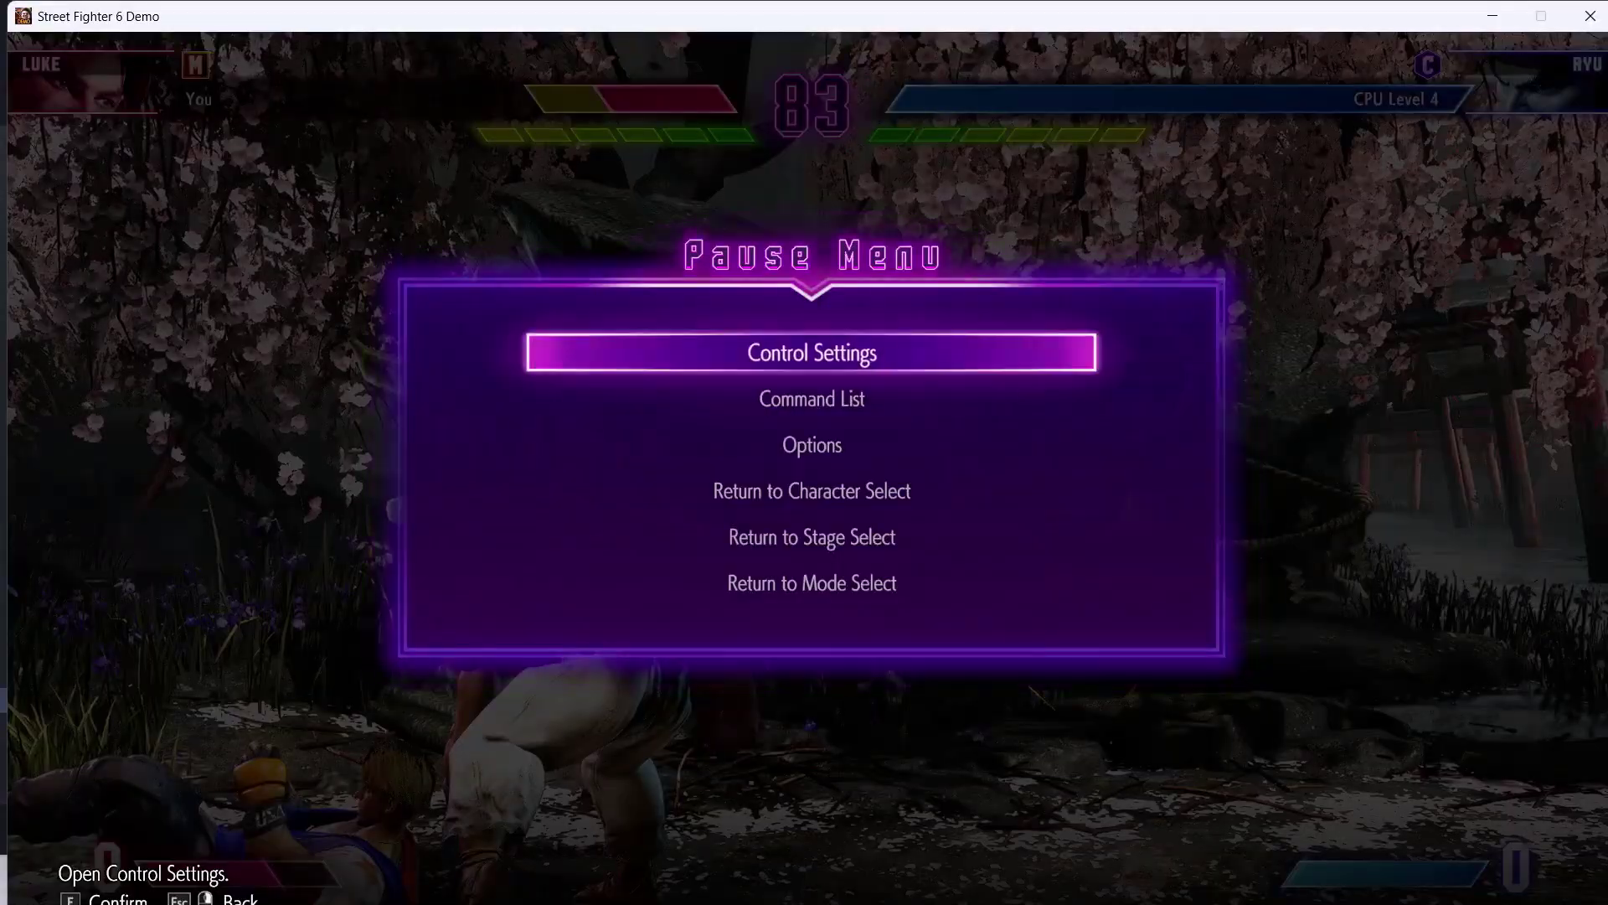
{"action": "left_click", "coordinate": [802, 445]}
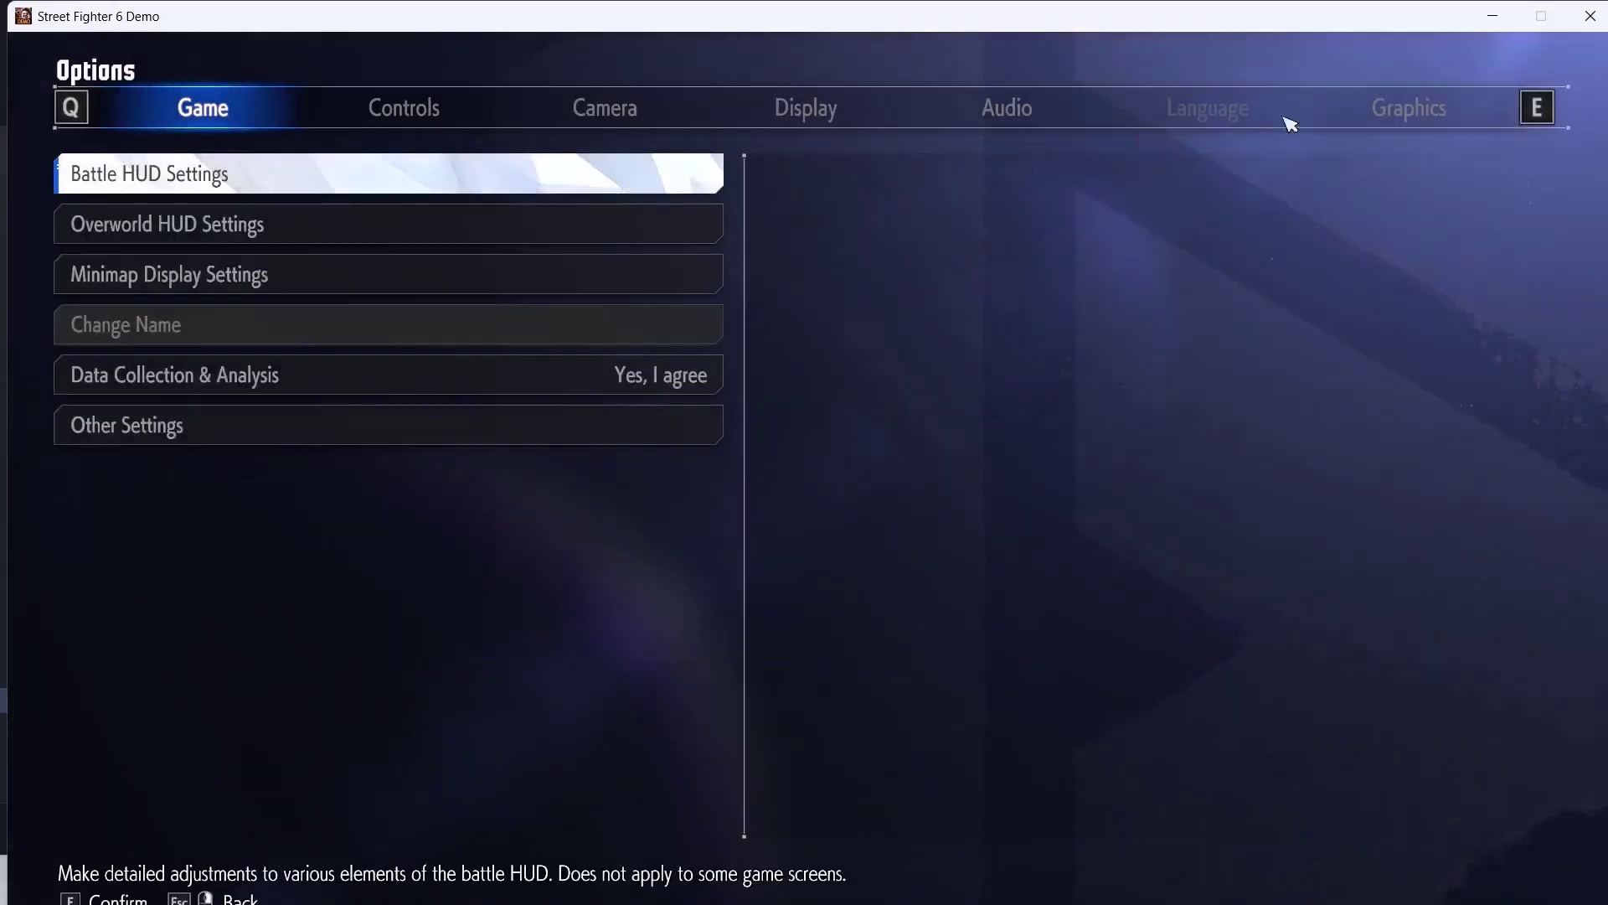
{"action": "left_click", "coordinate": [1412, 113]}
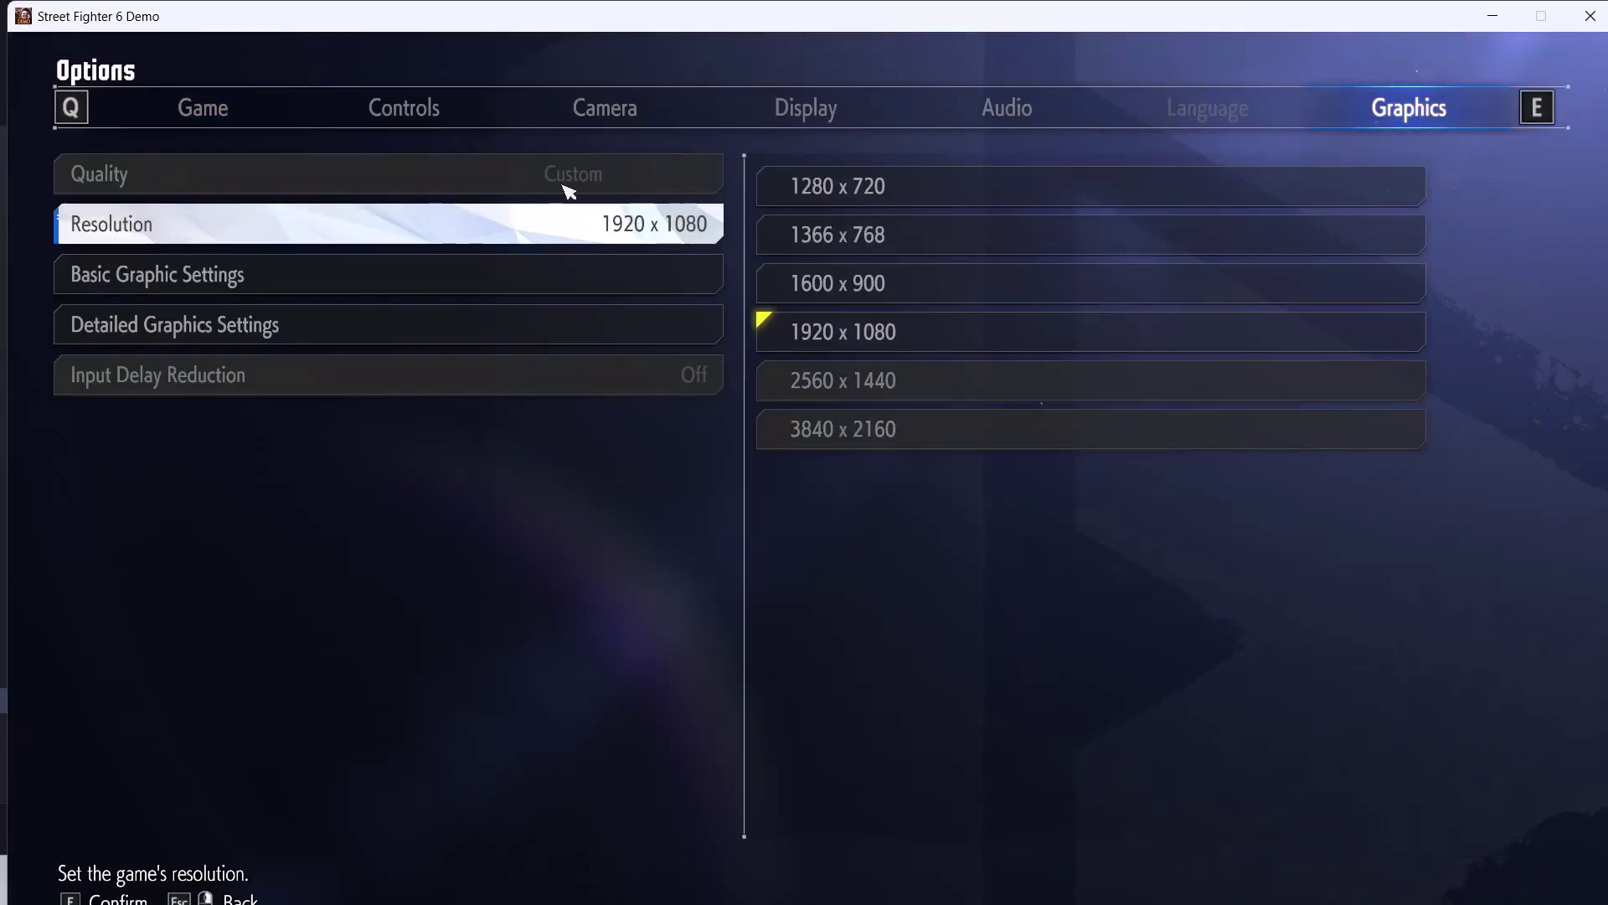
{"action": "key", "text": "Escape"}
{"action": "left_click", "coordinate": [833, 445]}
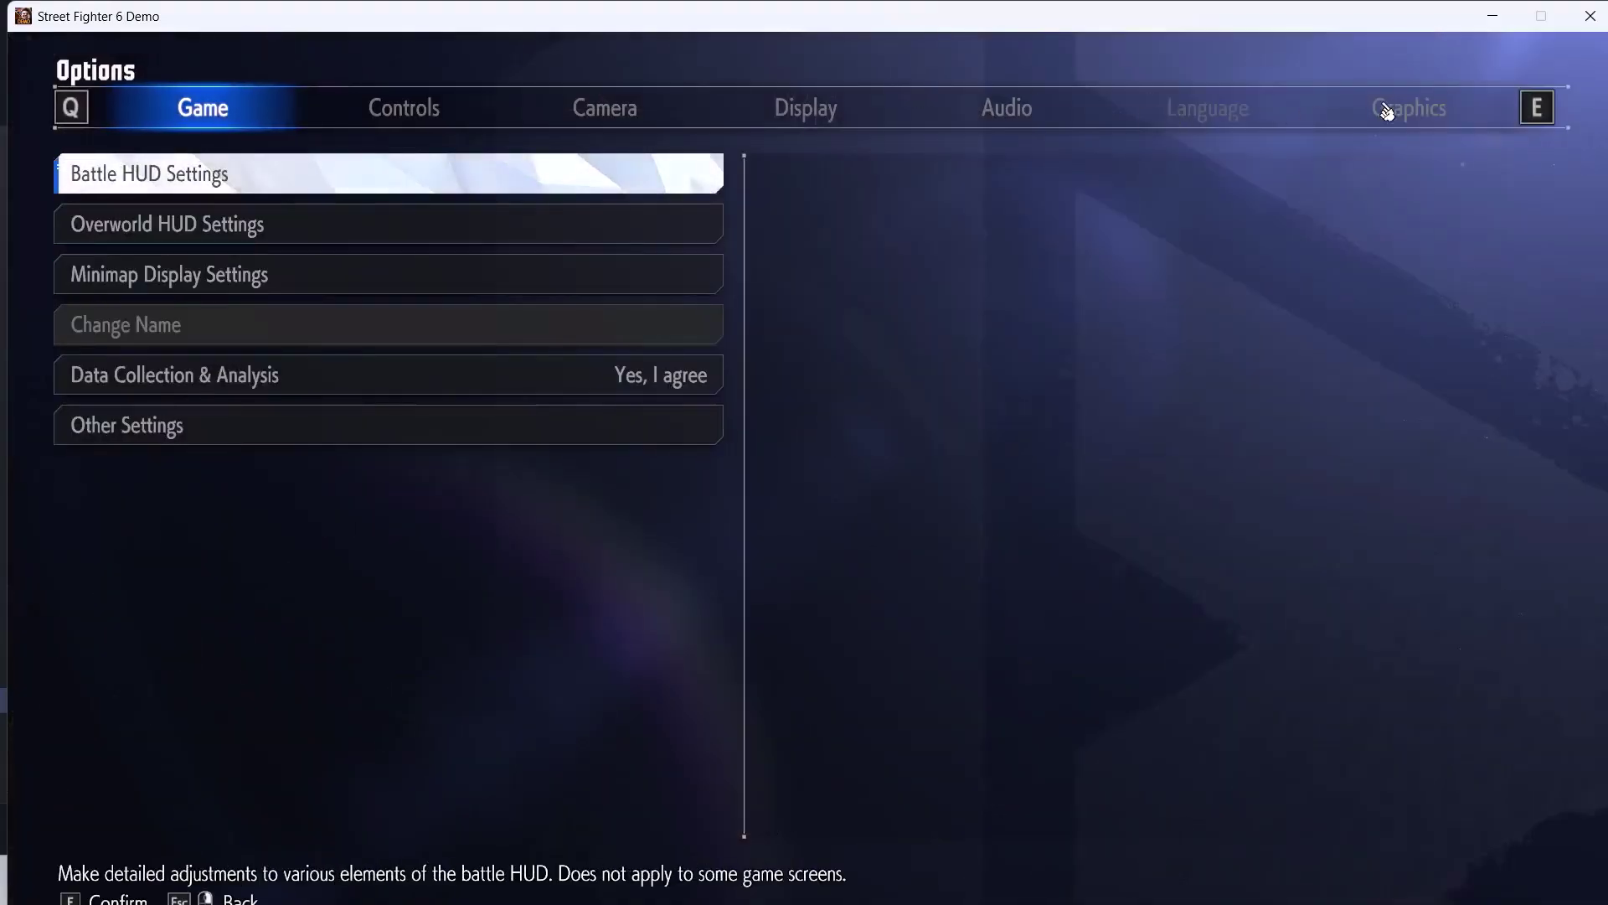
{"action": "left_click", "coordinate": [1381, 111]}
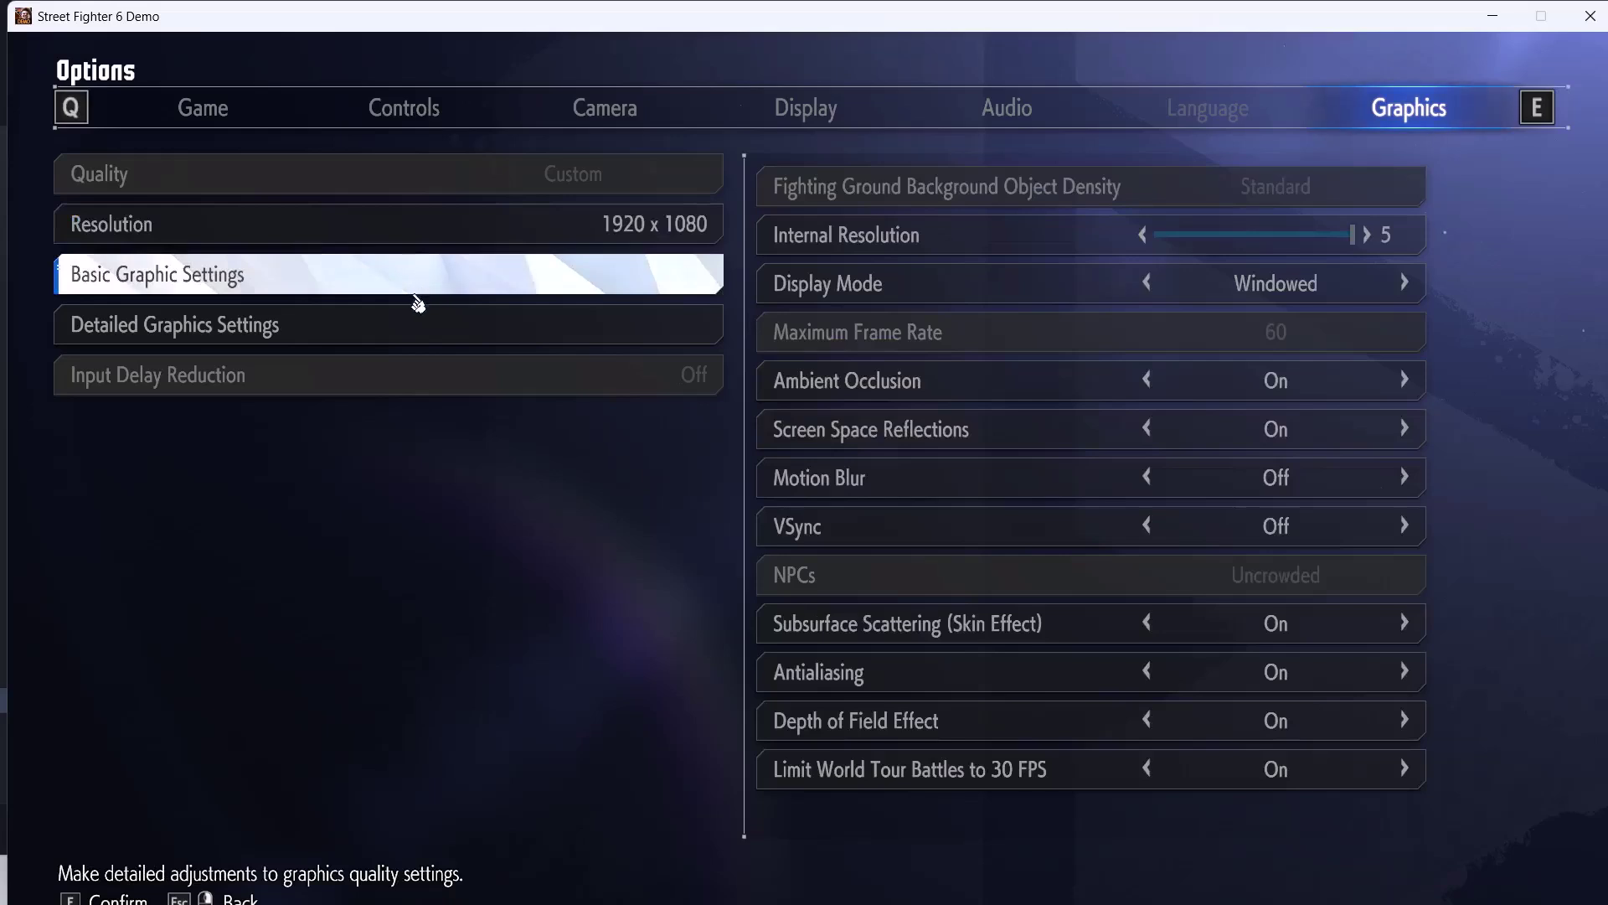
{"action": "left_click", "coordinate": [419, 297]}
Switch Display Mode to Borderless Windowed and then back to Windowed.
{"action": "left_click", "coordinate": [1194, 545]}
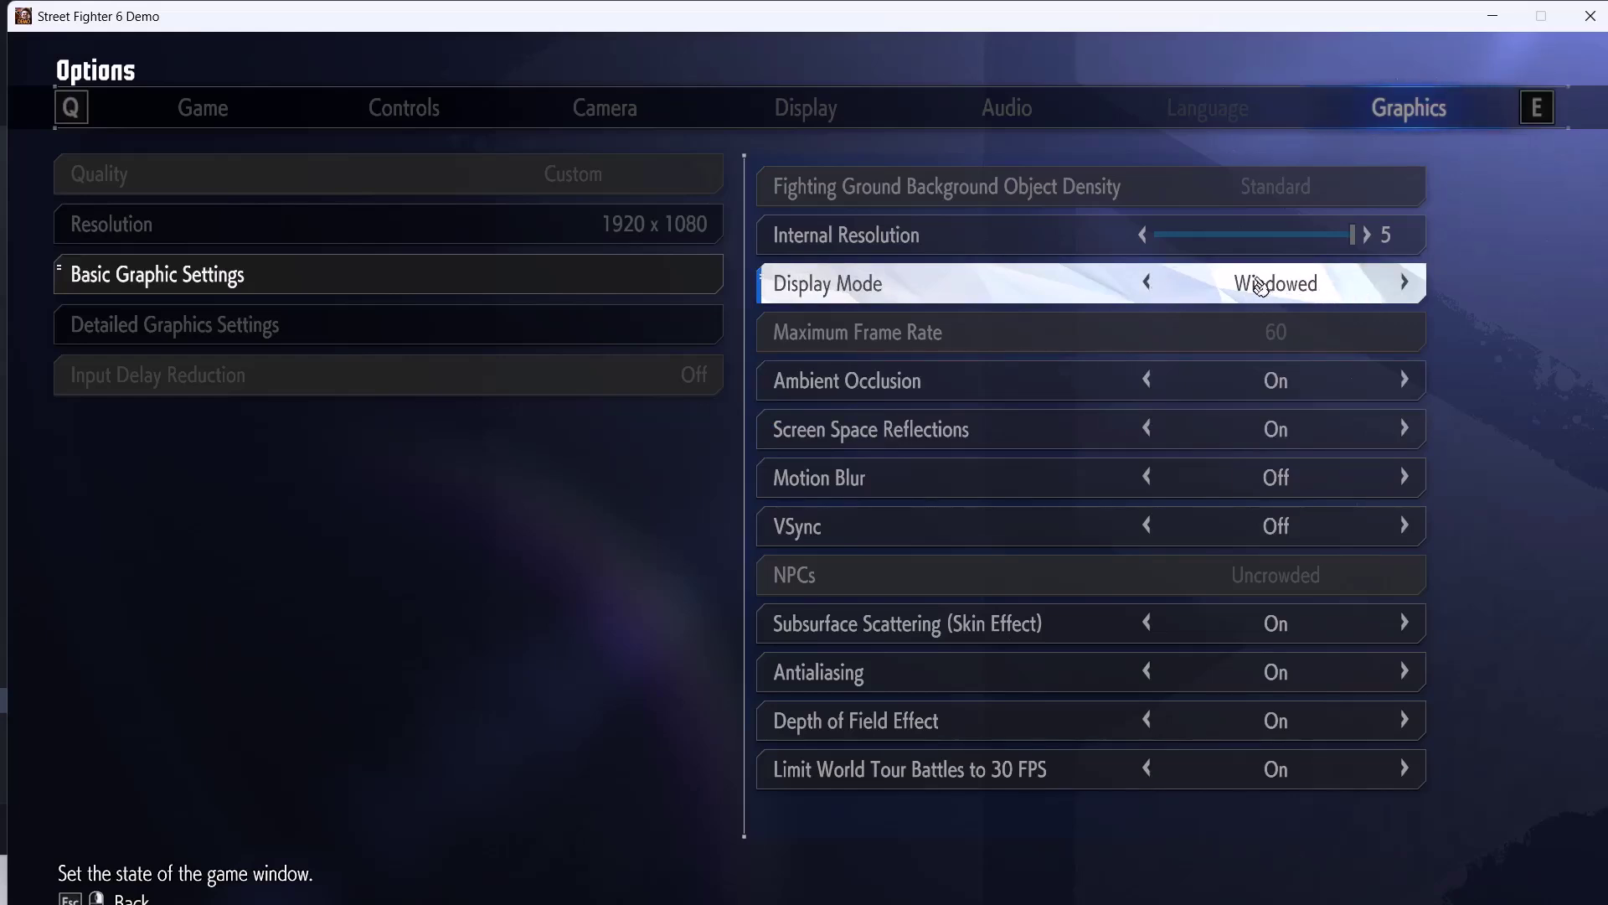
{"action": "left_click", "coordinate": [1155, 292]}
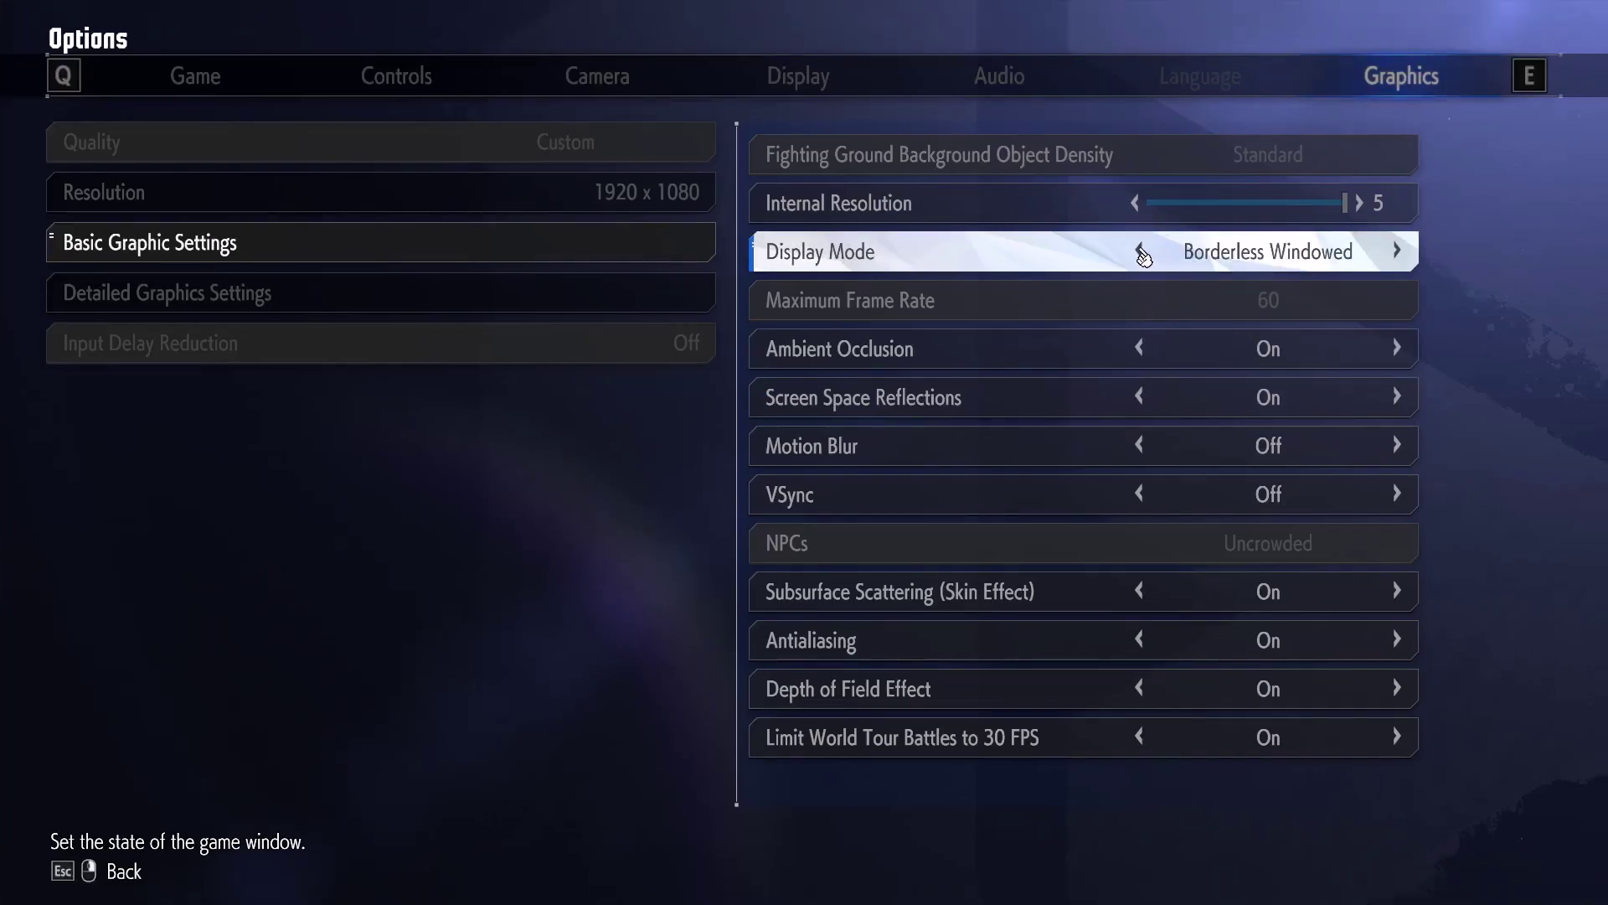
{"action": "left_click", "coordinate": [1141, 253]}
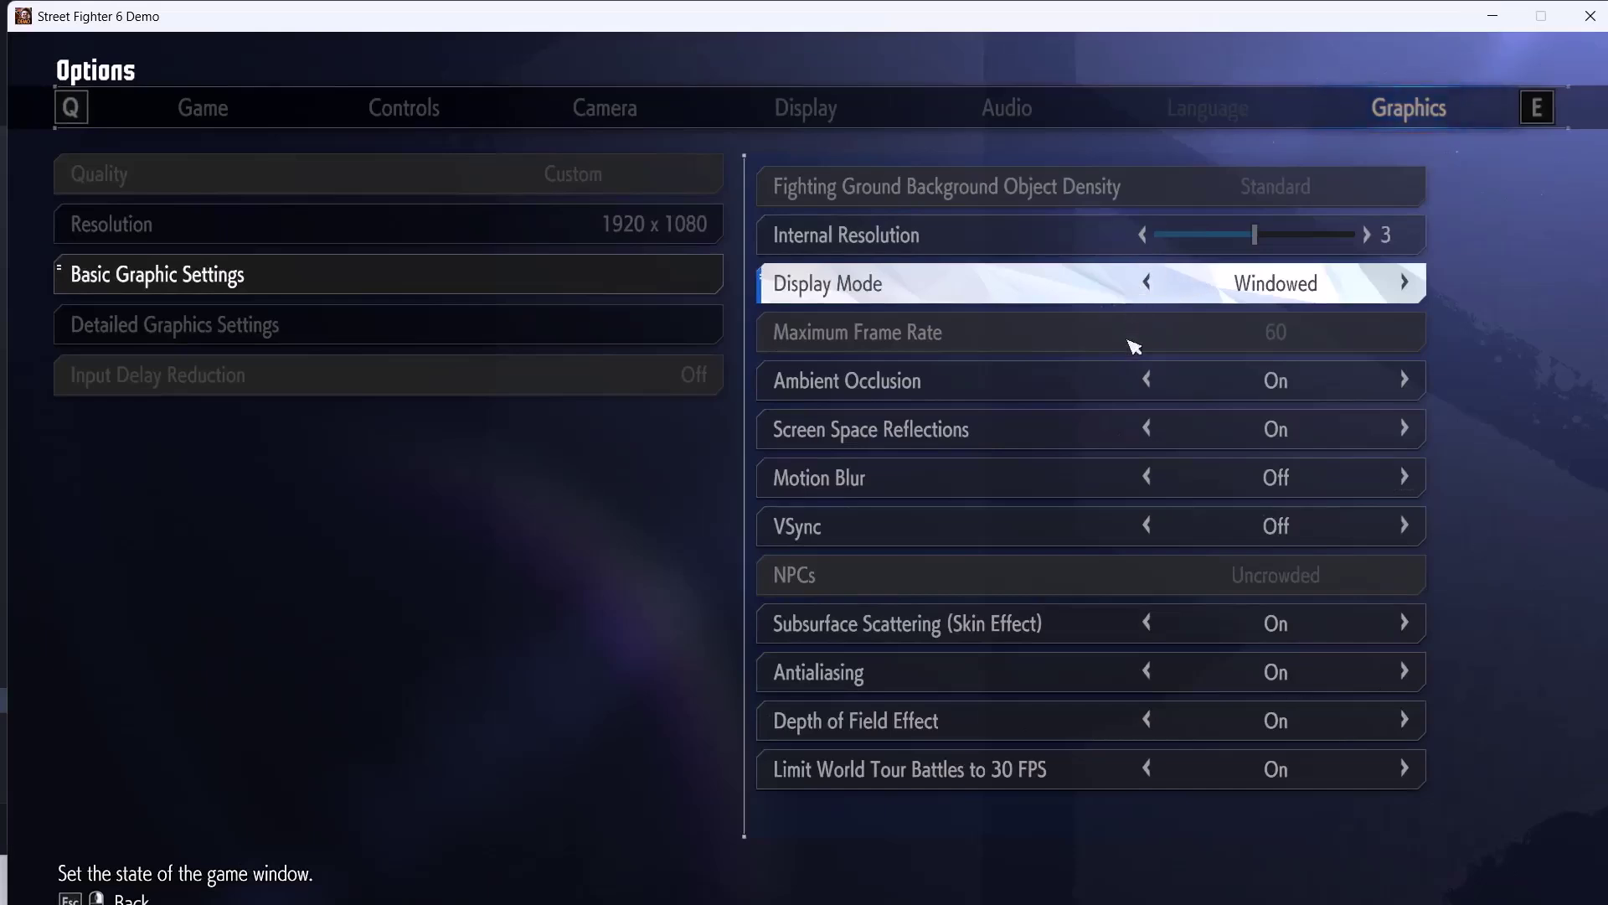
{"action": "key", "text": "Escape"}
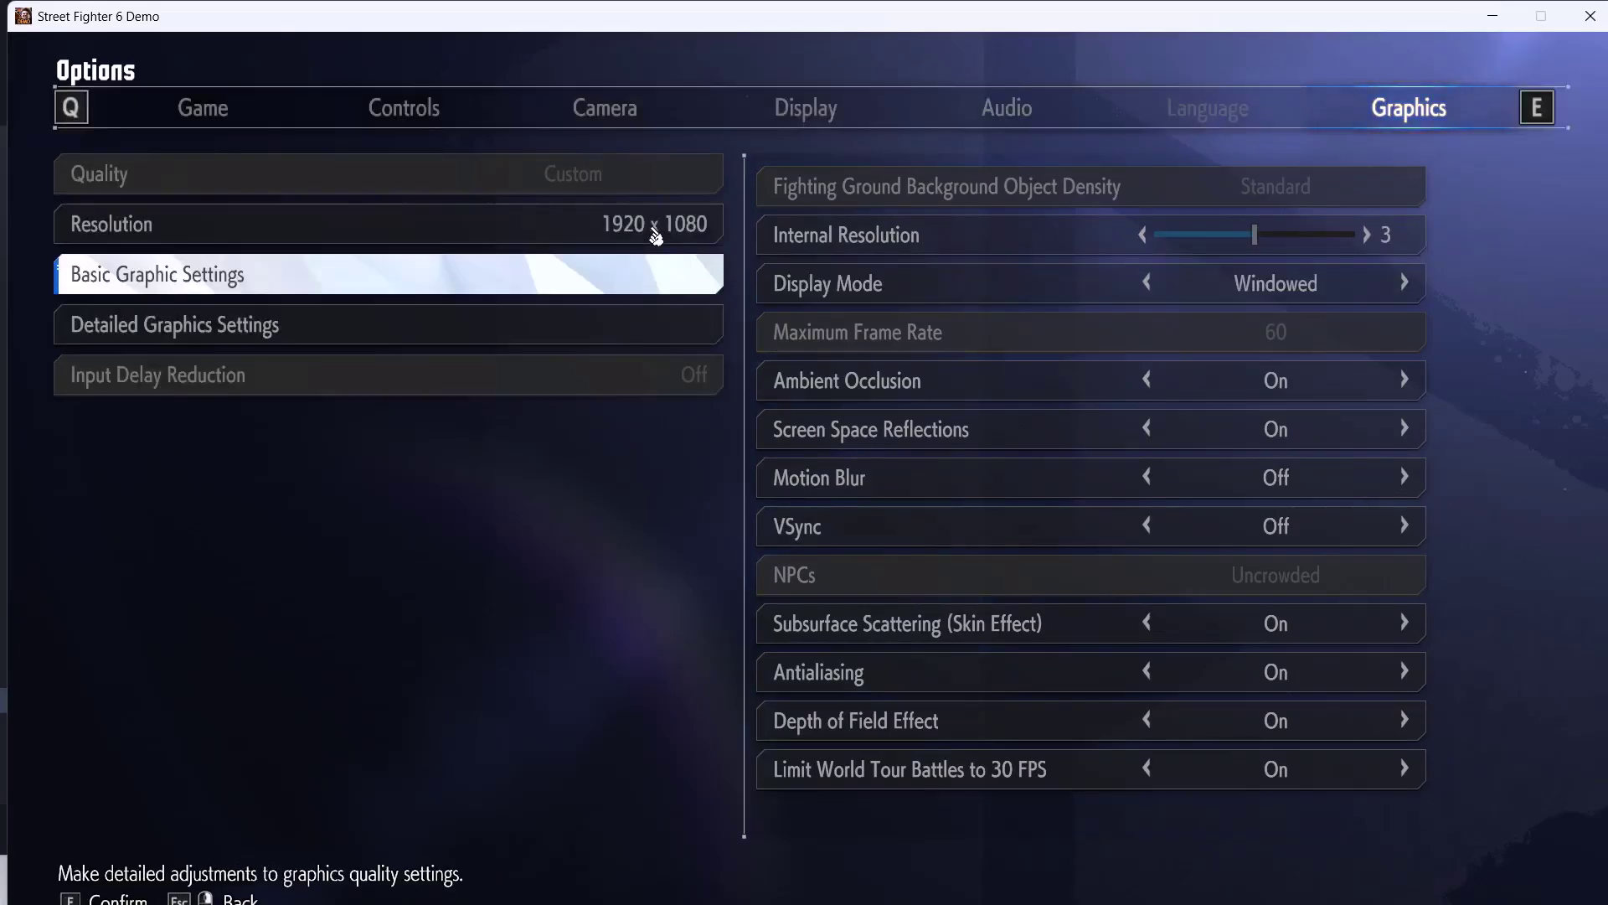
Set the game resolution to 1366 x 768 and recentre the window.
{"action": "left_click", "coordinate": [641, 231]}
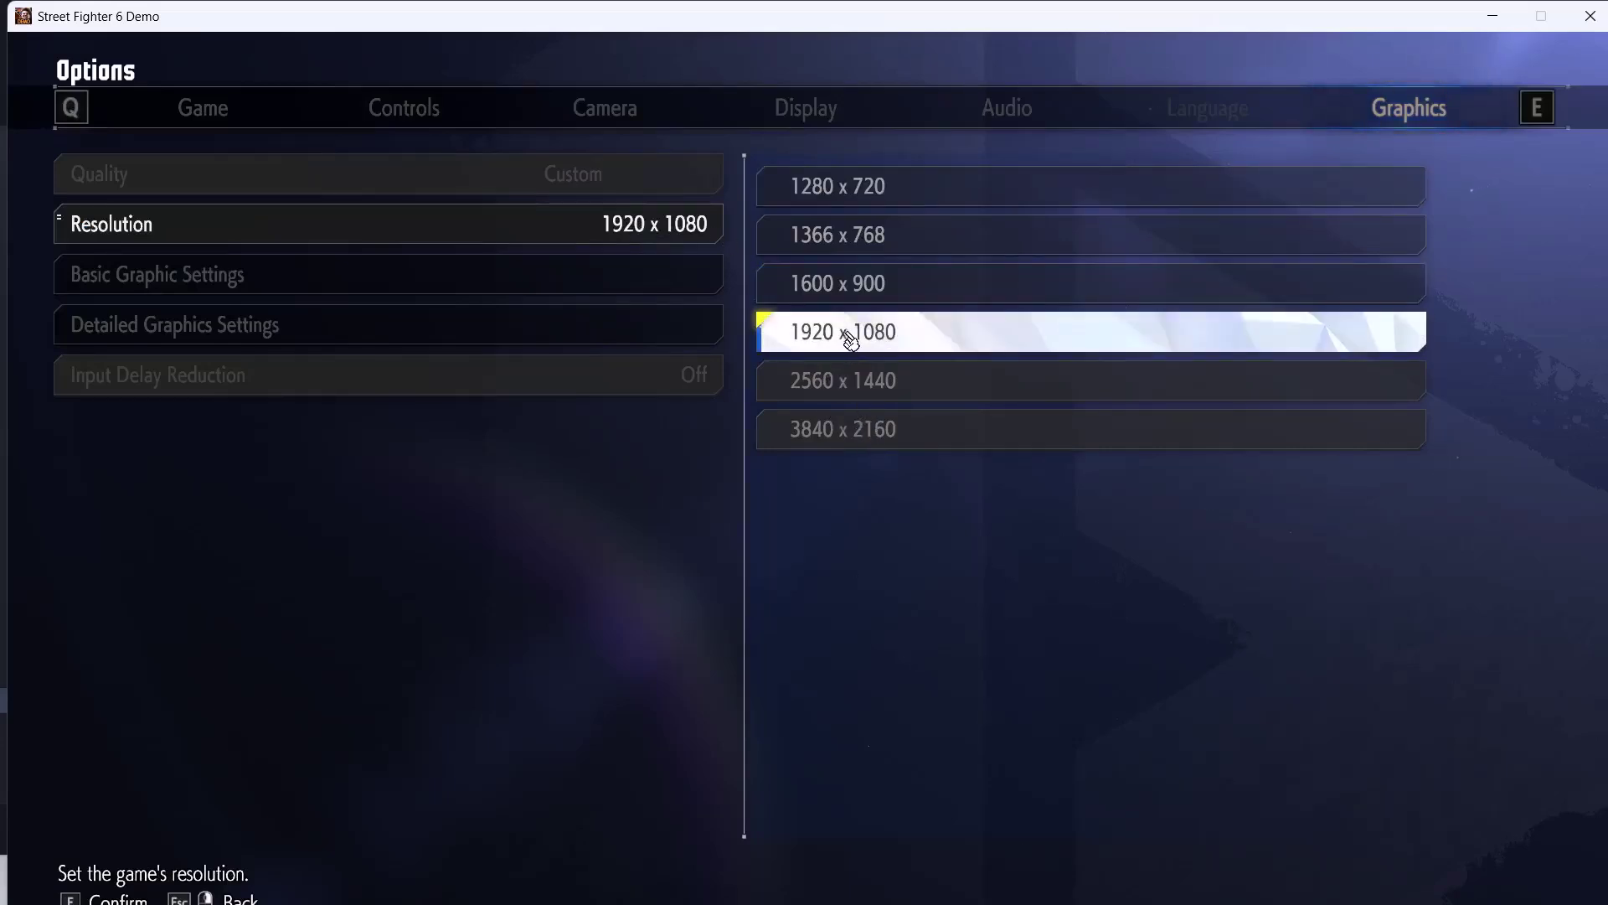
{"action": "left_click", "coordinate": [840, 244]}
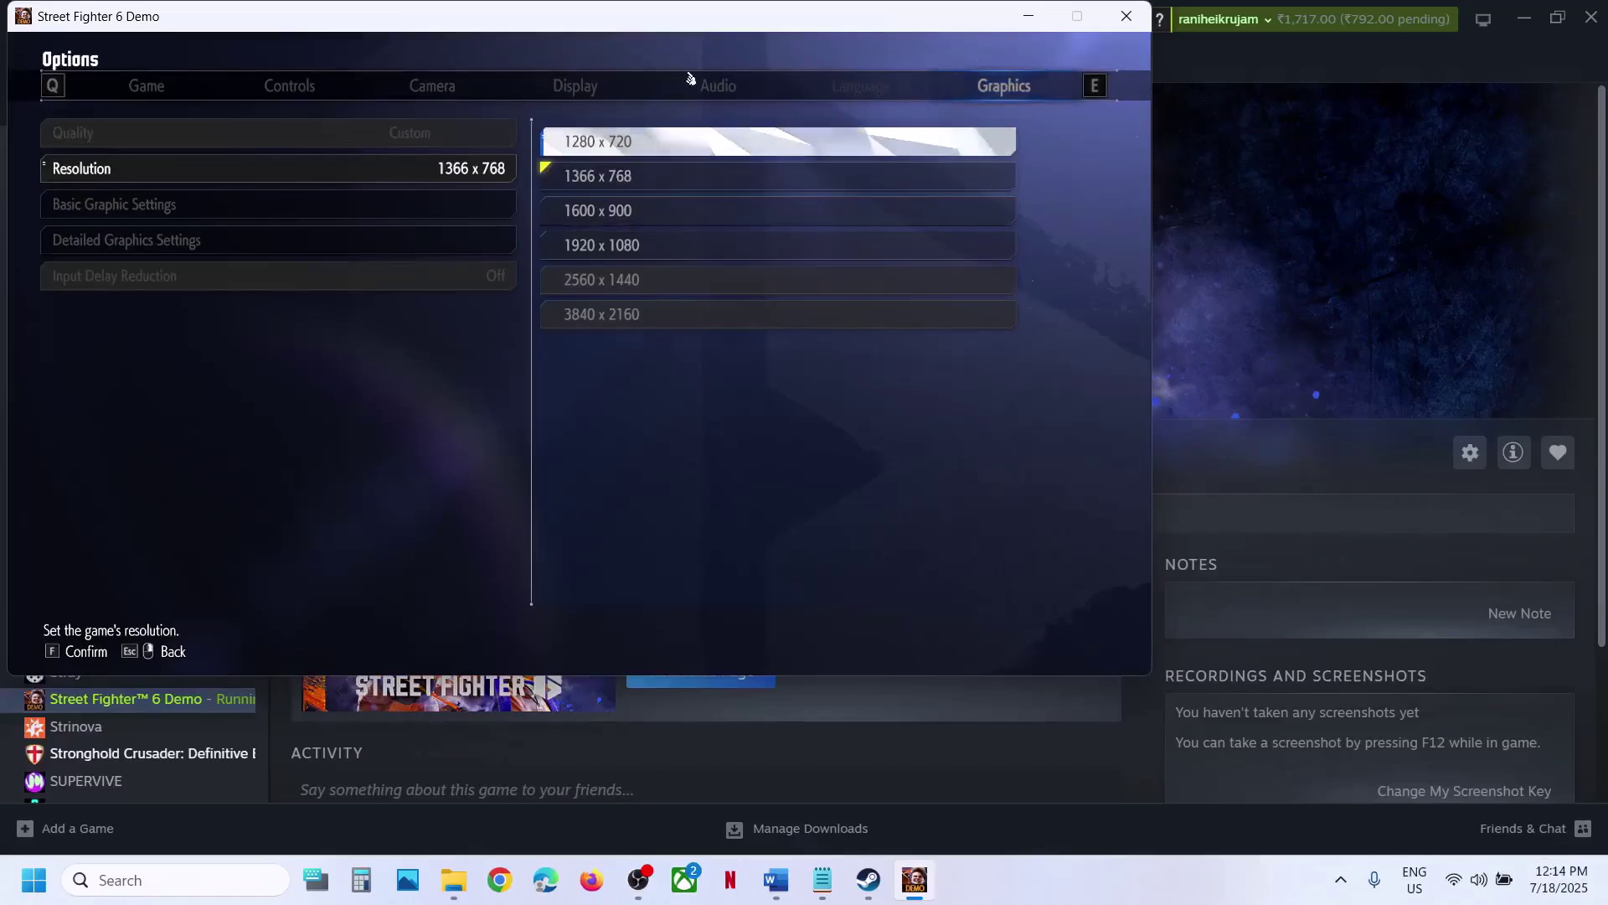
{"action": "left_click_drag", "start_coordinate": [632, 28], "coordinate": [836, 117]}
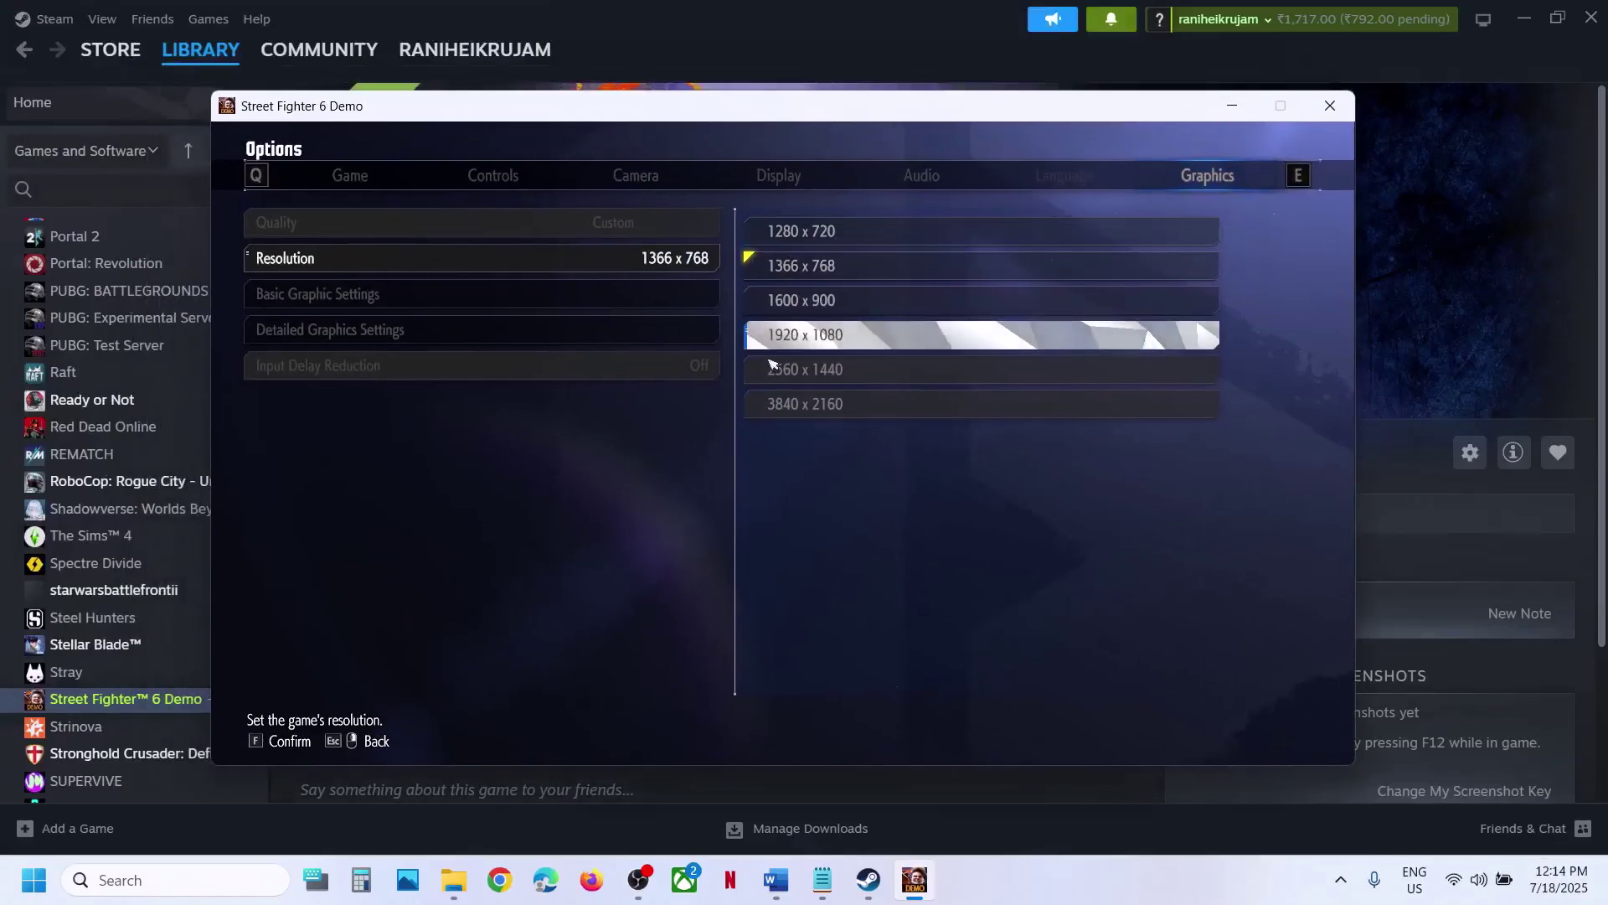
{"action": "key", "text": "Escape"}
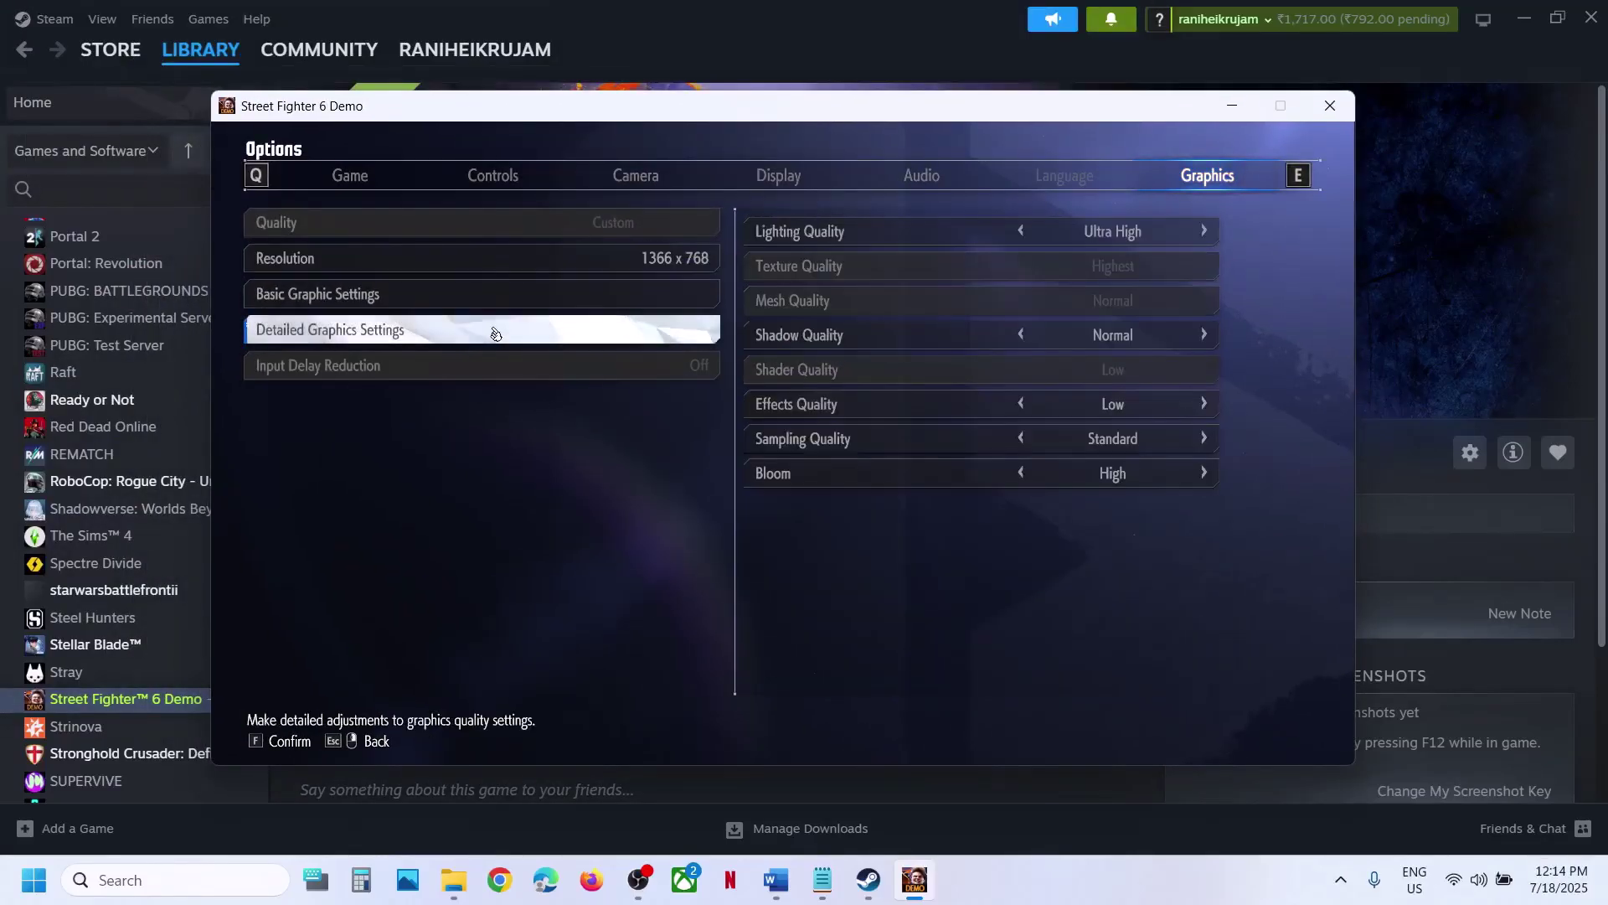
Lower Lighting Quality to Normal, Shadow Quality to Low and Bloom to Standard, then exit Options.
{"action": "left_click", "coordinate": [458, 336]}
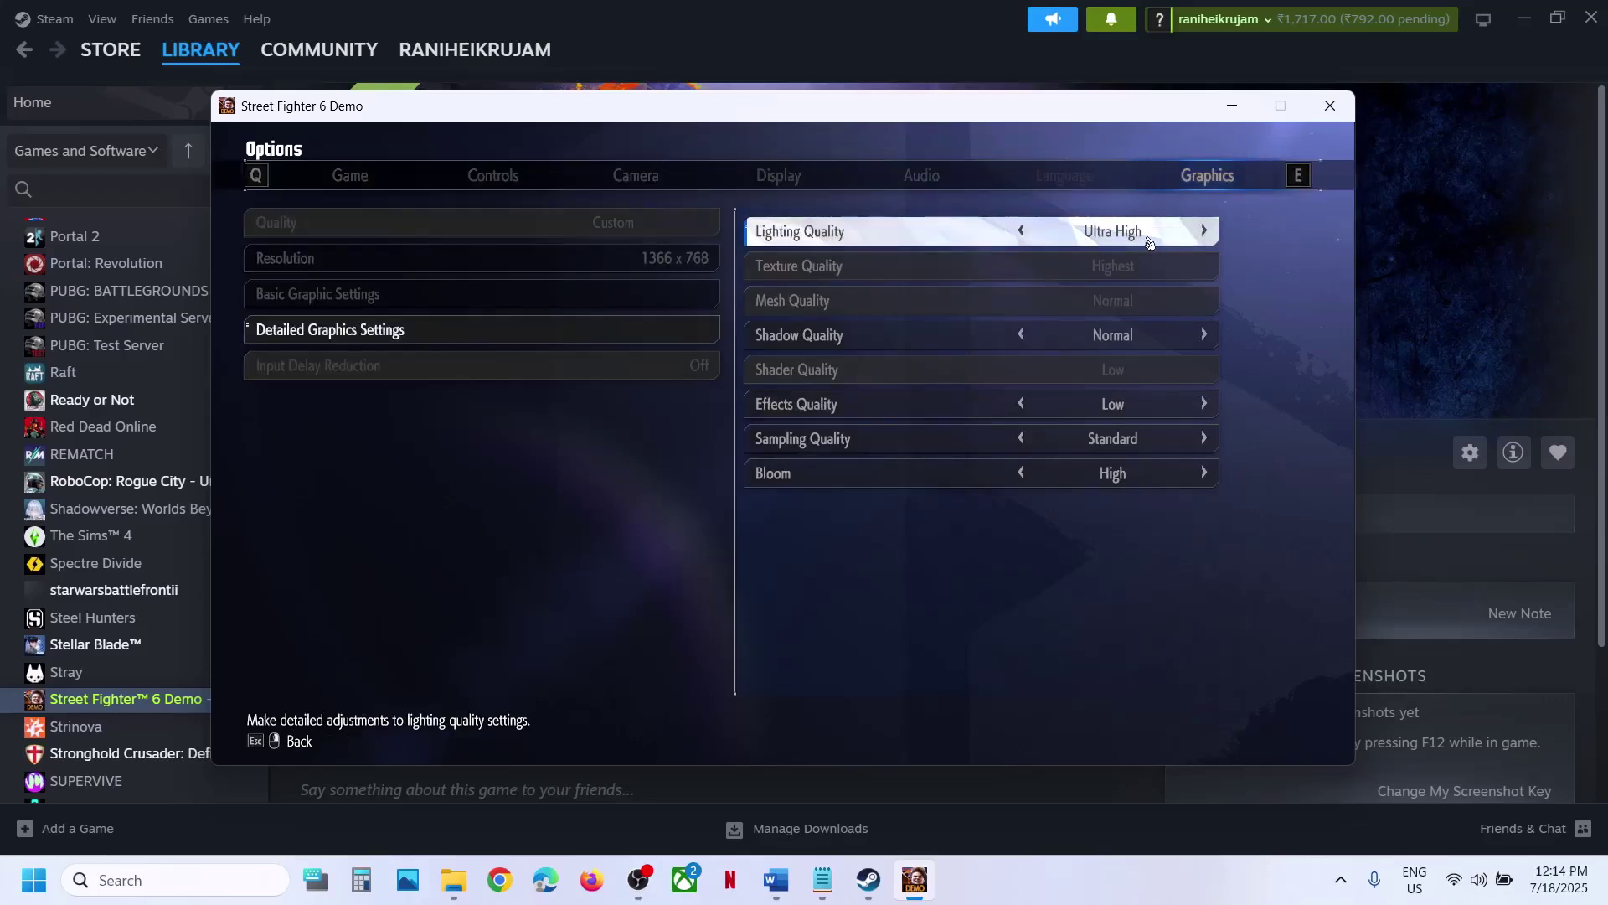
{"action": "left_click", "coordinate": [1023, 232]}
{"action": "left_click", "coordinate": [1022, 232]}
{"action": "left_click", "coordinate": [1023, 337]}
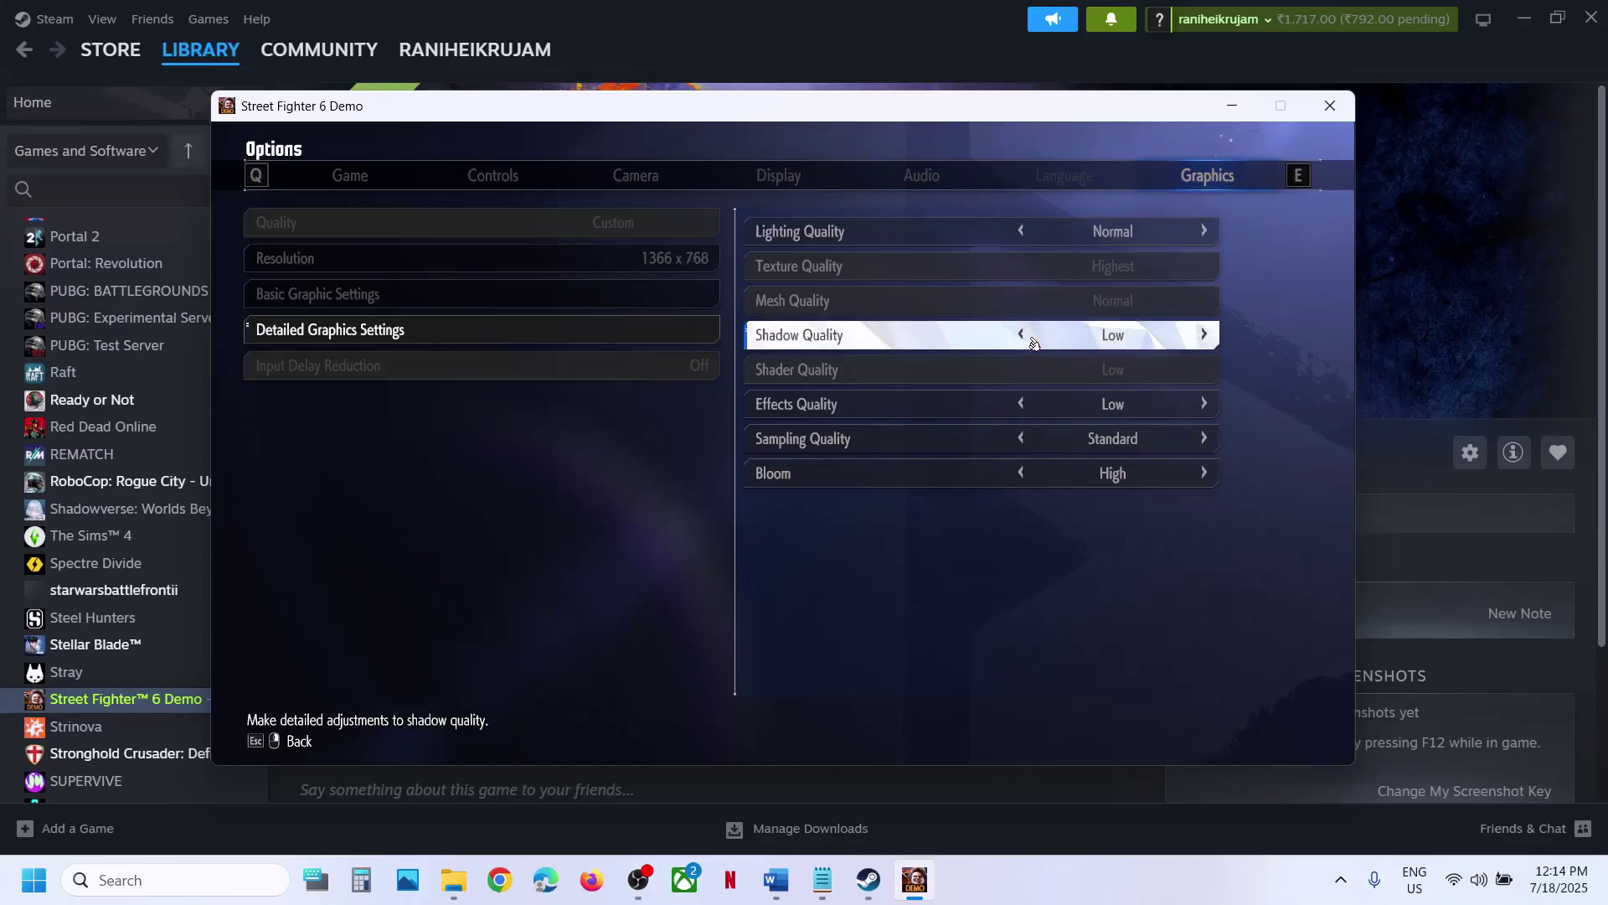
{"action": "left_click", "coordinate": [1023, 474]}
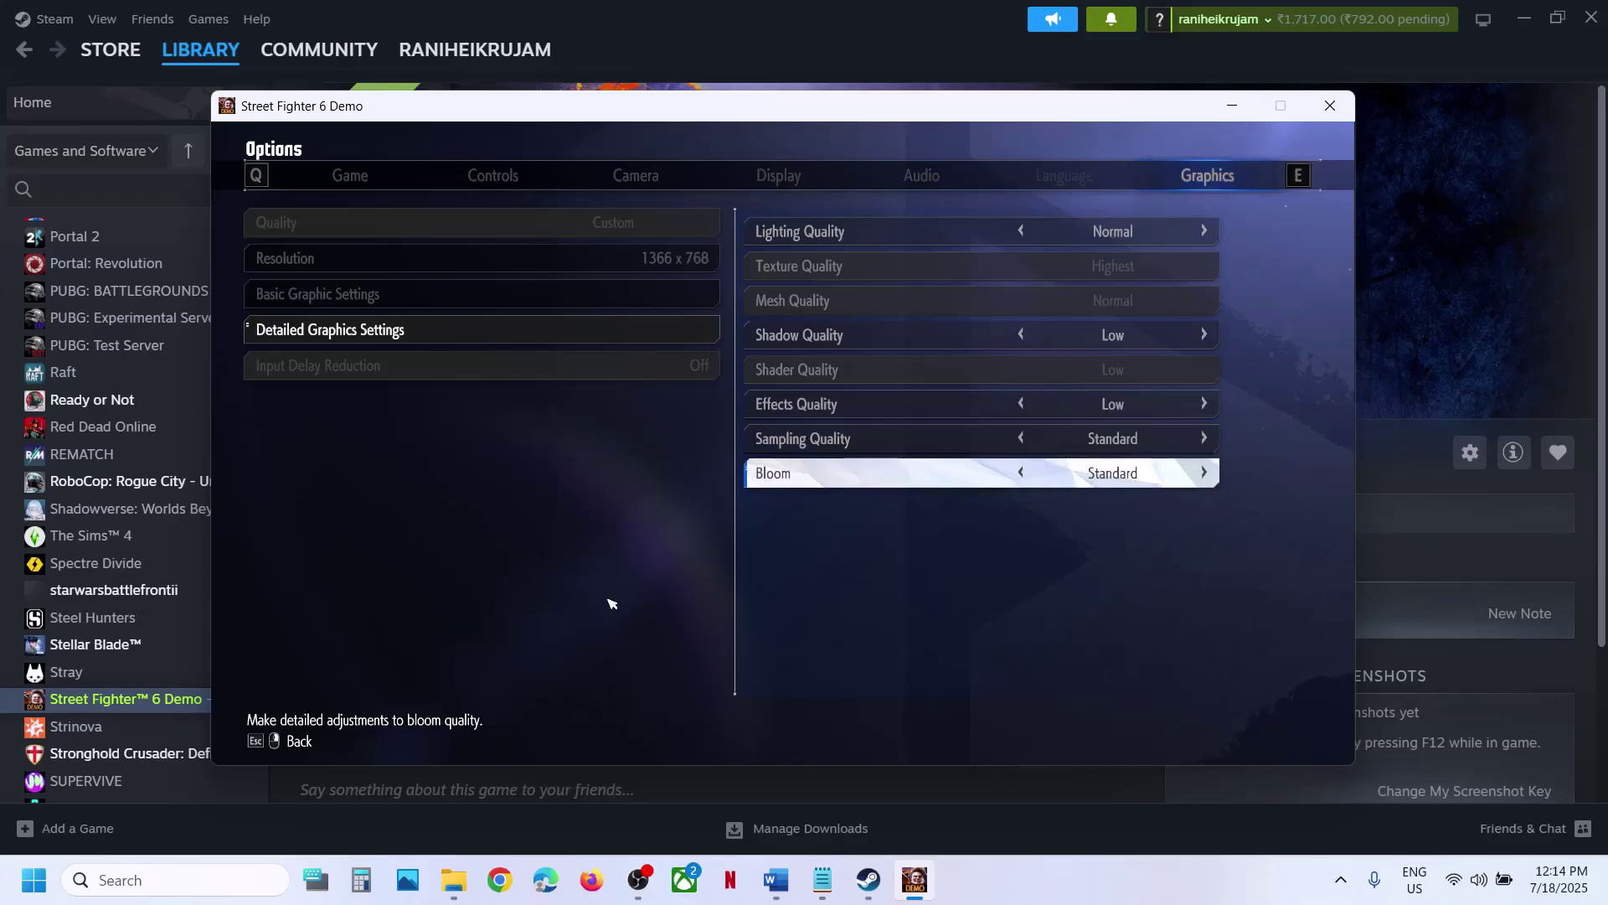
{"action": "key", "text": "Escape"}
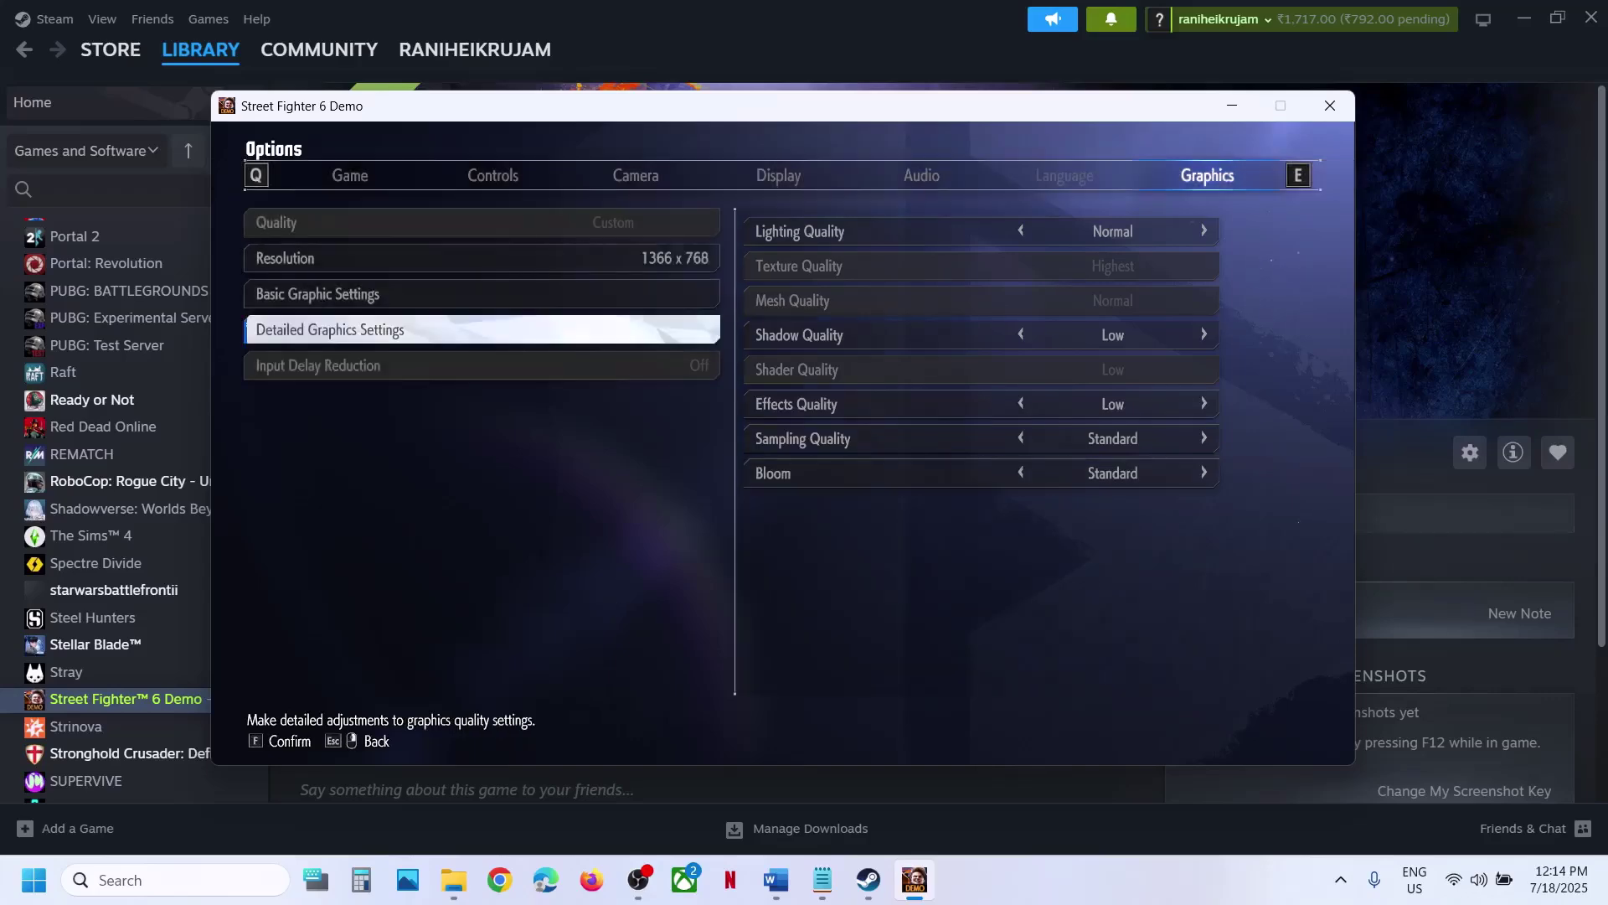
{"action": "key", "text": "Escape"}
{"action": "key", "text": "Escape"}
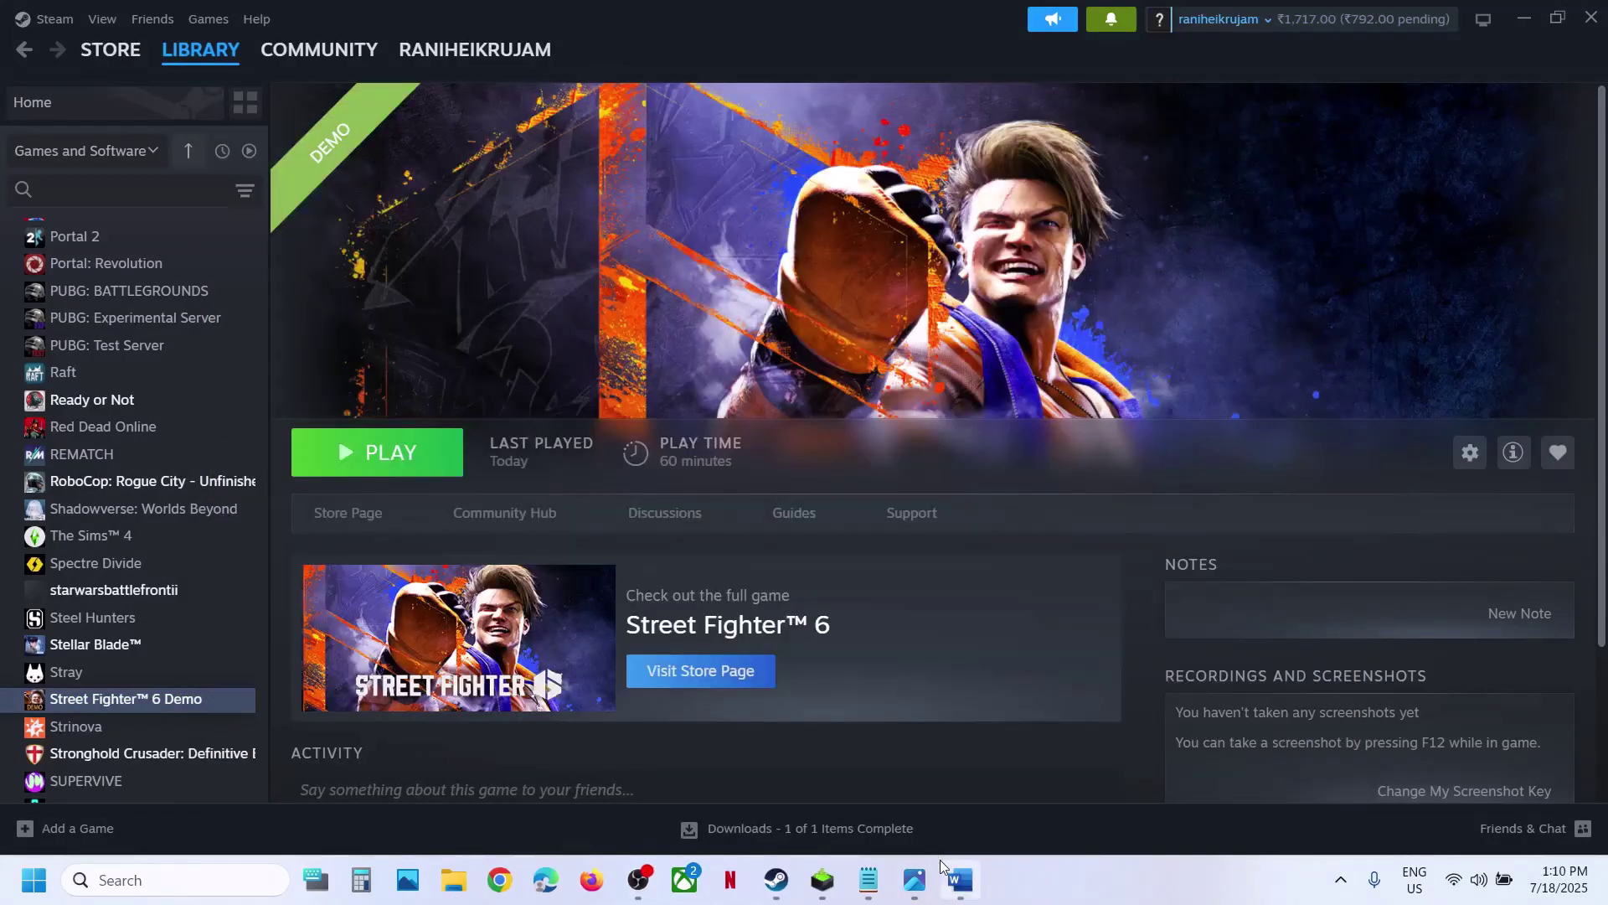
Copy the Step 7 NVIDIA driver download link from the Word guide and bring up Chrome.
{"action": "left_click", "coordinate": [940, 859]}
{"action": "scroll", "coordinate": [695, 629], "scroll_direction": "down", "scroll_amount": 5}
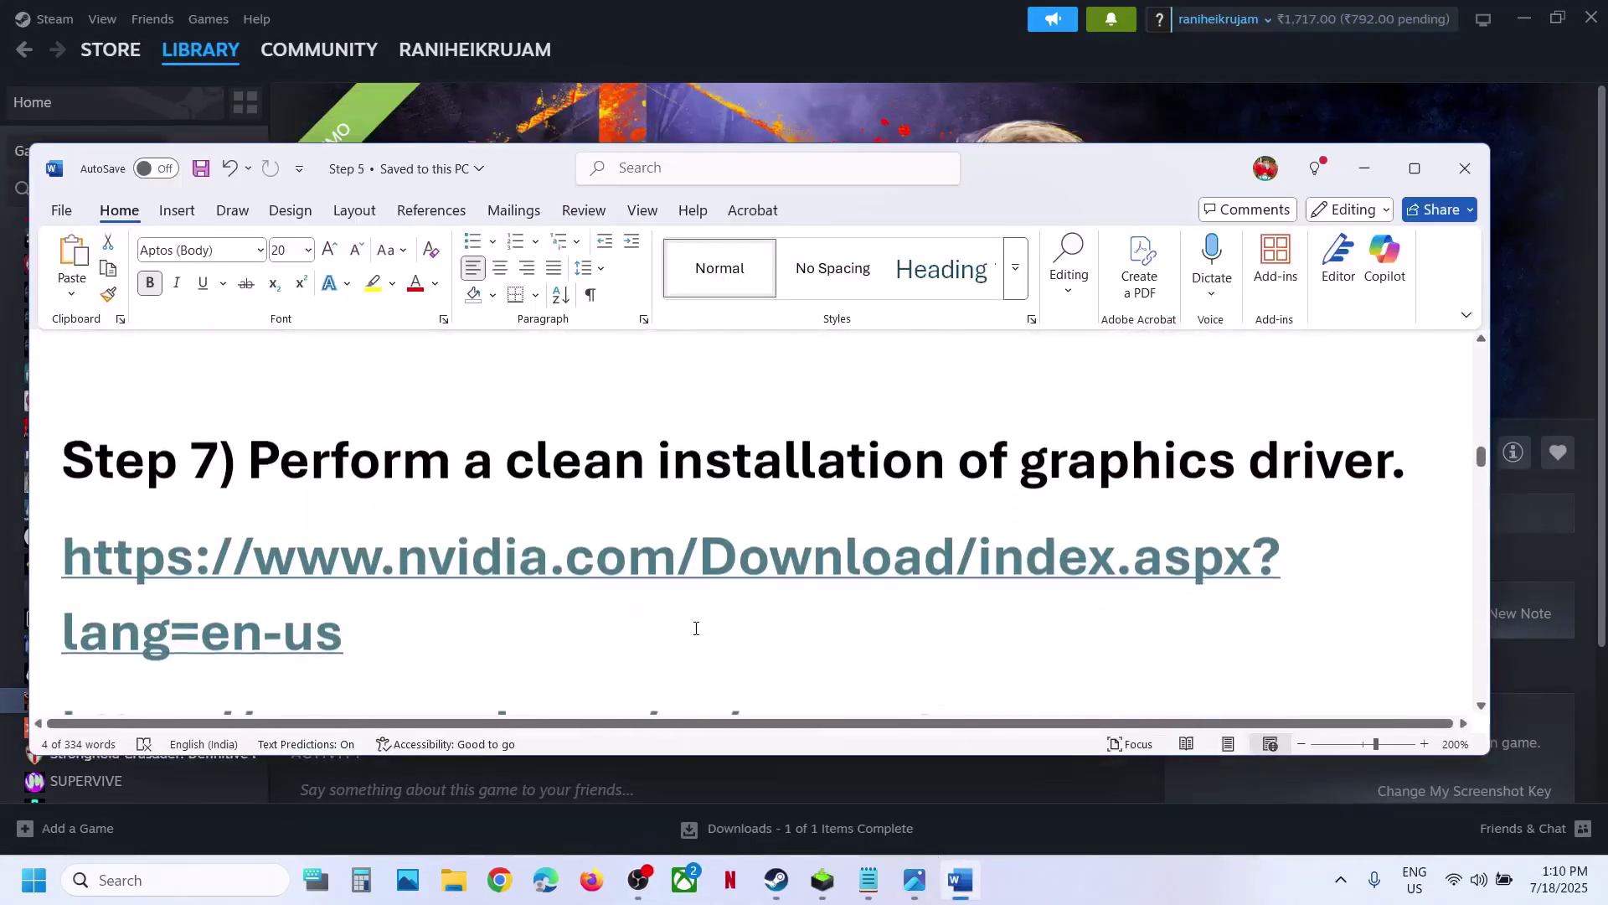
{"action": "triple_click", "coordinate": [406, 625]}
{"action": "key", "text": "ctrl+c"}
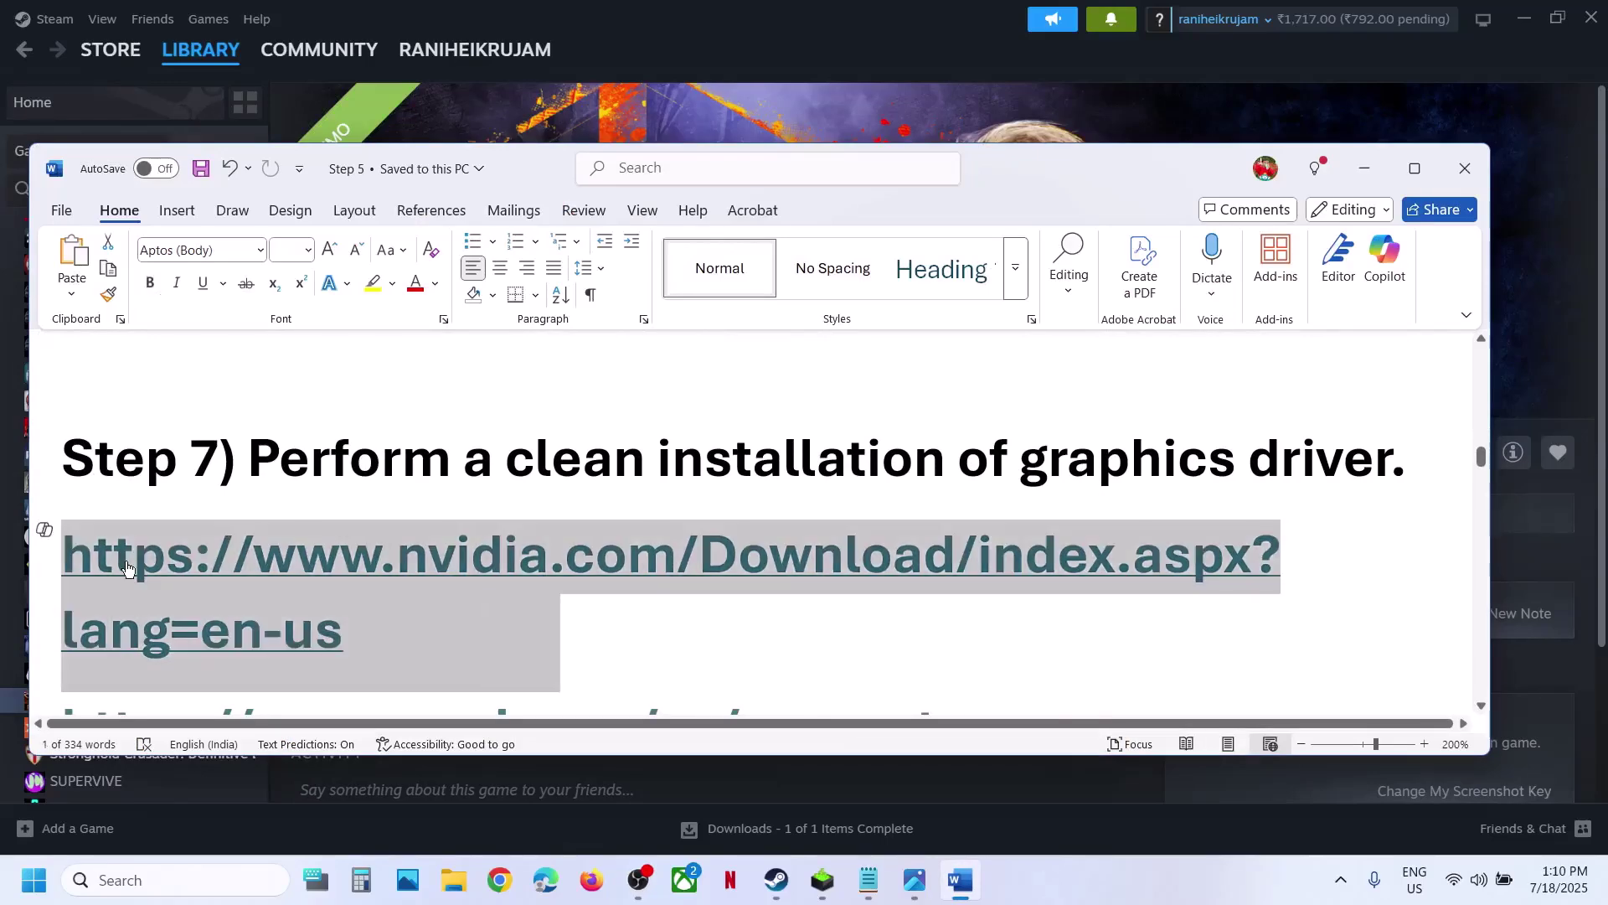
{"action": "scroll", "coordinate": [590, 555], "scroll_direction": "down", "scroll_amount": 1}
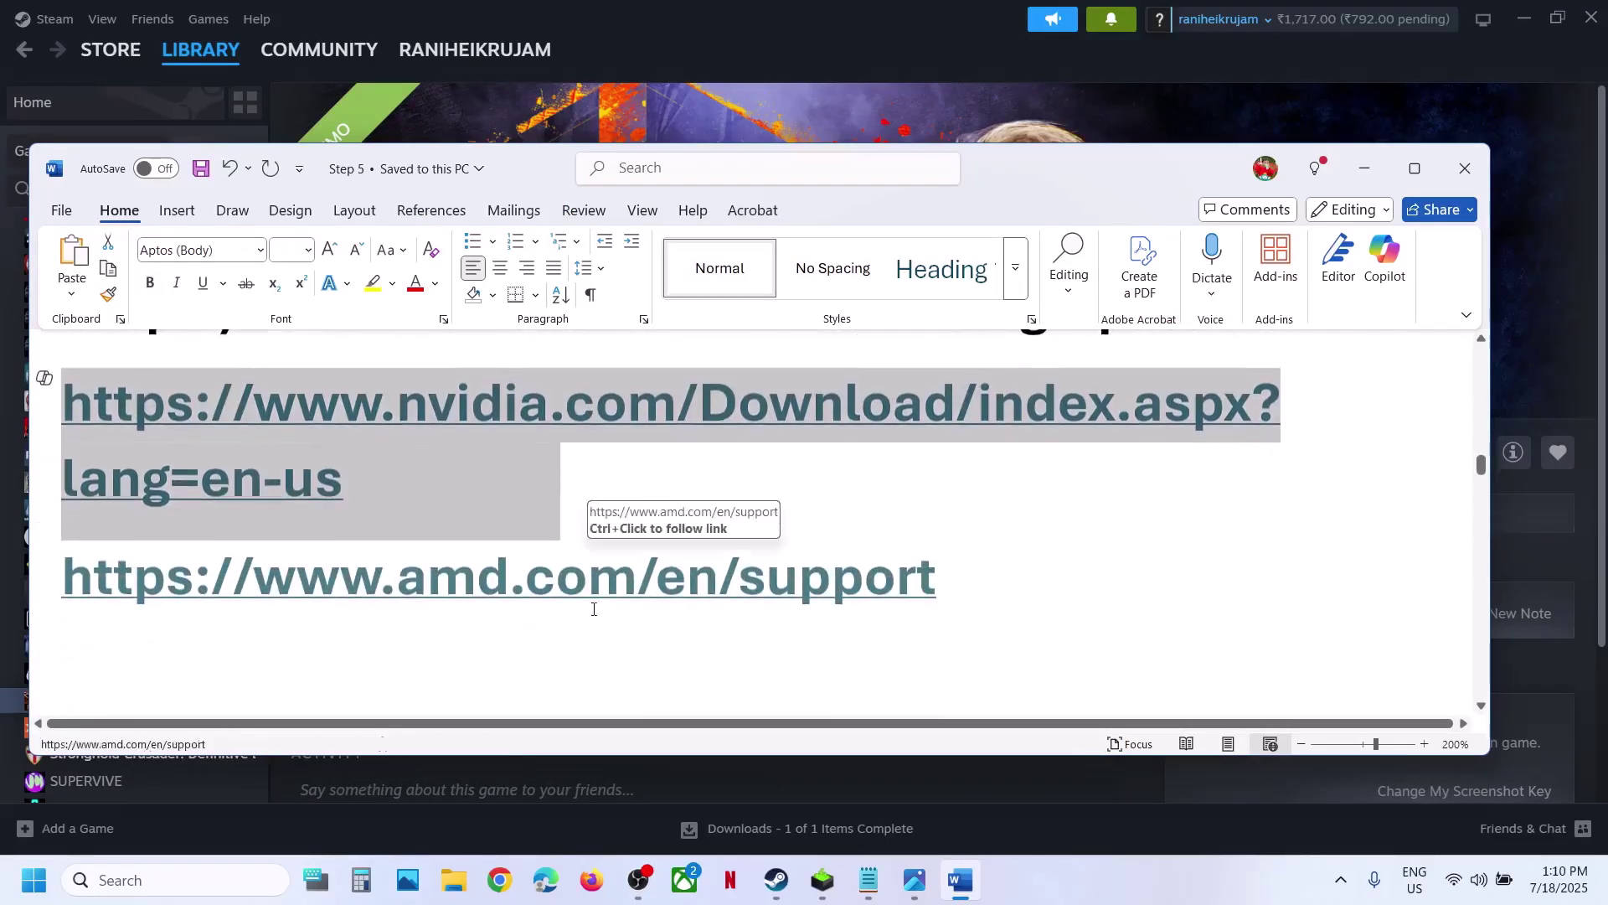
{"action": "key", "text": "super+5"}
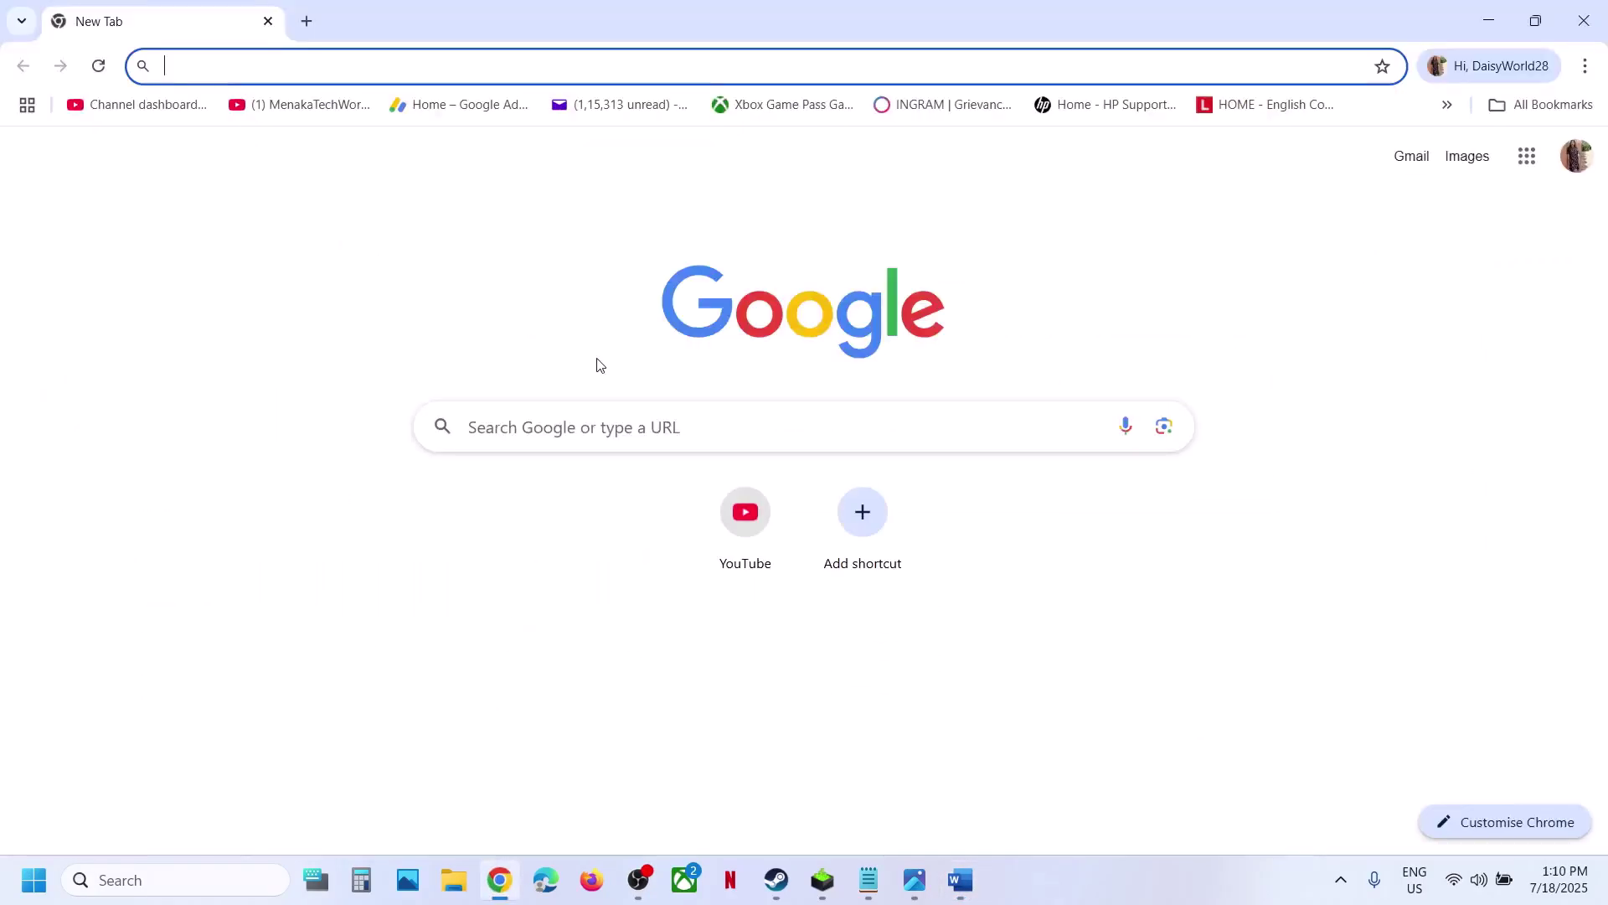
Load the pasted NVIDIA drivers link and search for drivers for the GeForce GPU.
{"action": "key", "text": "ctrl+v"}
{"action": "key", "text": "Return"}
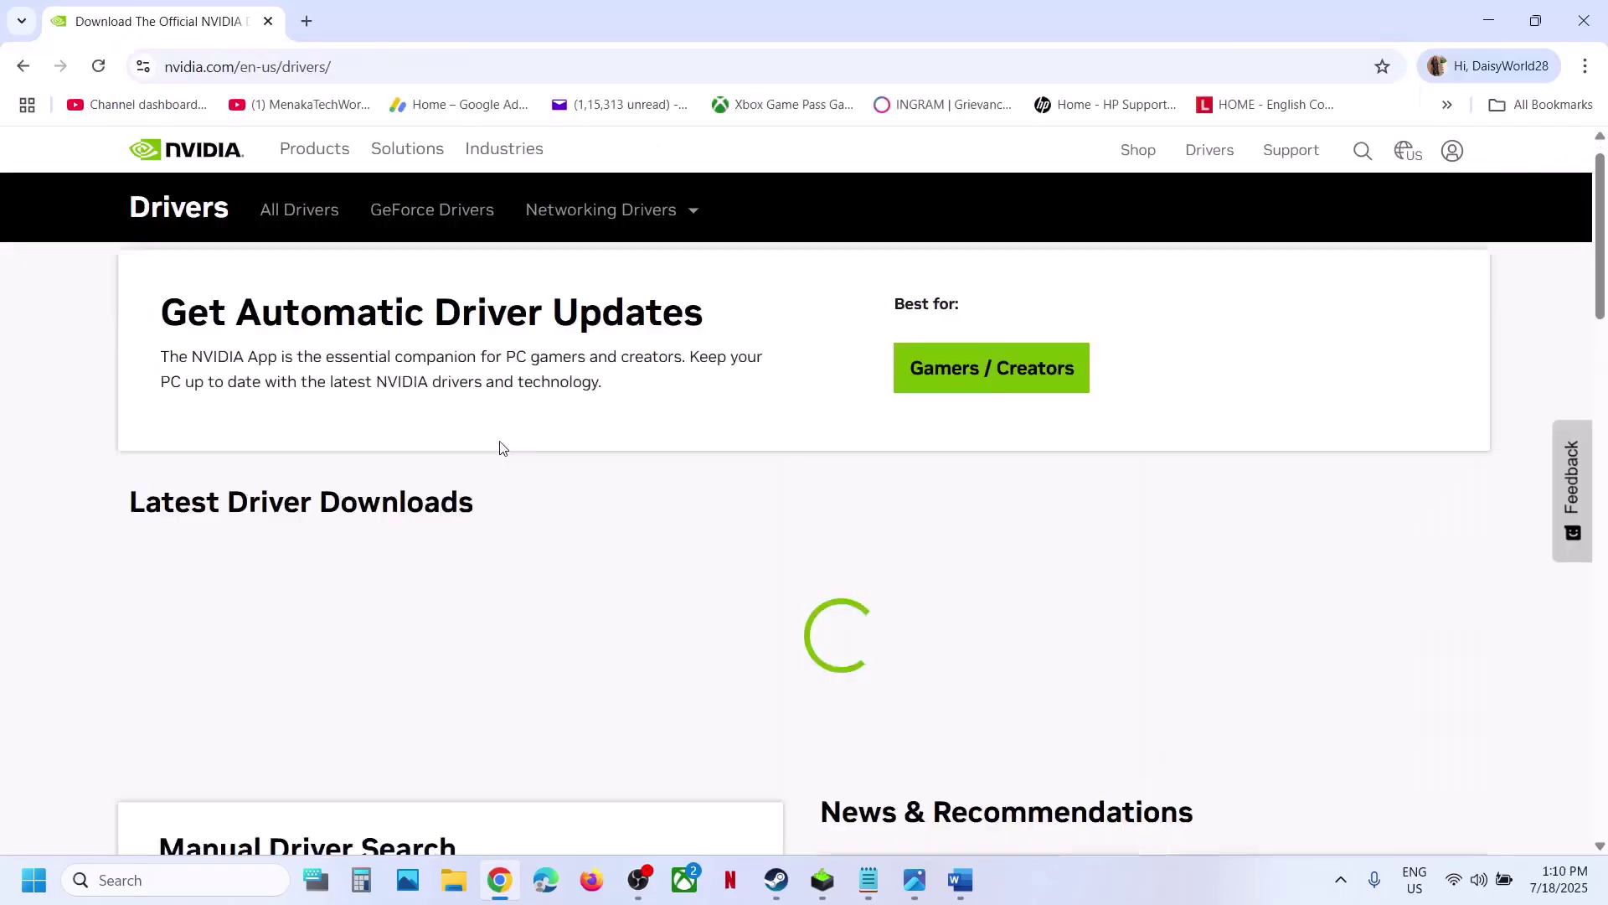
{"action": "scroll", "coordinate": [499, 449], "scroll_direction": "down", "scroll_amount": 3}
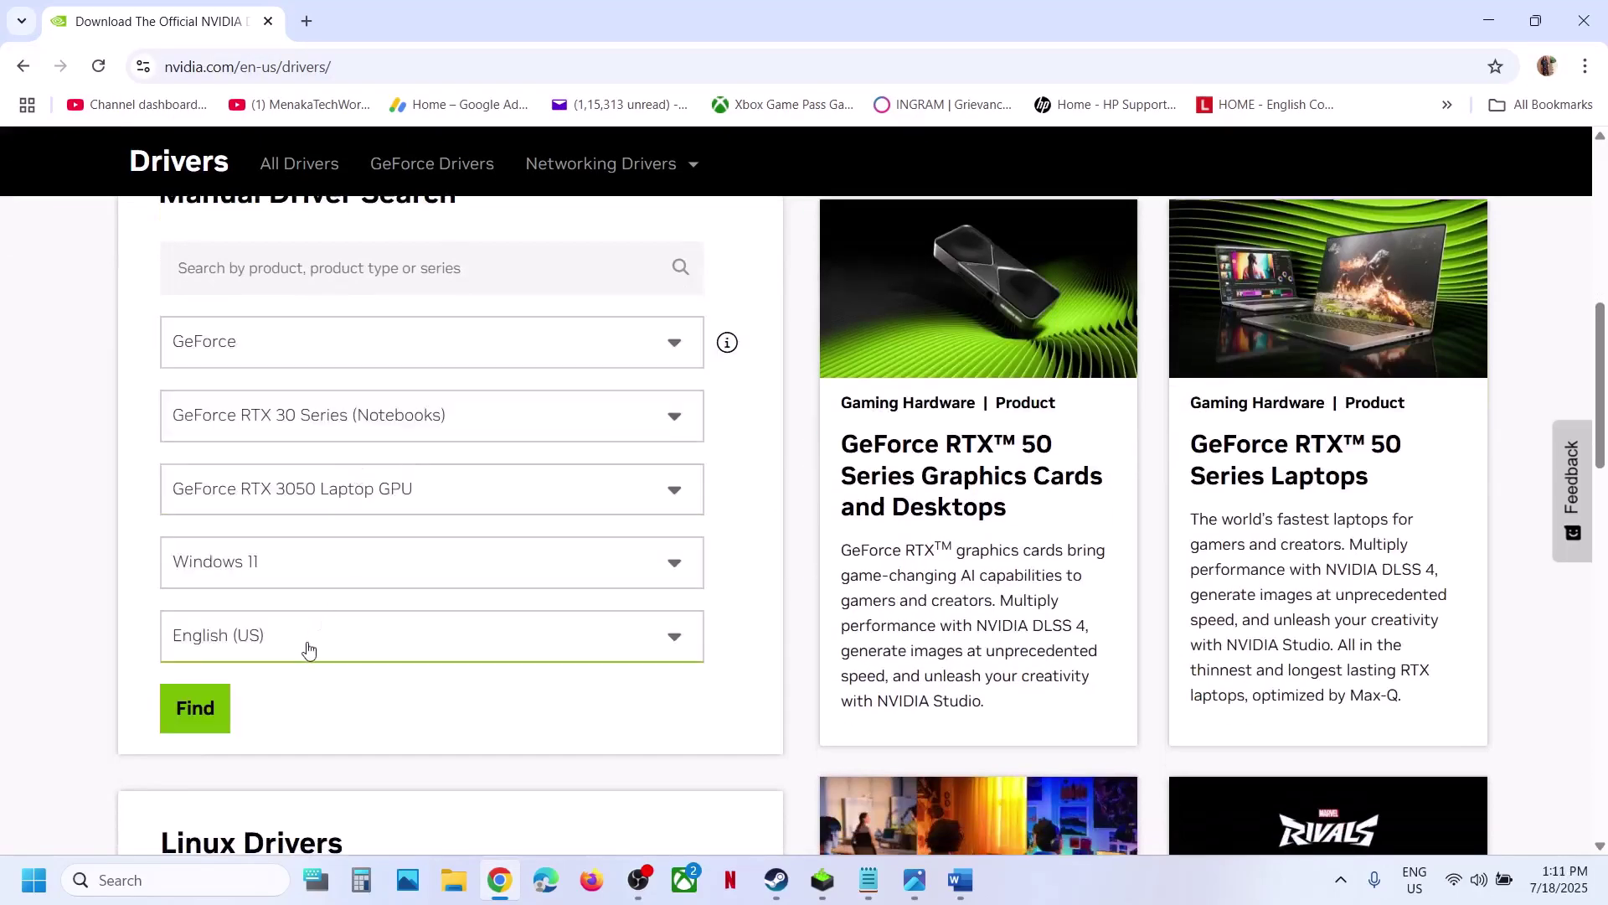
{"action": "left_click", "coordinate": [208, 713]}
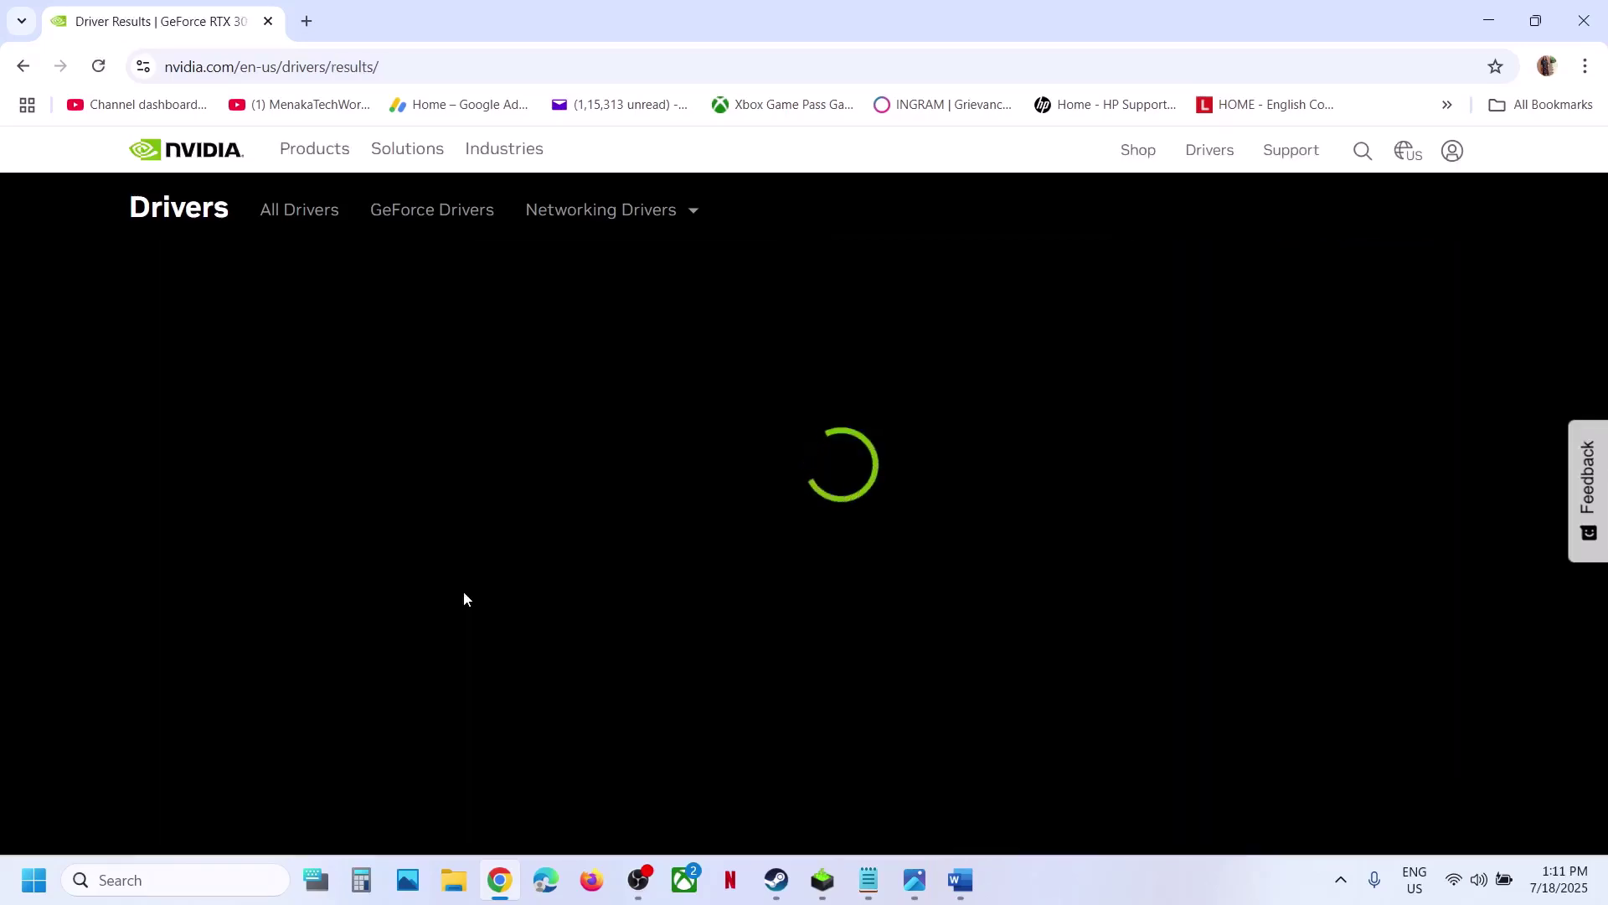
Download GeForce Game Ready Driver 576.88 and launch its installer.
{"action": "scroll", "coordinate": [464, 592], "scroll_direction": "down", "scroll_amount": 3}
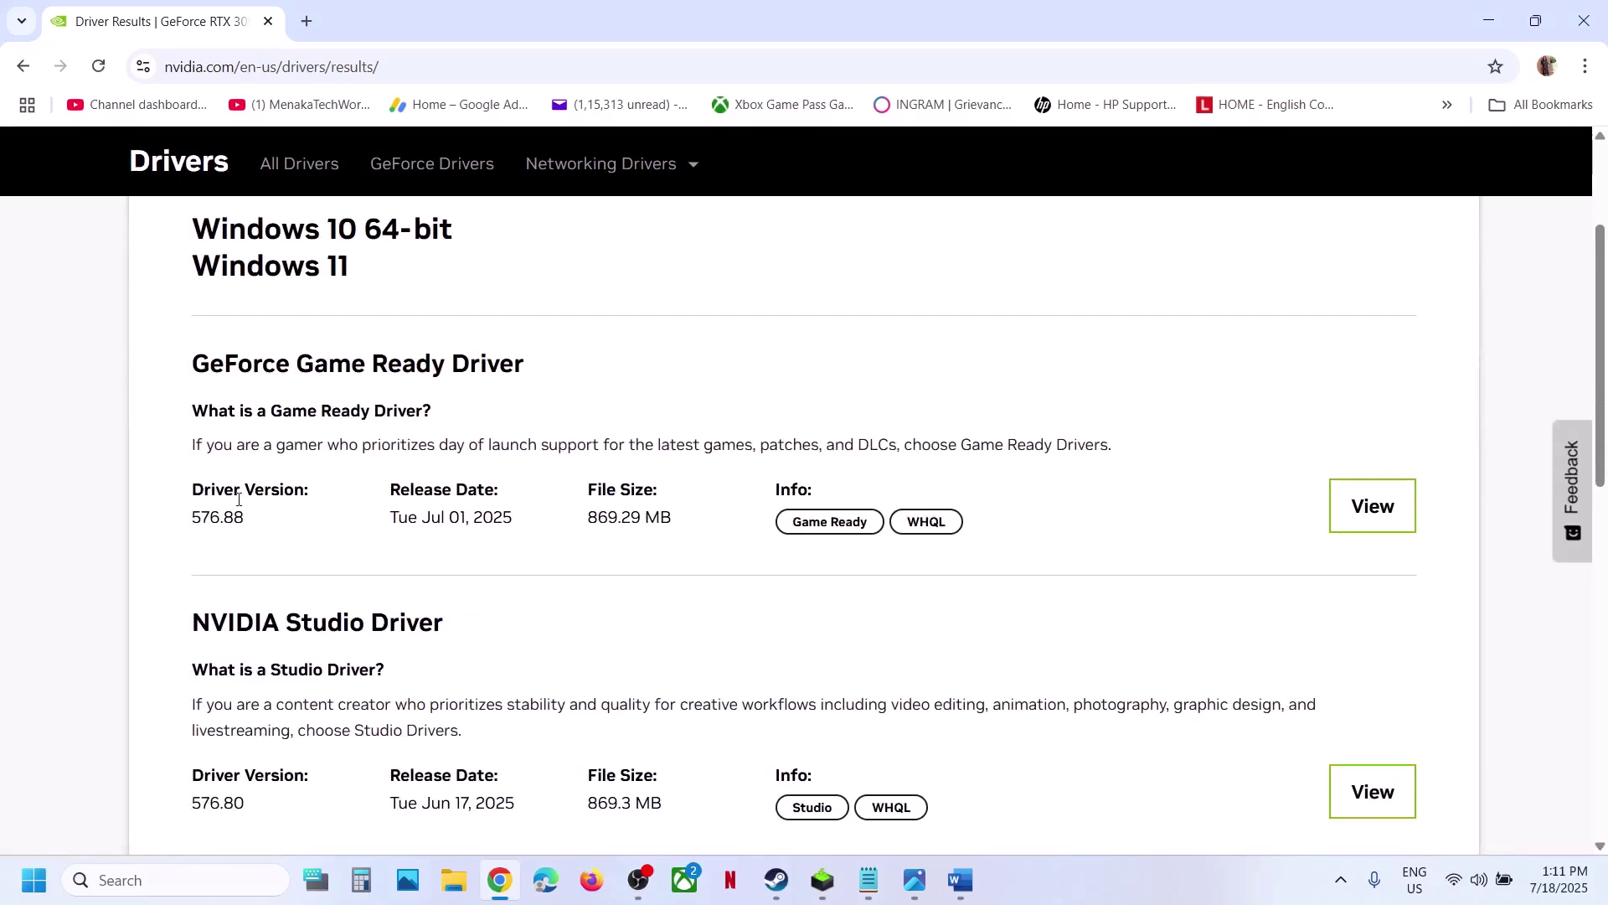
{"action": "left_click_drag", "start_coordinate": [223, 371], "coordinate": [552, 399]}
{"action": "left_click_drag", "start_coordinate": [201, 519], "coordinate": [294, 521]}
{"action": "left_click", "coordinate": [1367, 506]}
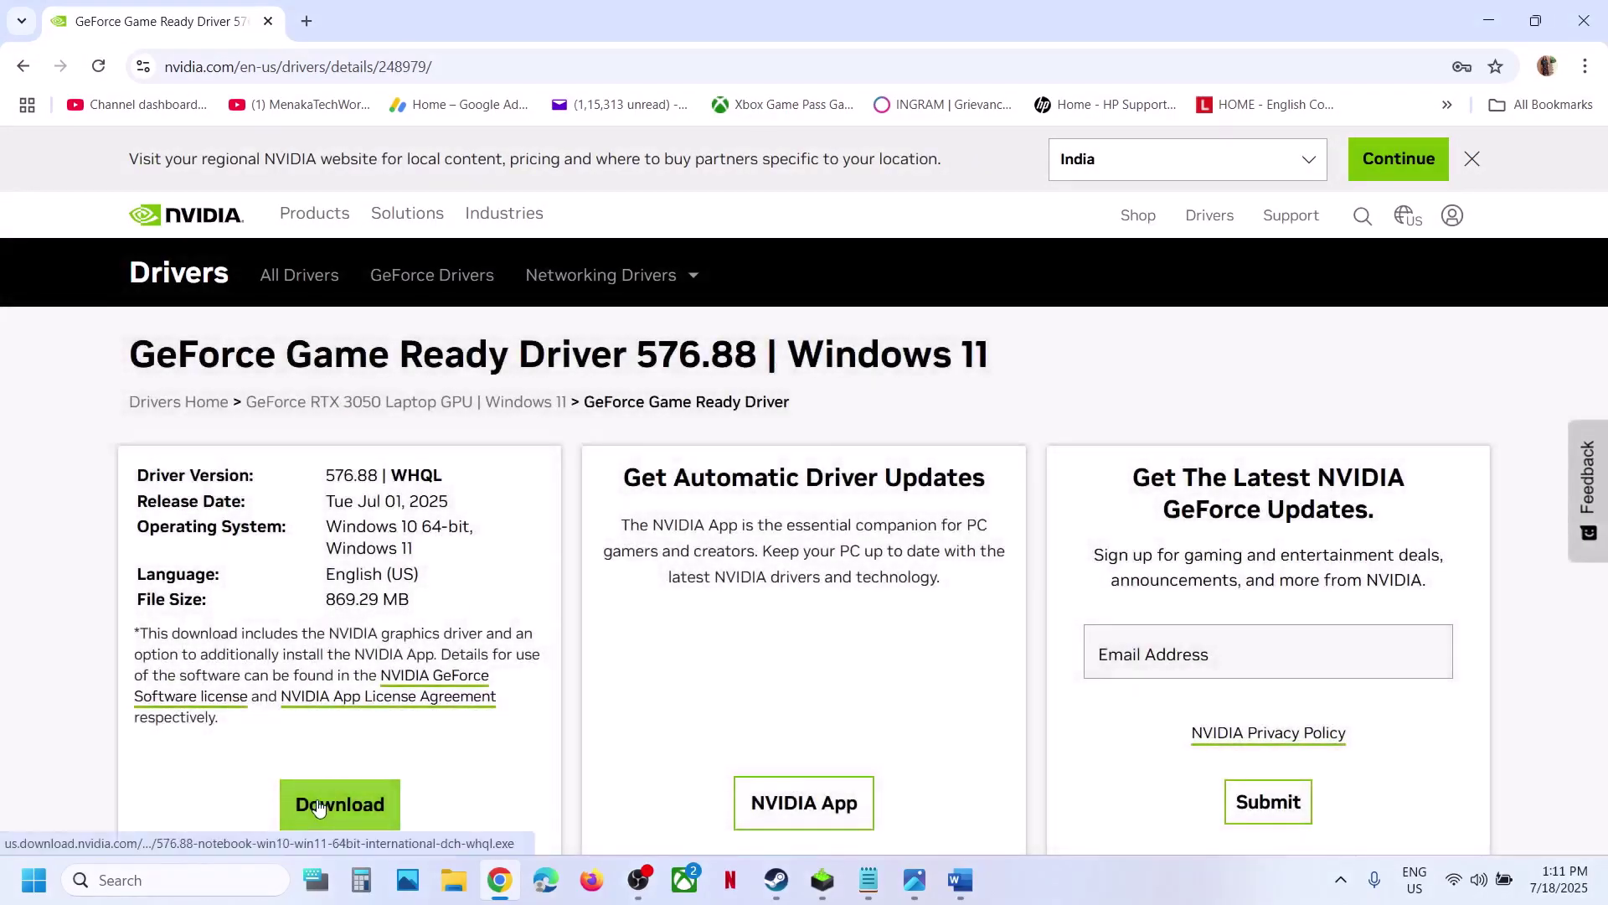
{"action": "left_click", "coordinate": [318, 806]}
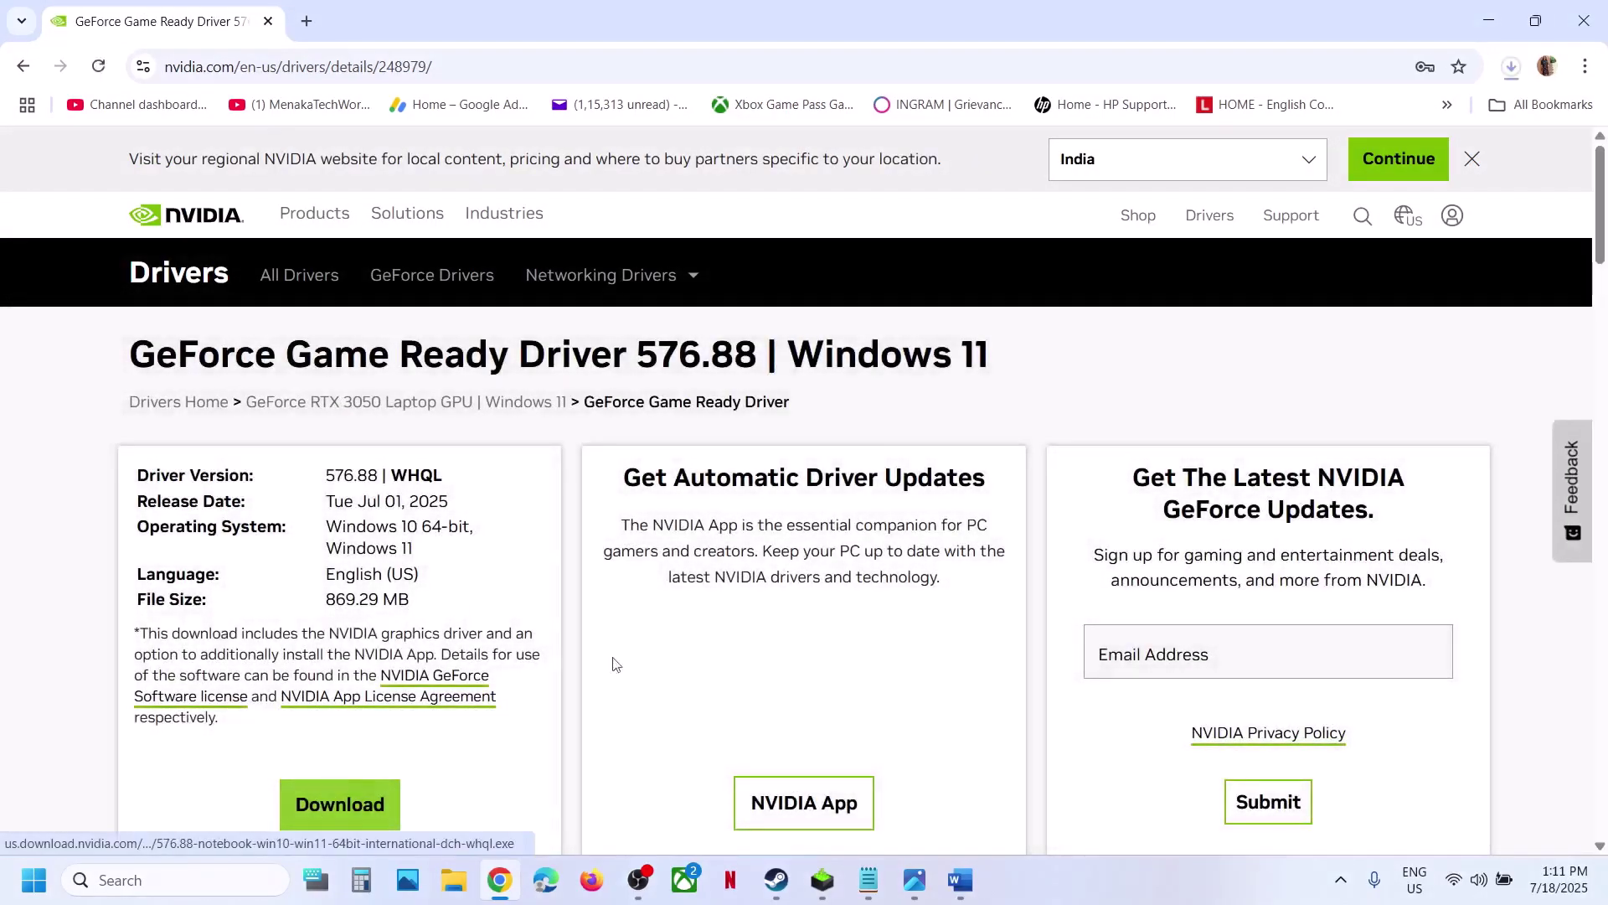
{"action": "left_click", "coordinate": [1513, 67]}
{"action": "left_click", "coordinate": [1034, 460]}
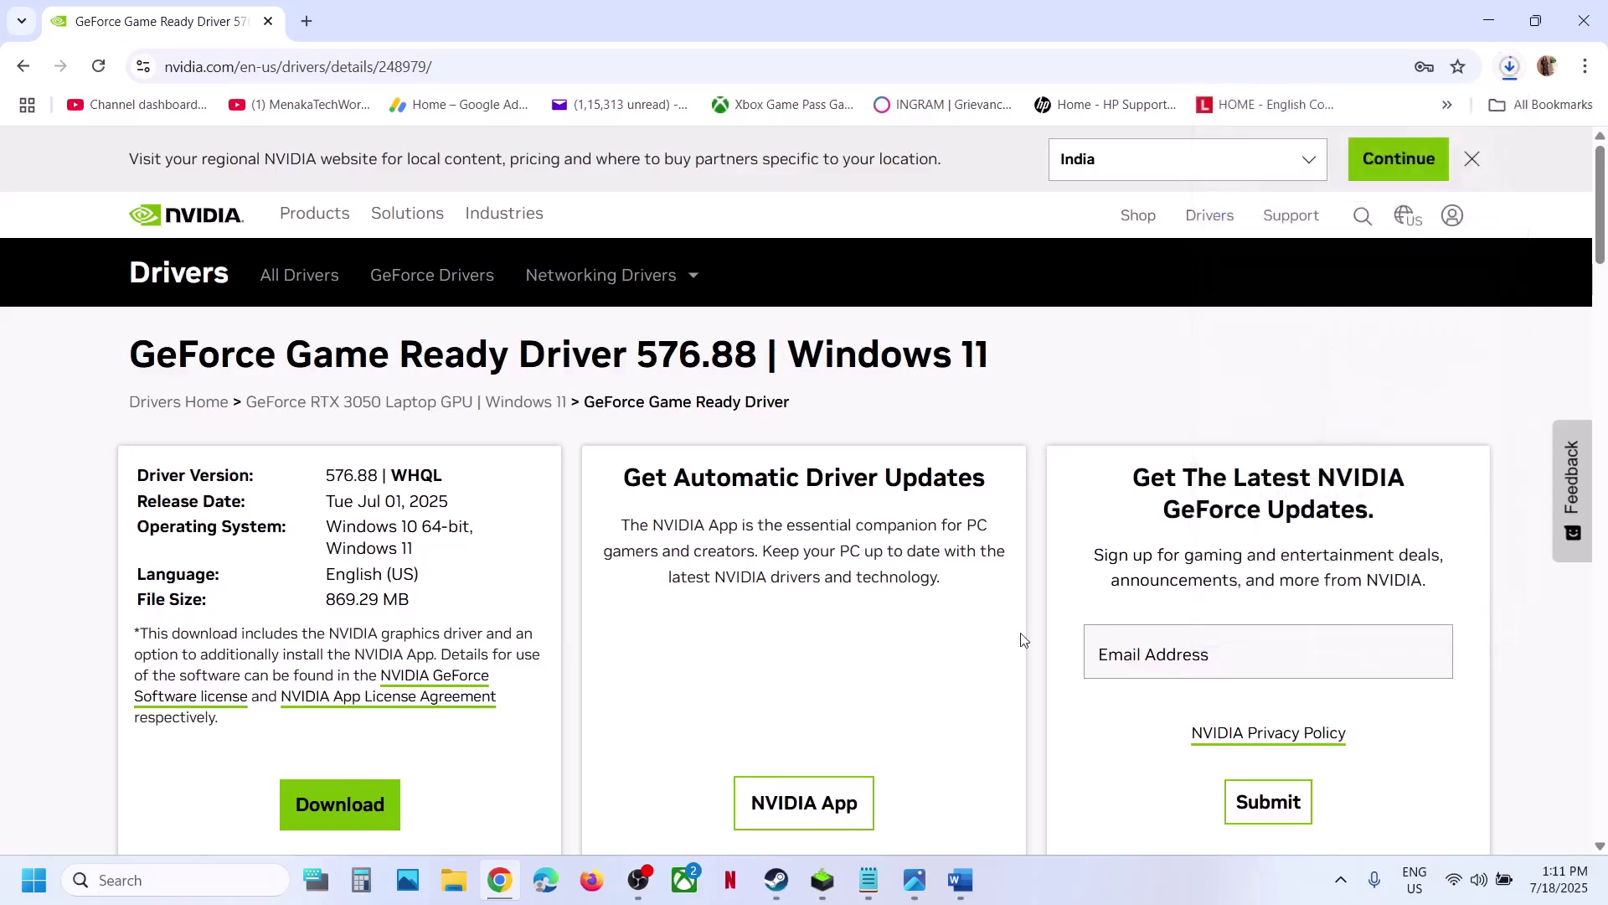
{"action": "left_click", "coordinate": [822, 884]}
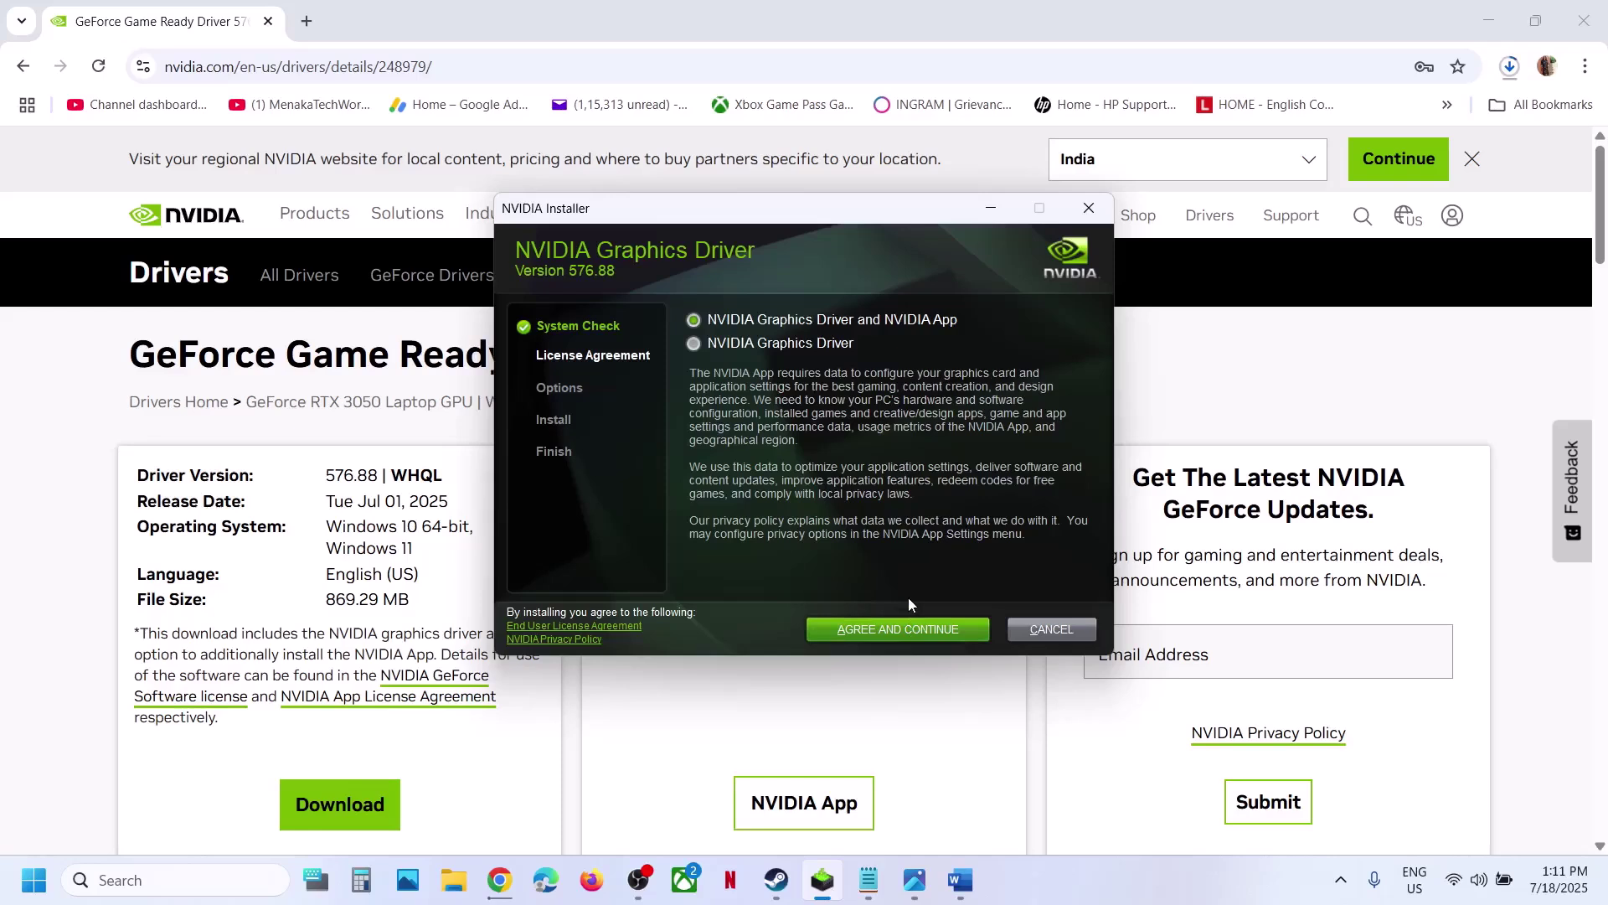
Accept the NVIDIA licence, choose Custom (Advanced) install and tick Perform a clean installation.
{"action": "left_click", "coordinate": [885, 630]}
{"action": "left_click", "coordinate": [742, 442]}
{"action": "left_click", "coordinate": [945, 630]}
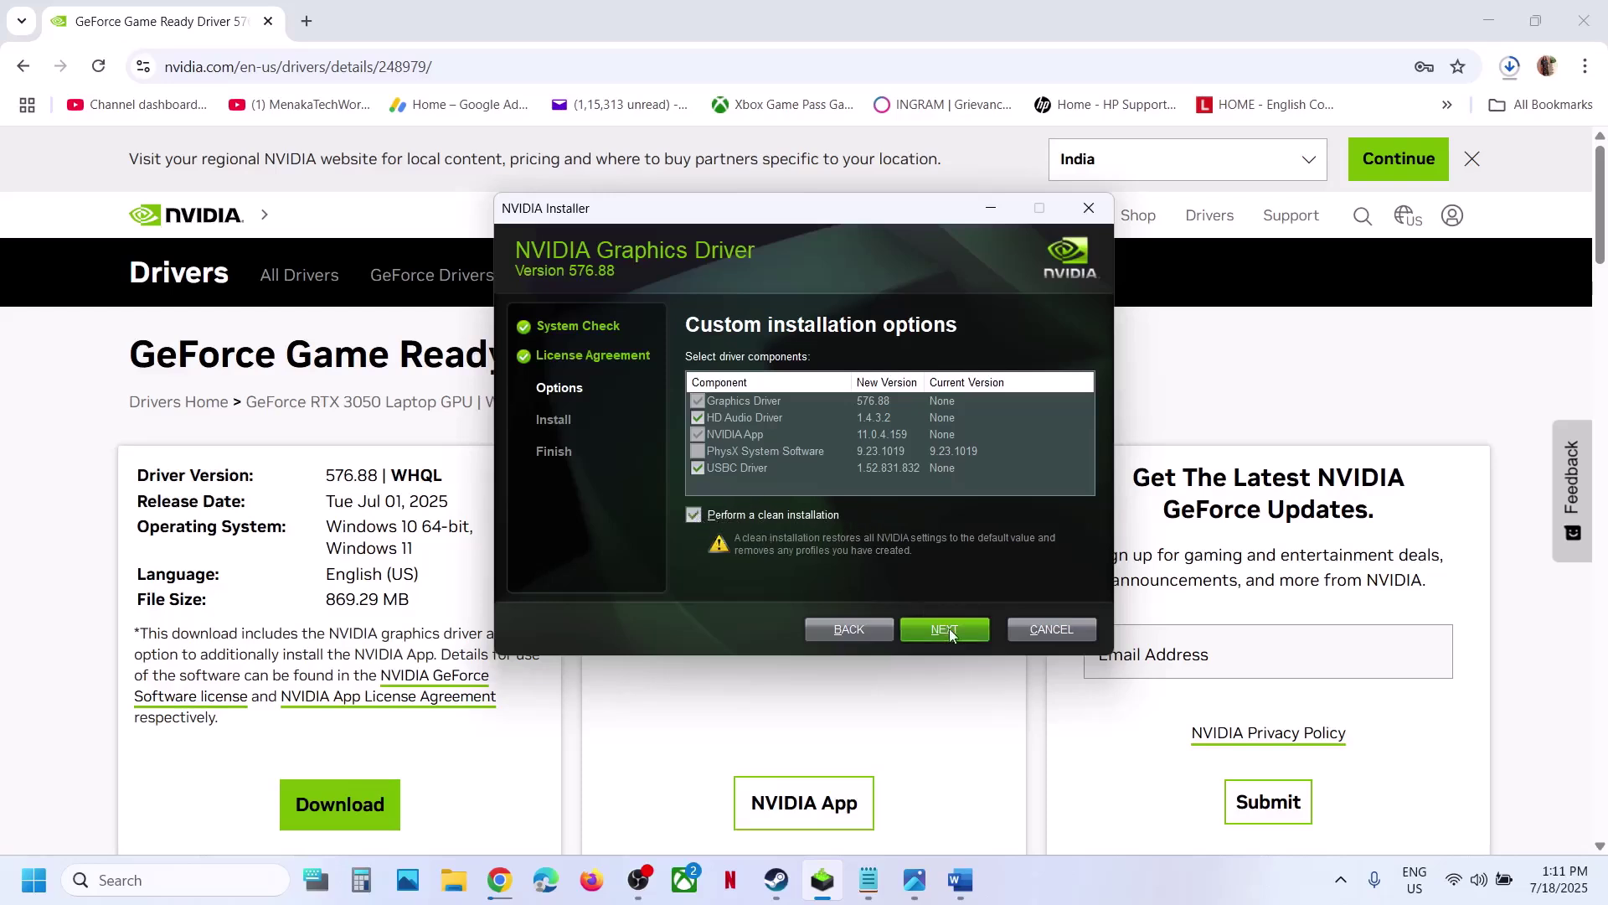
{"action": "left_click", "coordinate": [868, 703]}
Check the Start menu power options, then return to Steam and the Word guide.
{"action": "left_click", "coordinate": [46, 892]}
{"action": "left_click", "coordinate": [609, 808]}
{"action": "left_click", "coordinate": [776, 880]}
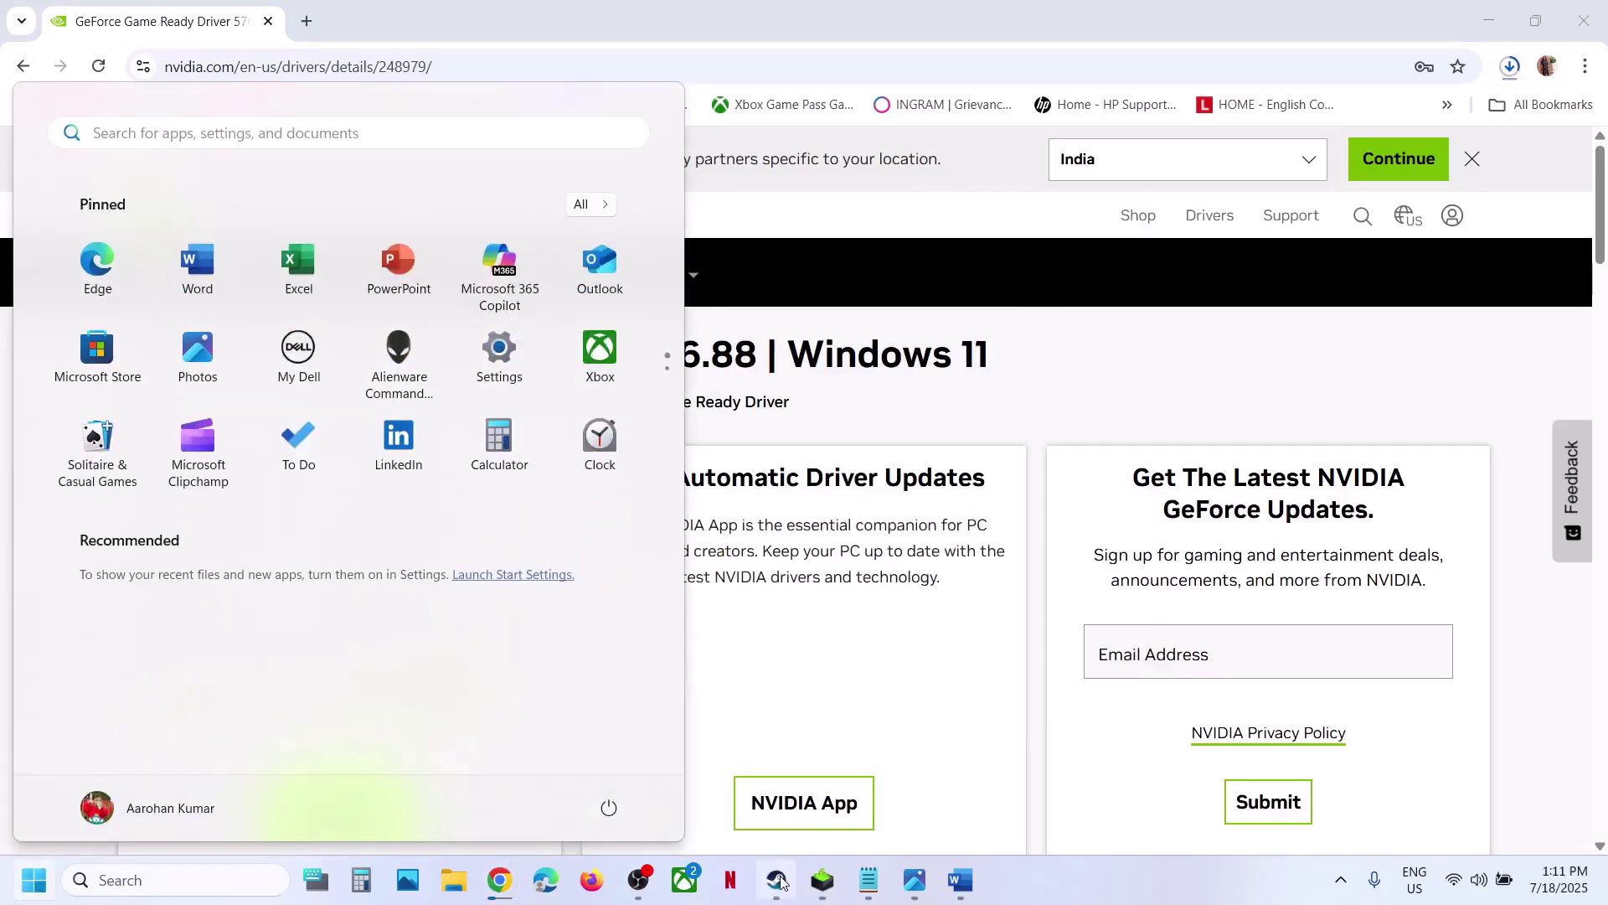
{"action": "left_click", "coordinate": [960, 880]}
Read Step 8 on rolling back the driver, then return to Chrome's NVIDIA driver results.
{"action": "scroll", "coordinate": [668, 529], "scroll_direction": "down", "scroll_amount": 2}
{"action": "scroll", "coordinate": [669, 529], "scroll_direction": "down", "scroll_amount": 1}
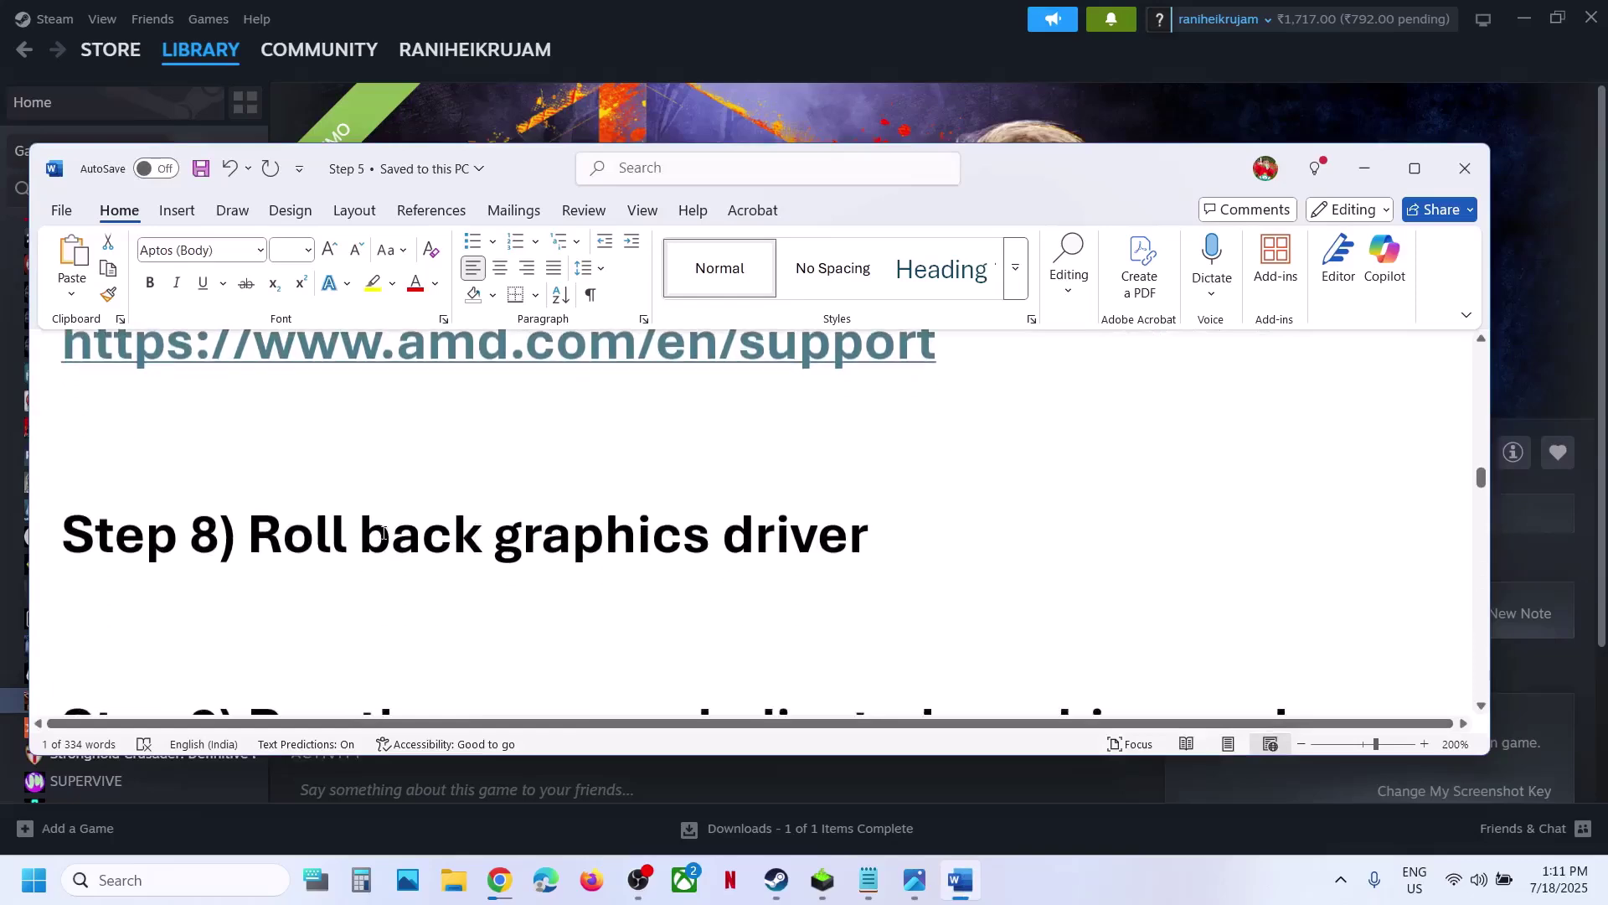
{"action": "left_click_drag", "start_coordinate": [360, 536], "coordinate": [852, 530]}
{"action": "scroll", "coordinate": [851, 520], "scroll_direction": "up", "scroll_amount": 2}
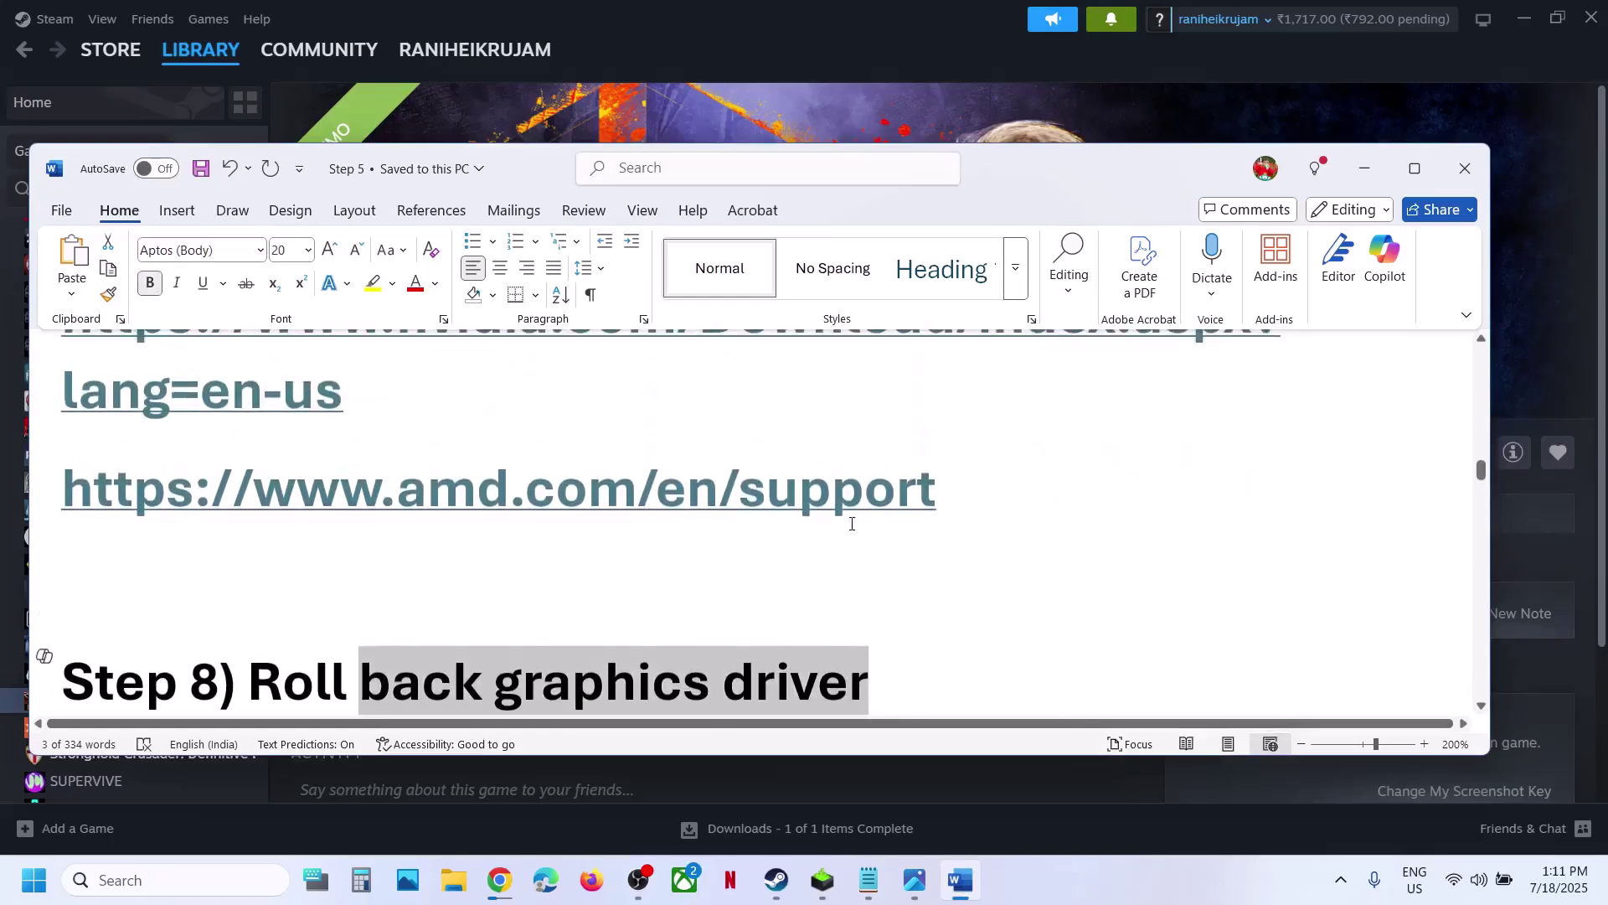
{"action": "scroll", "coordinate": [851, 520], "scroll_direction": "up", "scroll_amount": 1}
{"action": "double_click", "coordinate": [44, 454]}
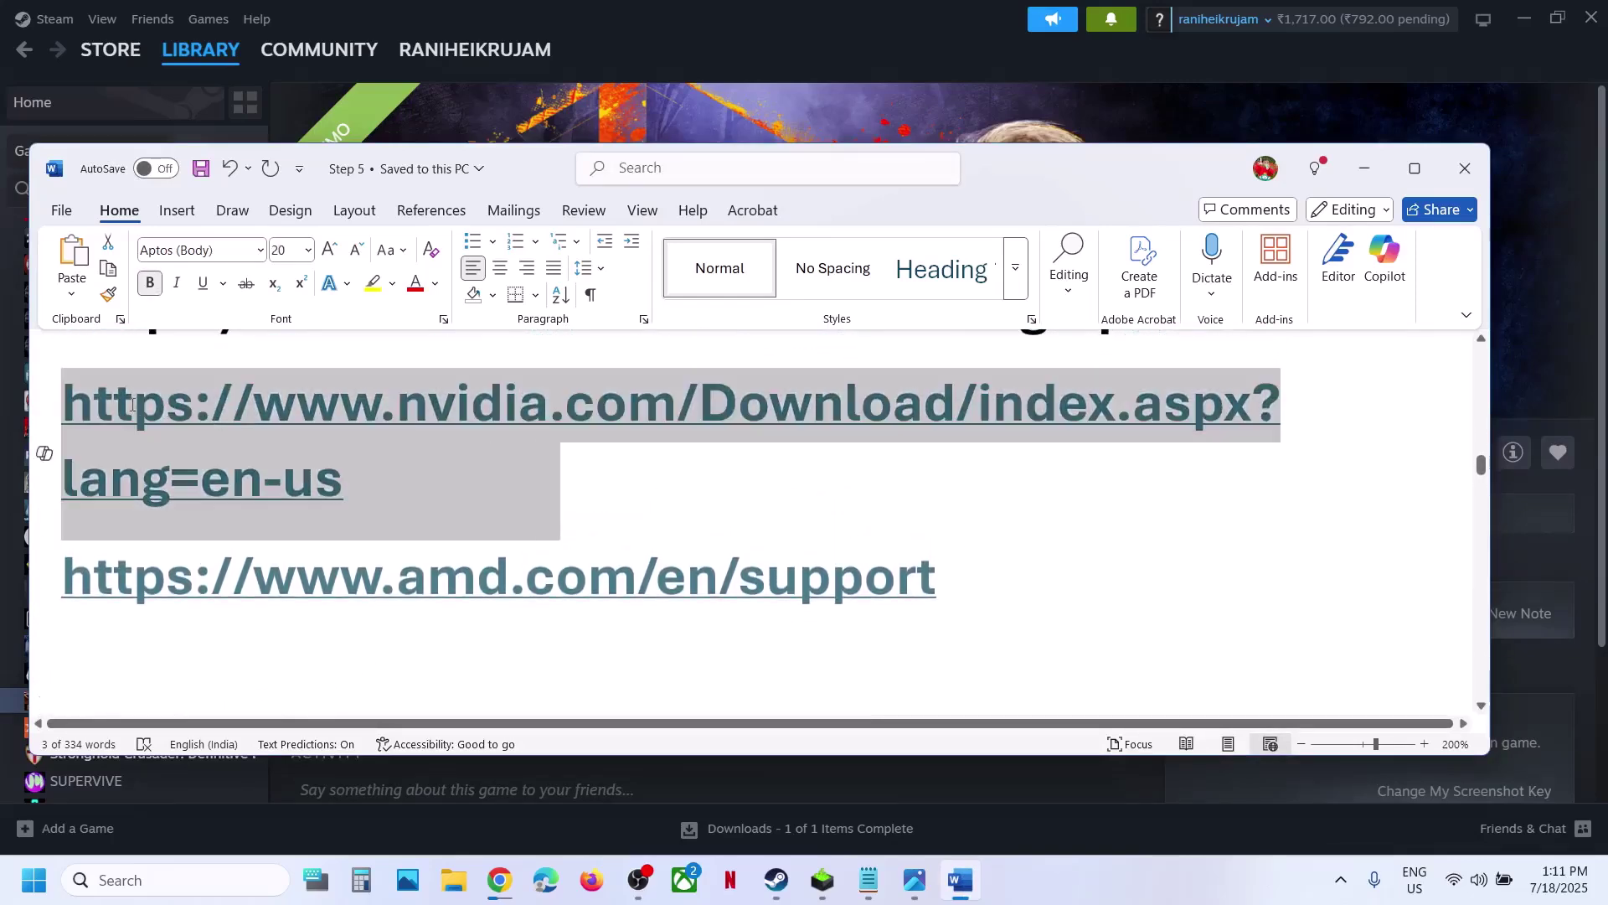
{"action": "left_click", "coordinate": [500, 880]}
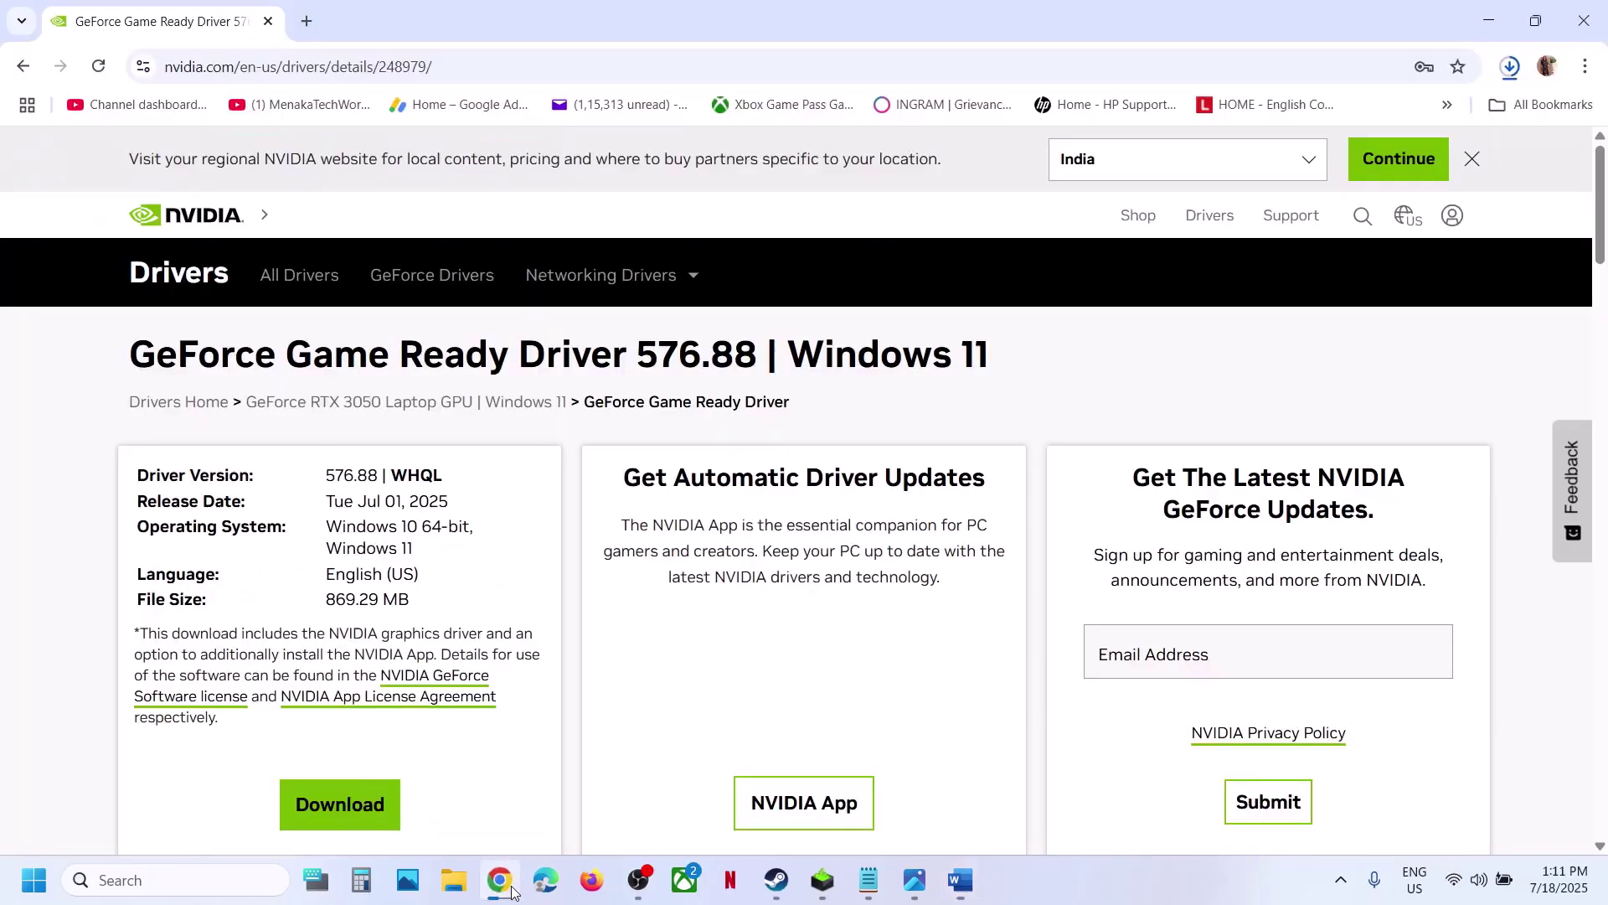
{"action": "left_click", "coordinate": [23, 70]}
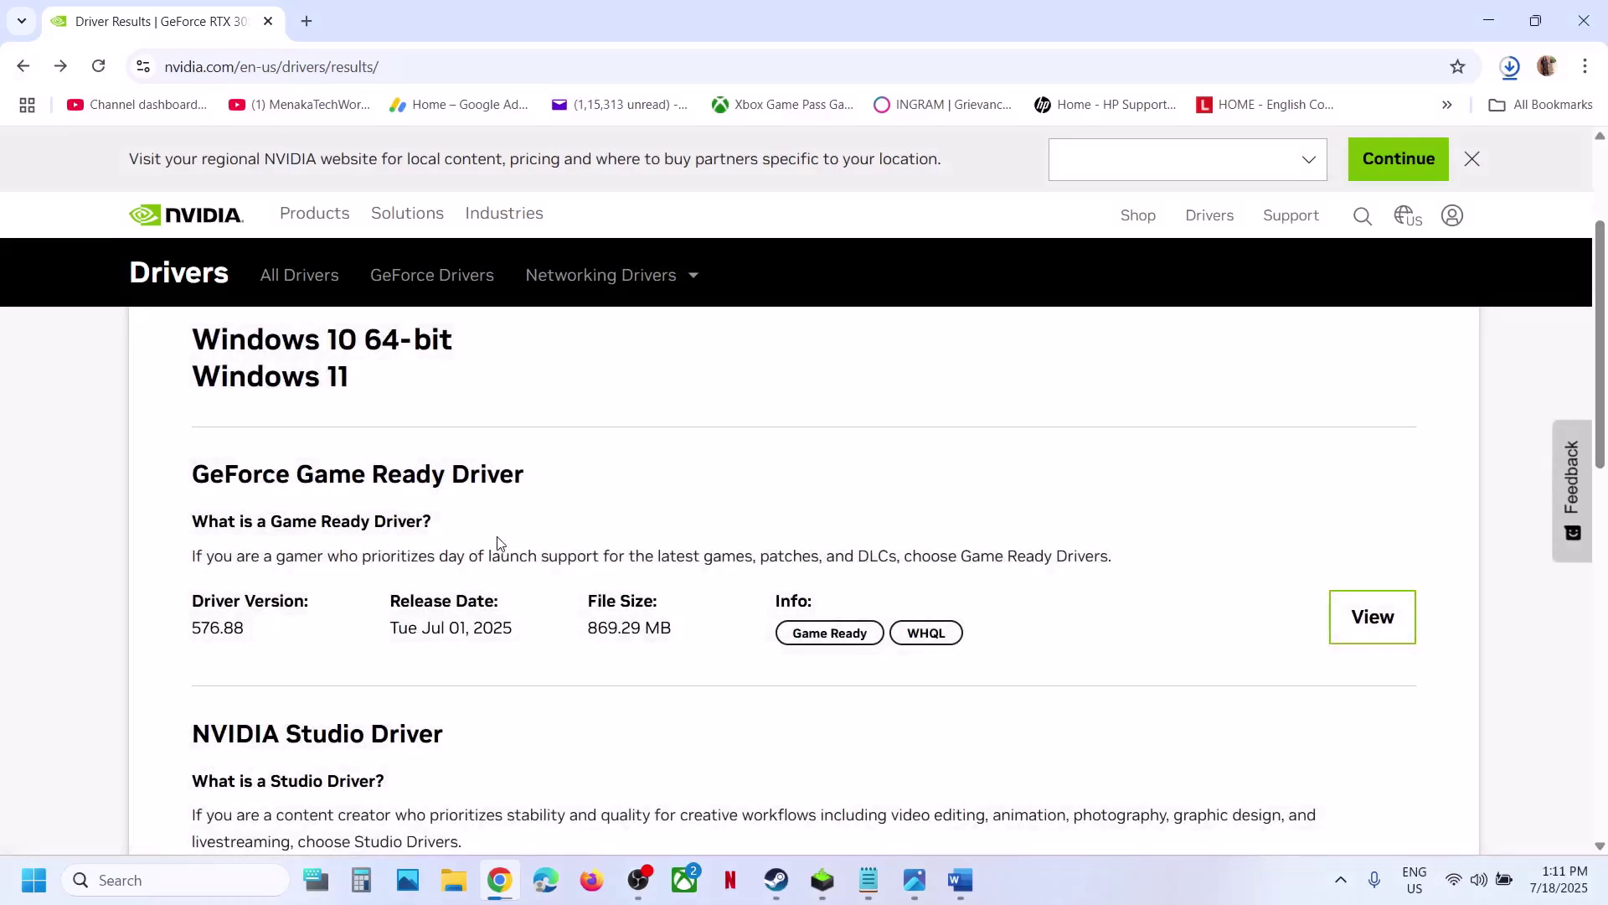
Expand the older driver versions list and scroll down to version 566.36.
{"action": "scroll", "coordinate": [498, 538], "scroll_direction": "down", "scroll_amount": 3}
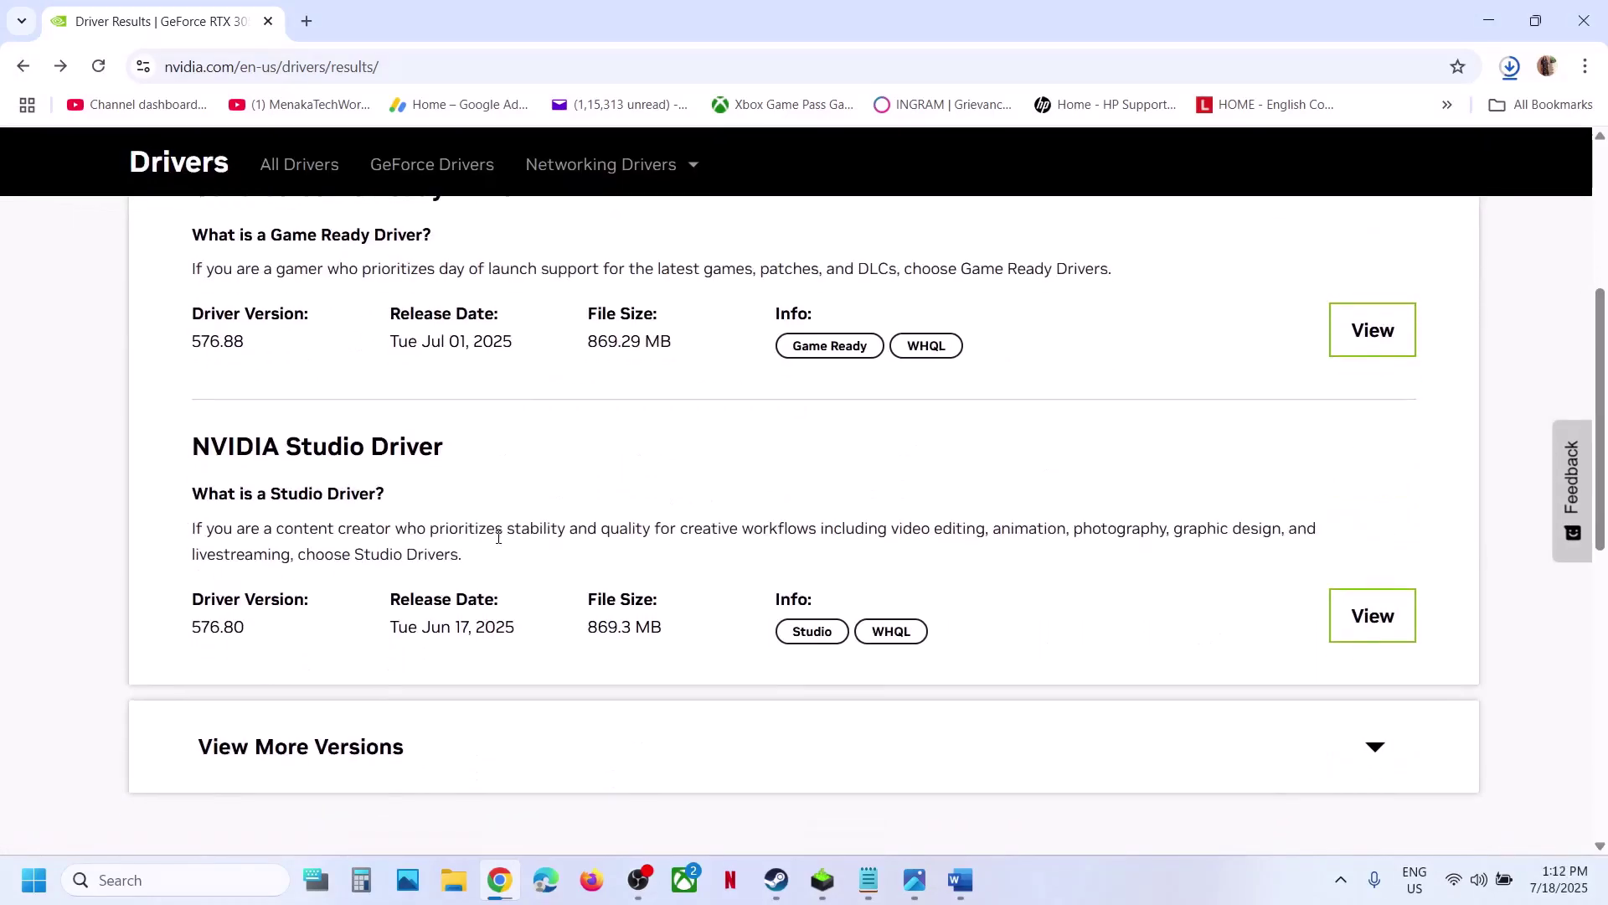
{"action": "scroll", "coordinate": [497, 538], "scroll_direction": "down", "scroll_amount": 1}
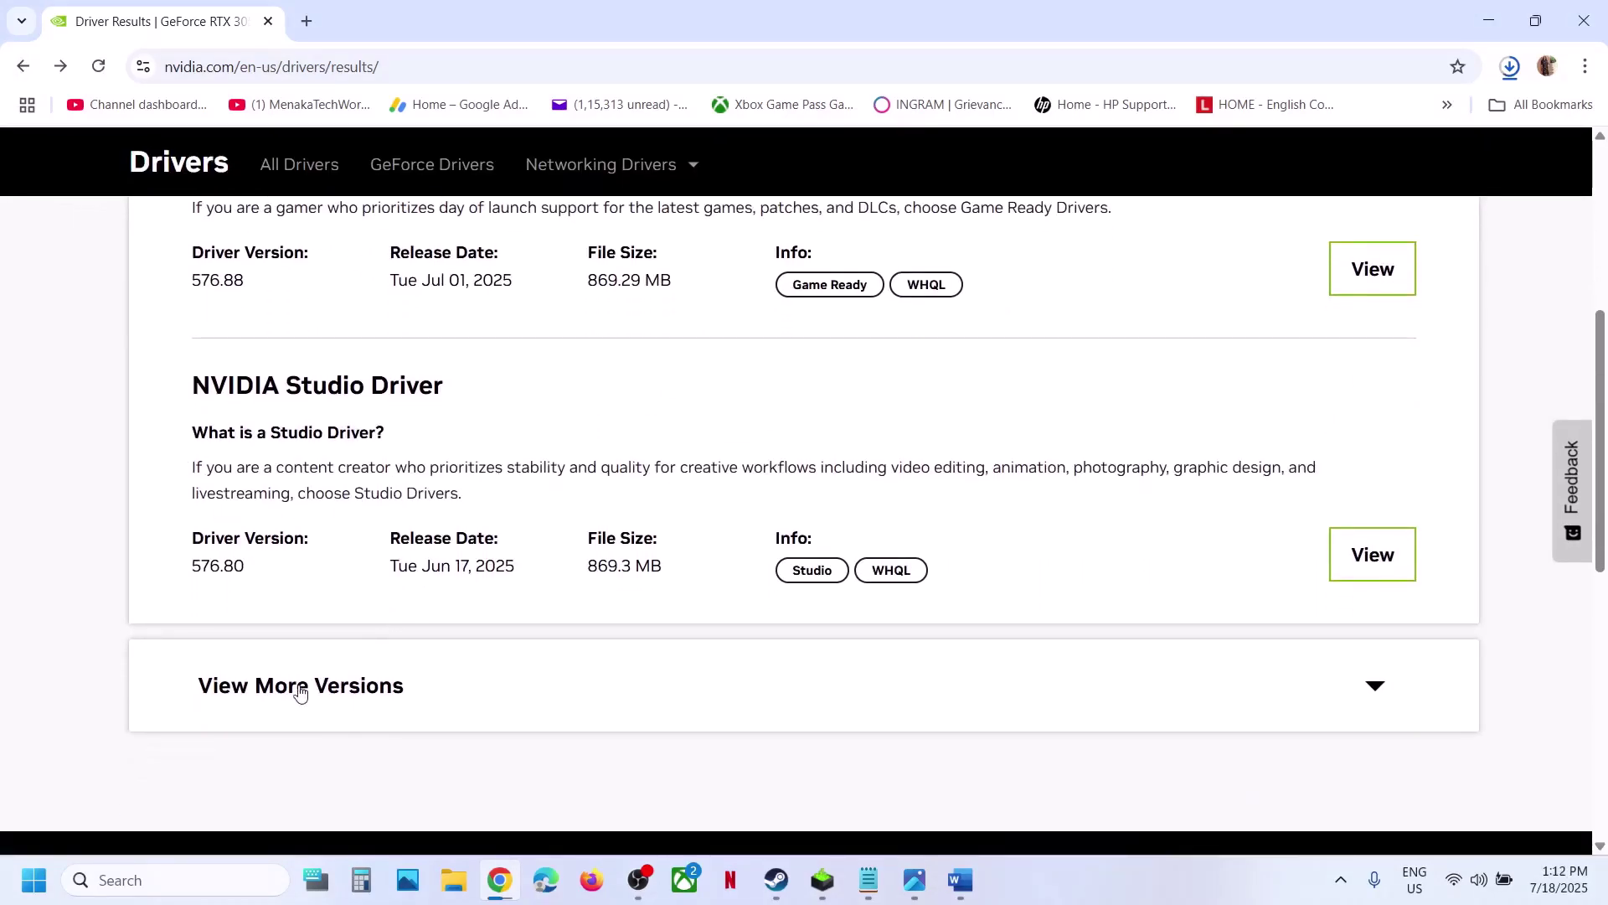
{"action": "left_click", "coordinate": [340, 687]}
{"action": "scroll", "coordinate": [340, 698], "scroll_direction": "down", "scroll_amount": 3}
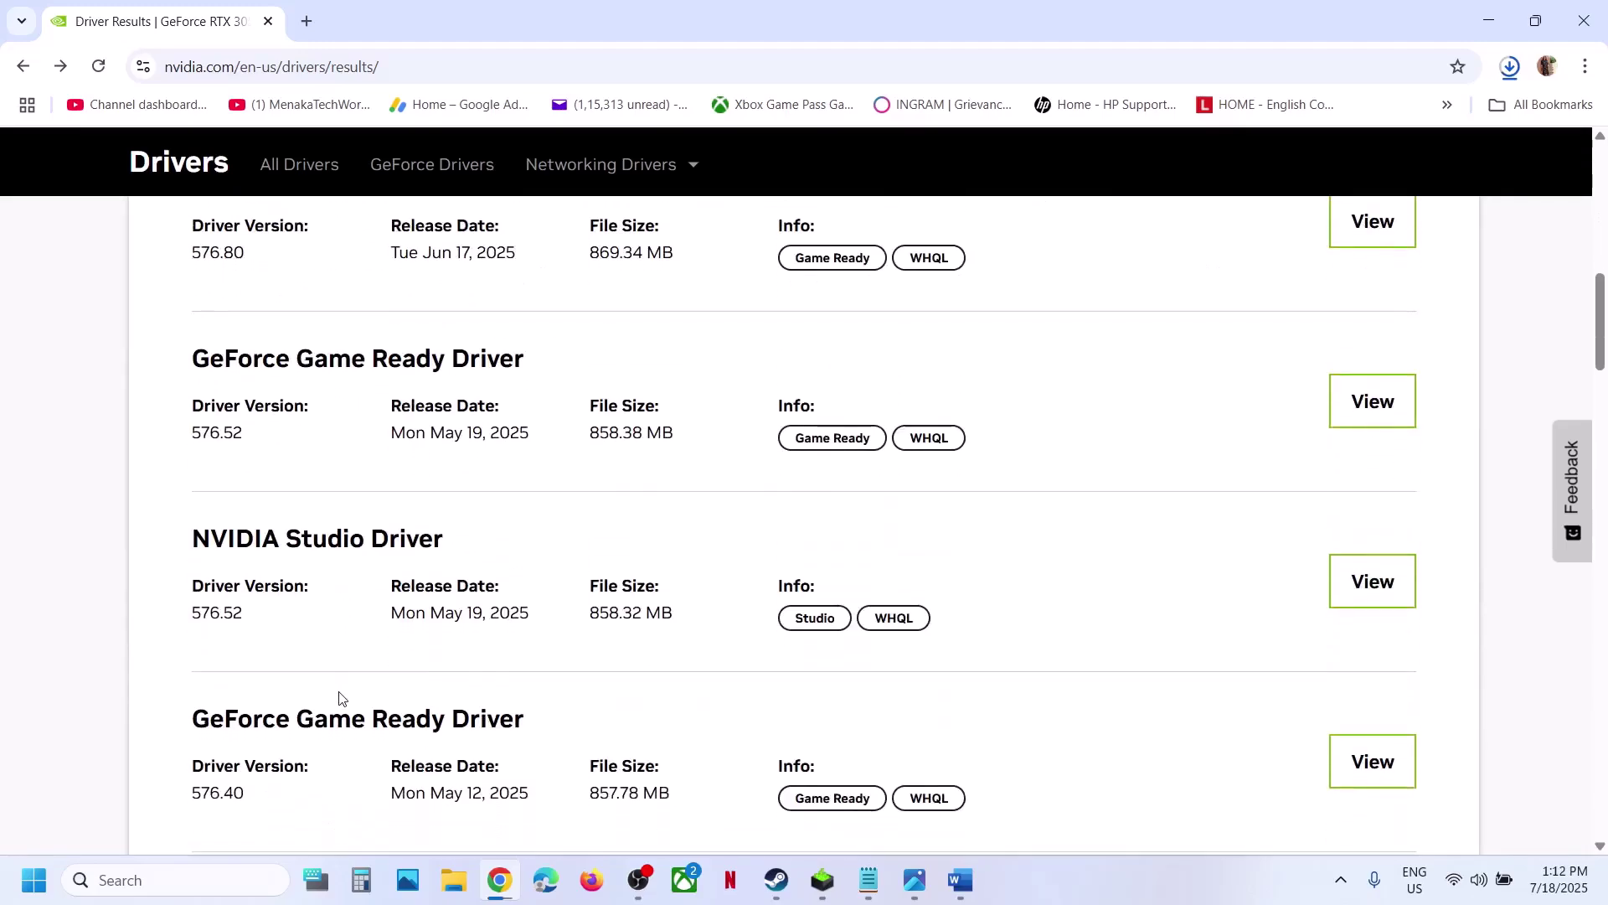
{"action": "scroll", "coordinate": [339, 698], "scroll_direction": "up", "scroll_amount": 2}
{"action": "scroll", "coordinate": [339, 698], "scroll_direction": "down", "scroll_amount": 5}
{"action": "scroll", "coordinate": [340, 698], "scroll_direction": "up", "scroll_amount": 2}
{"action": "scroll", "coordinate": [241, 636], "scroll_direction": "down", "scroll_amount": 2}
{"action": "left_click_drag", "start_coordinate": [193, 573], "coordinate": [280, 586]}
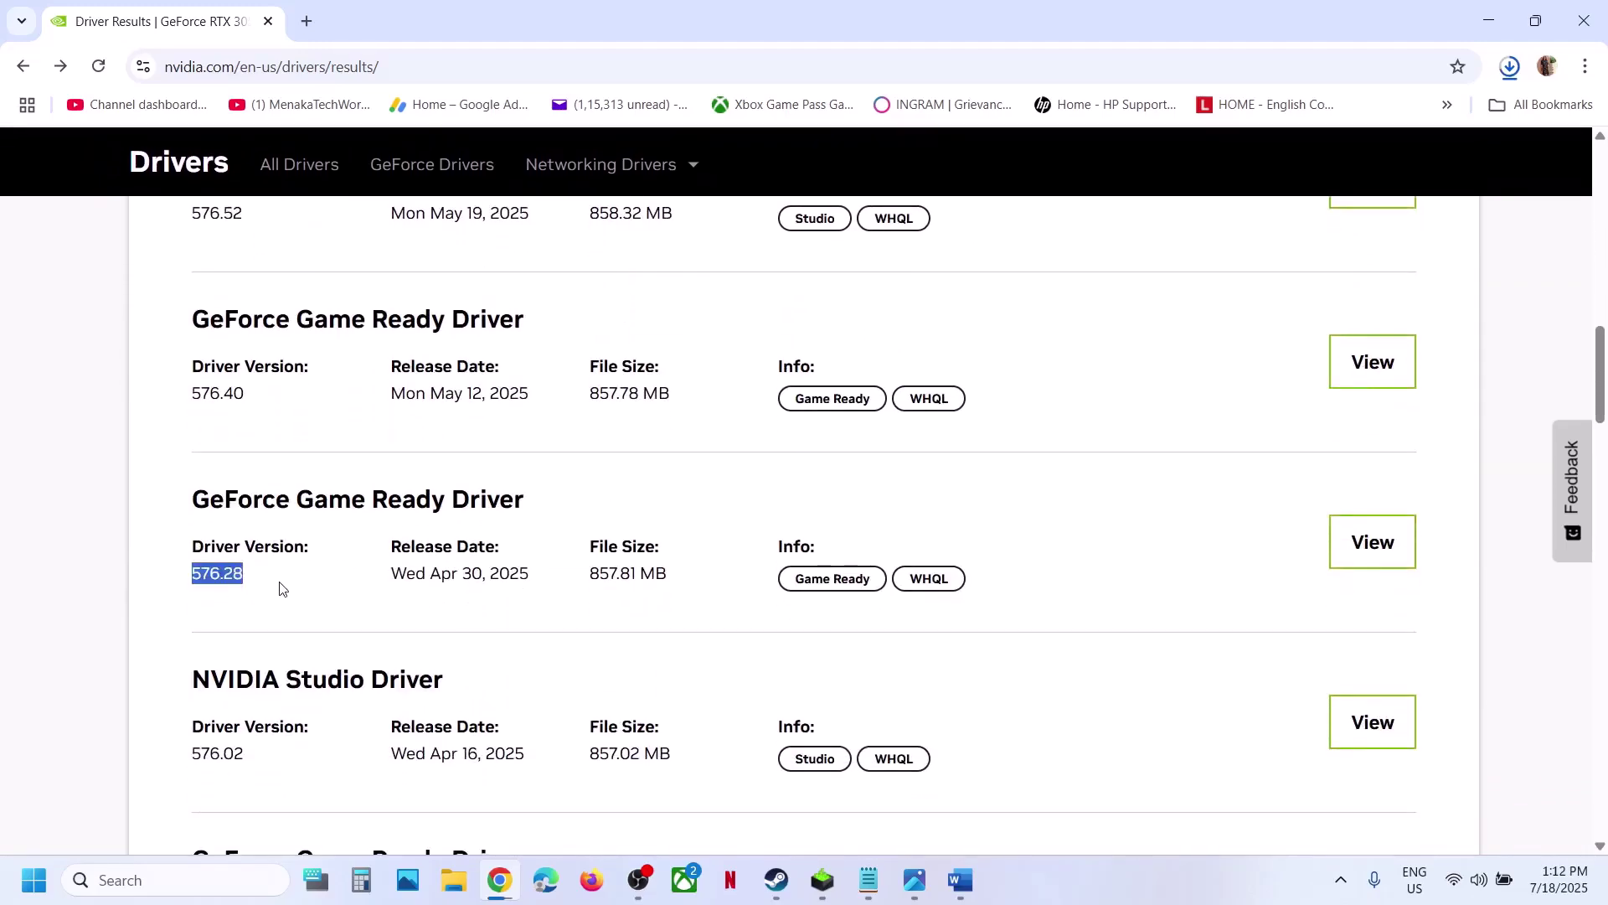
{"action": "scroll", "coordinate": [280, 586], "scroll_direction": "down", "scroll_amount": 3}
{"action": "scroll", "coordinate": [281, 587], "scroll_direction": "down", "scroll_amount": 8}
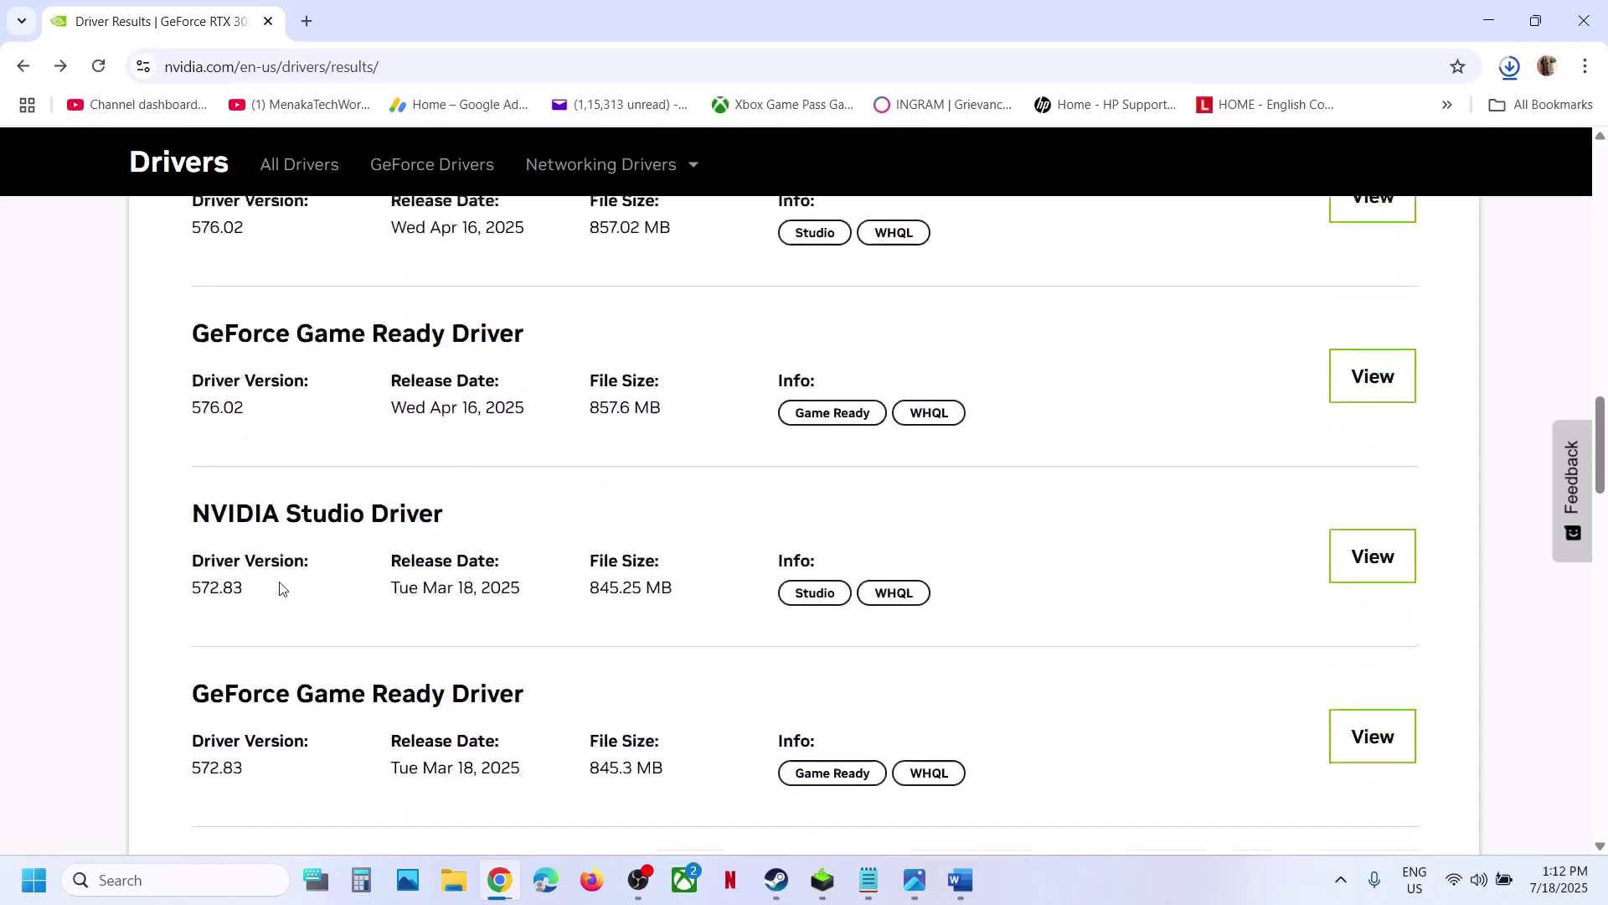
{"action": "scroll", "coordinate": [280, 586], "scroll_direction": "down", "scroll_amount": 20}
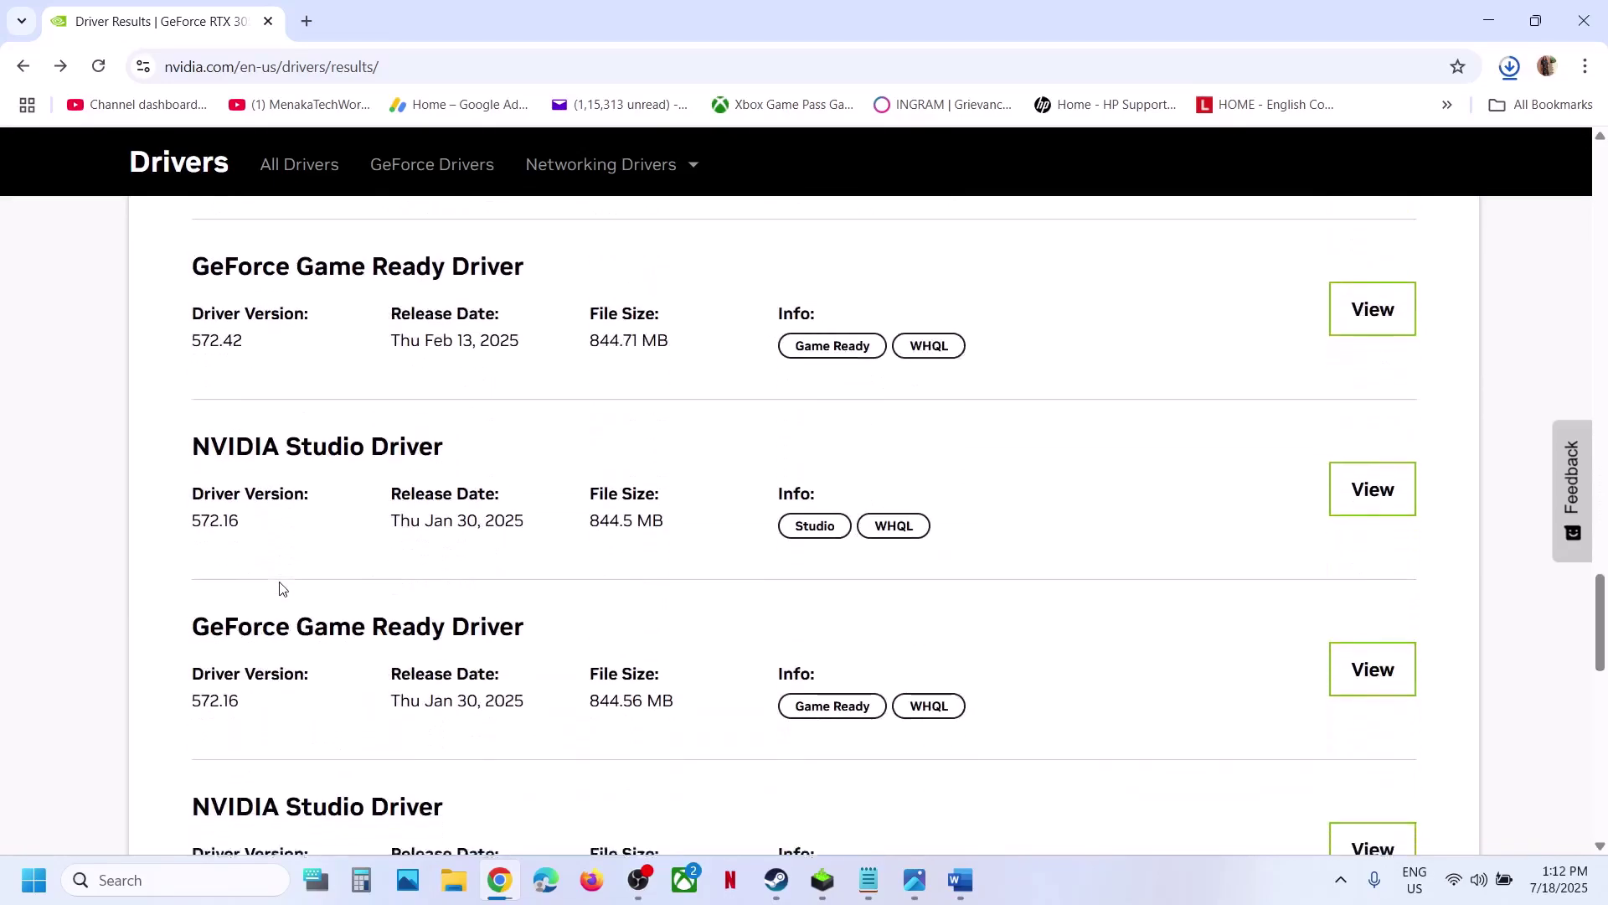
{"action": "scroll", "coordinate": [255, 685], "scroll_direction": "up", "scroll_amount": 1}
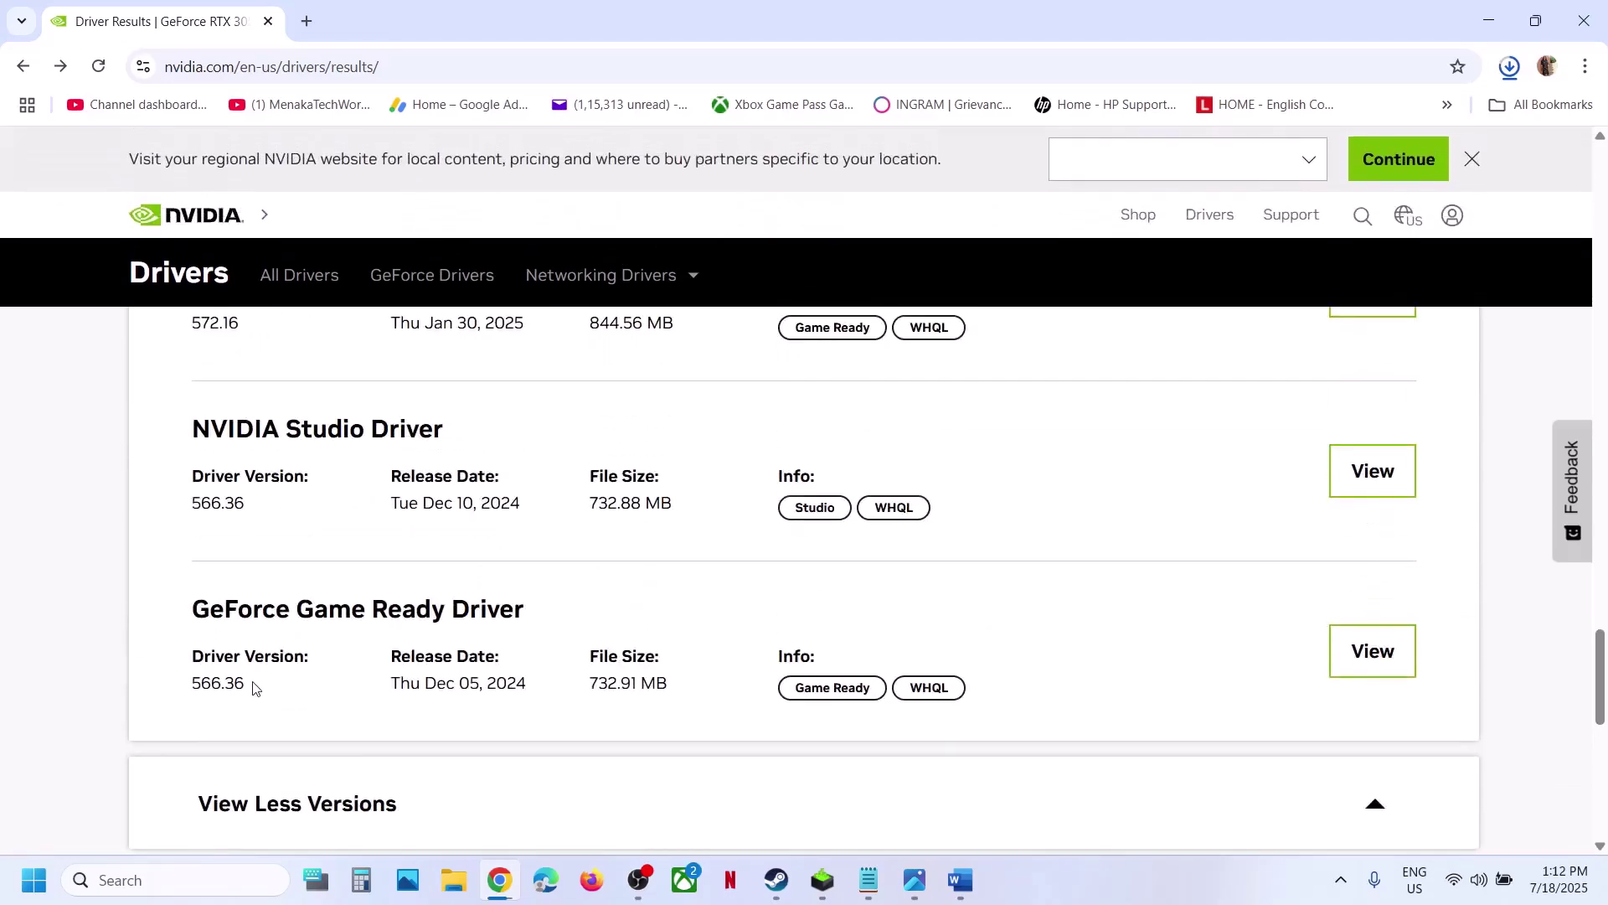
Open the details page for Game Ready Driver 566.36 from Dec 05, 2024.
{"action": "left_click_drag", "start_coordinate": [191, 688], "coordinate": [304, 686]}
{"action": "left_click", "coordinate": [243, 685]}
{"action": "left_click_drag", "start_coordinate": [243, 616], "coordinate": [522, 612]}
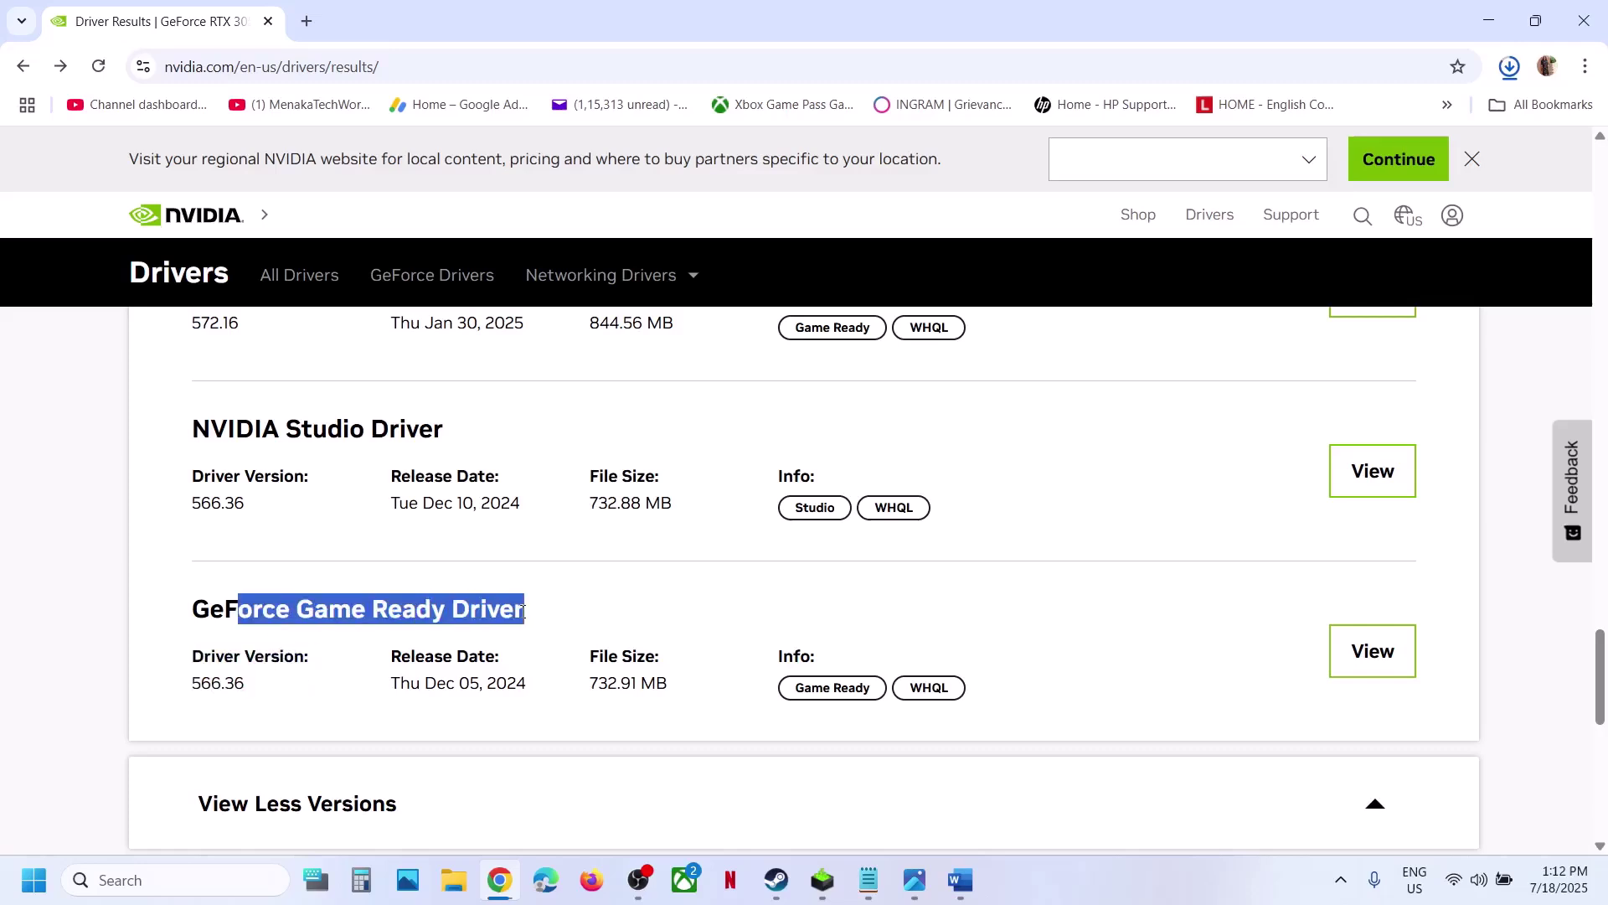
{"action": "left_click", "coordinate": [1399, 667]}
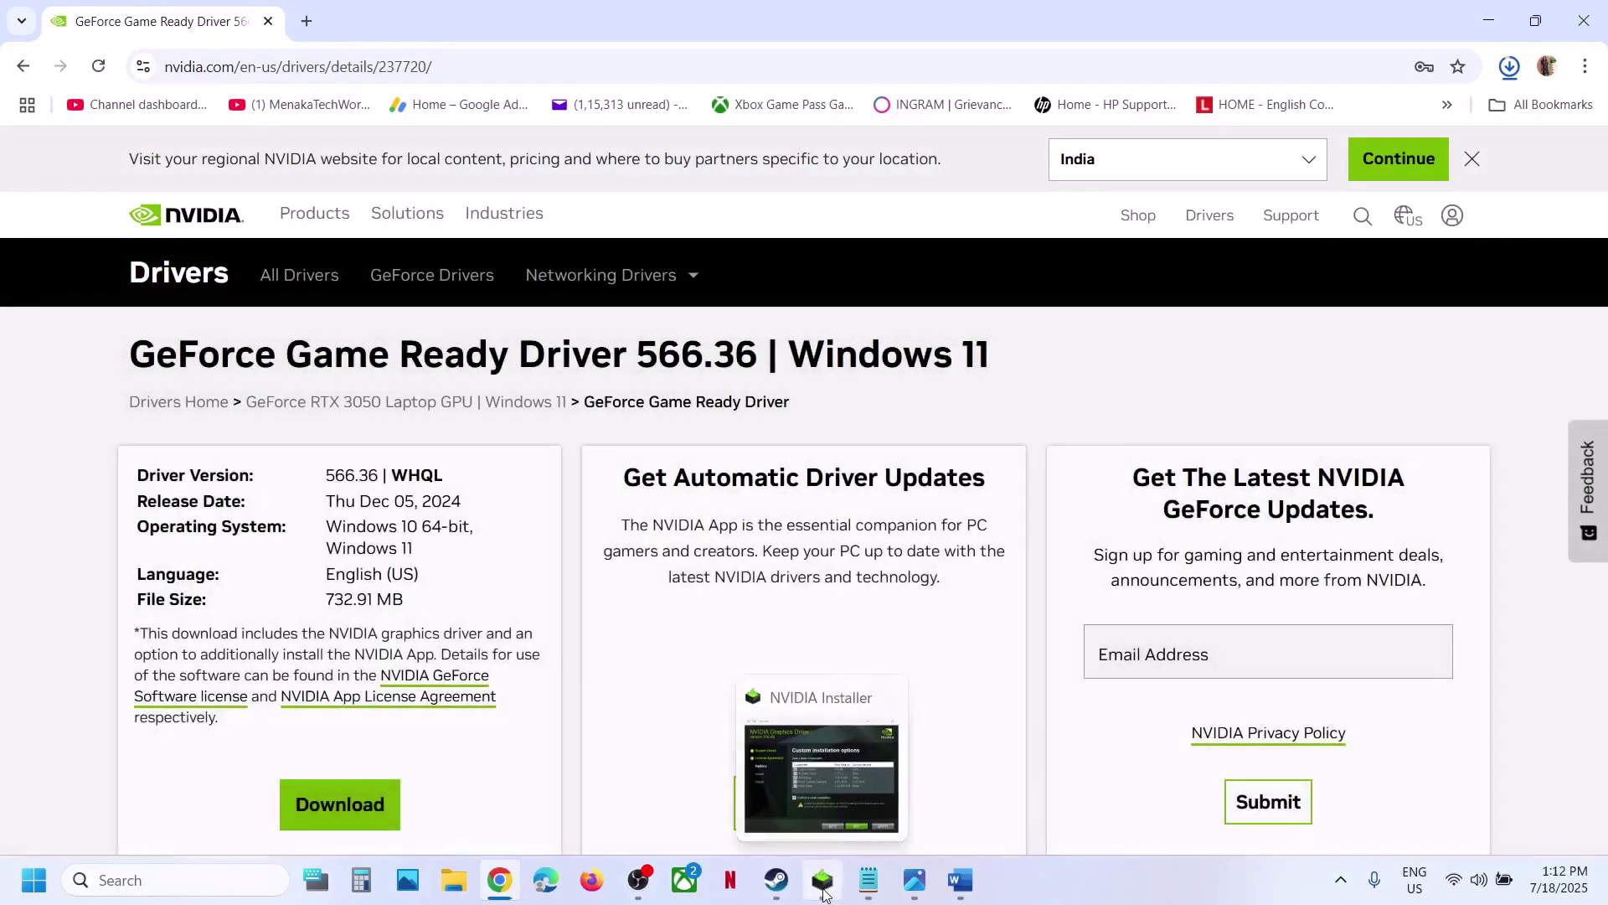
{"action": "left_click", "coordinate": [823, 893]}
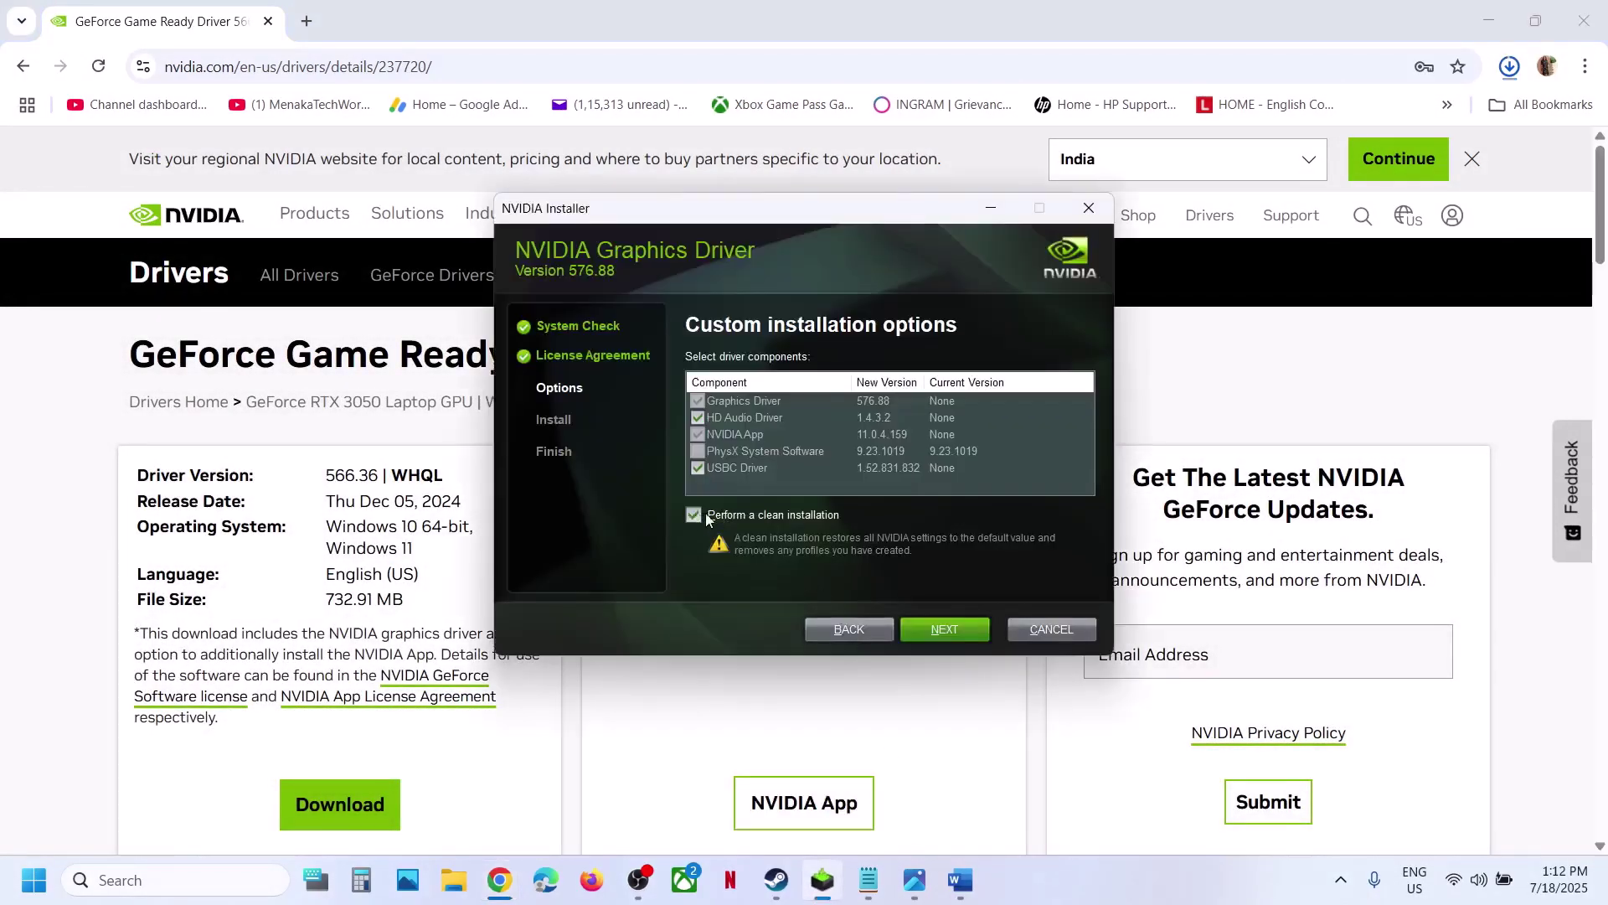
Search Windows for graphics settings, using the word from Step 9 of the Word guide.
{"action": "left_click", "coordinate": [757, 724]}
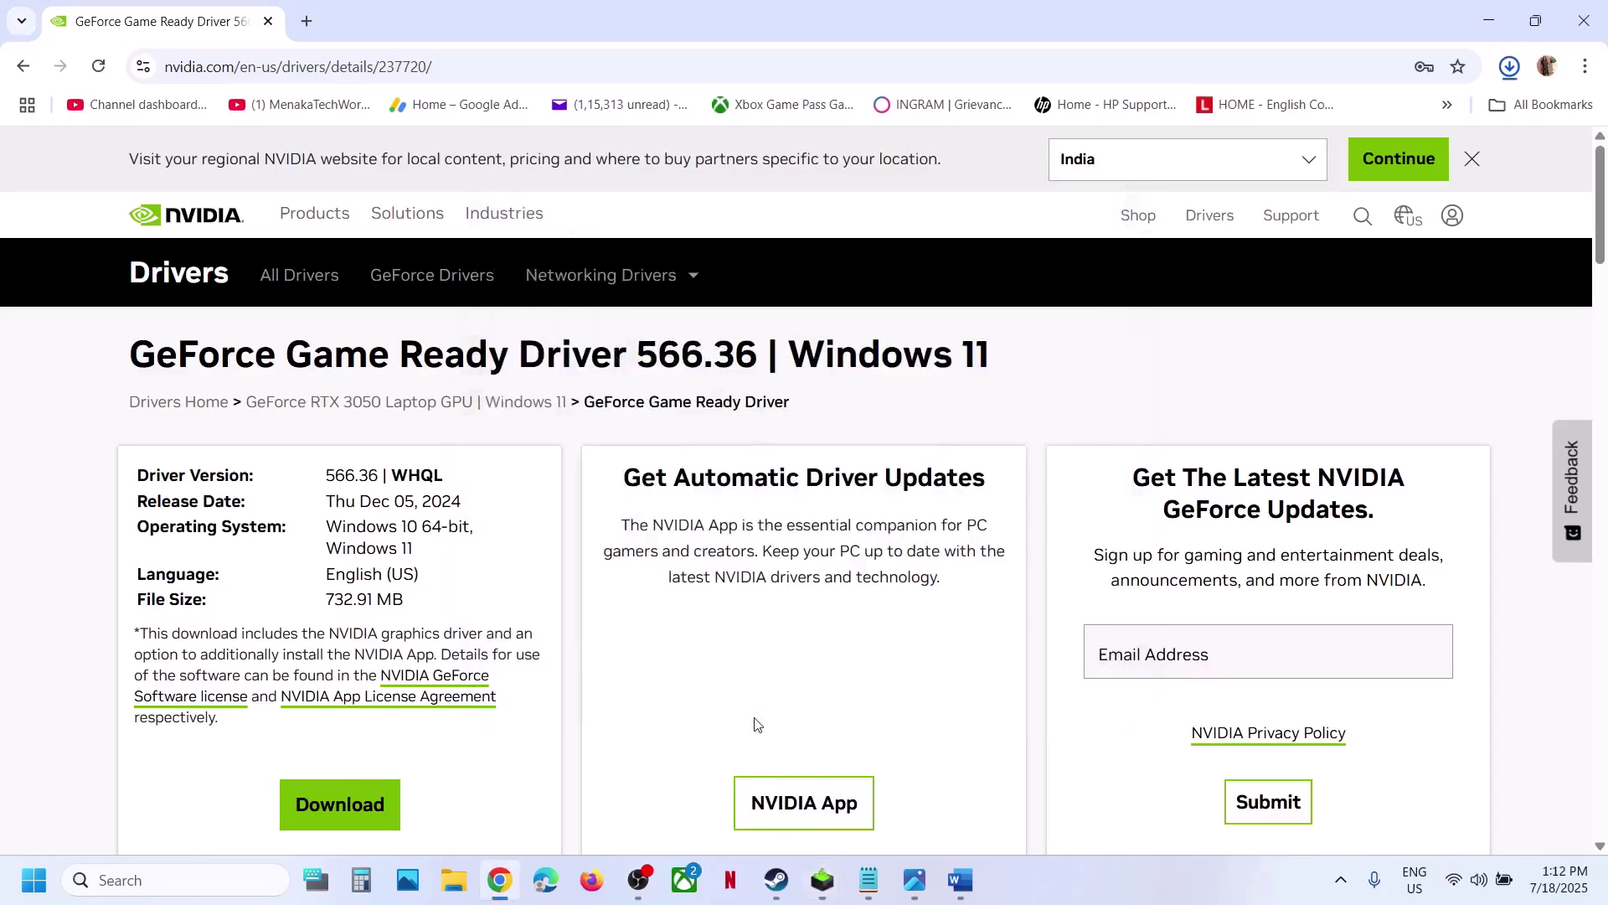
{"action": "left_click", "coordinate": [776, 880]}
{"action": "left_click", "coordinate": [966, 886]}
{"action": "scroll", "coordinate": [645, 561], "scroll_direction": "down", "scroll_amount": 6}
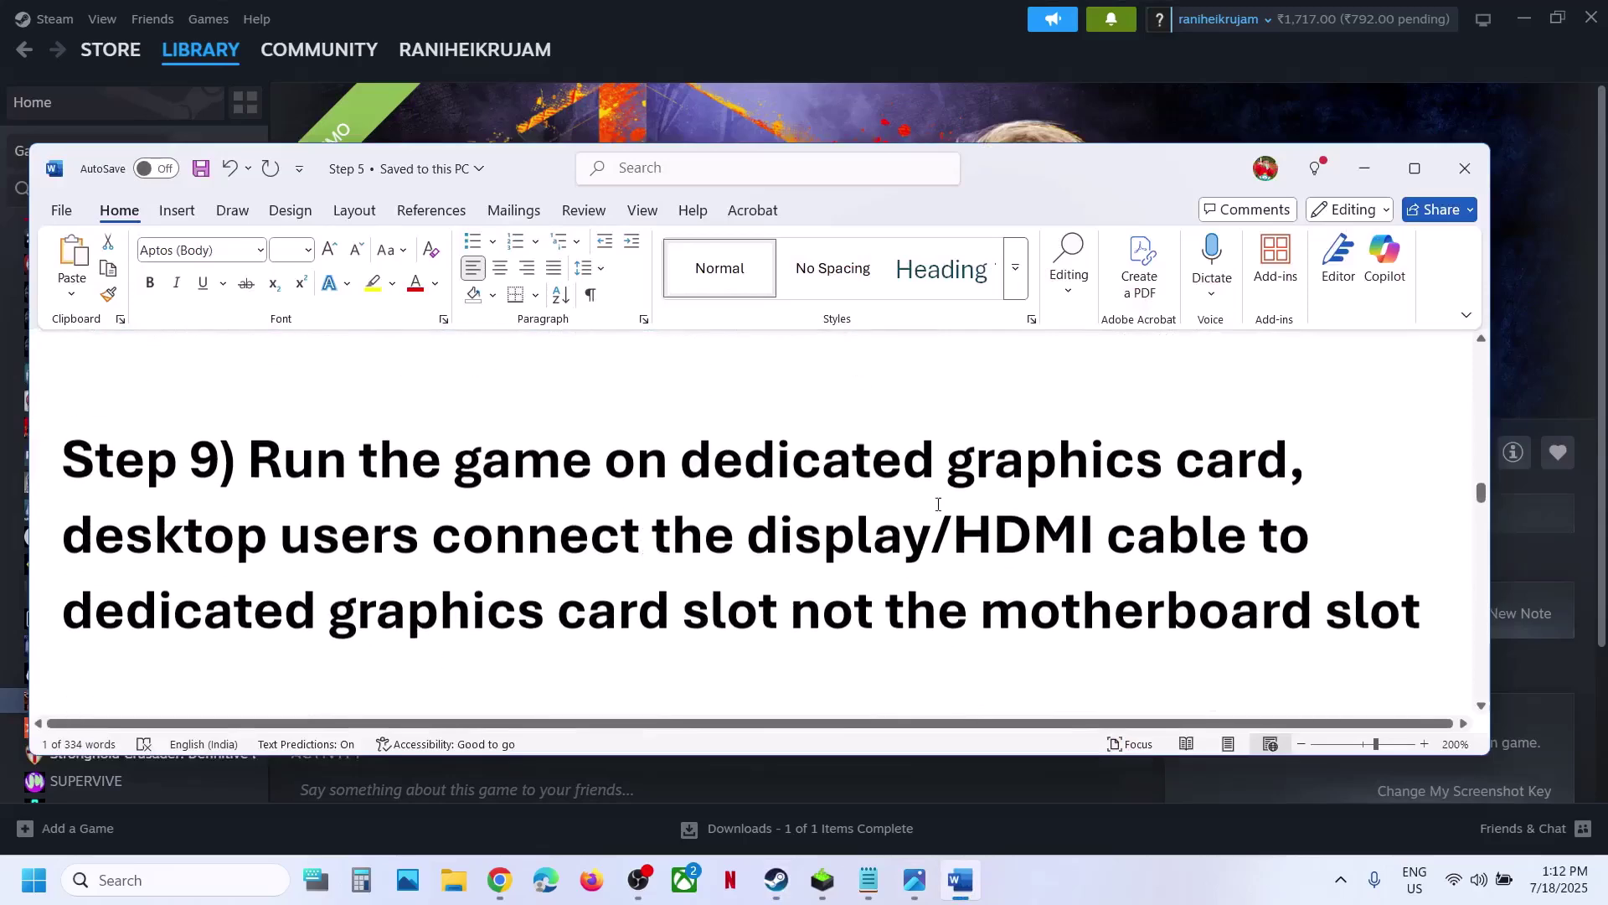
{"action": "double_click", "coordinate": [1008, 479]}
{"action": "key", "text": "ctrl+c"}
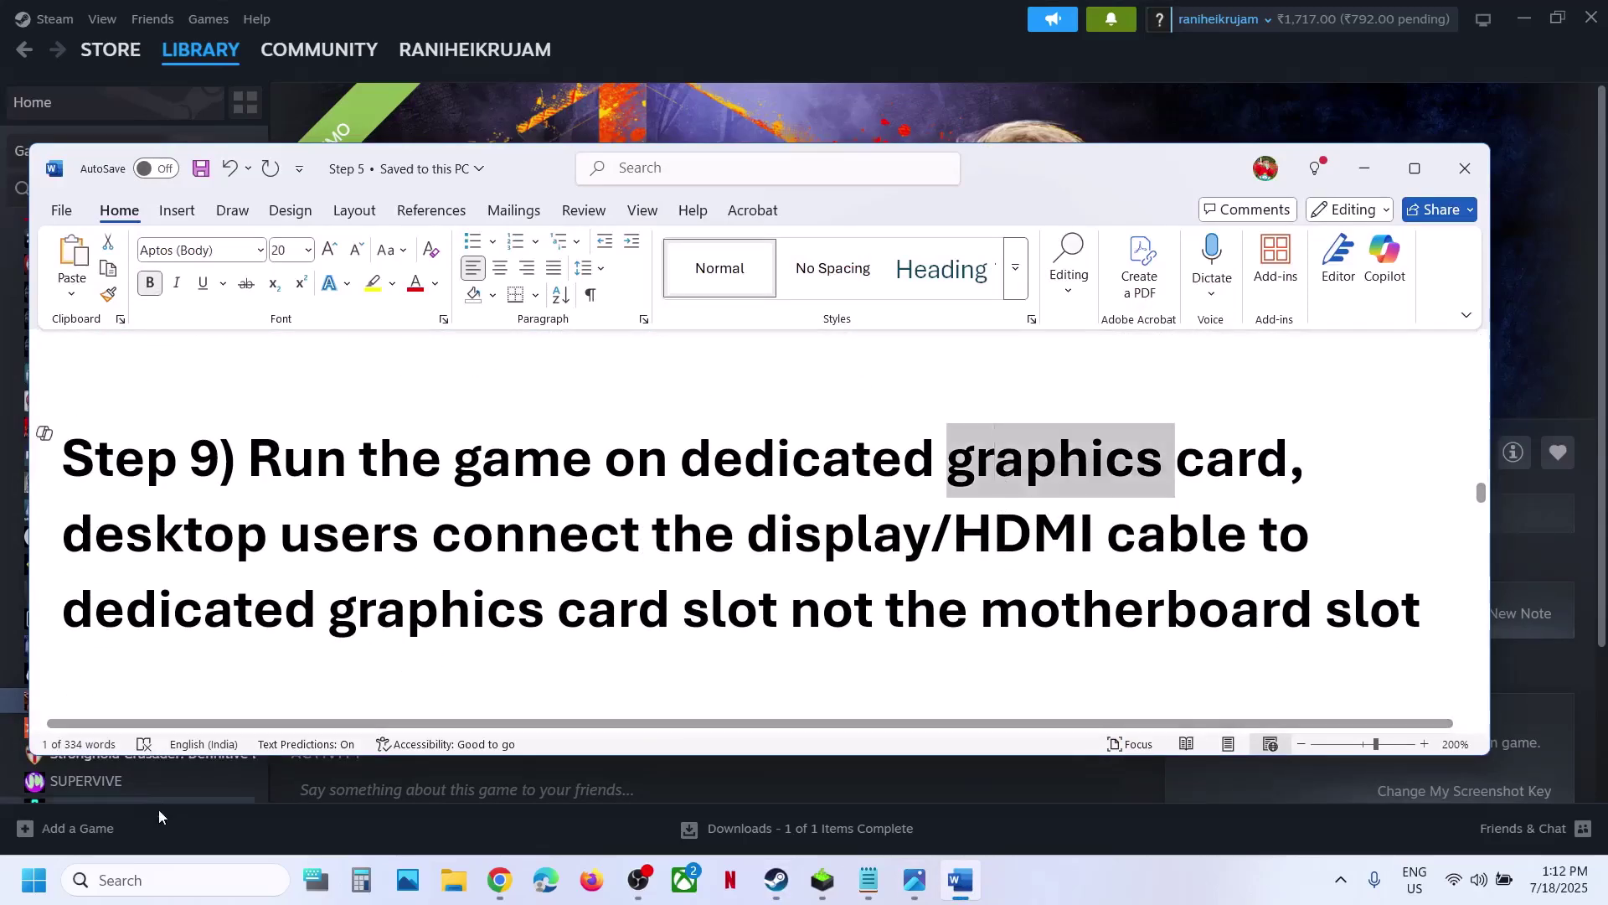
{"action": "left_click", "coordinate": [117, 880]}
{"action": "key", "text": "ctrl+v"}
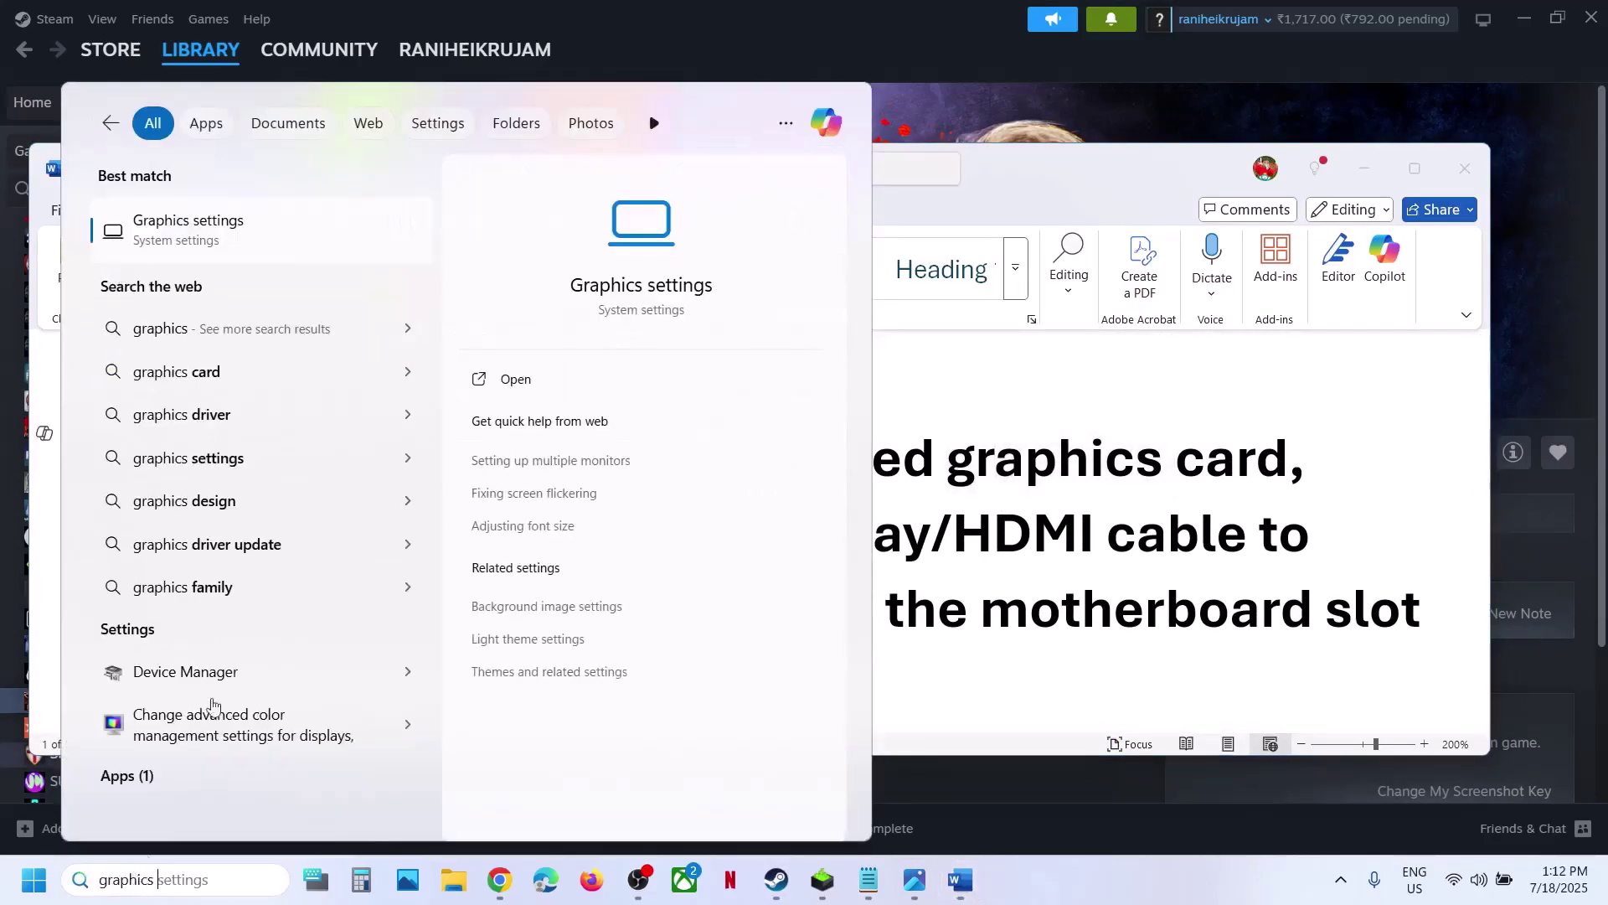
Add StreetFighter6.exe as a desktop app in Graphics settings.
{"action": "left_click", "coordinate": [245, 237]}
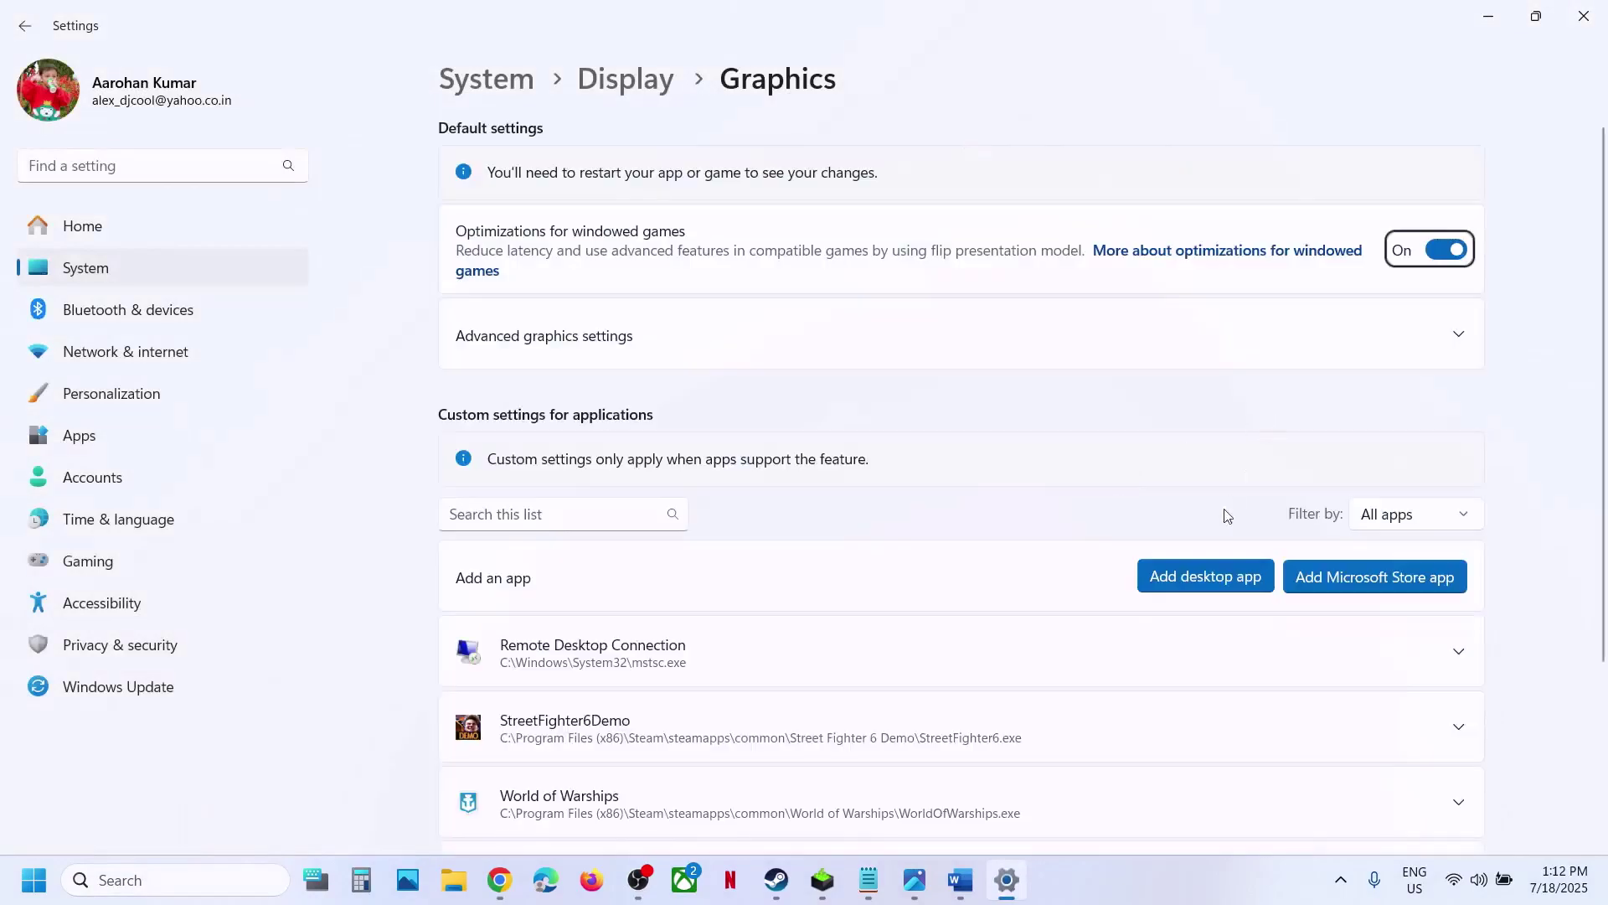
{"action": "left_click", "coordinate": [1188, 577]}
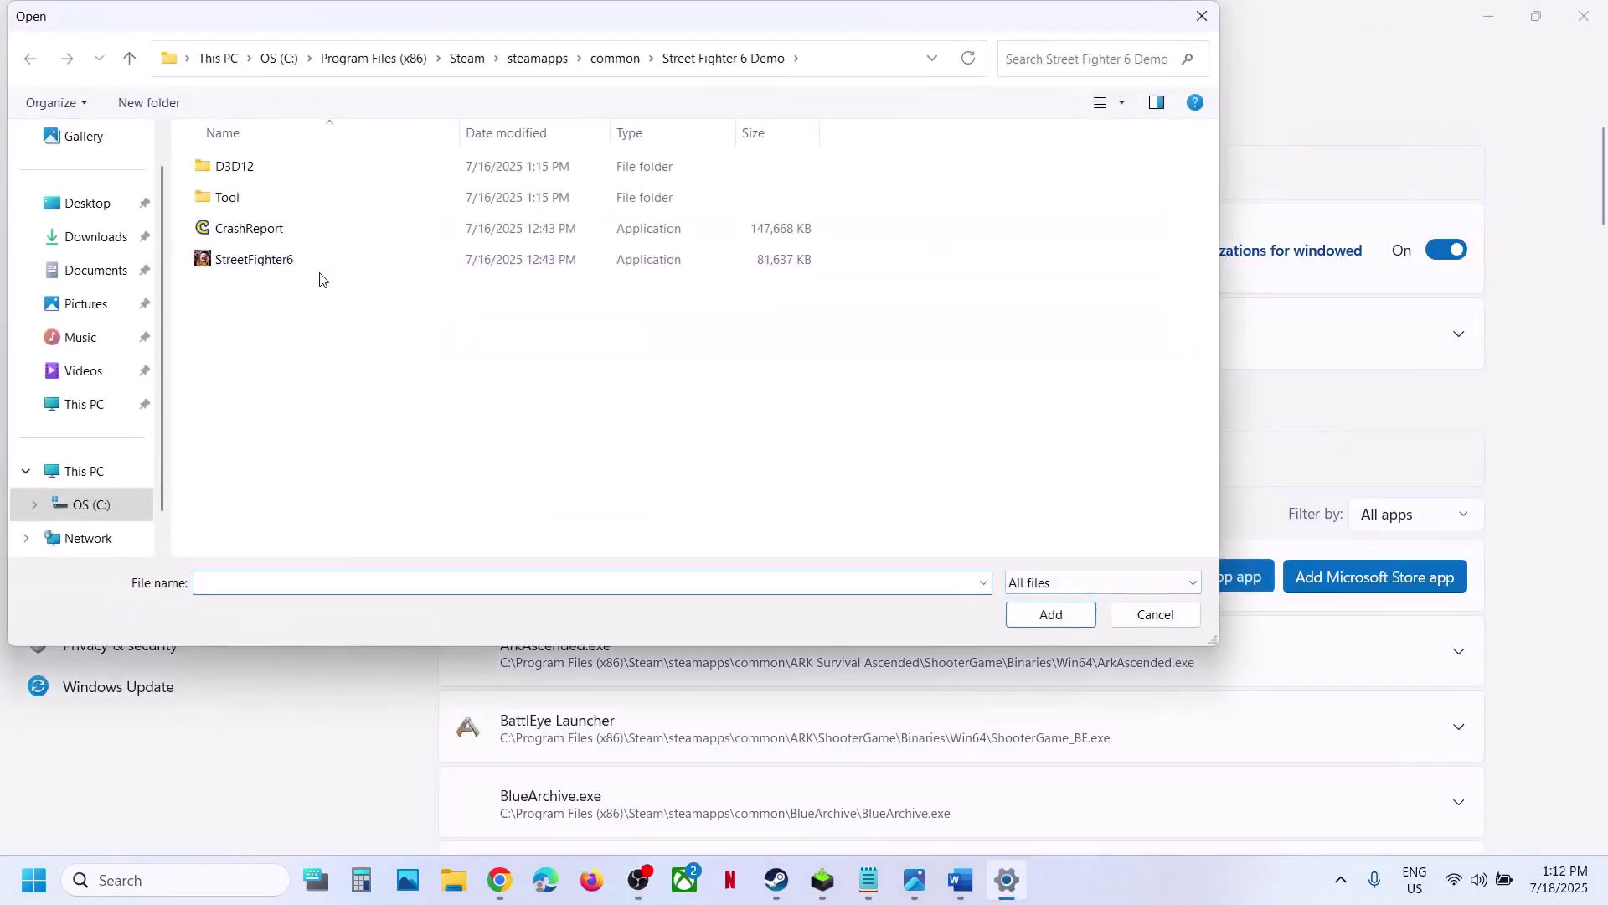
{"action": "left_click", "coordinate": [314, 261]}
{"action": "left_click", "coordinate": [1039, 615]}
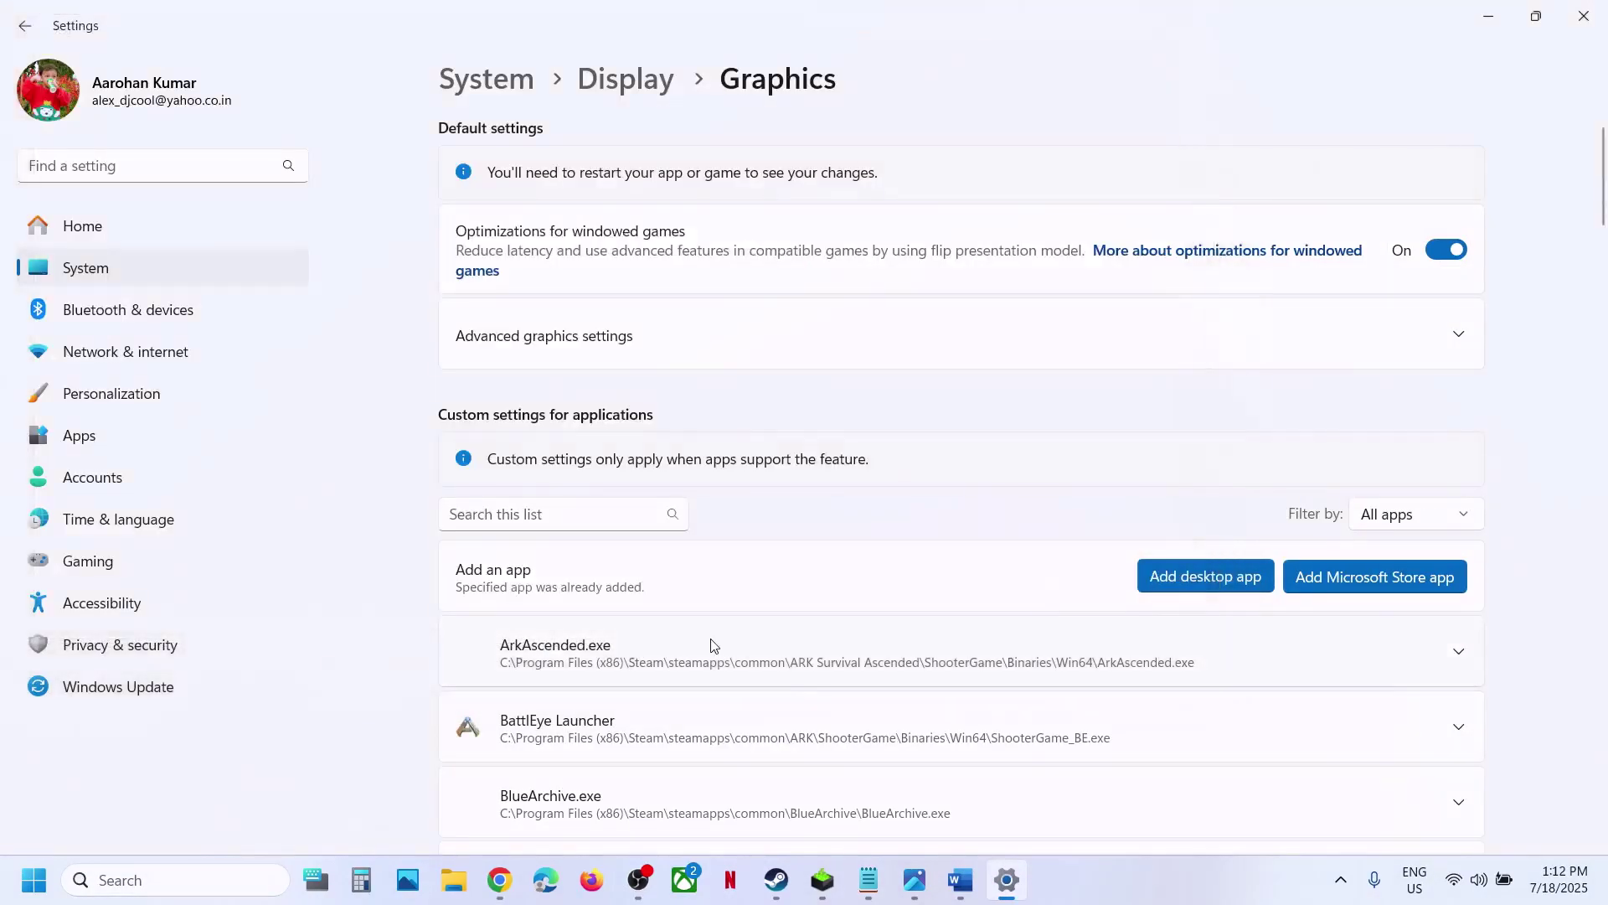
Set StreetFighter6Demo's GPU preference to High Performance (RTX 3050) and close Settings.
{"action": "scroll", "coordinate": [709, 645], "scroll_direction": "down", "scroll_amount": 20}
{"action": "scroll", "coordinate": [711, 643], "scroll_direction": "up", "scroll_amount": 10}
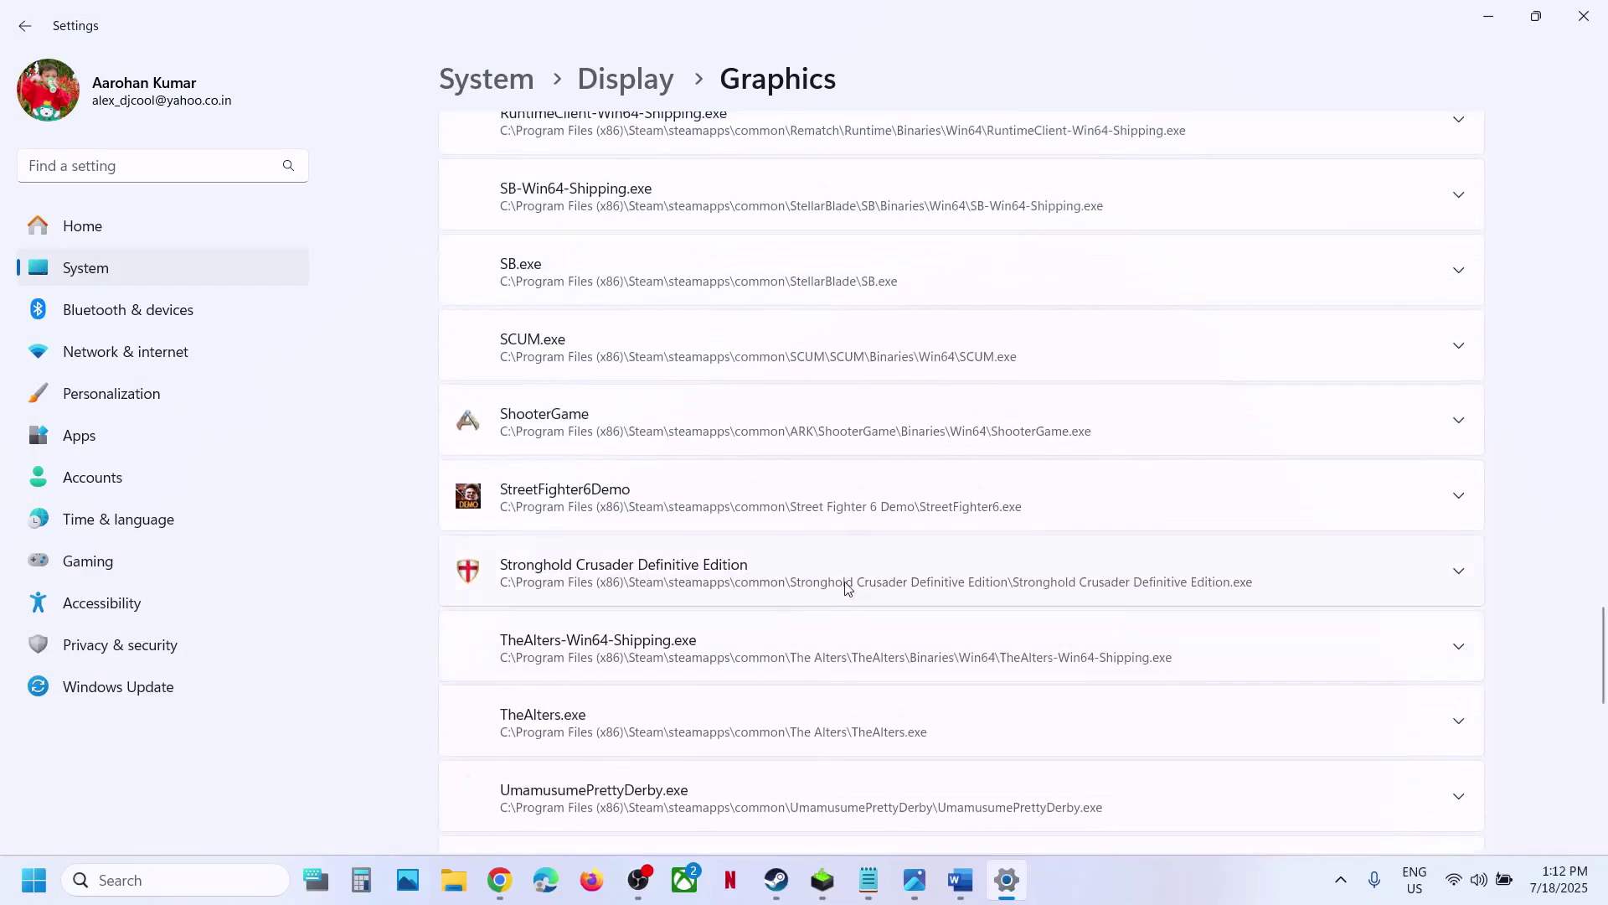
{"action": "scroll", "coordinate": [829, 580], "scroll_direction": "up", "scroll_amount": 1}
{"action": "left_click", "coordinate": [780, 551]}
{"action": "scroll", "coordinate": [779, 551], "scroll_direction": "up", "scroll_amount": 1}
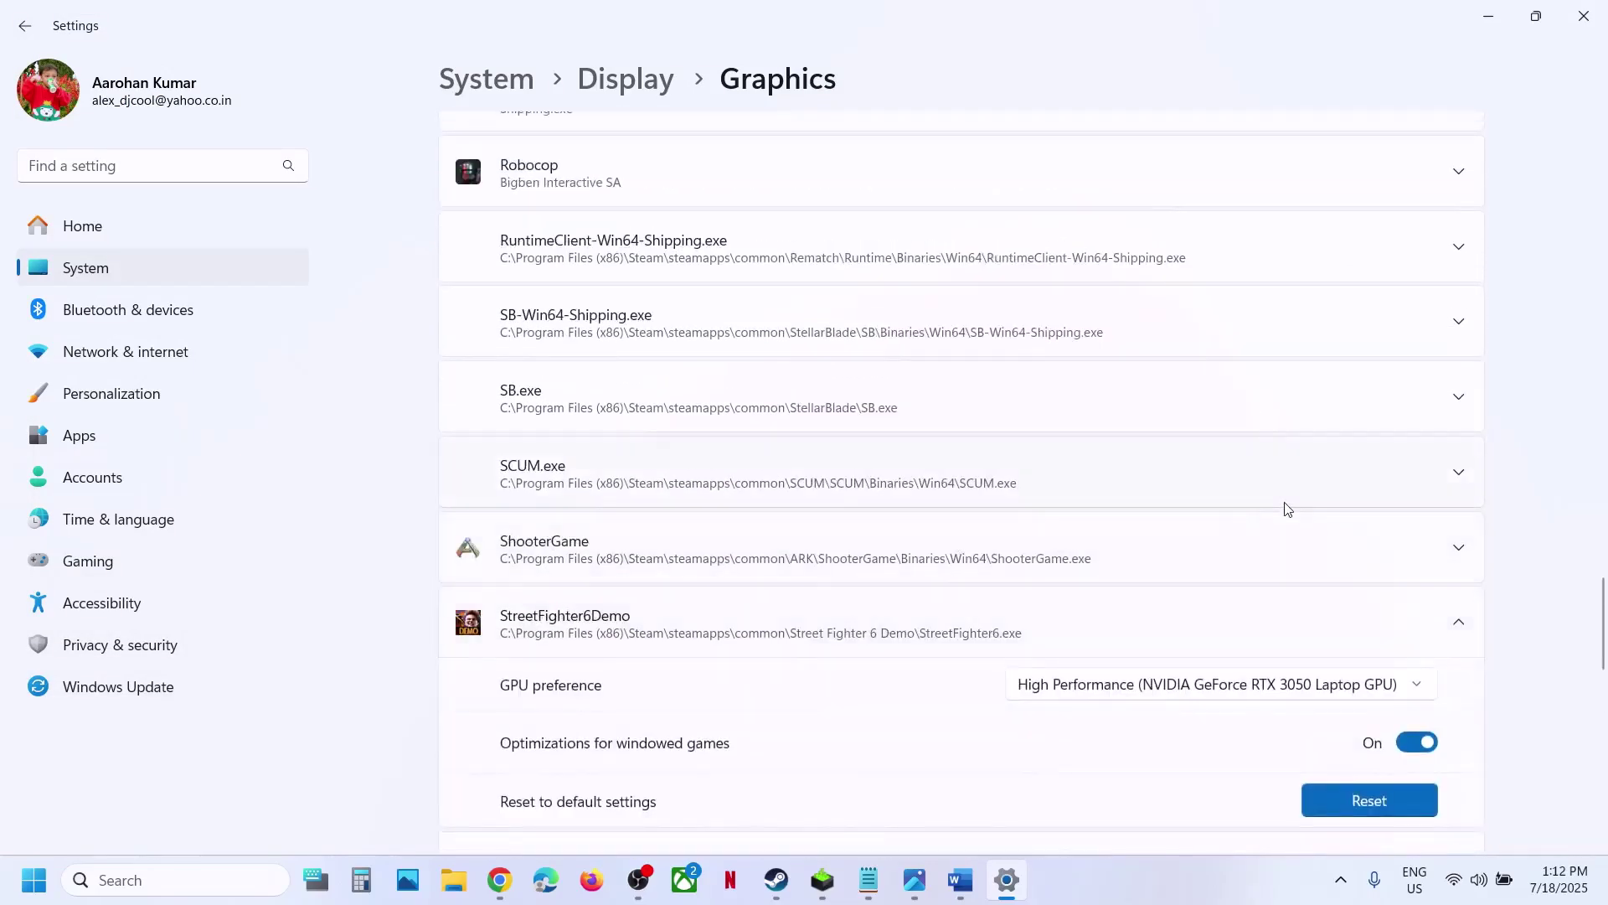
{"action": "scroll", "coordinate": [1200, 490], "scroll_direction": "down", "scroll_amount": 3}
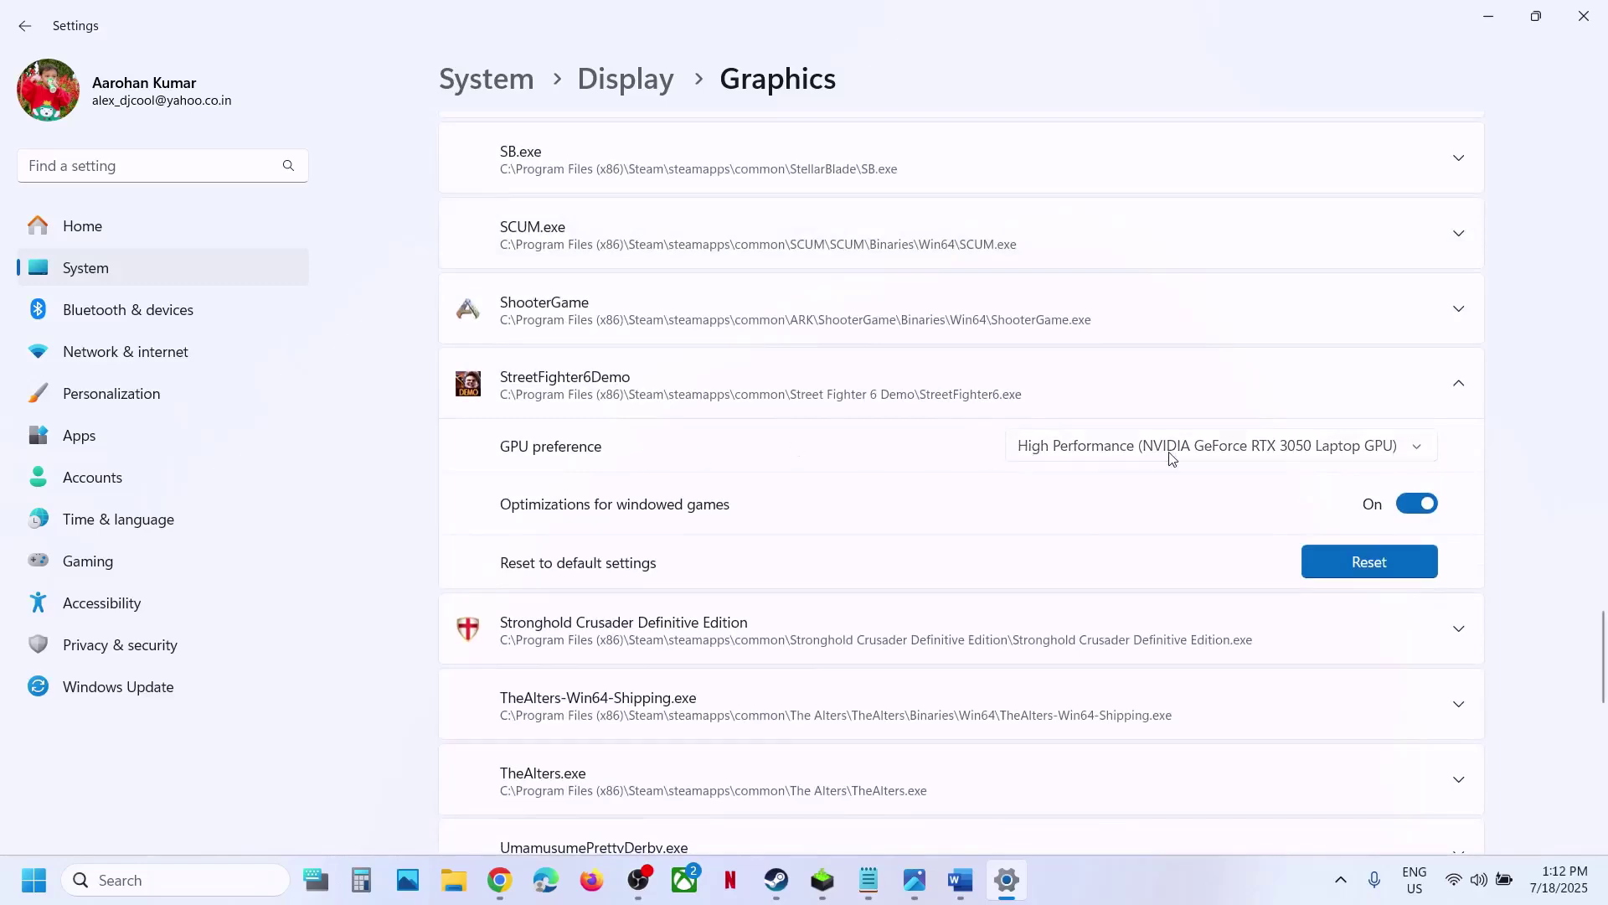
{"action": "left_click", "coordinate": [1168, 453]}
{"action": "left_click", "coordinate": [1256, 450]}
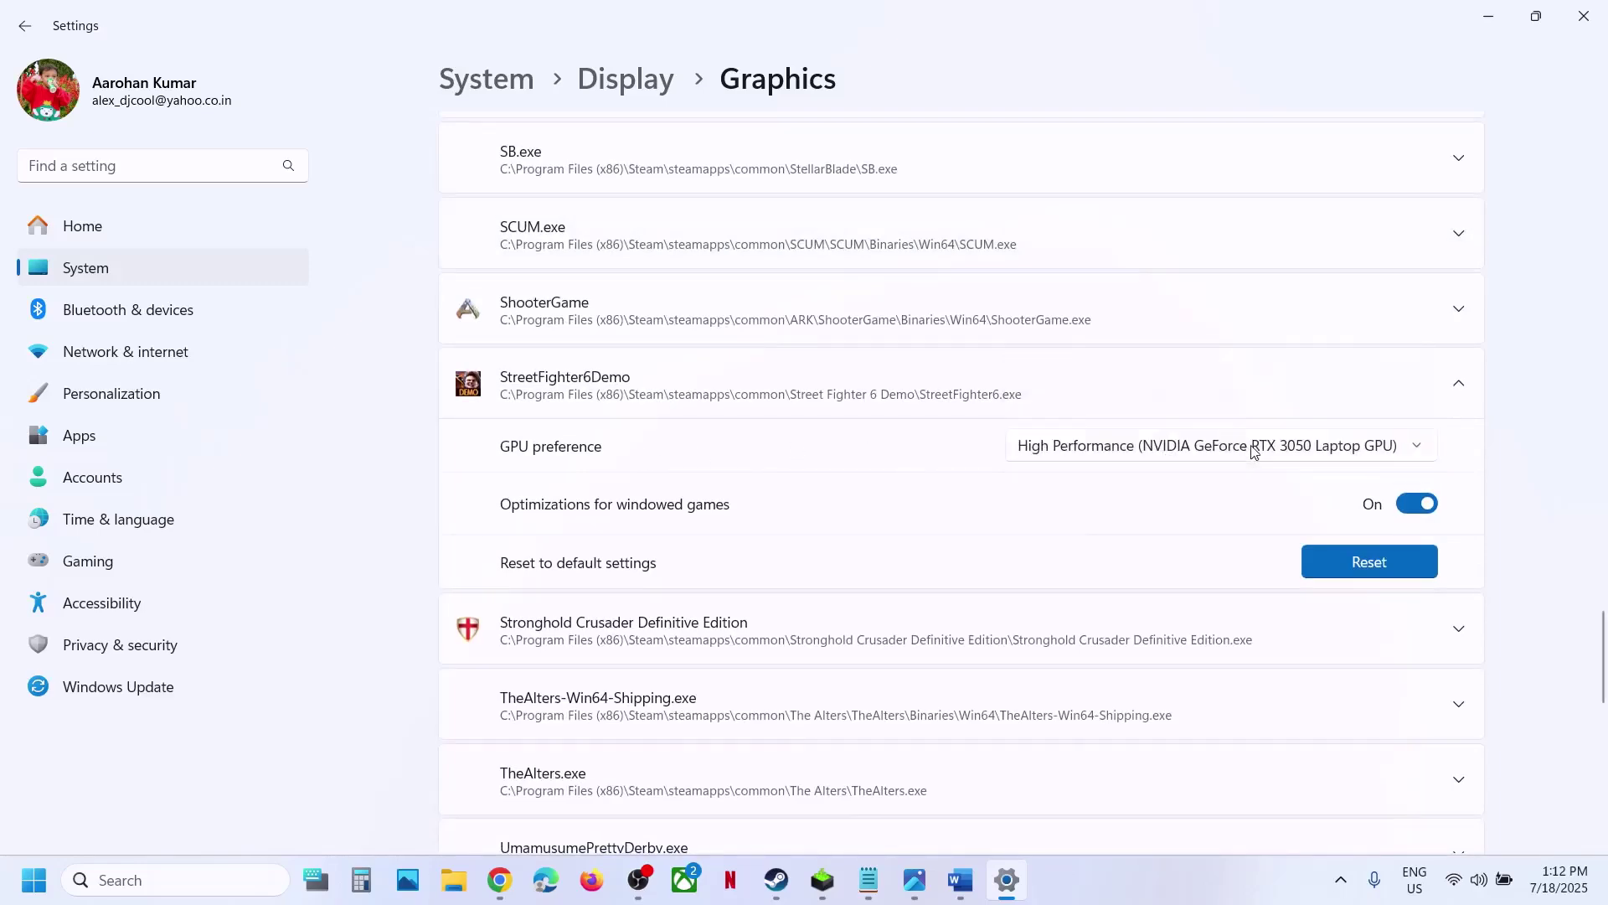
{"action": "left_click", "coordinate": [1583, 15]}
{"action": "scroll", "coordinate": [694, 413], "scroll_direction": "down", "scroll_amount": 1}
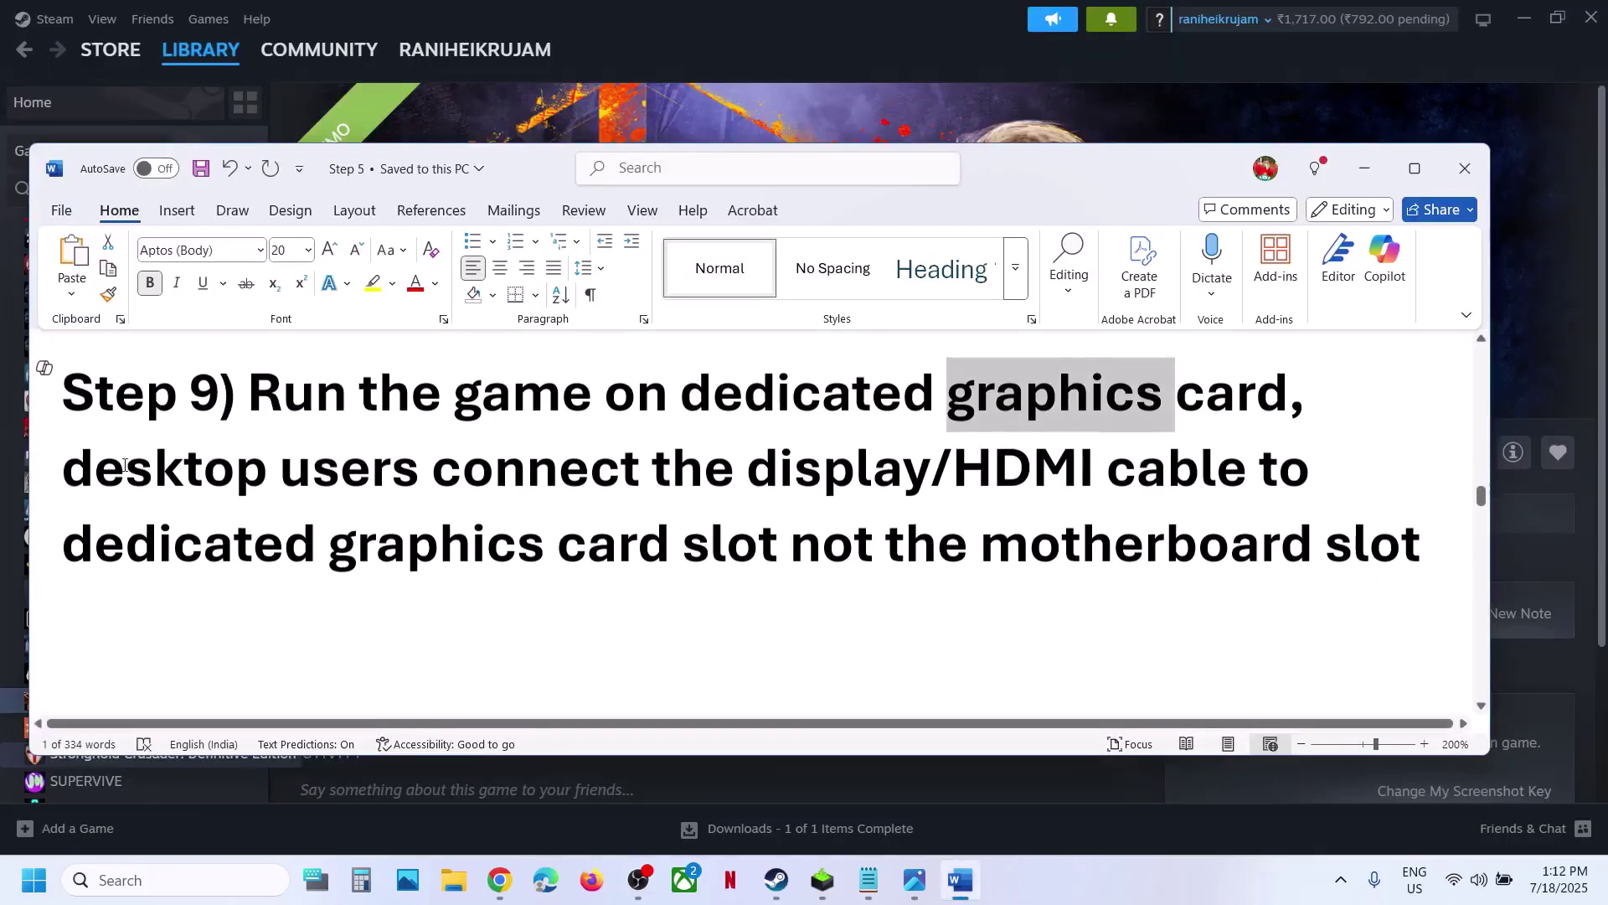
{"action": "left_click_drag", "start_coordinate": [64, 469], "coordinate": [680, 543]}
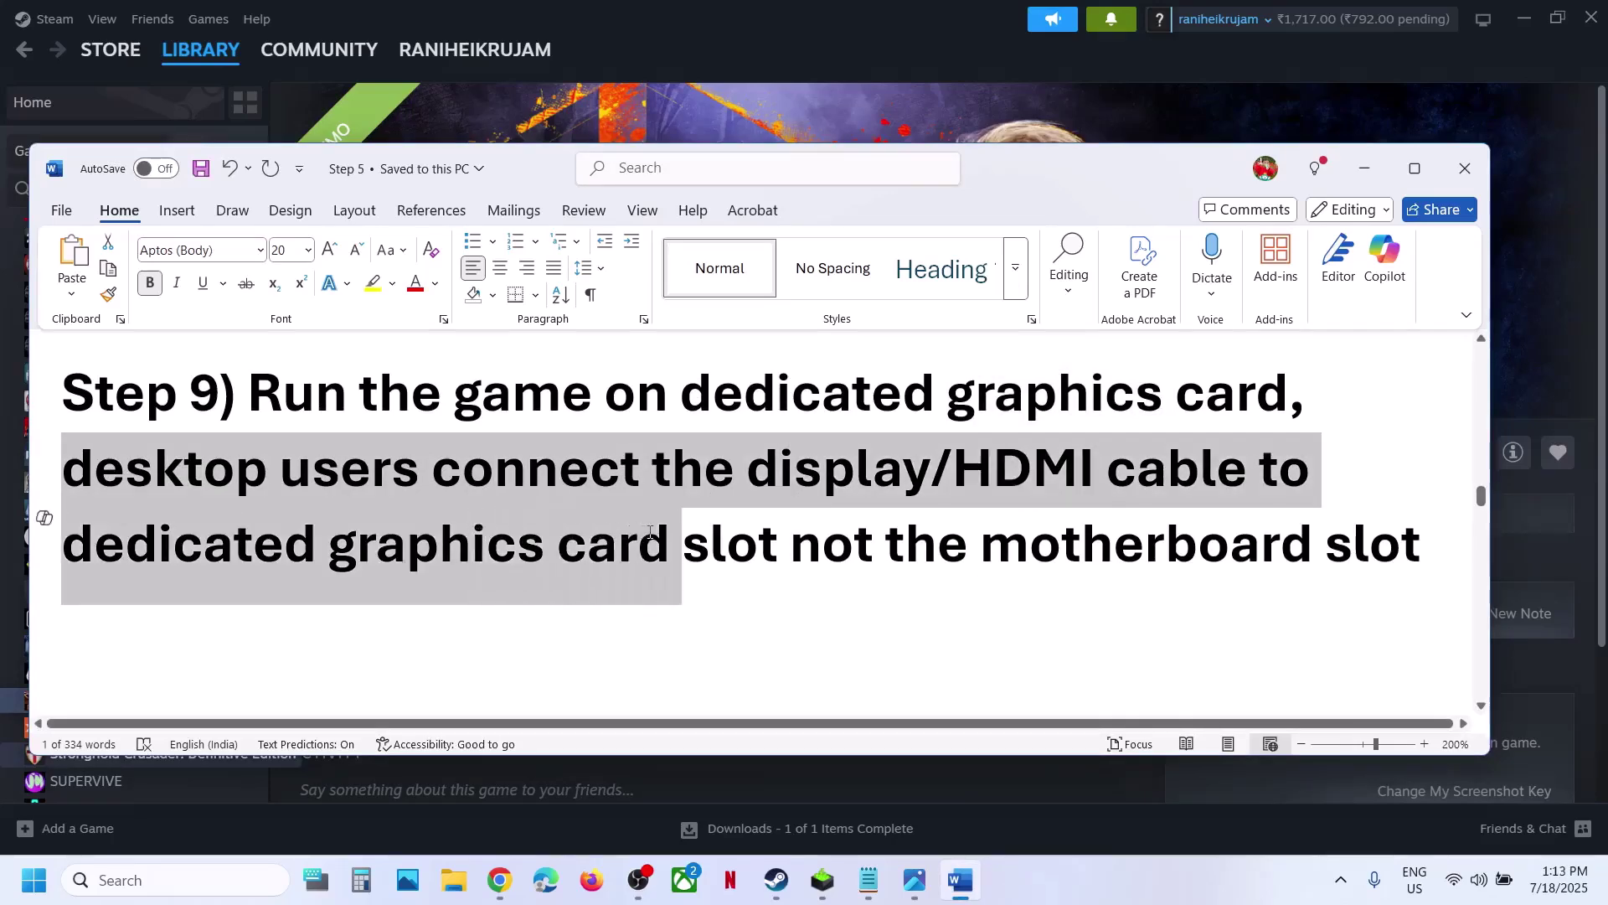
{"action": "left_click_drag", "start_coordinate": [888, 549], "coordinate": [1311, 573]}
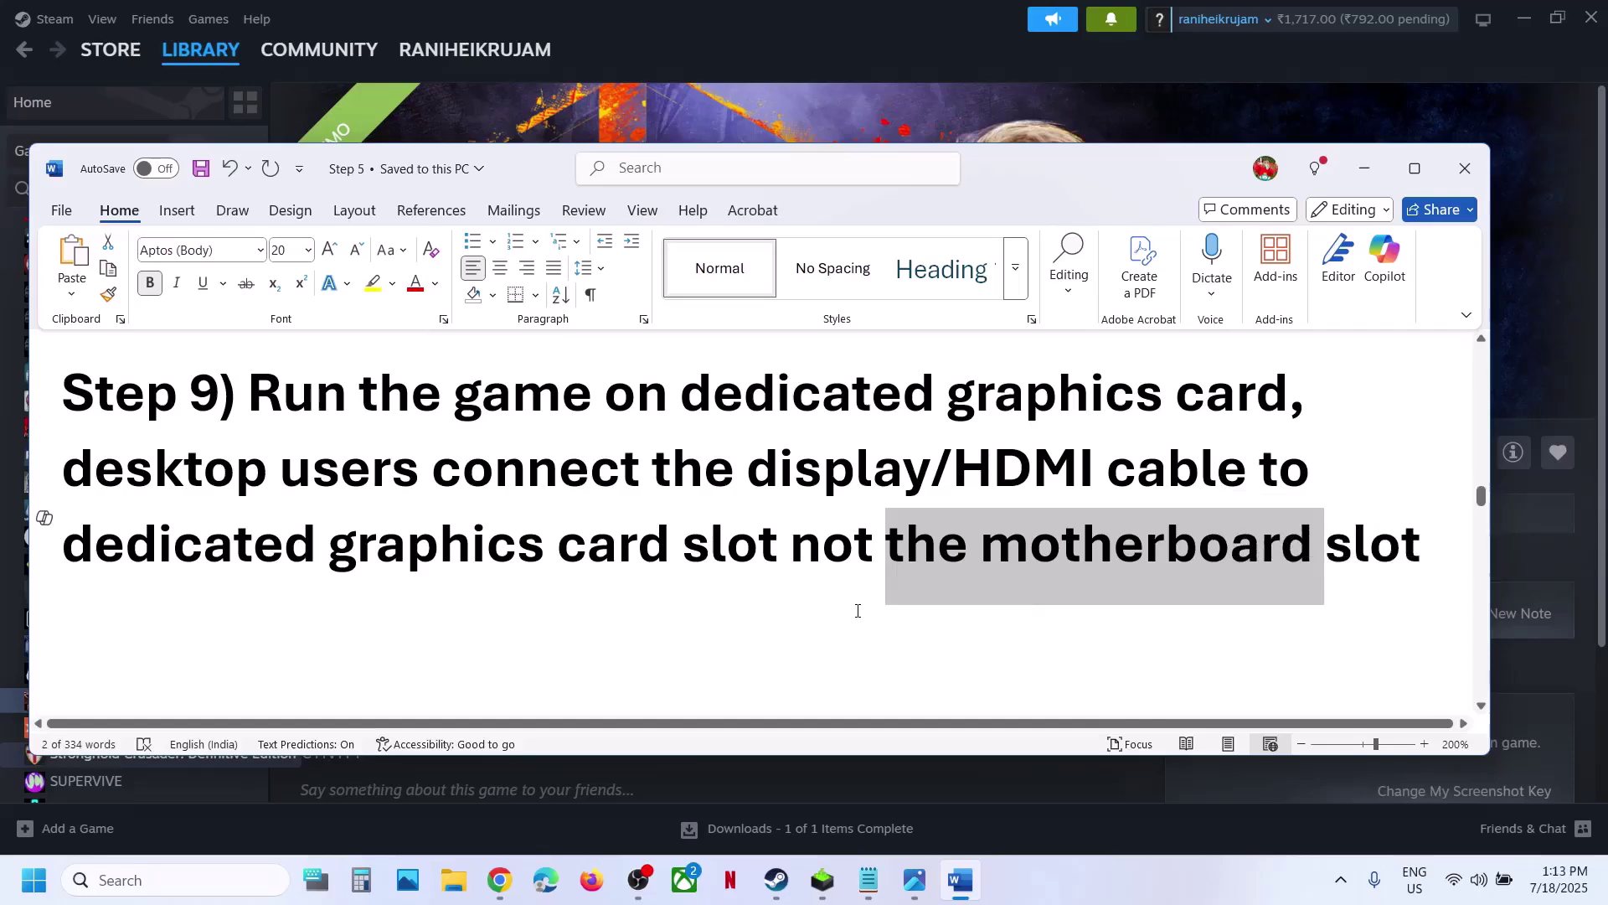
{"action": "left_click_drag", "start_coordinate": [120, 557], "coordinate": [609, 546]}
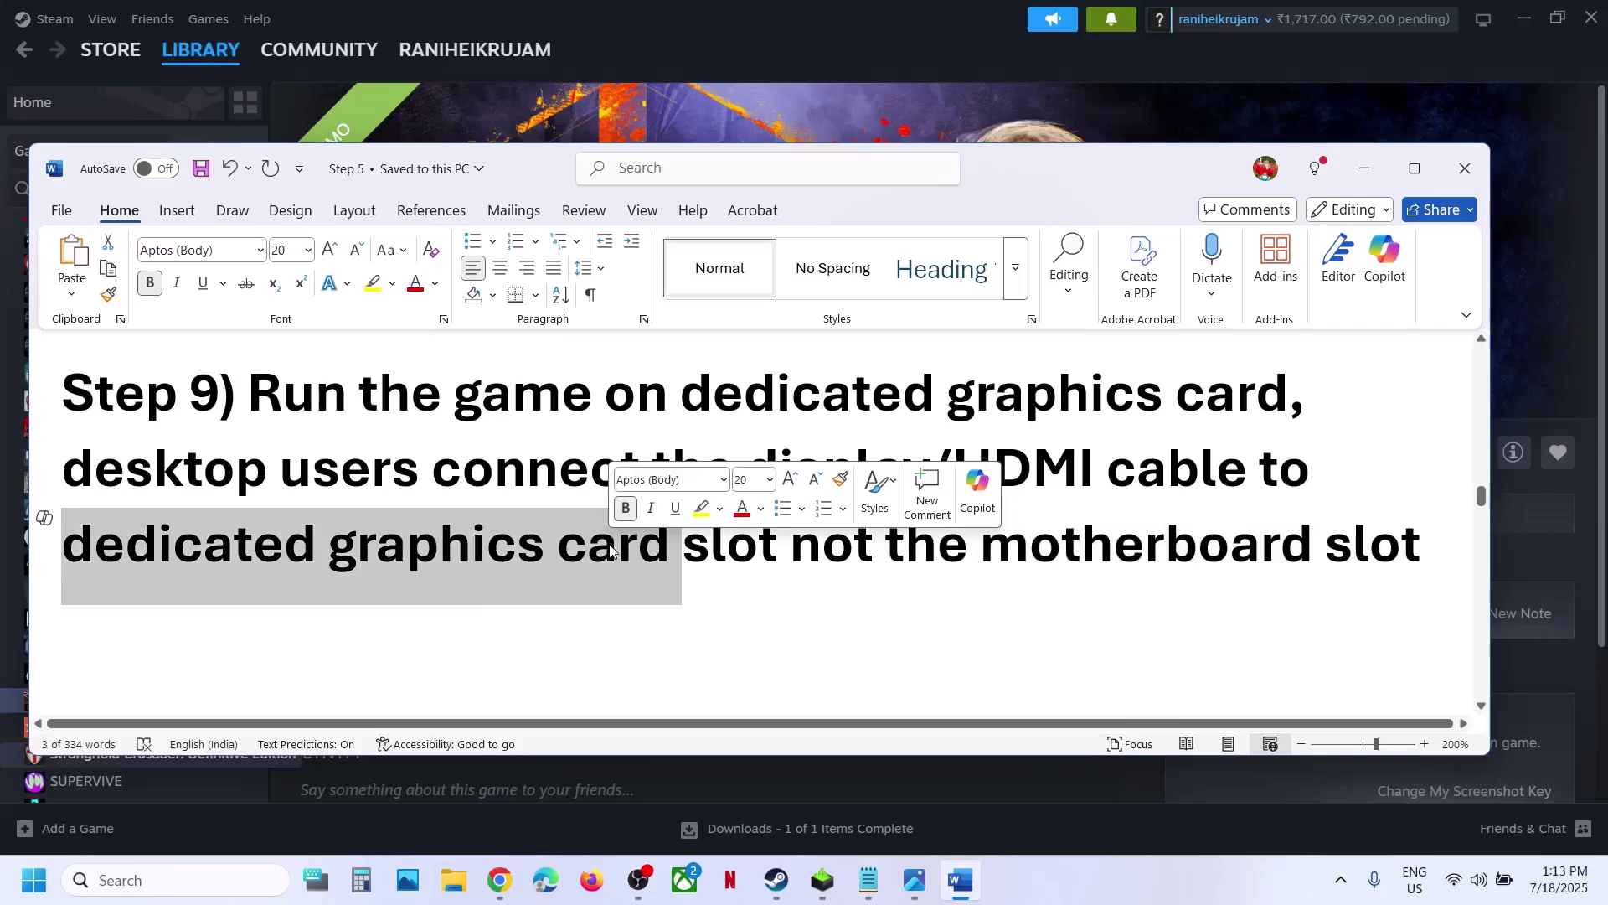
{"action": "scroll", "coordinate": [610, 550], "scroll_direction": "down", "scroll_amount": 3}
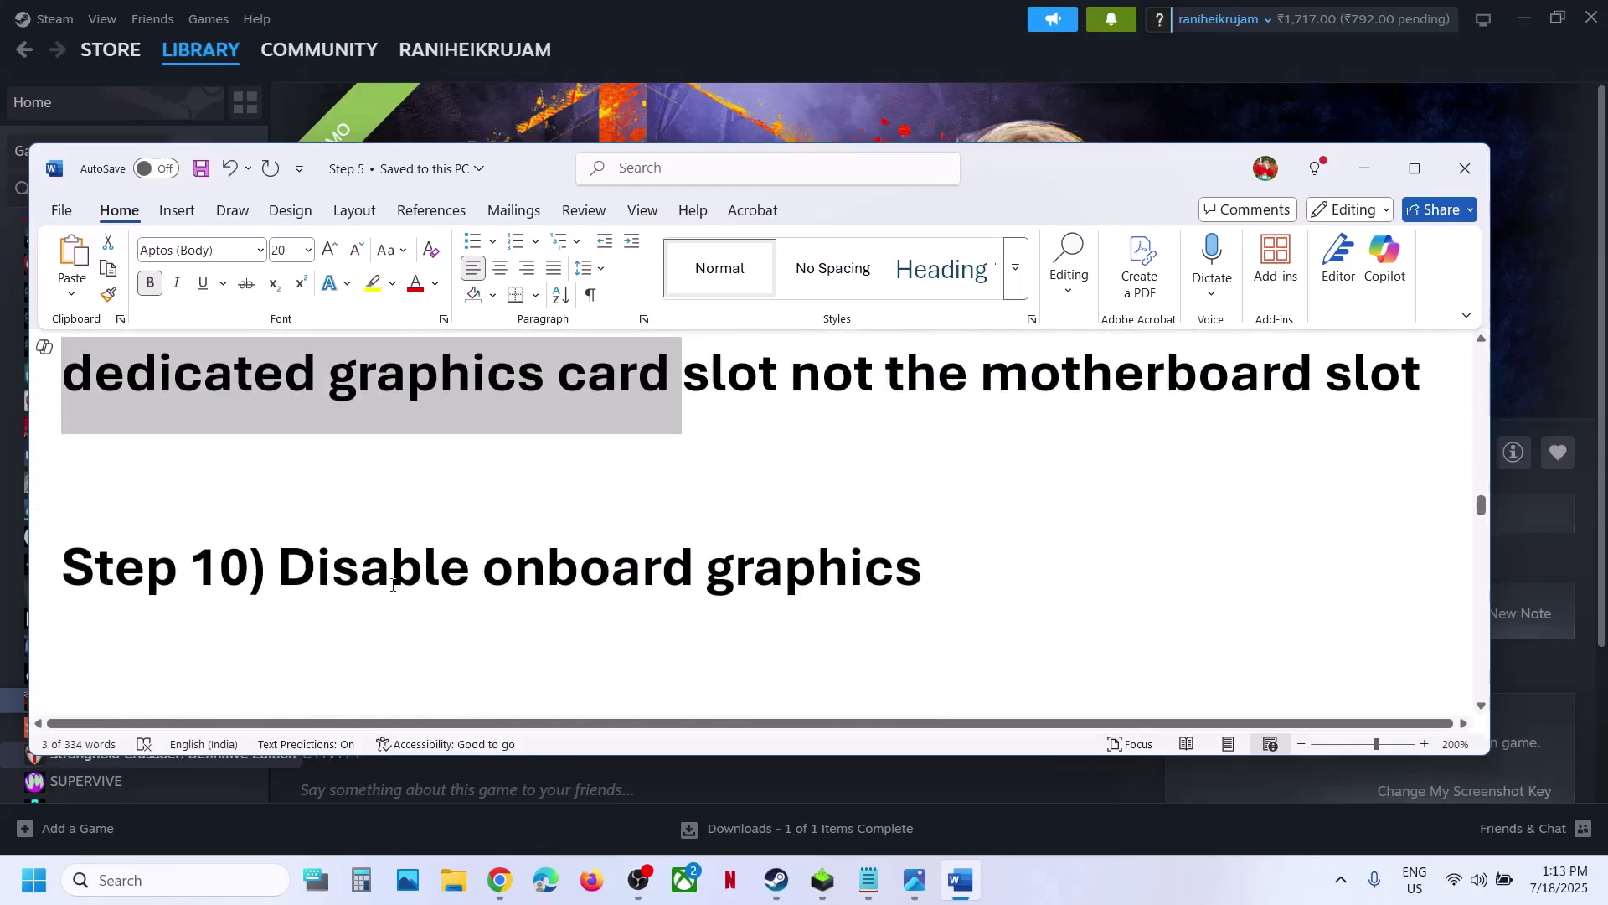
{"action": "left_click_drag", "start_coordinate": [393, 584], "coordinate": [912, 601]}
{"action": "left_click", "coordinate": [861, 134]}
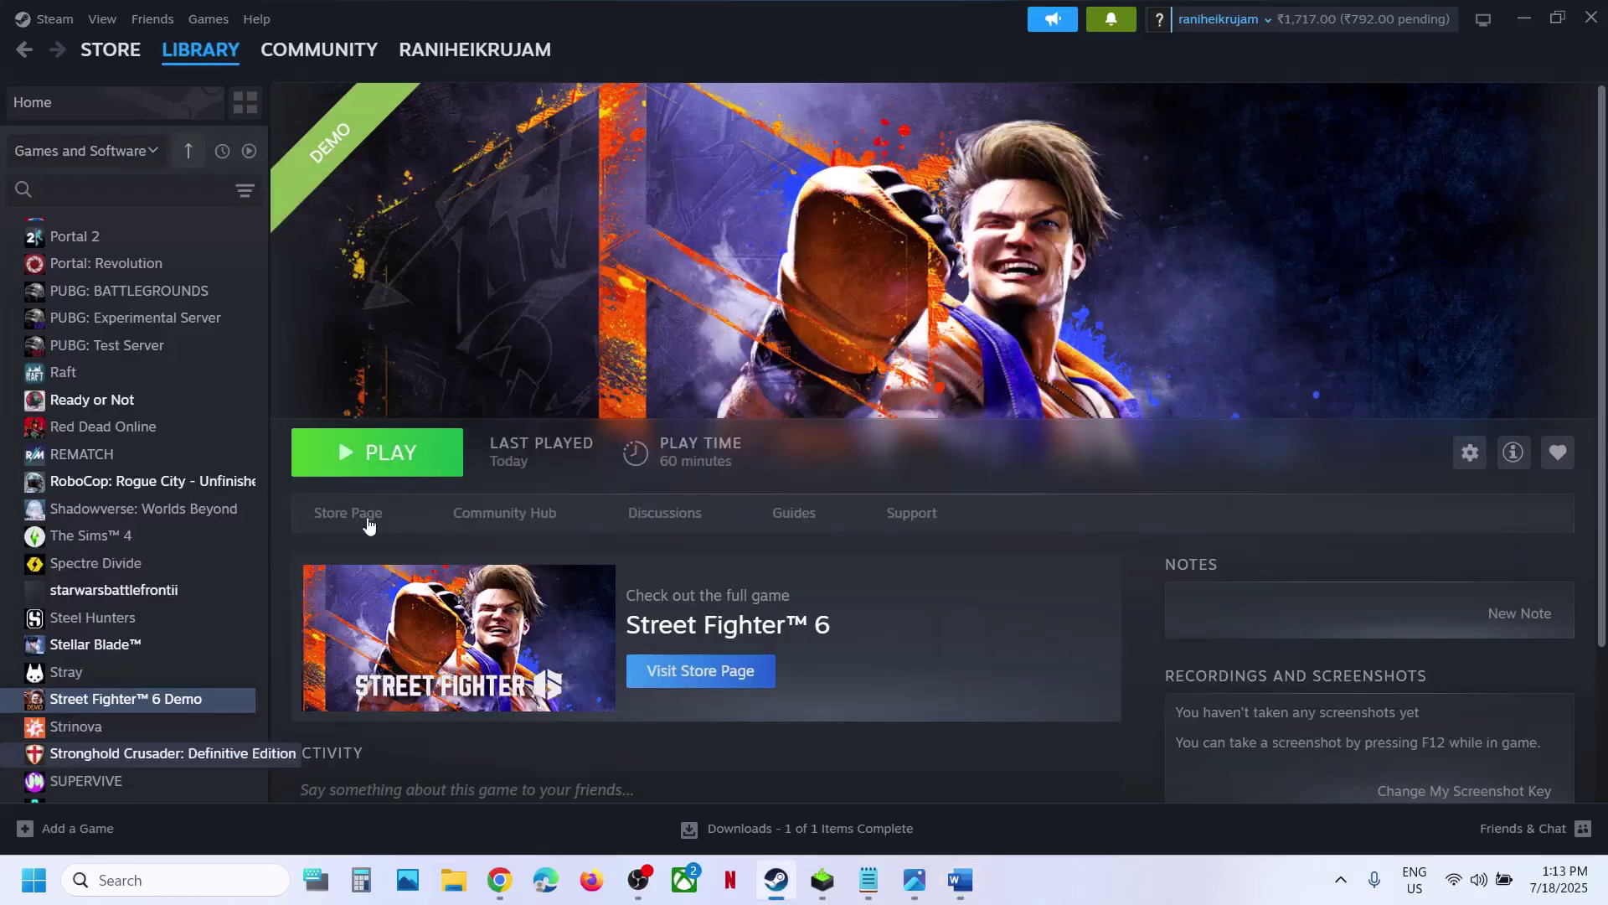
{"action": "right_click", "coordinate": [38, 864]}
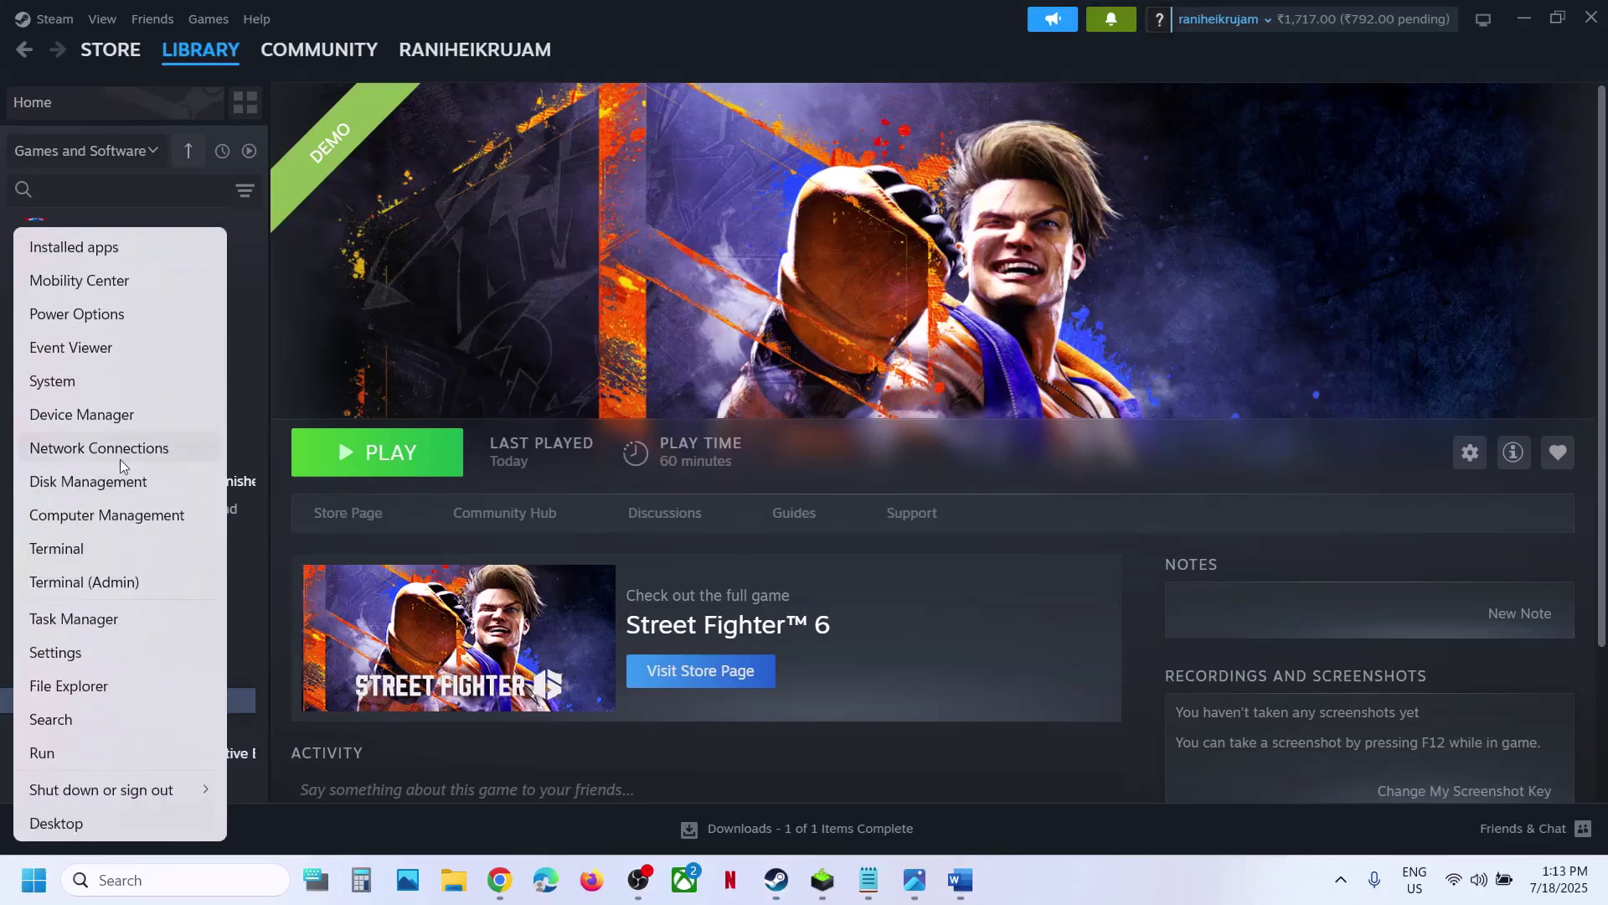
{"action": "left_click", "coordinate": [99, 418]}
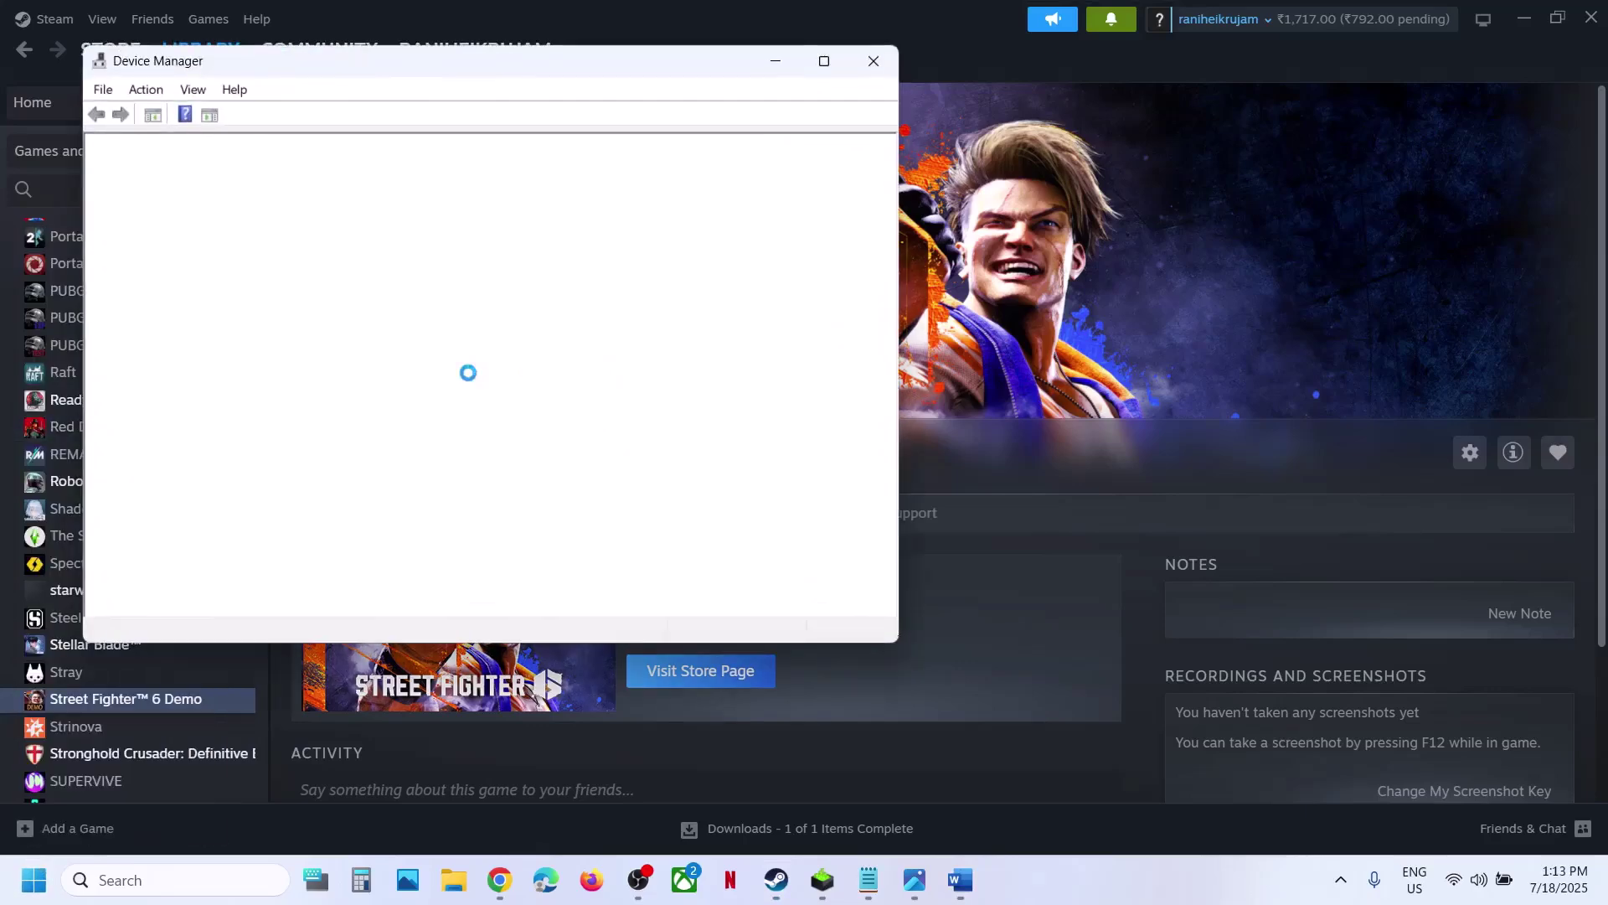
{"action": "left_click", "coordinate": [122, 315]}
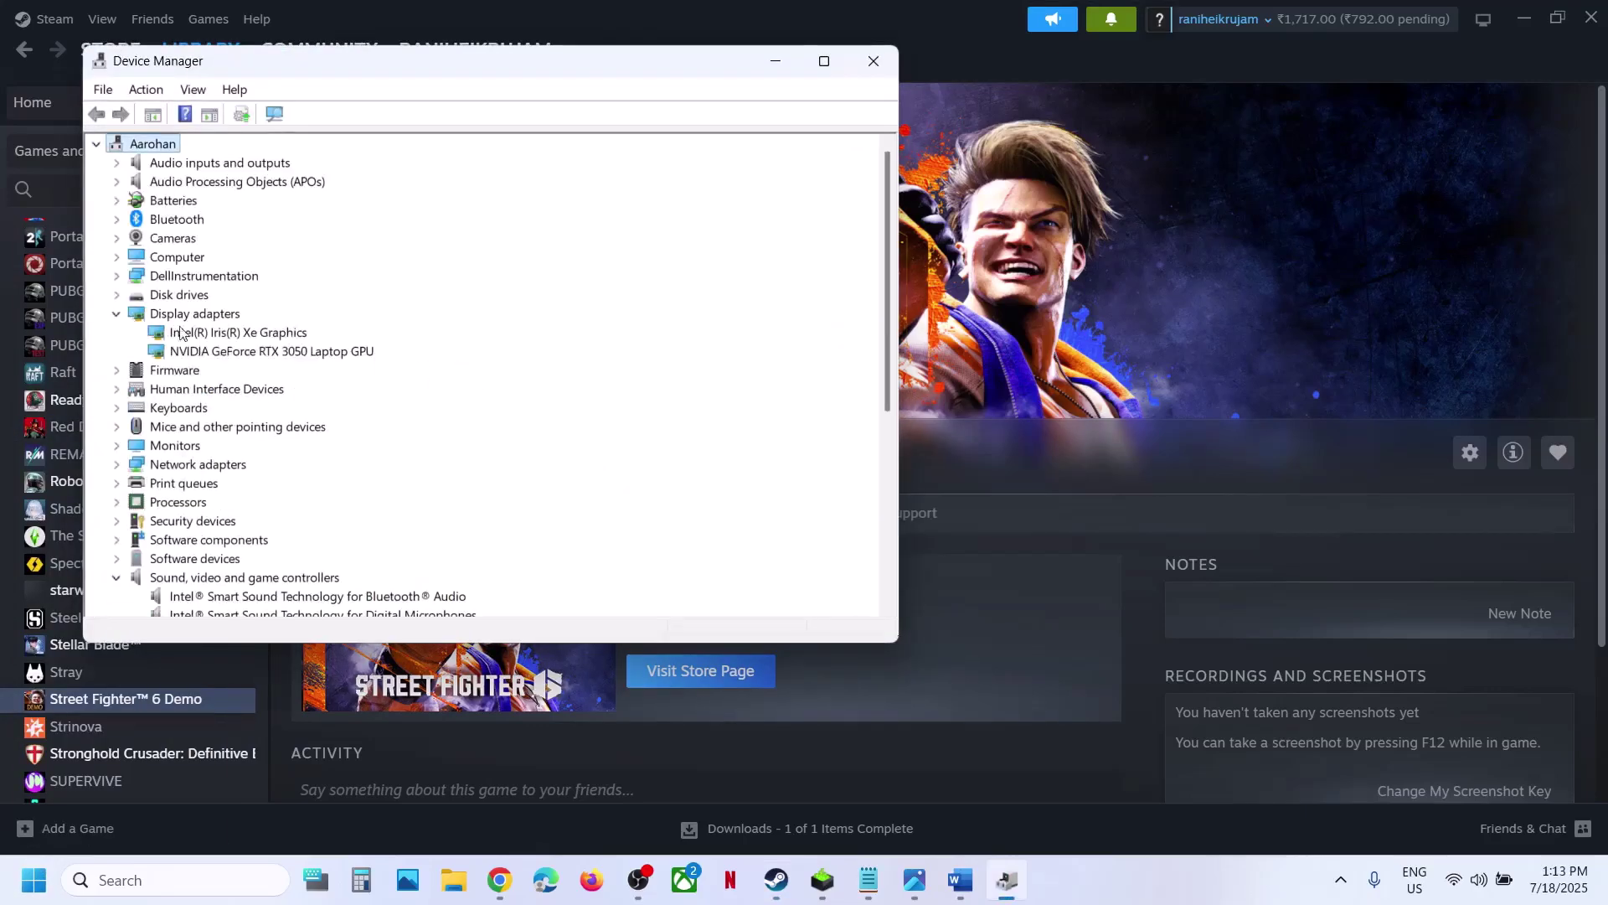
{"action": "left_click", "coordinate": [234, 334]}
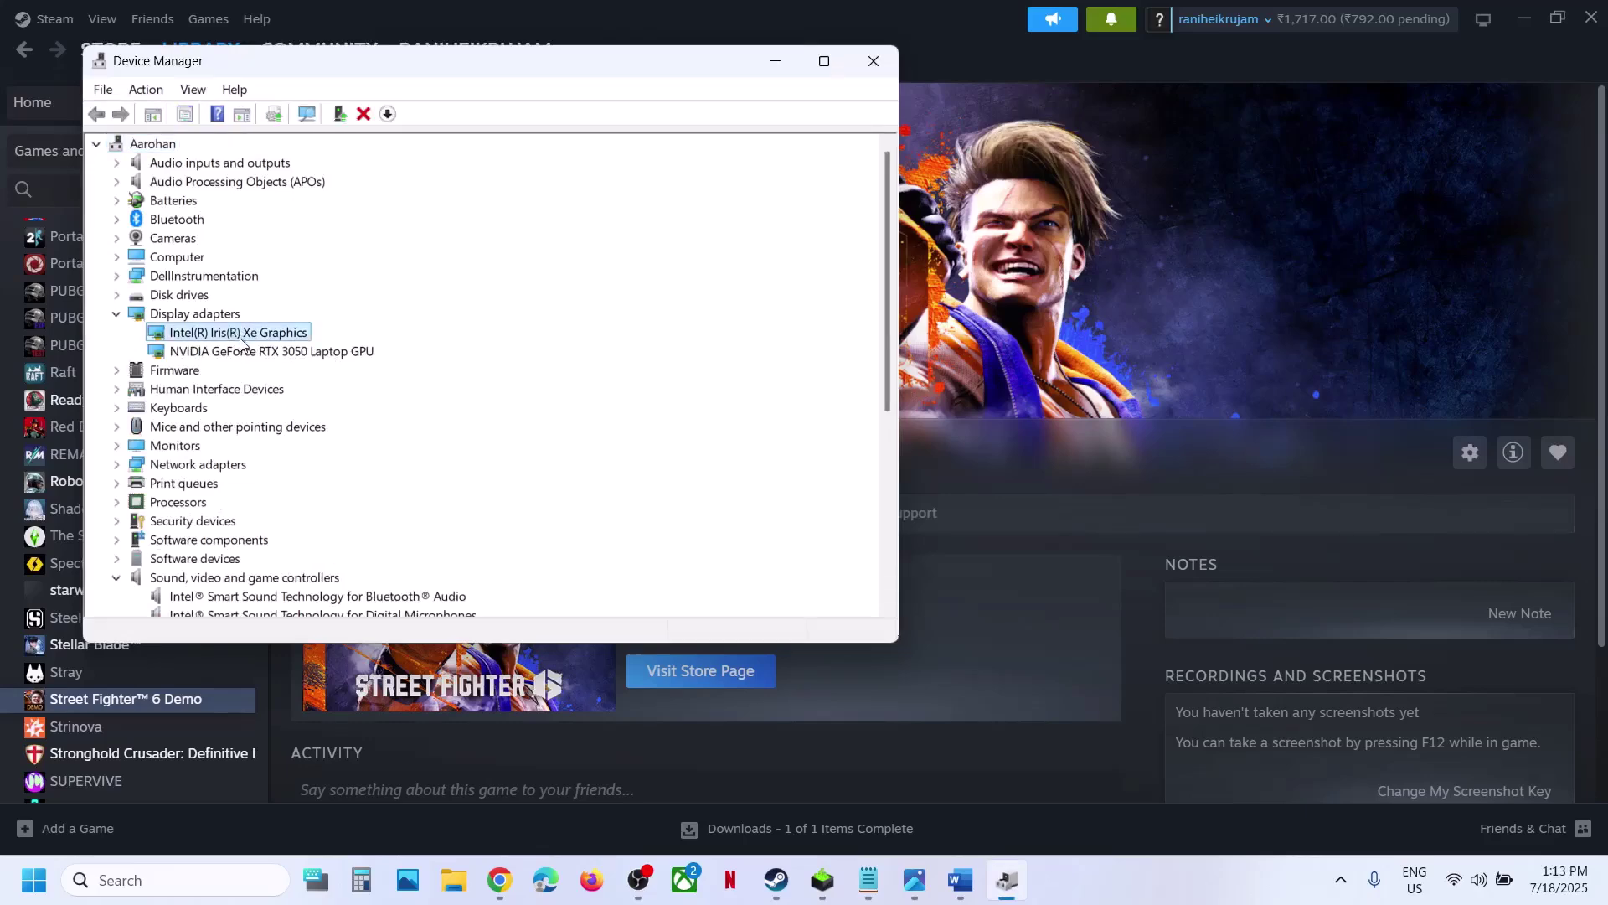
{"action": "left_click", "coordinate": [244, 351]}
{"action": "left_click", "coordinate": [267, 334]}
{"action": "right_click", "coordinate": [267, 336]}
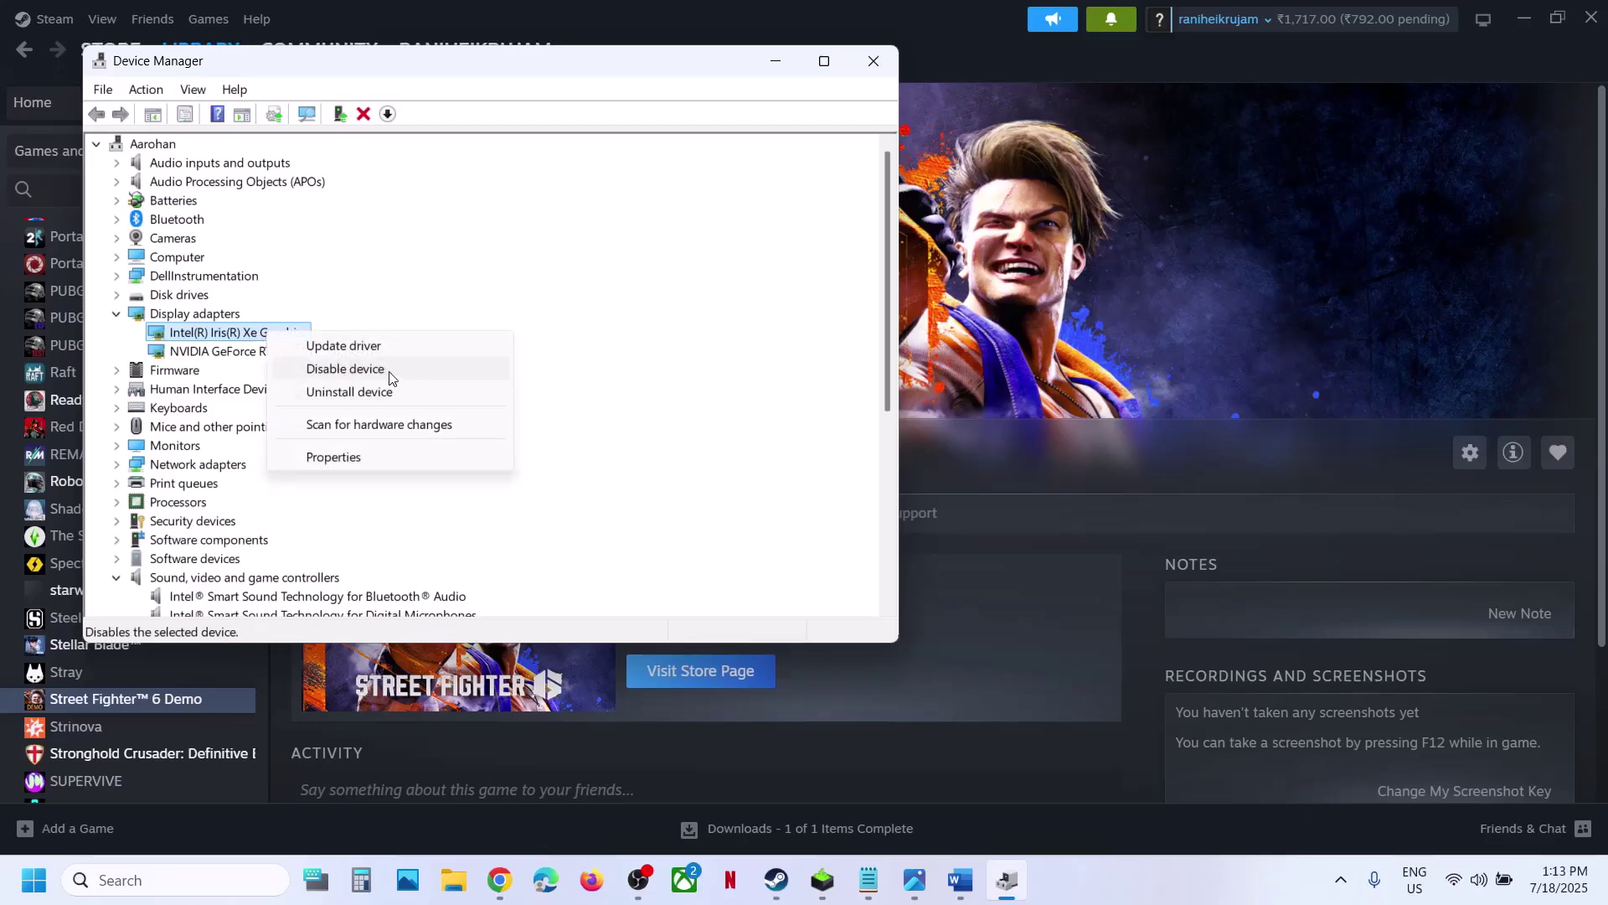
{"action": "left_click", "coordinate": [1152, 303]}
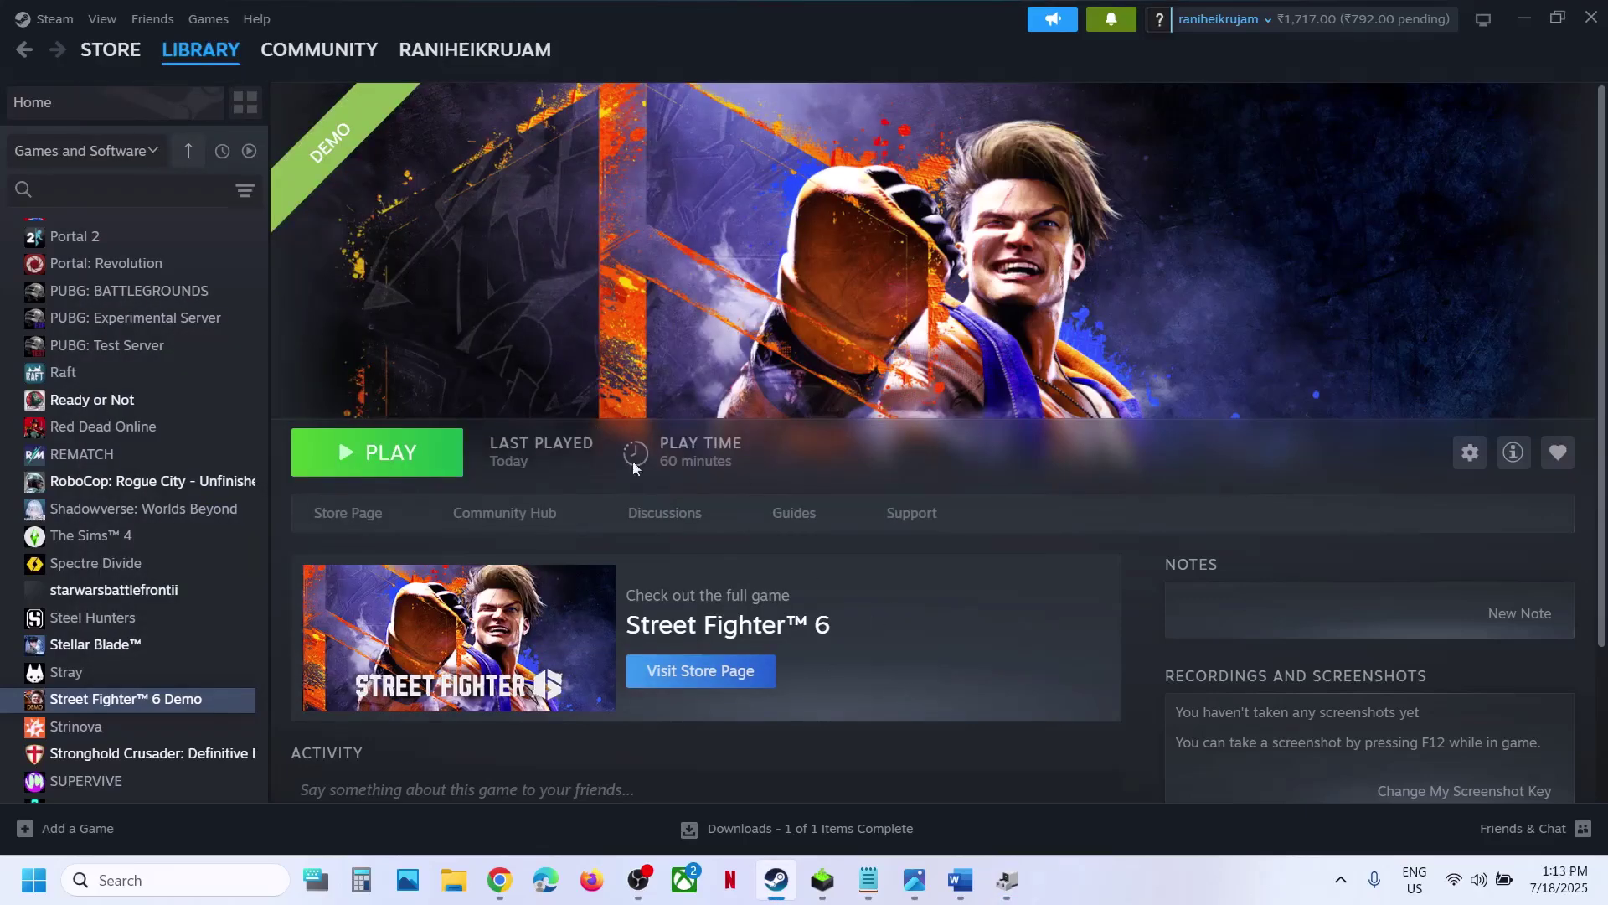
{"action": "left_click", "coordinate": [1002, 870]}
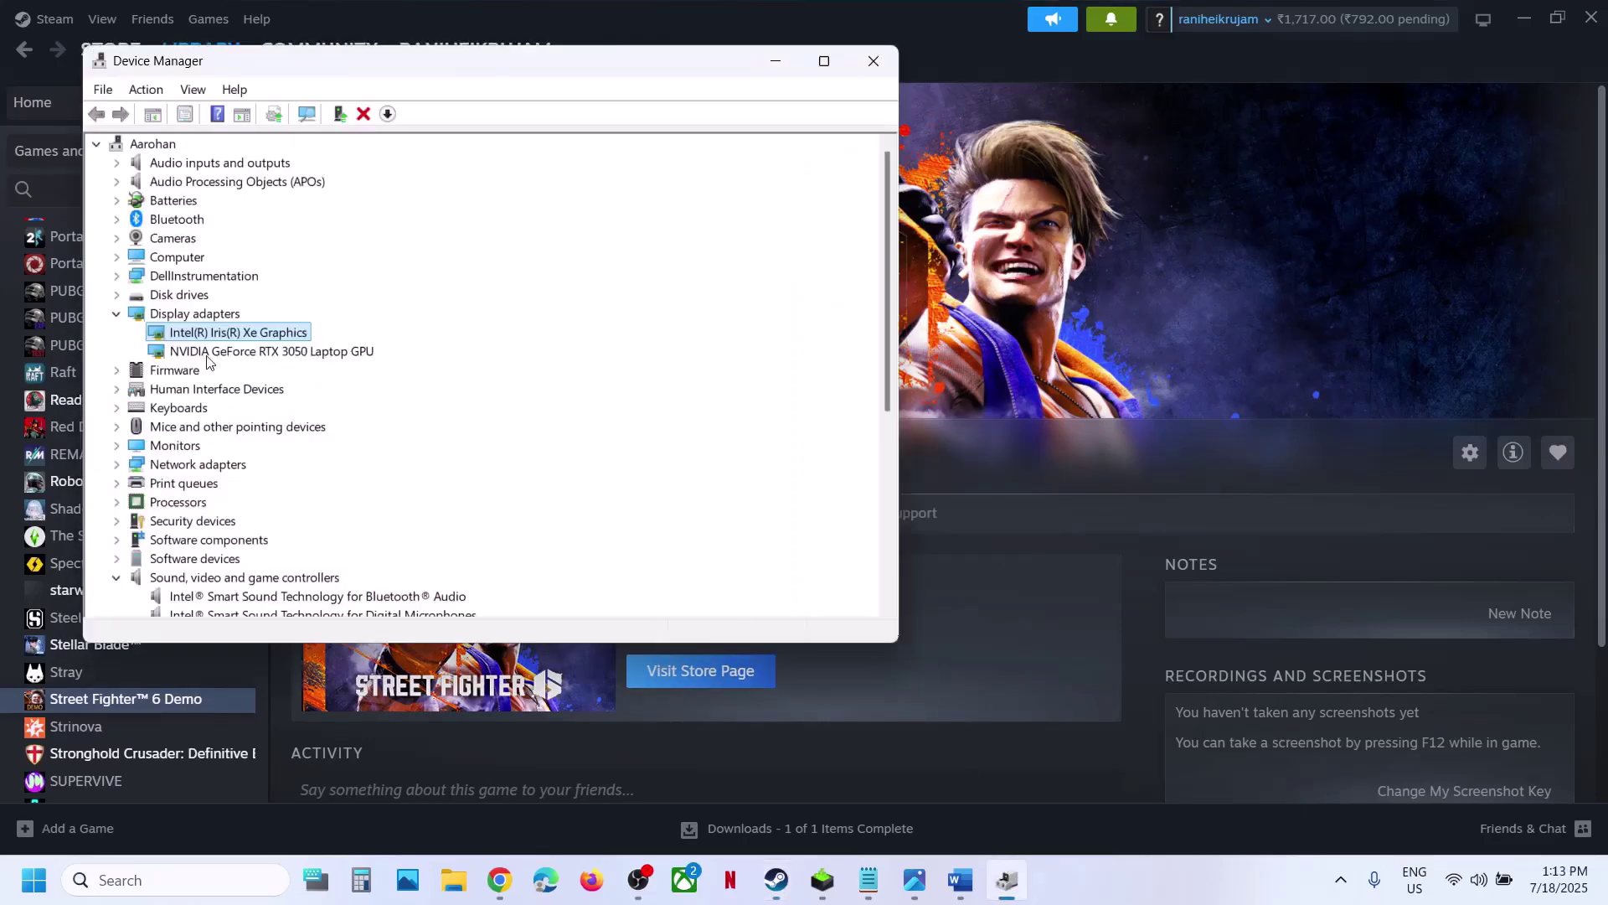
{"action": "left_click", "coordinate": [875, 58]}
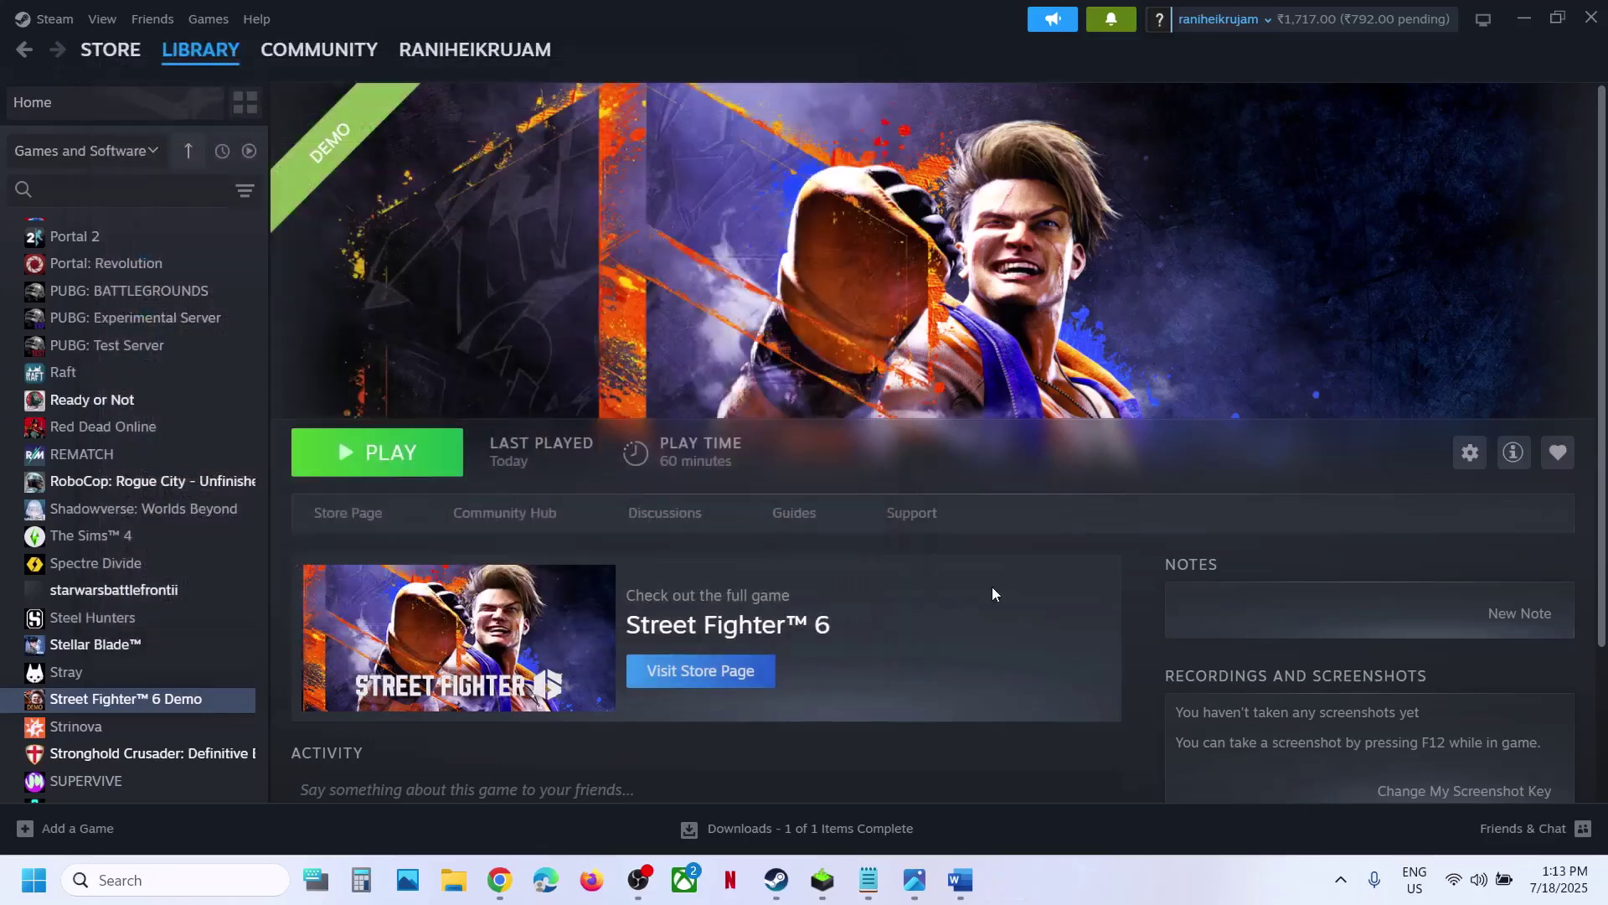
{"action": "left_click", "coordinate": [960, 886]}
{"action": "scroll", "coordinate": [385, 516], "scroll_direction": "down", "scroll_amount": 3}
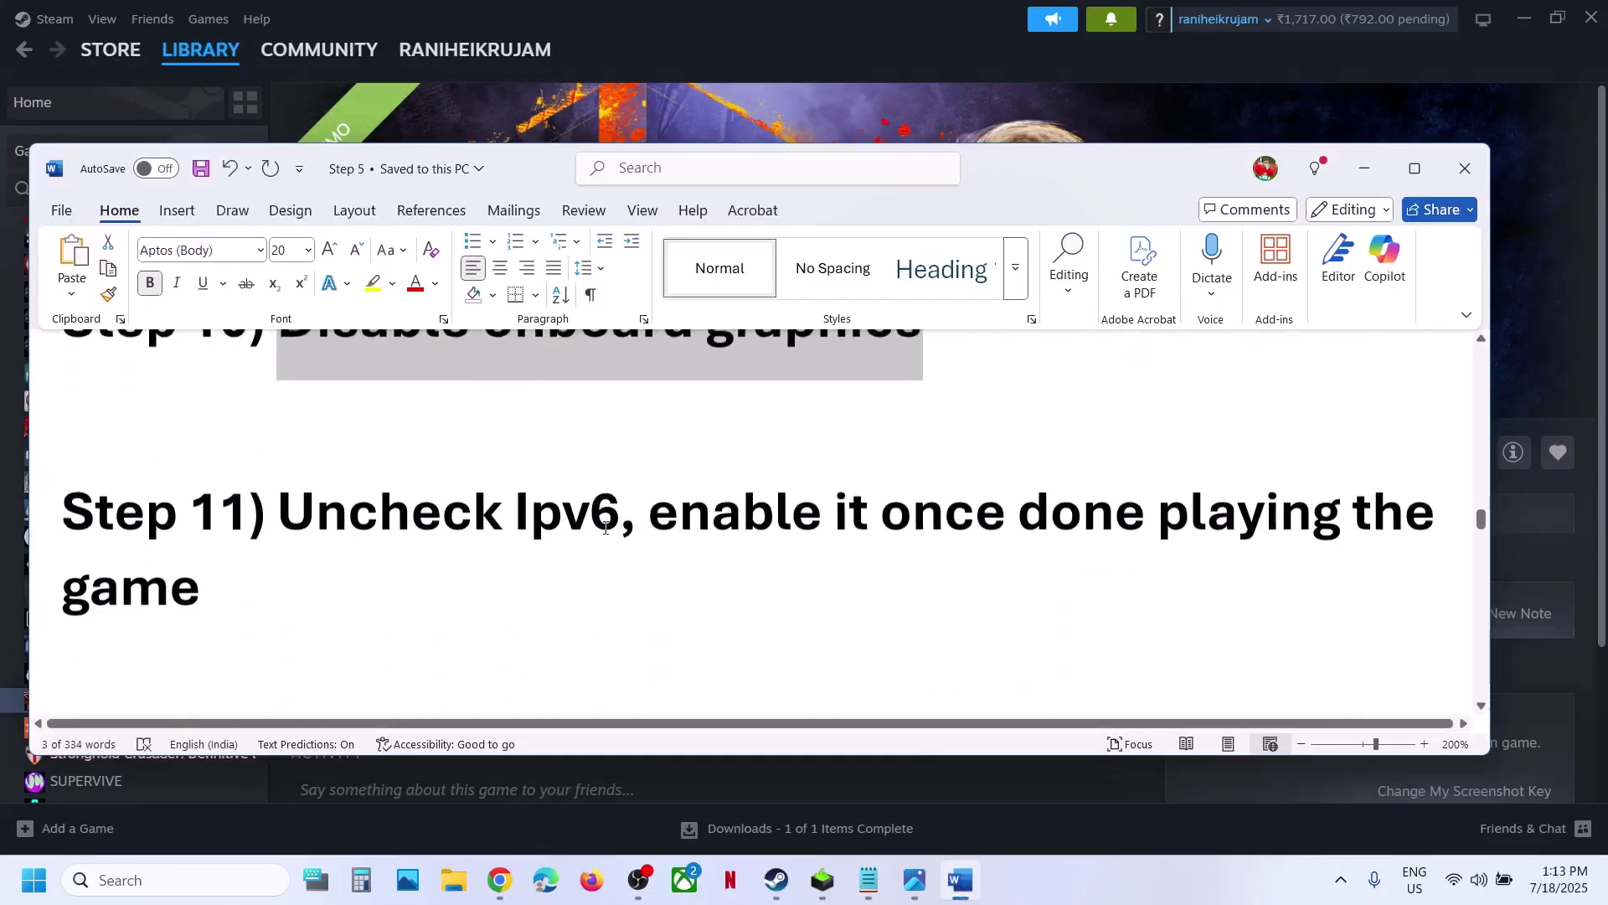
{"action": "left_click_drag", "start_coordinate": [327, 516], "coordinate": [618, 516]}
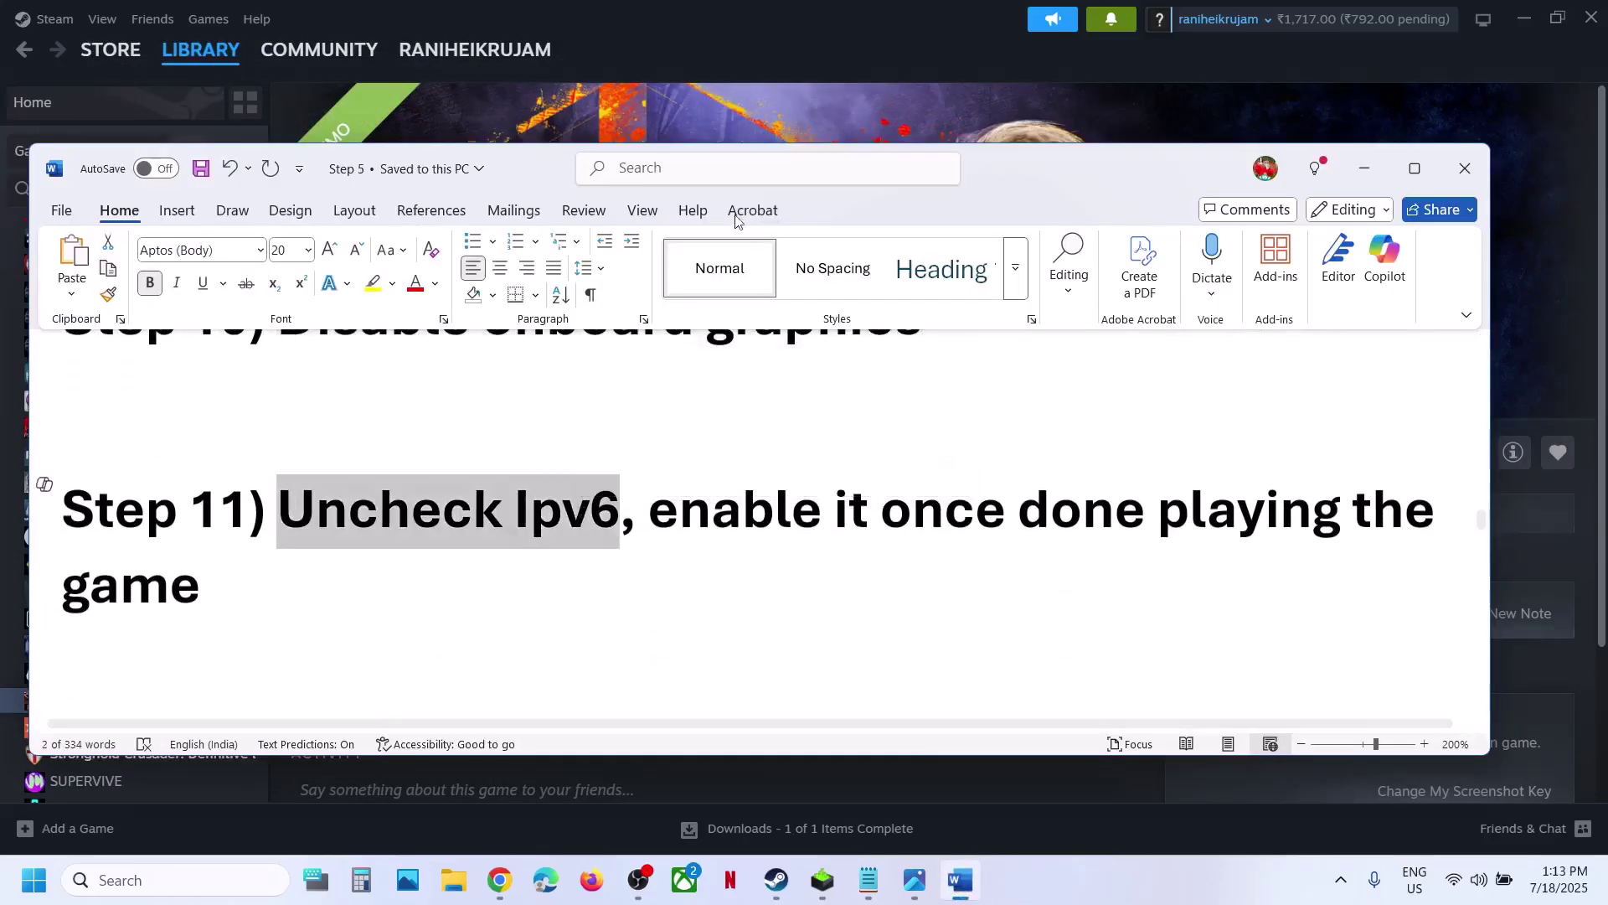
{"action": "left_click", "coordinate": [709, 126]}
{"action": "left_click", "coordinate": [207, 877]}
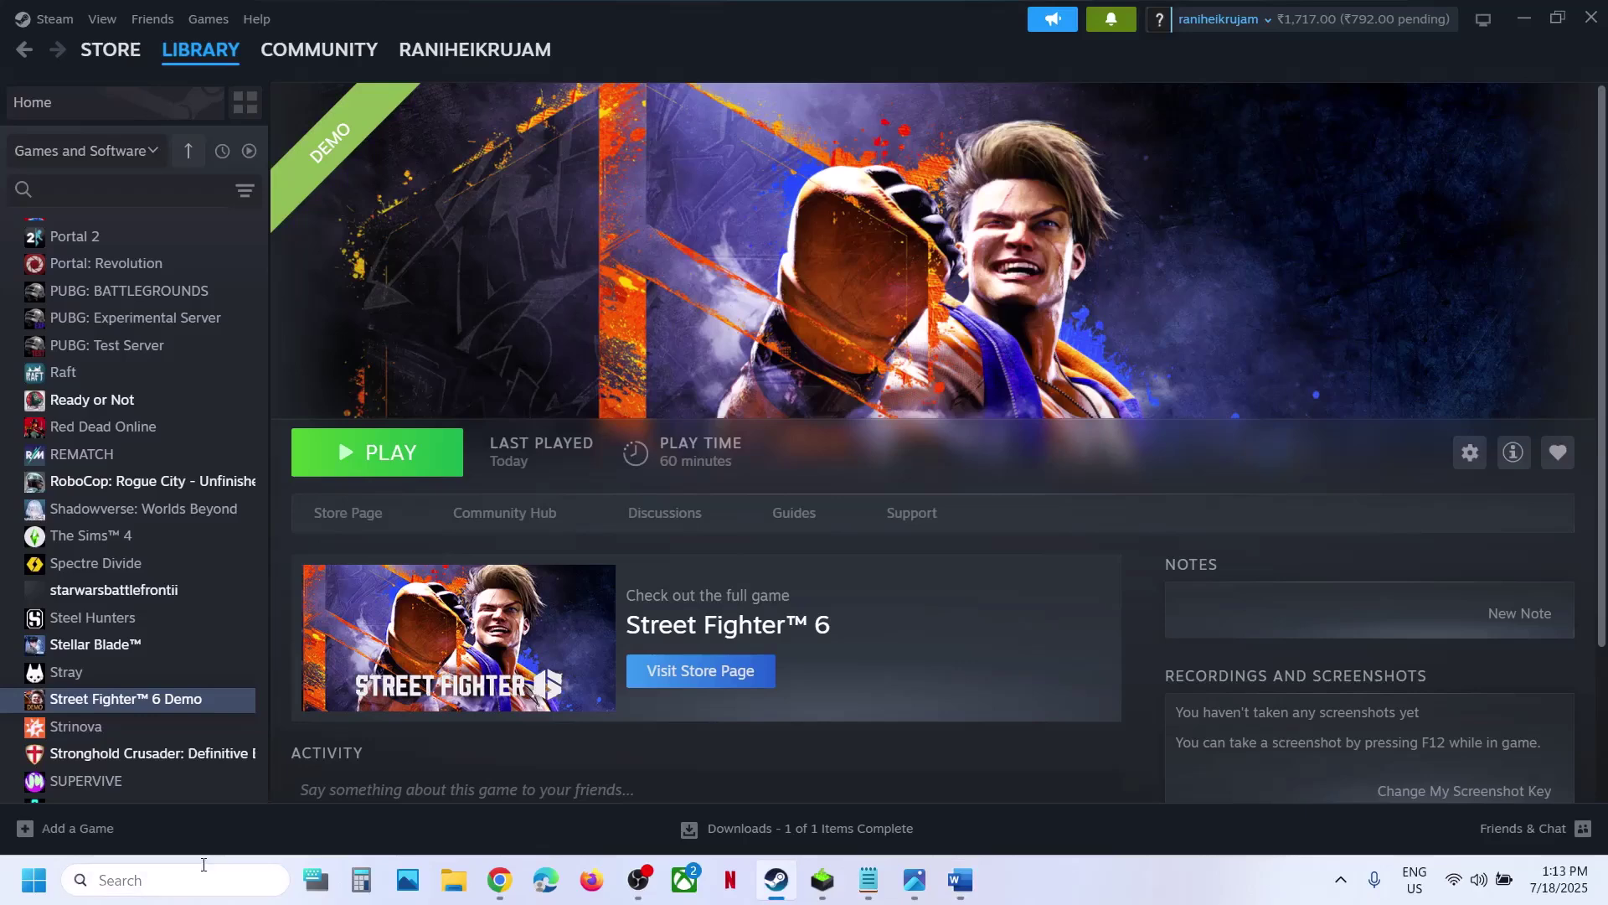
{"action": "type", "text": "control"}
Open Wi-Fi Properties via Network and Sharing Center and turn off IPv6.
{"action": "key", "text": "Return"}
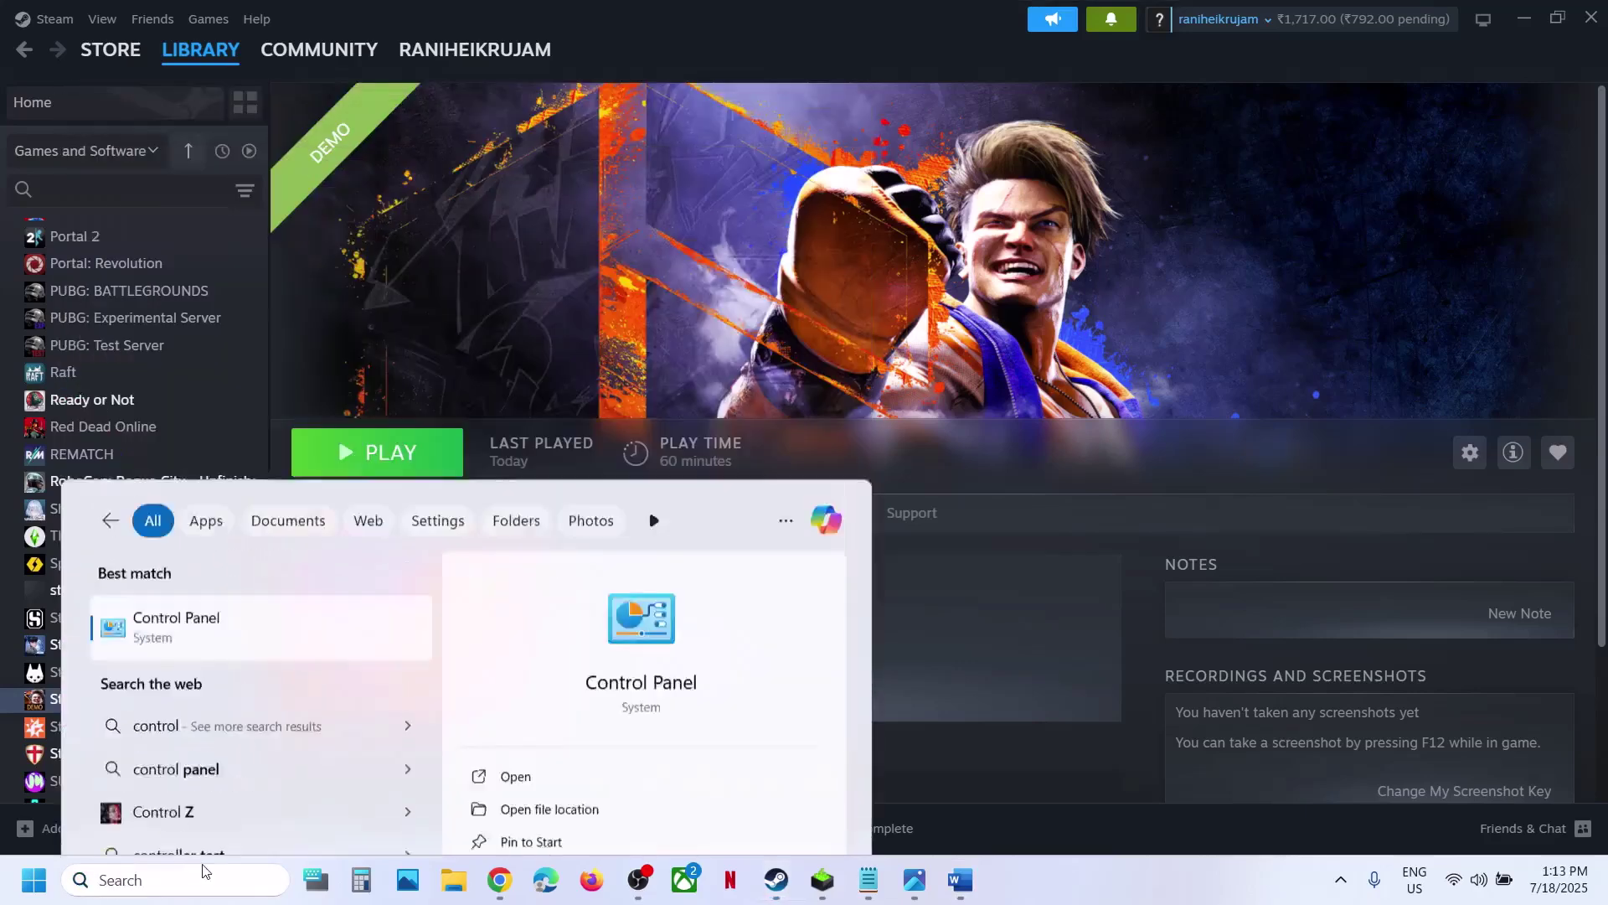
{"action": "left_click", "coordinate": [800, 365]}
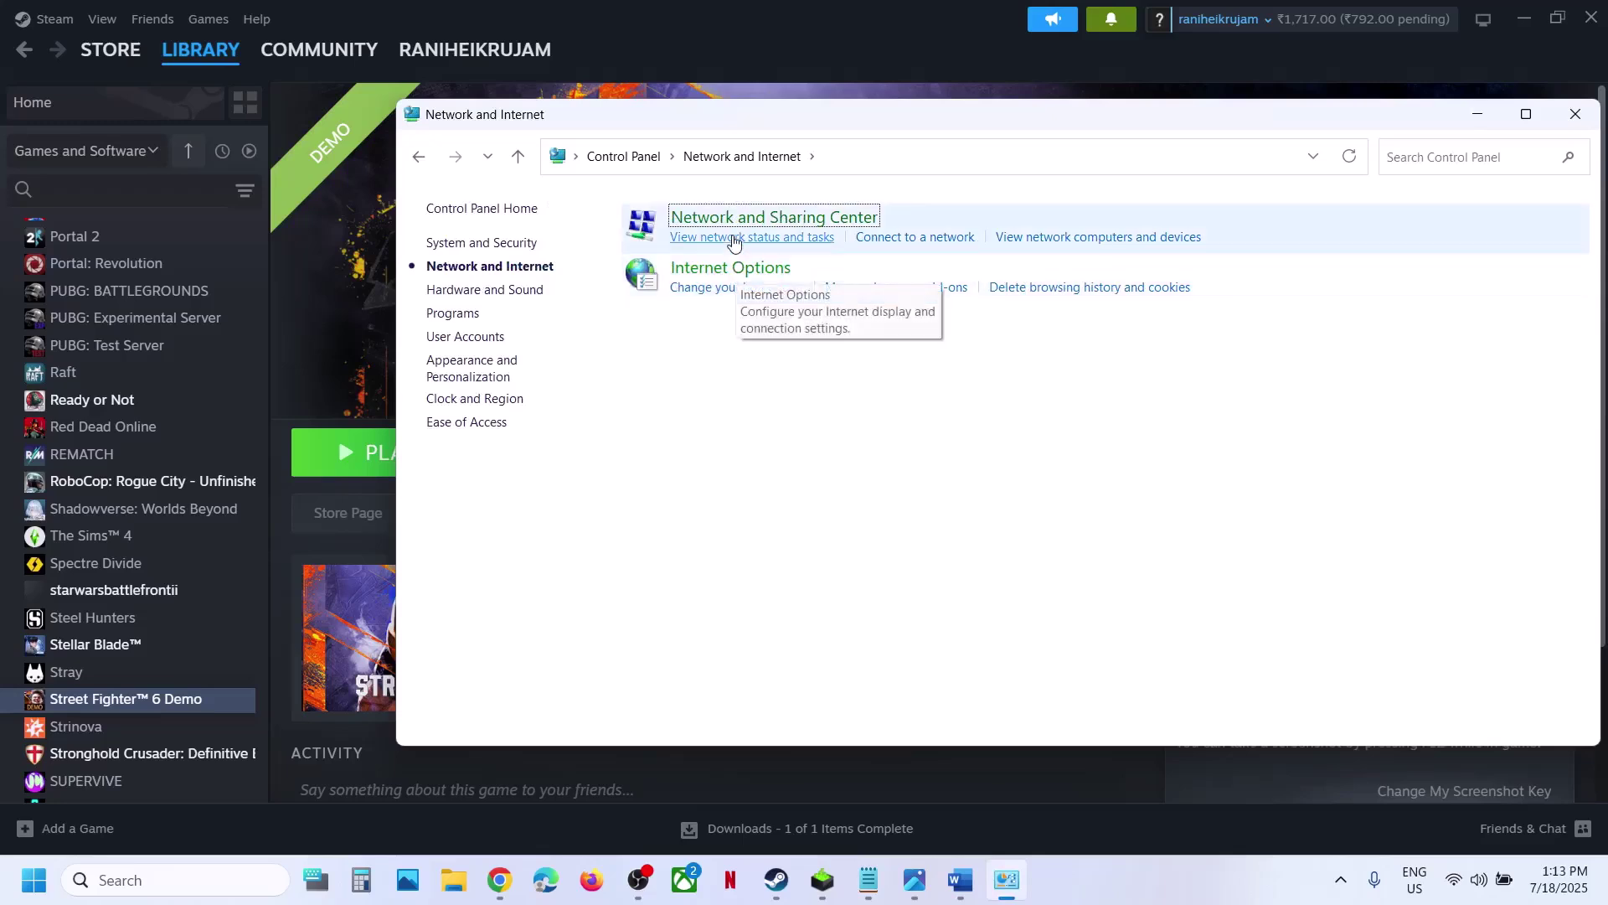
{"action": "left_click", "coordinate": [731, 220]}
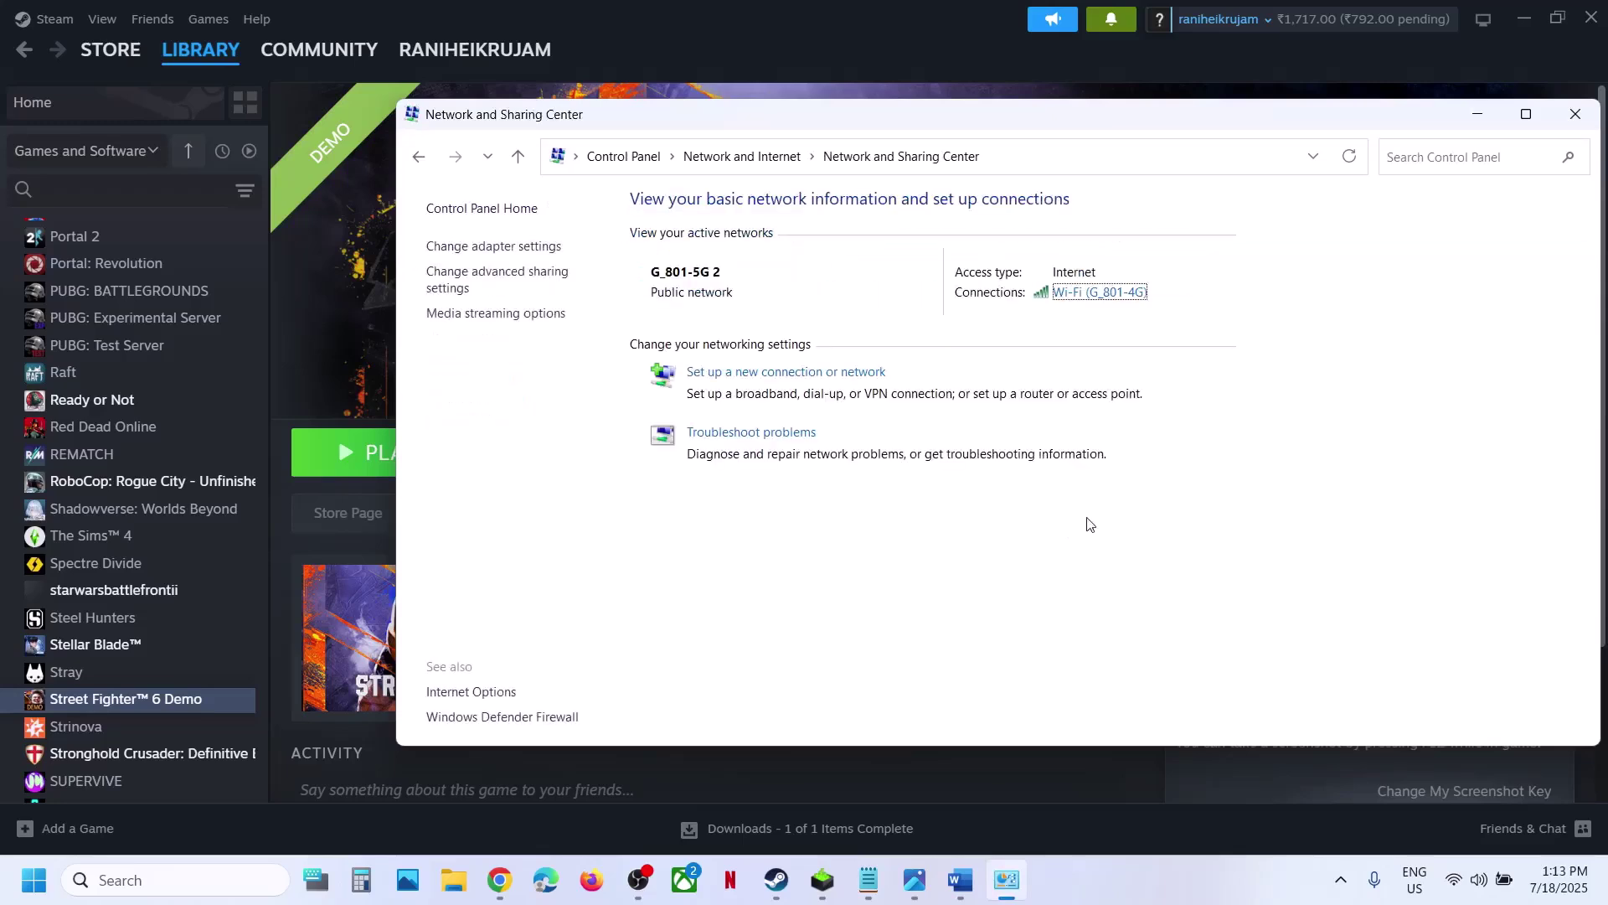
{"action": "left_click", "coordinate": [1101, 293]}
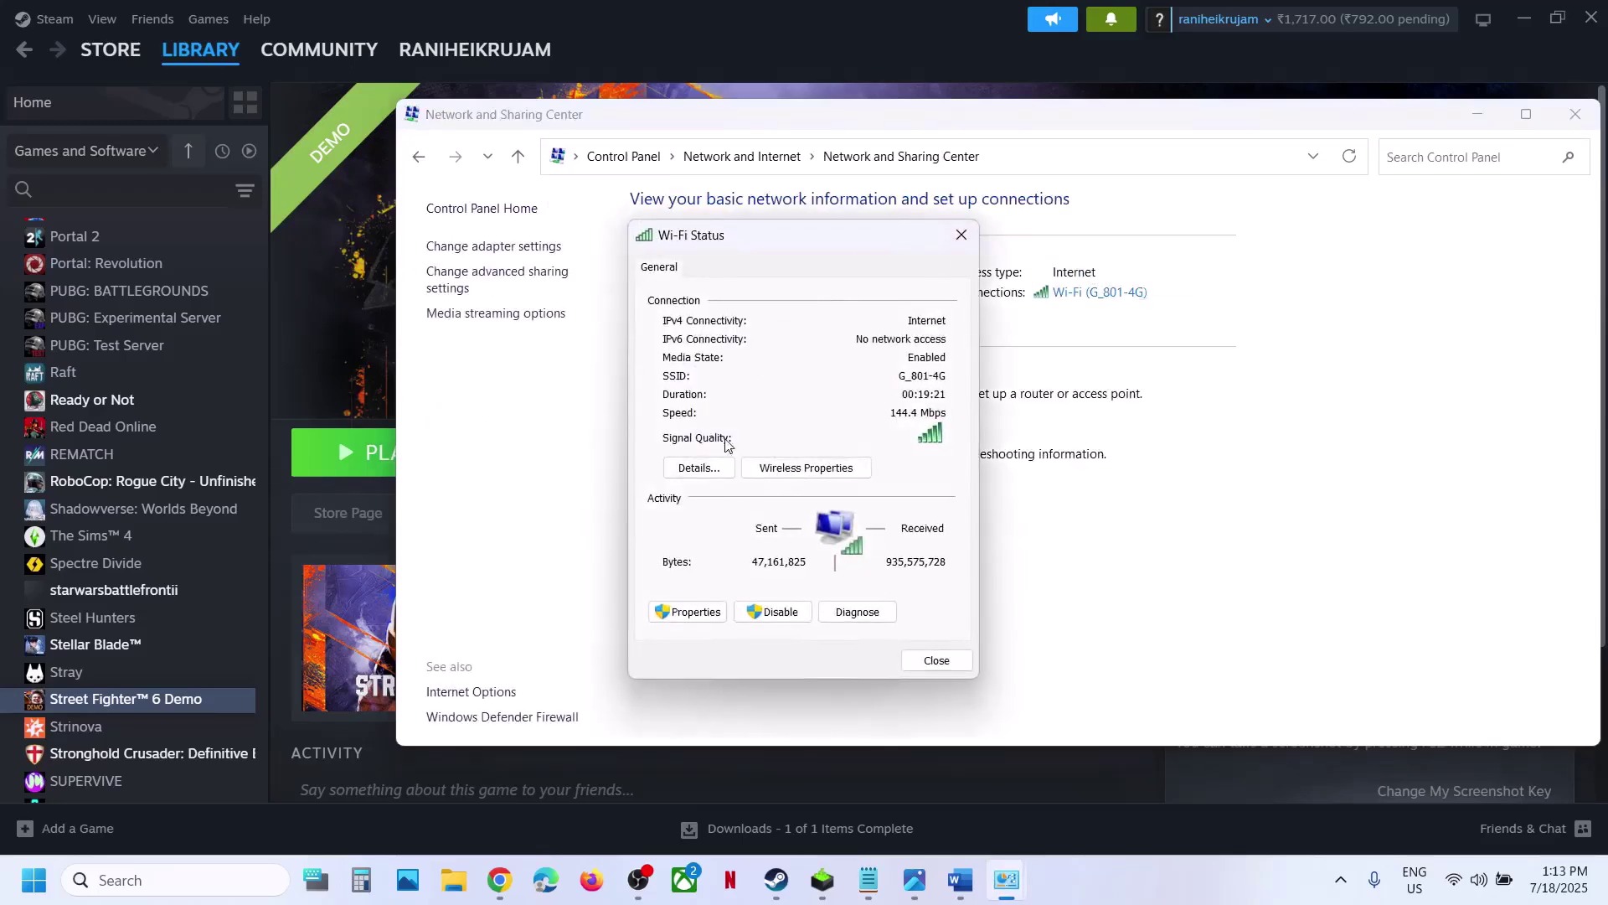
{"action": "left_click", "coordinate": [688, 612]}
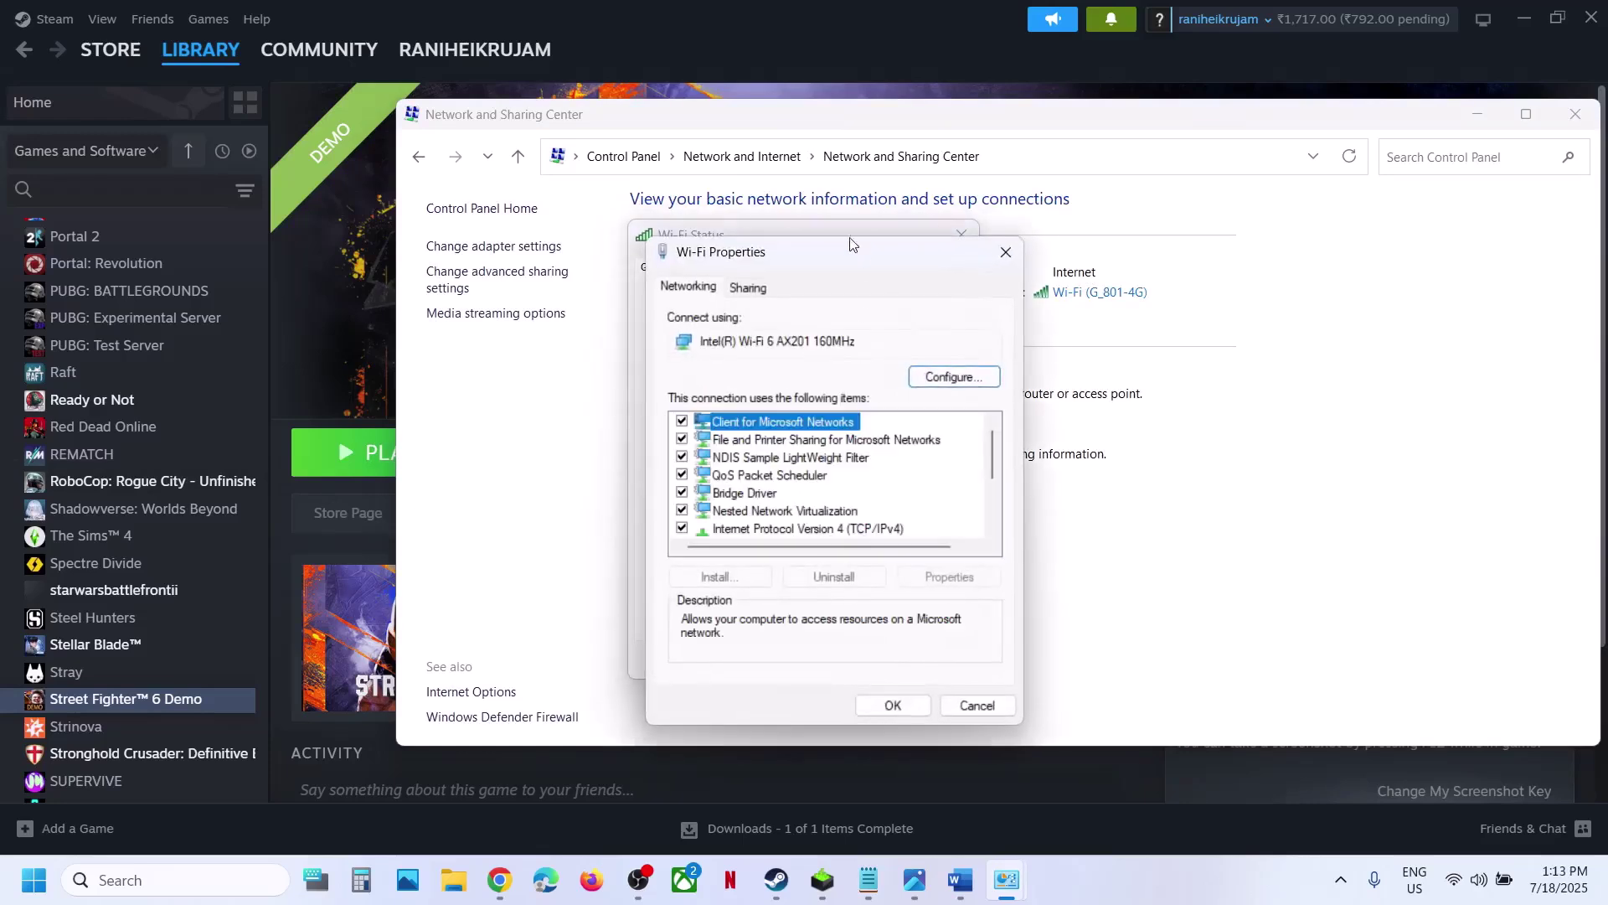
{"action": "left_click_drag", "start_coordinate": [838, 256], "coordinate": [764, 198]}
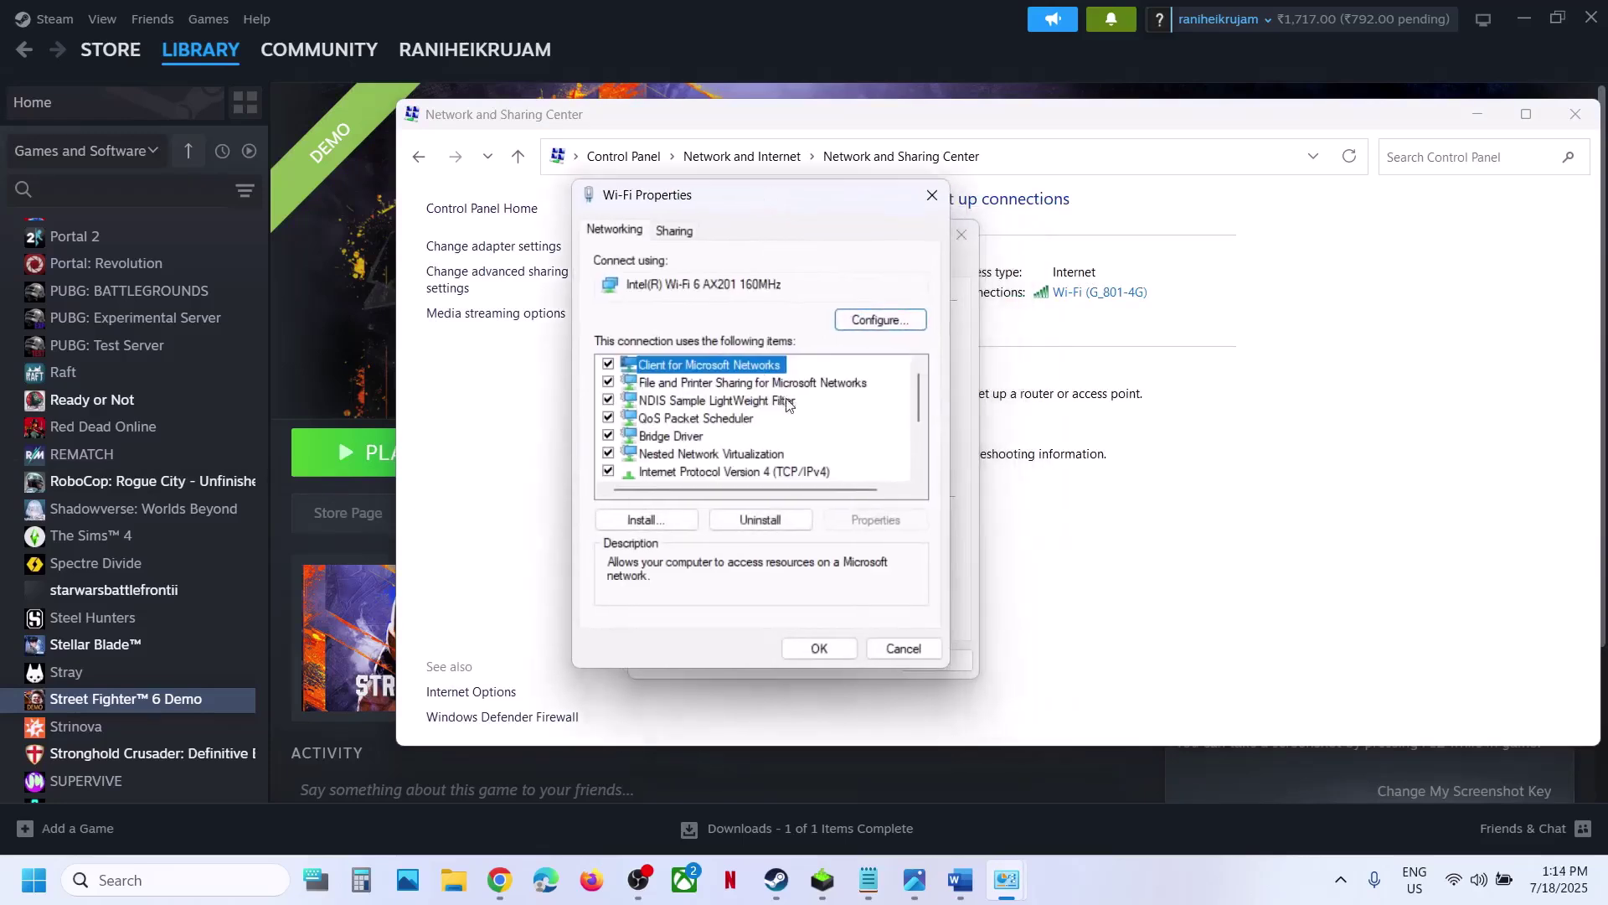
{"action": "left_click_drag", "start_coordinate": [919, 404], "coordinate": [918, 430]}
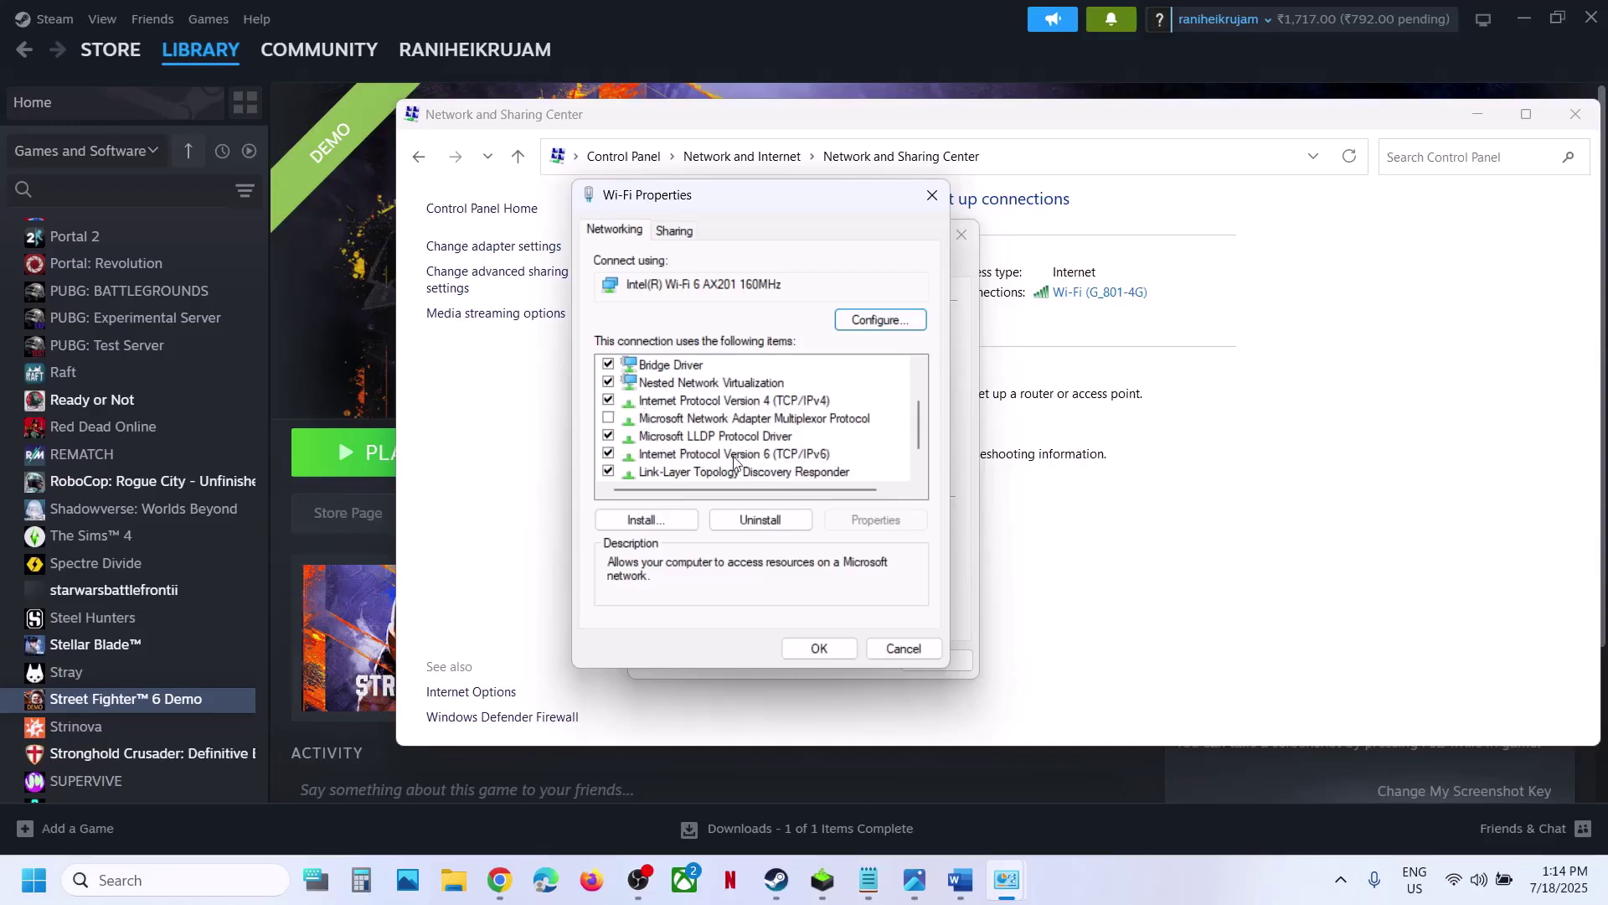
{"action": "left_click", "coordinate": [609, 453]}
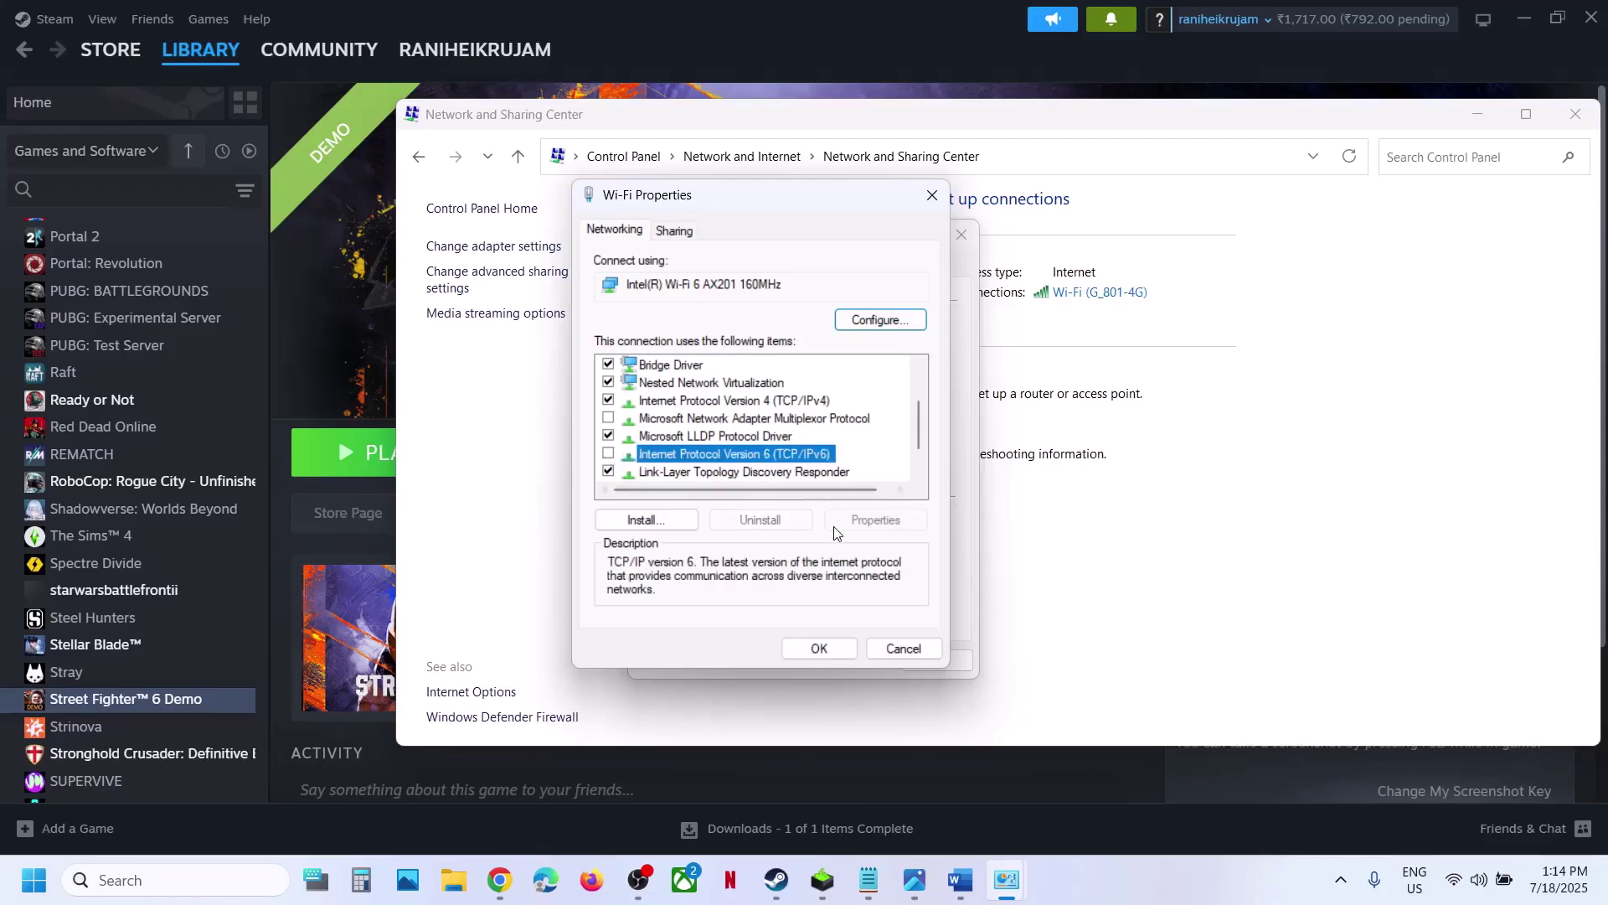
{"action": "left_click", "coordinate": [846, 649]}
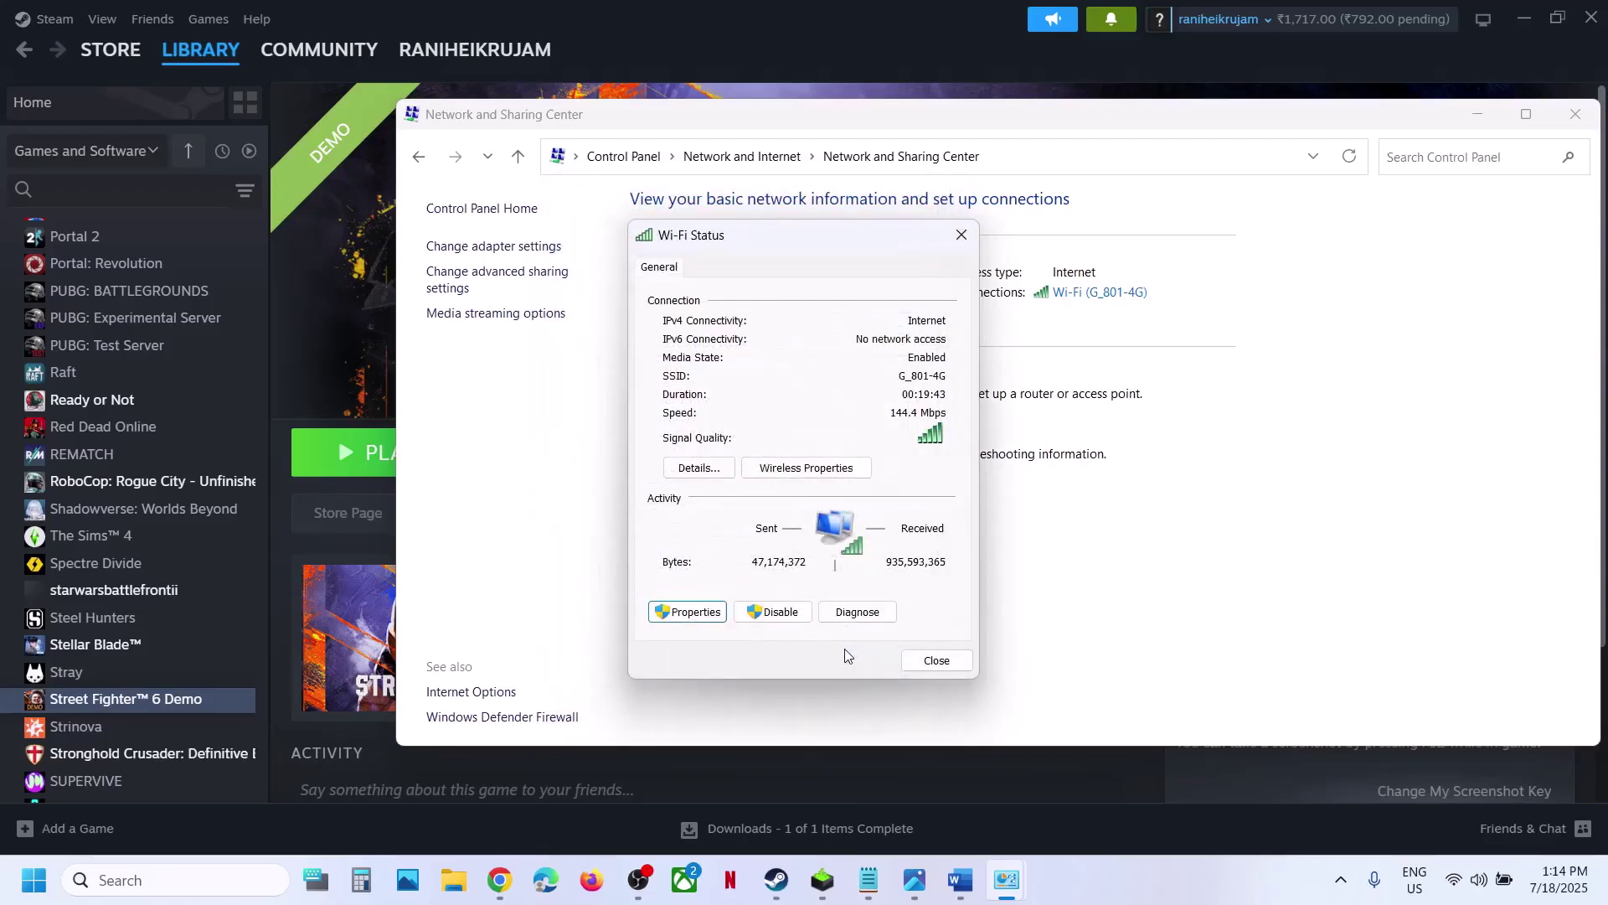
Re-enable IPv6 on Wi-Fi, then close Wi-Fi Status and Network and Sharing Center.
{"action": "left_click", "coordinate": [364, 369]}
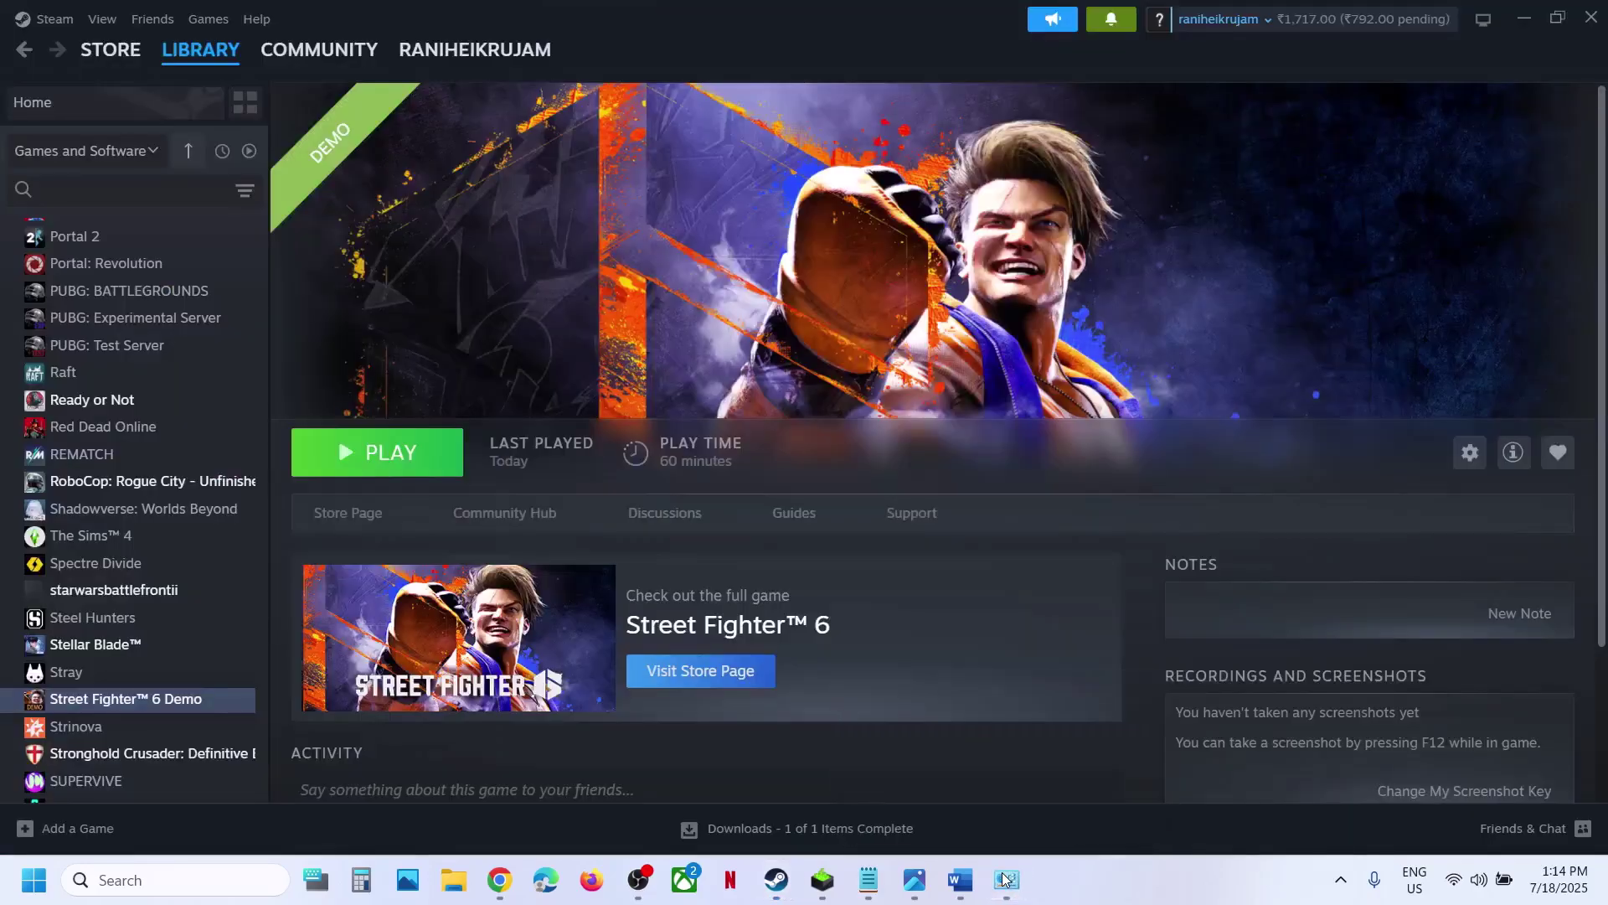
{"action": "mouse_move", "coordinate": [1004, 878]}
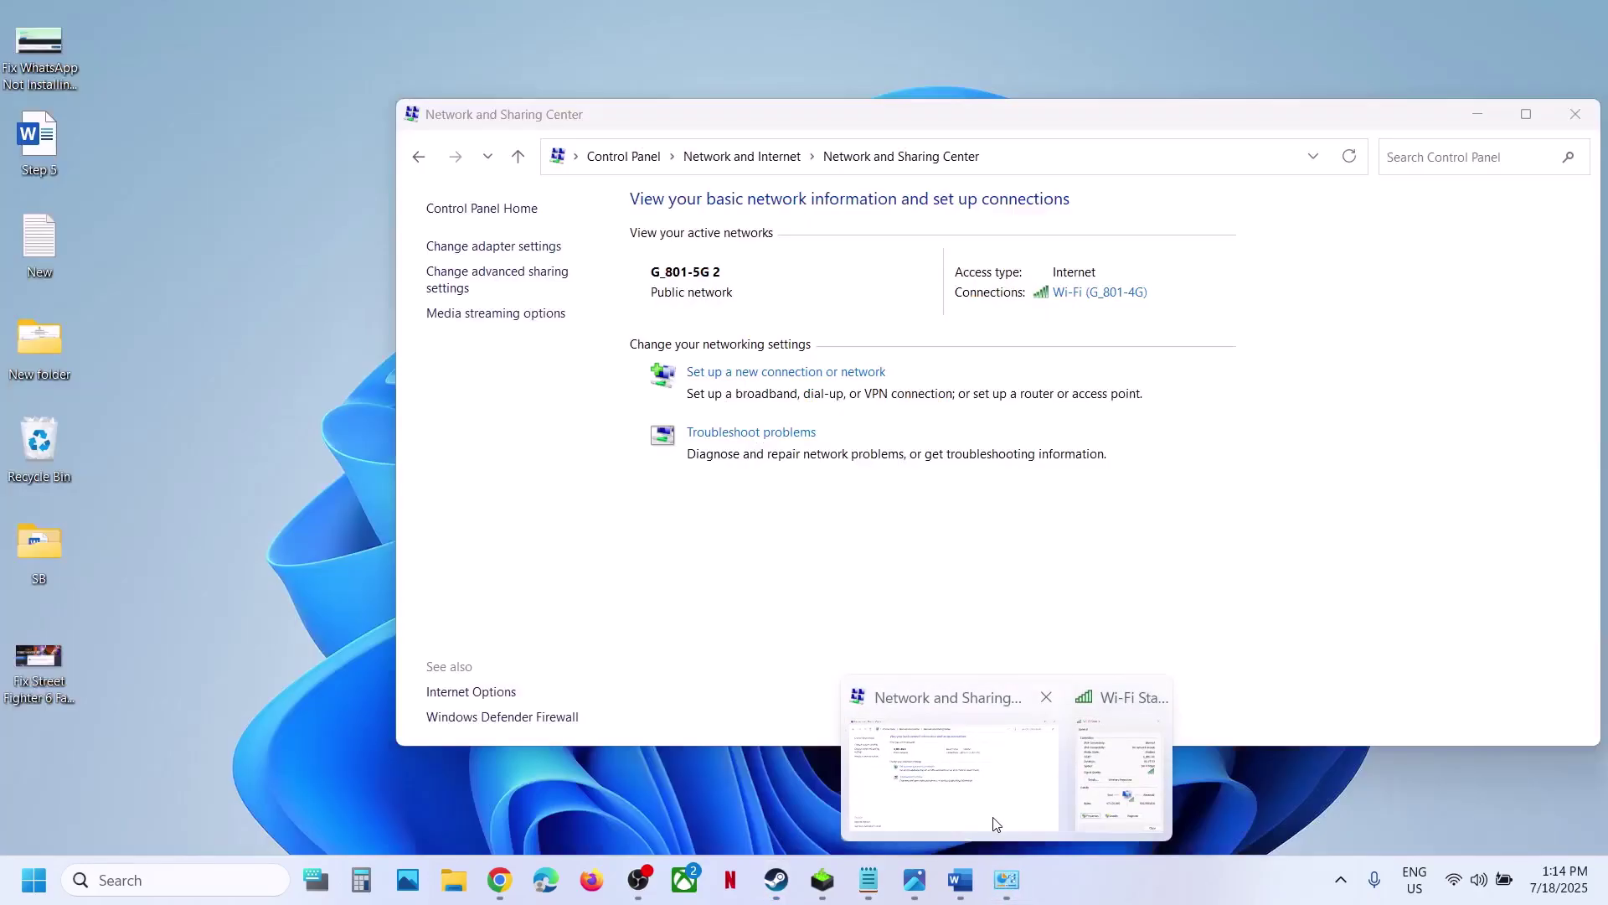
{"action": "left_click", "coordinate": [995, 824]}
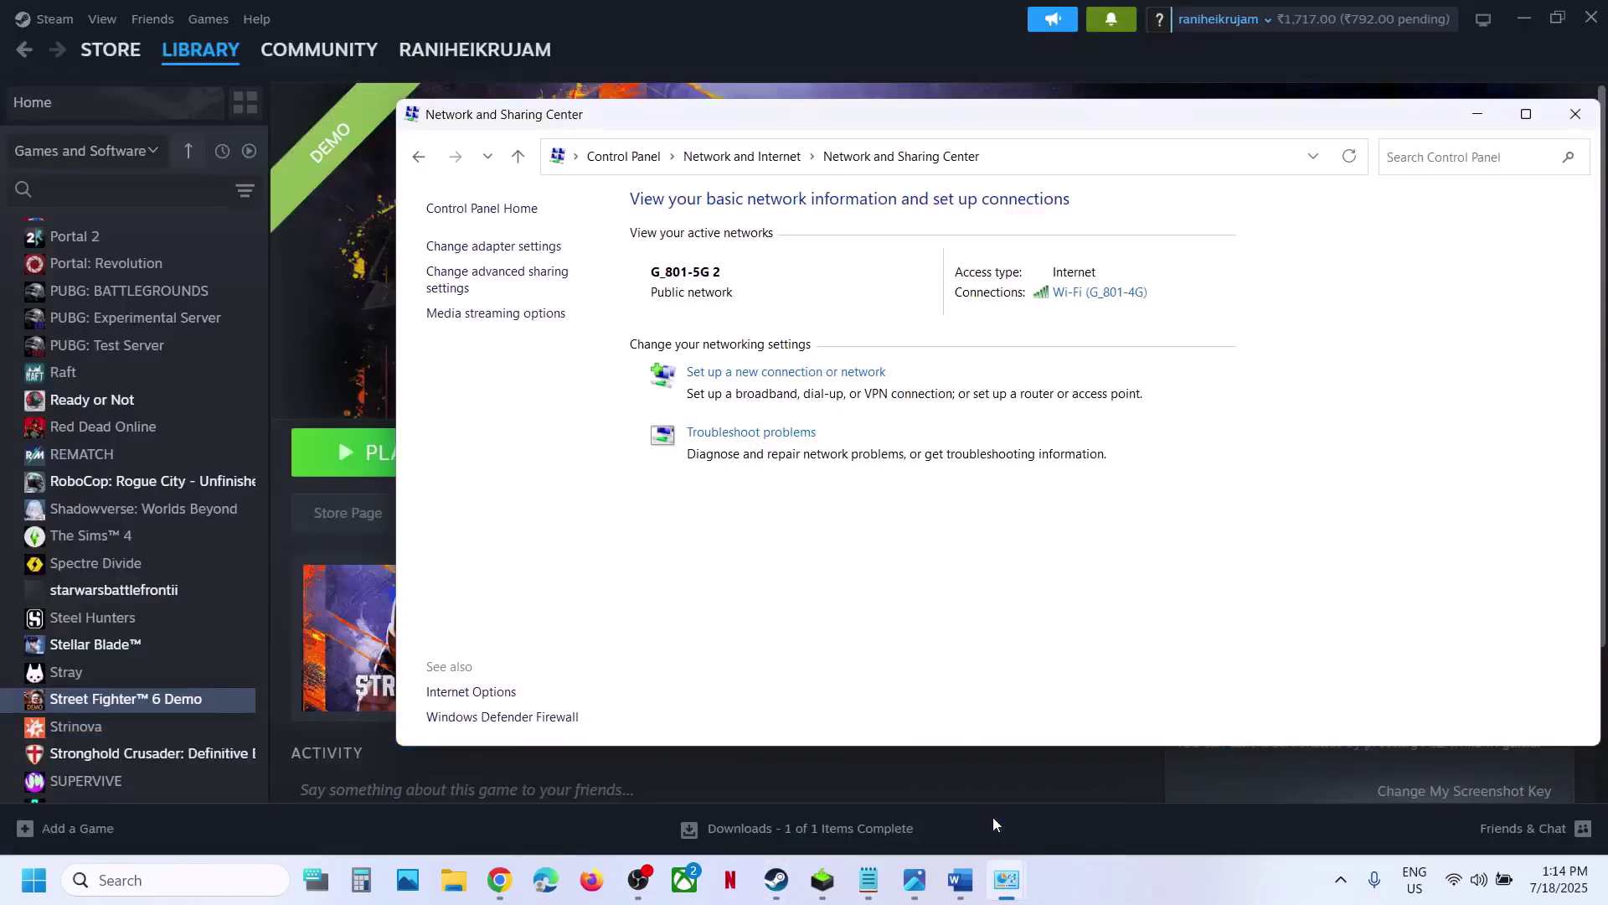
{"action": "left_click", "coordinate": [1068, 293]}
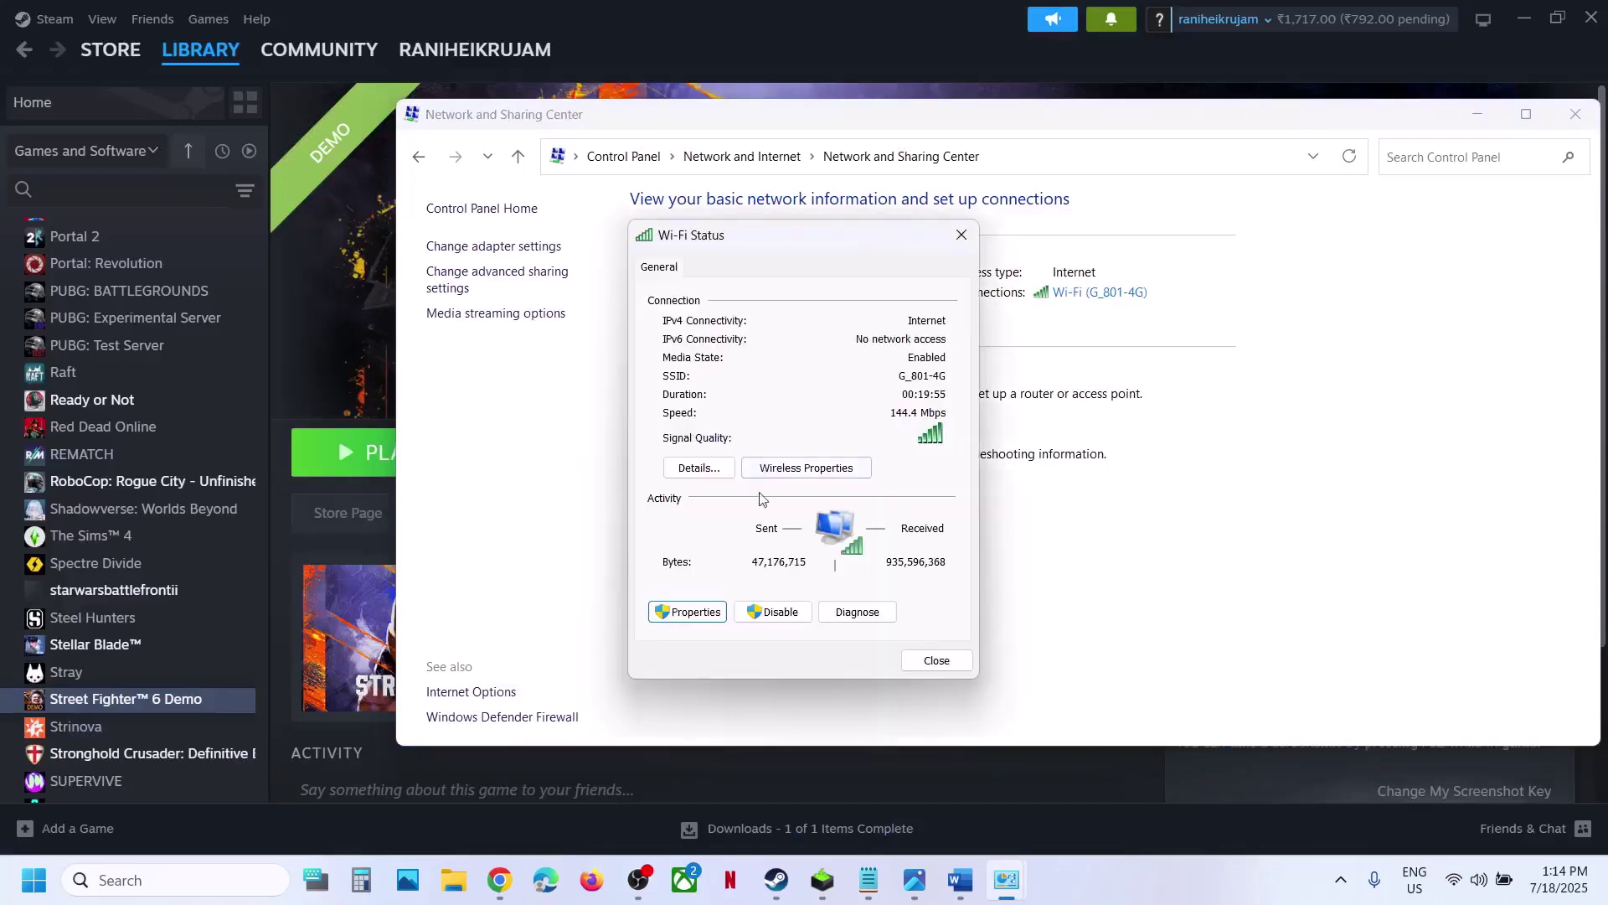
{"action": "left_click", "coordinate": [686, 612]}
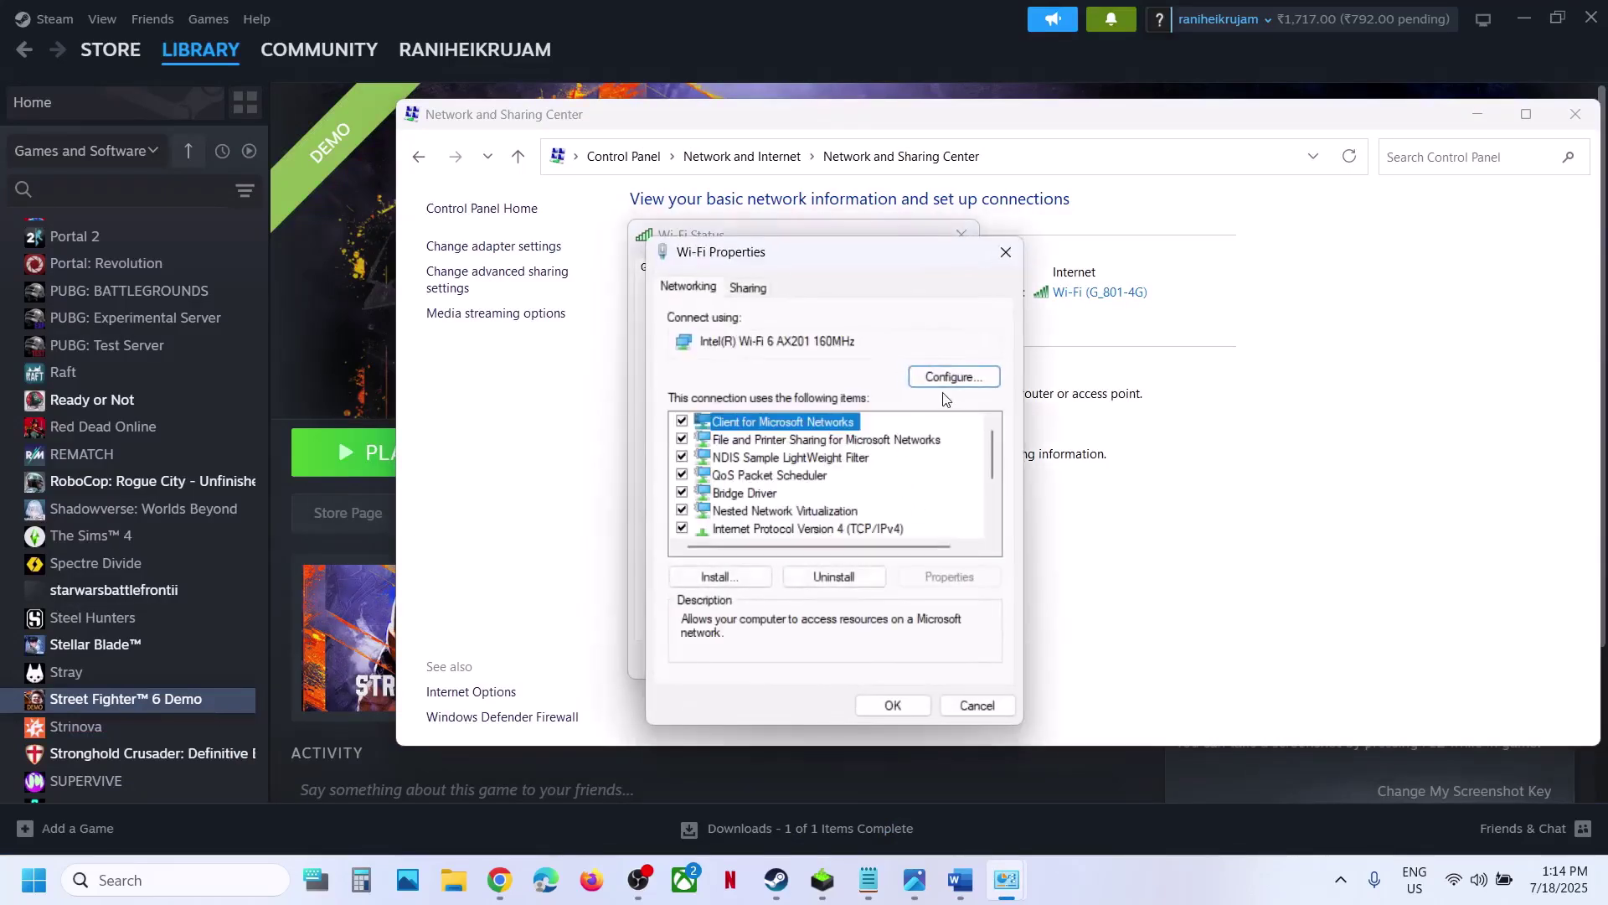
{"action": "left_click_drag", "start_coordinate": [992, 445], "coordinate": [992, 465]}
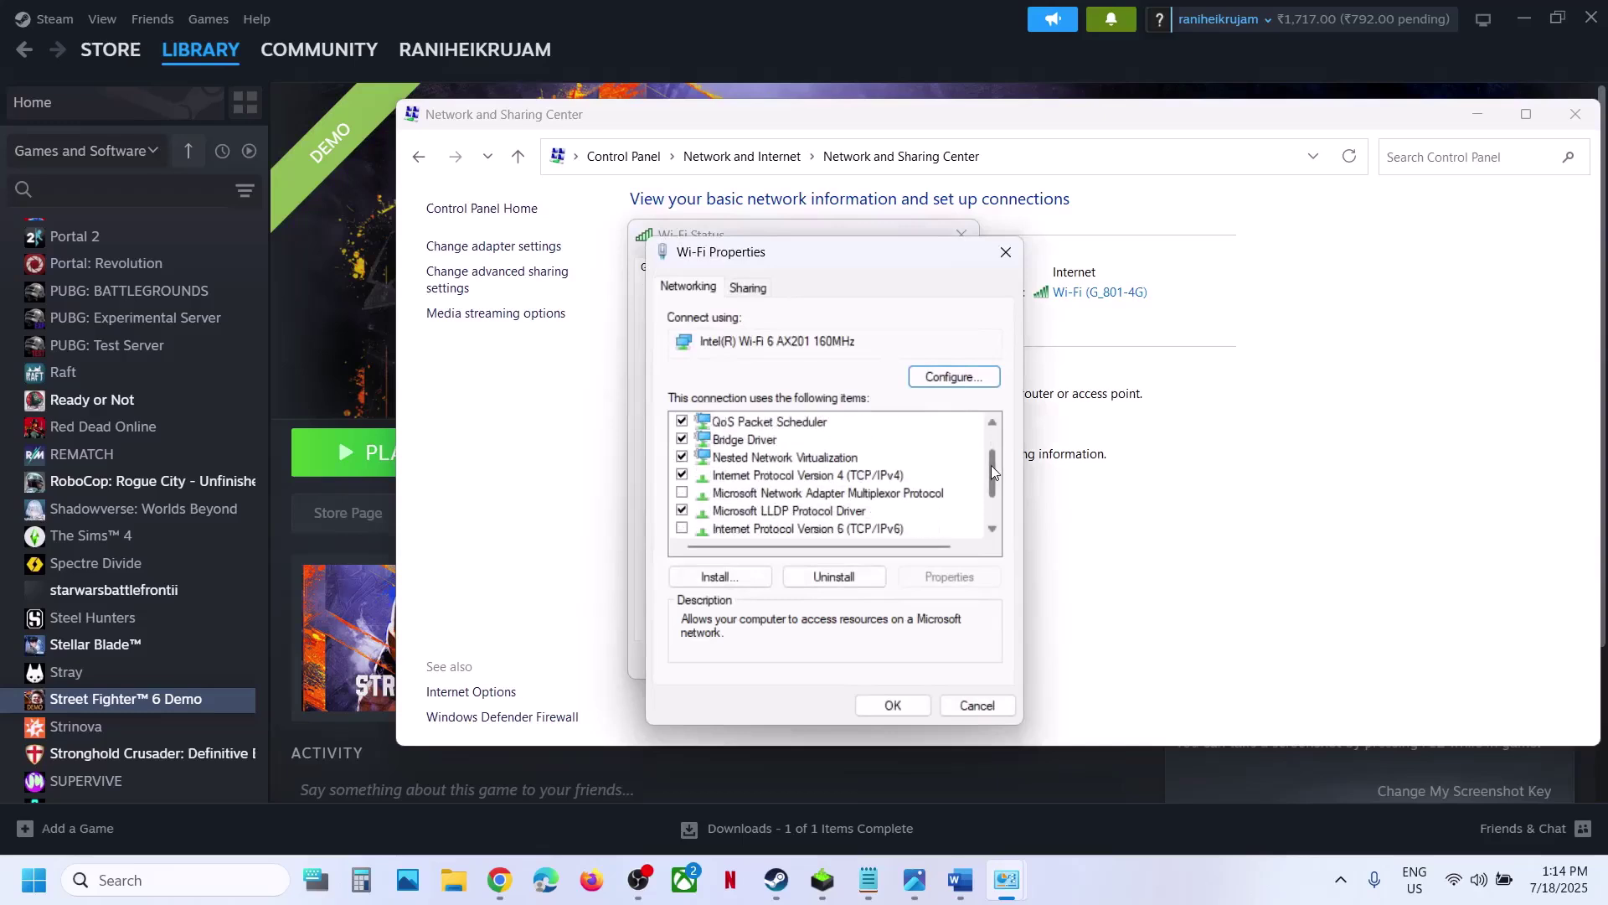
{"action": "left_click", "coordinate": [681, 530]}
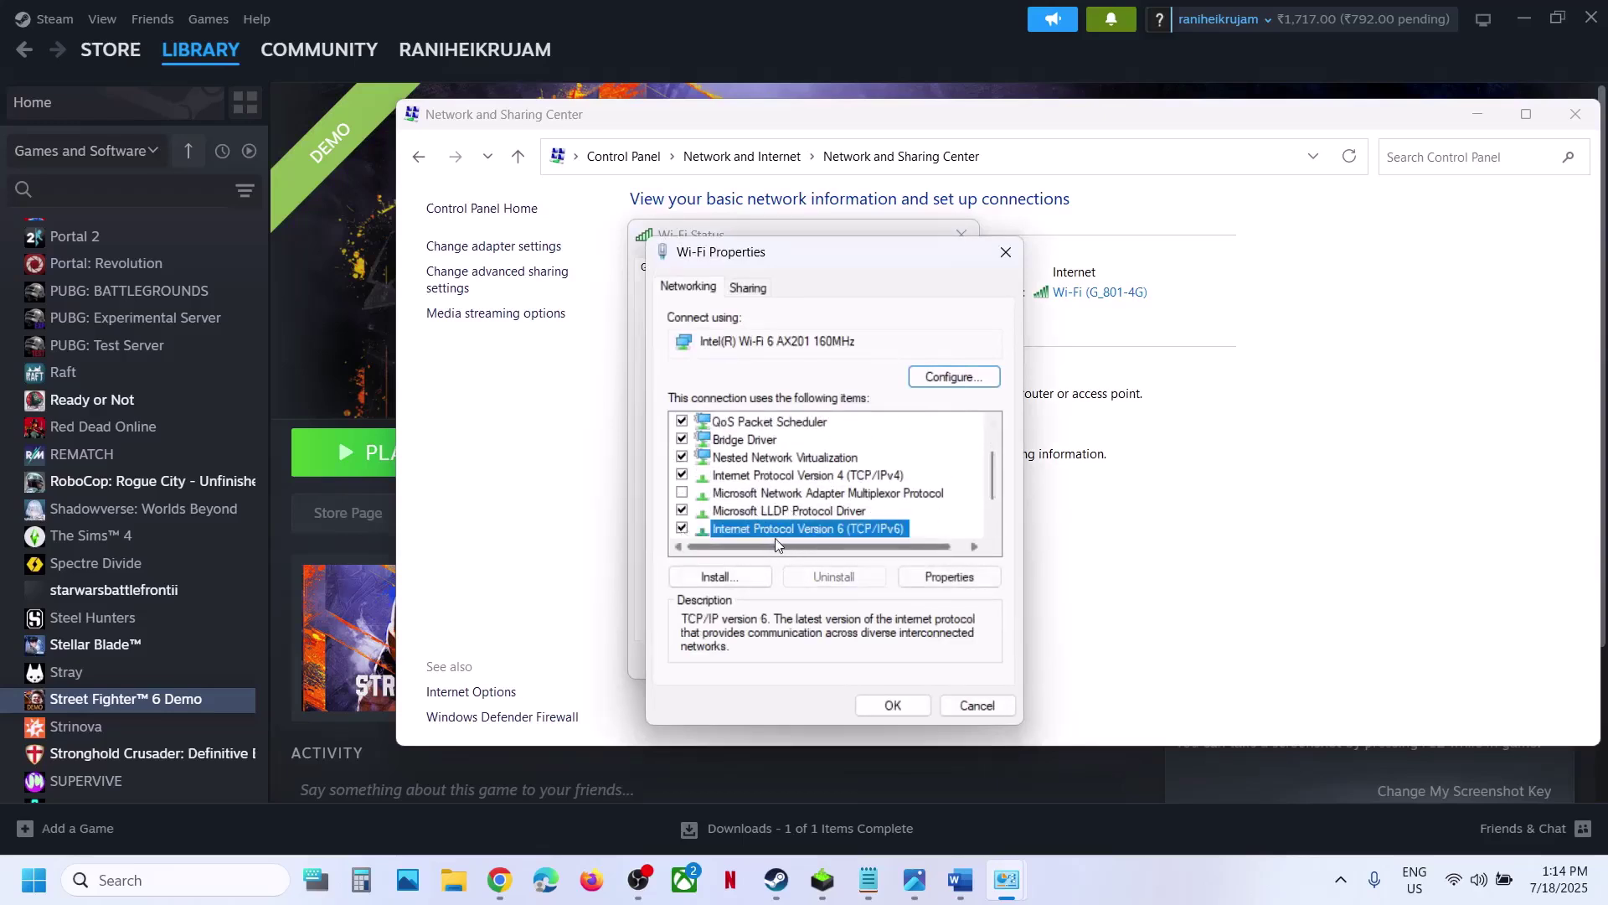
{"action": "left_click", "coordinate": [905, 706]}
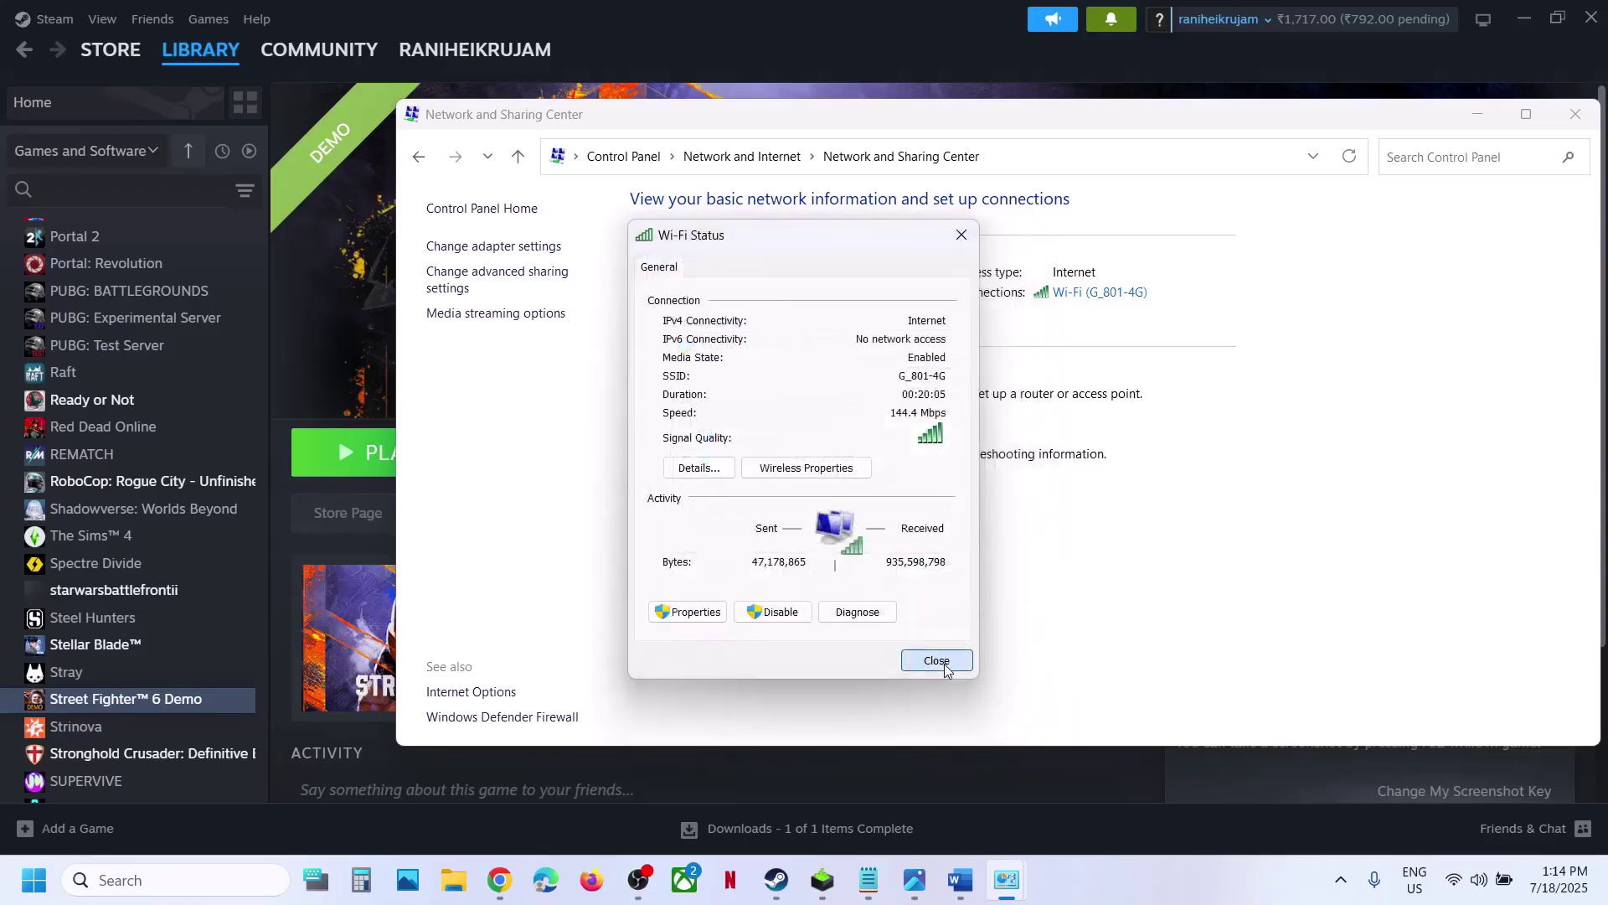
{"action": "left_click", "coordinate": [943, 664]}
{"action": "left_click", "coordinate": [1576, 114]}
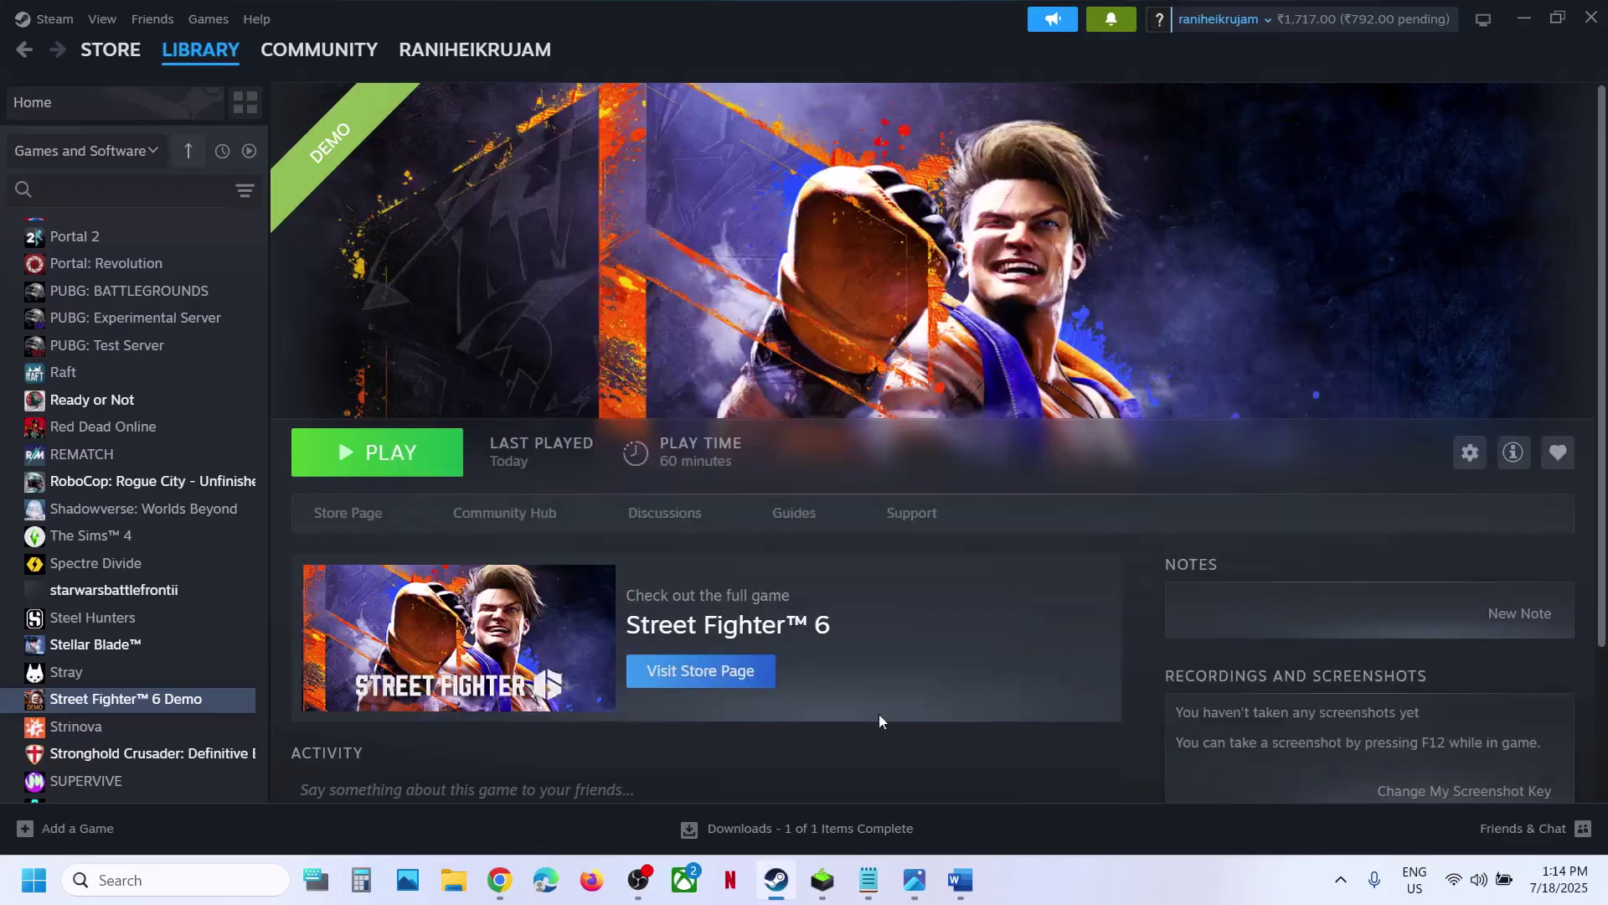
Scroll the Word guide past Step 12 (Turn on/off VPN) to Step 13's ipconfig commands.
{"action": "left_click", "coordinate": [957, 881]}
{"action": "scroll", "coordinate": [502, 562], "scroll_direction": "down", "scroll_amount": 3}
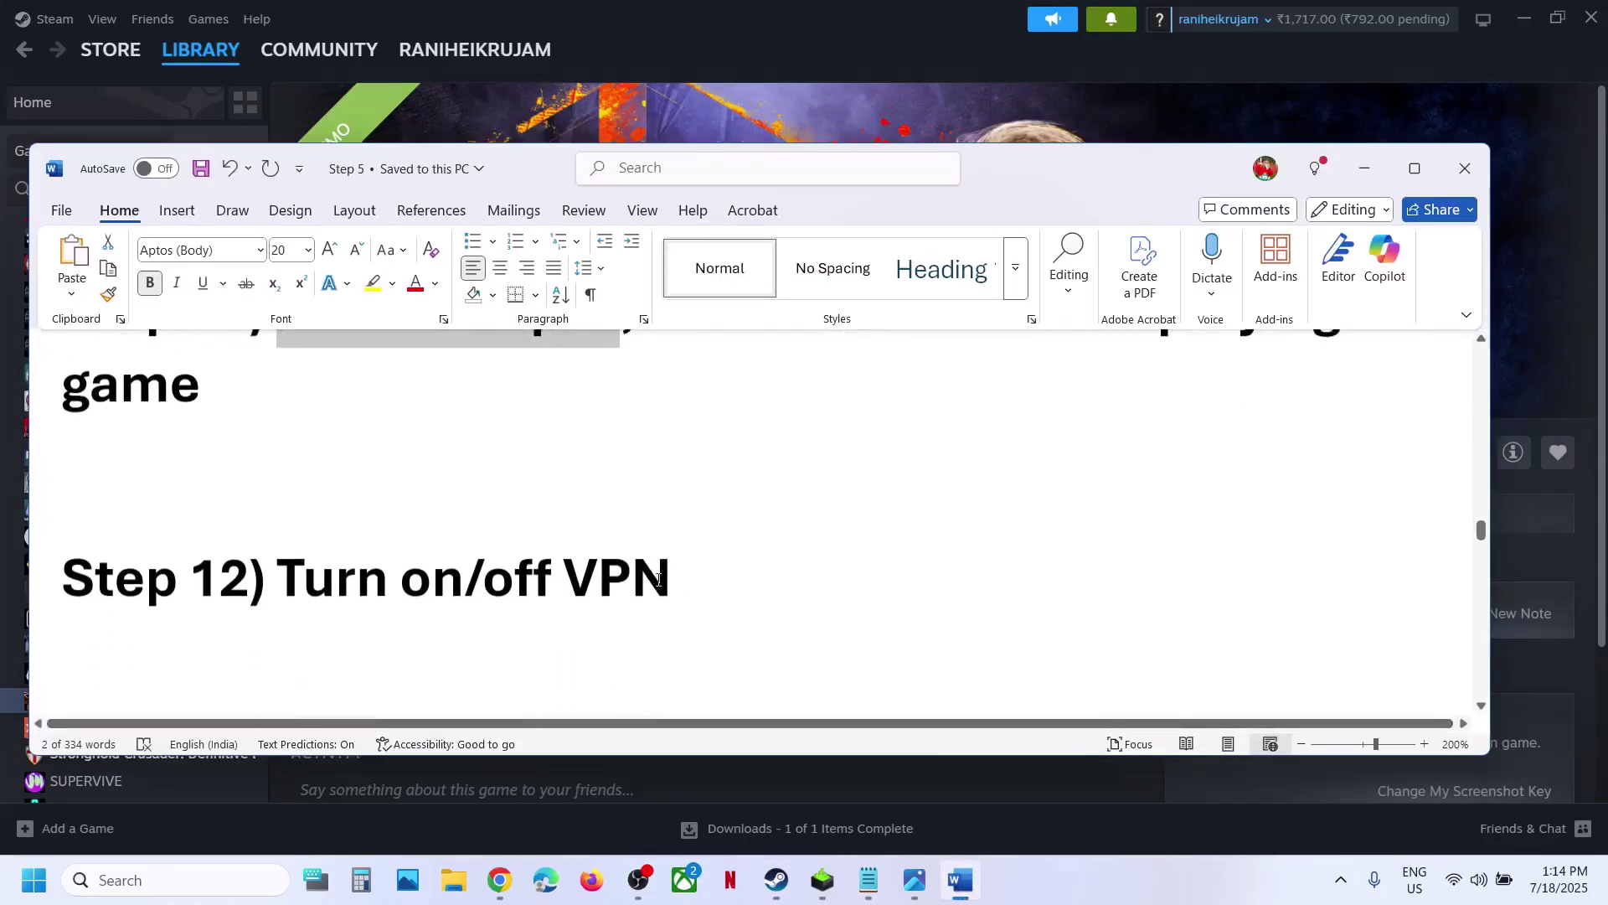
{"action": "left_click_drag", "start_coordinate": [380, 556], "coordinate": [677, 569]}
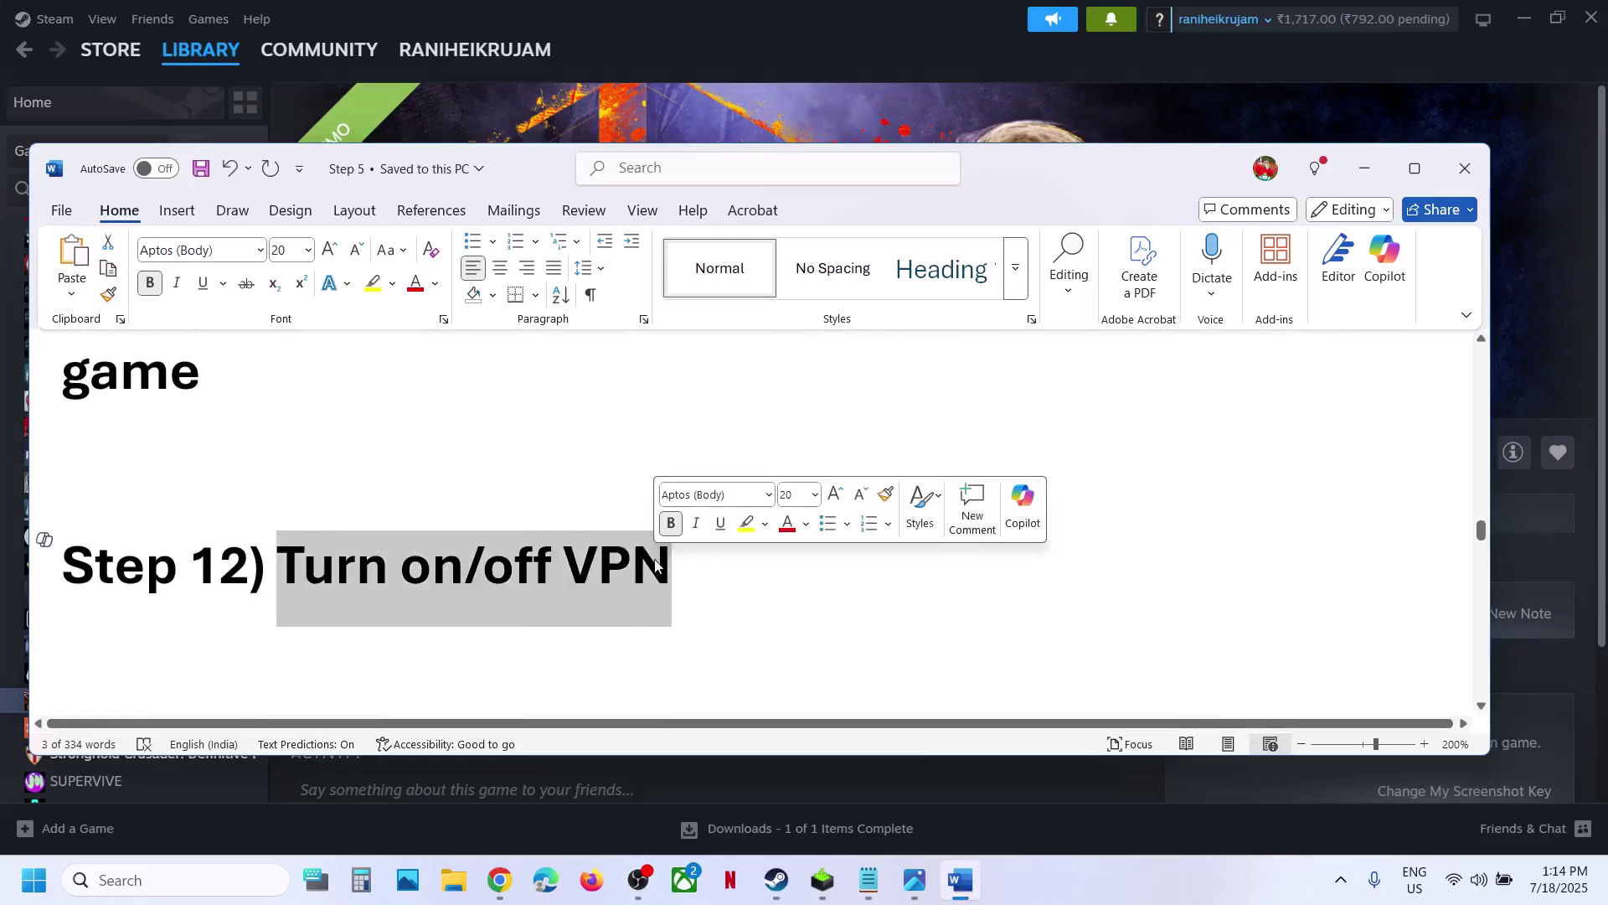
{"action": "left_click", "coordinate": [689, 569]}
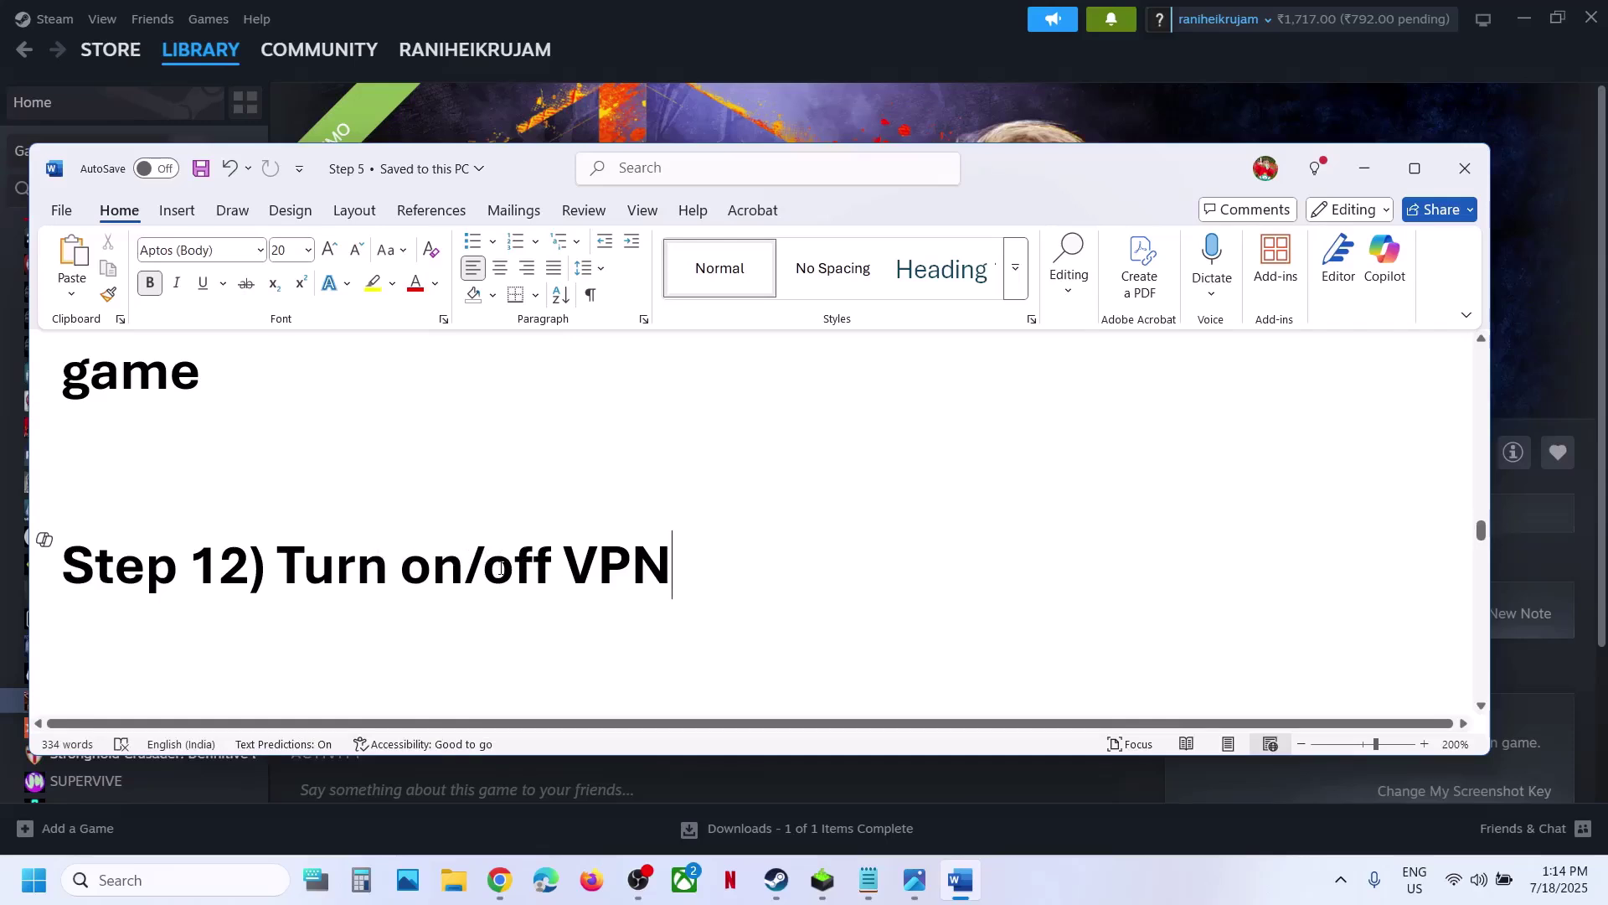
{"action": "double_click", "coordinate": [501, 569]}
{"action": "left_click", "coordinate": [420, 499]}
{"action": "scroll", "coordinate": [420, 496], "scroll_direction": "down", "scroll_amount": 1}
{"action": "scroll", "coordinate": [420, 497], "scroll_direction": "down", "scroll_amount": 4}
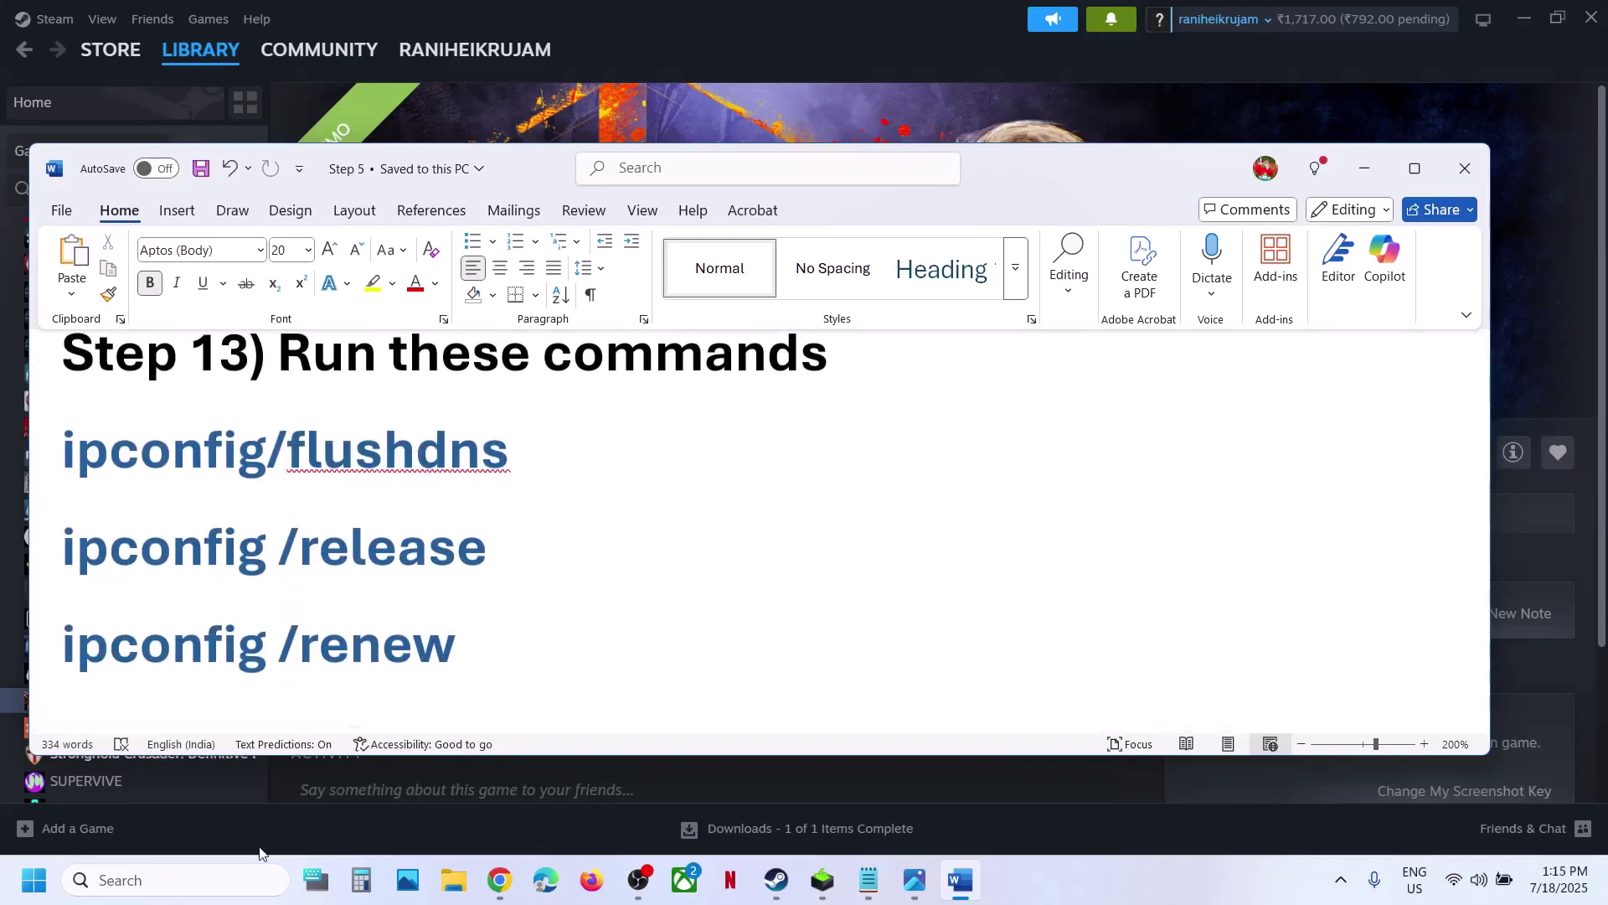
Launch Command Prompt as administrator from a cmd search.
{"action": "left_click", "coordinate": [235, 881]}
{"action": "type", "text": "cmd"}
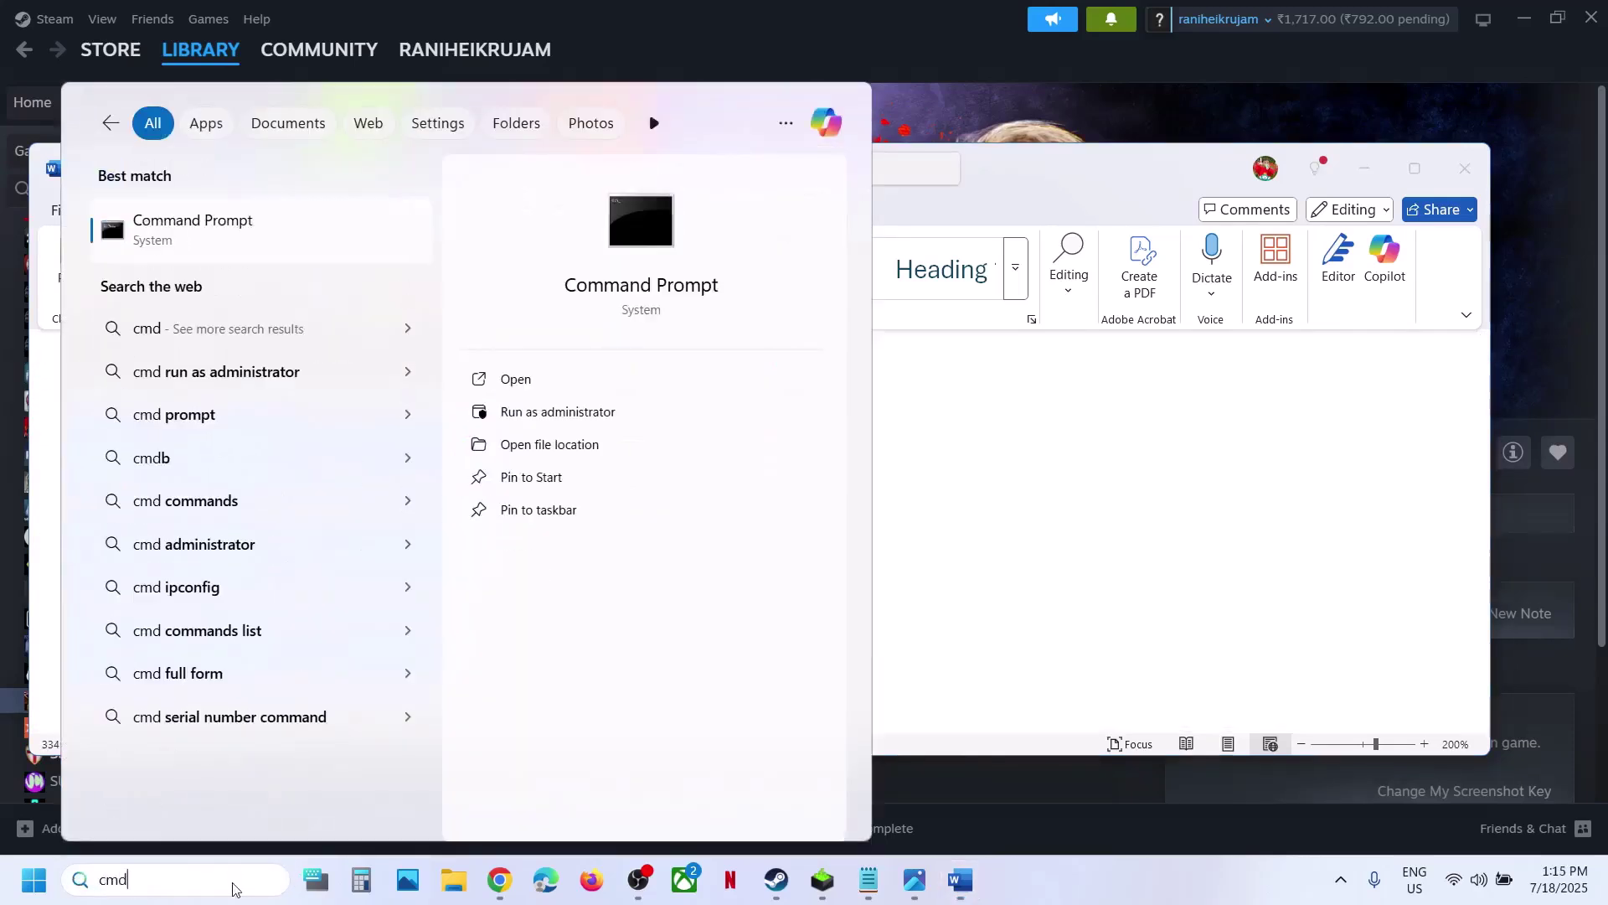
{"action": "right_click", "coordinate": [268, 248]}
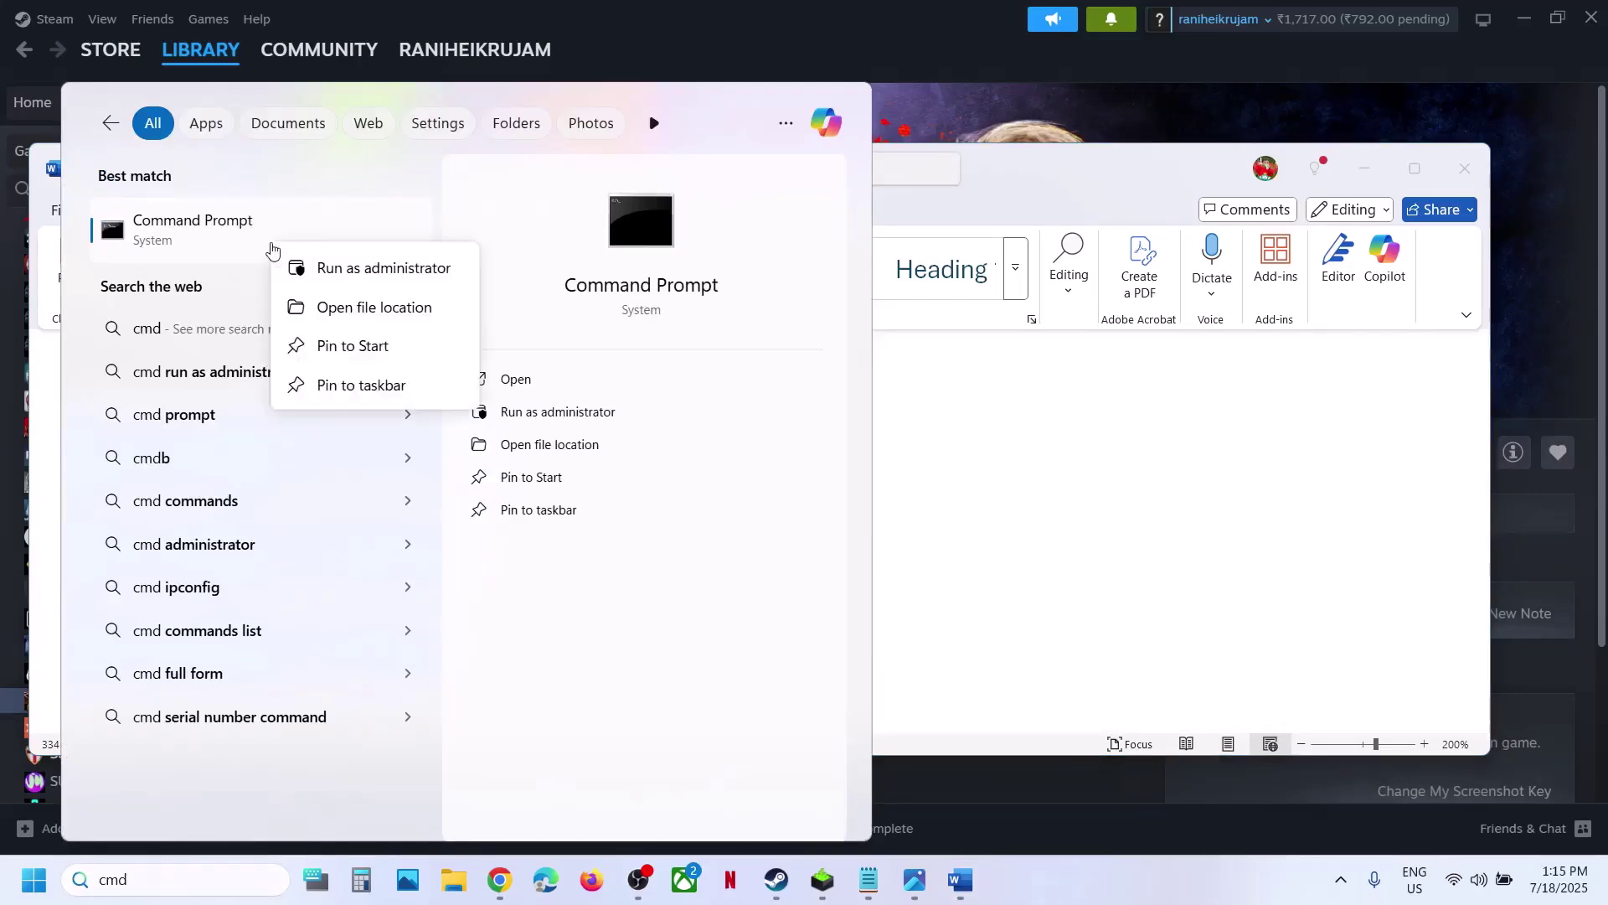
{"action": "left_click", "coordinate": [416, 277]}
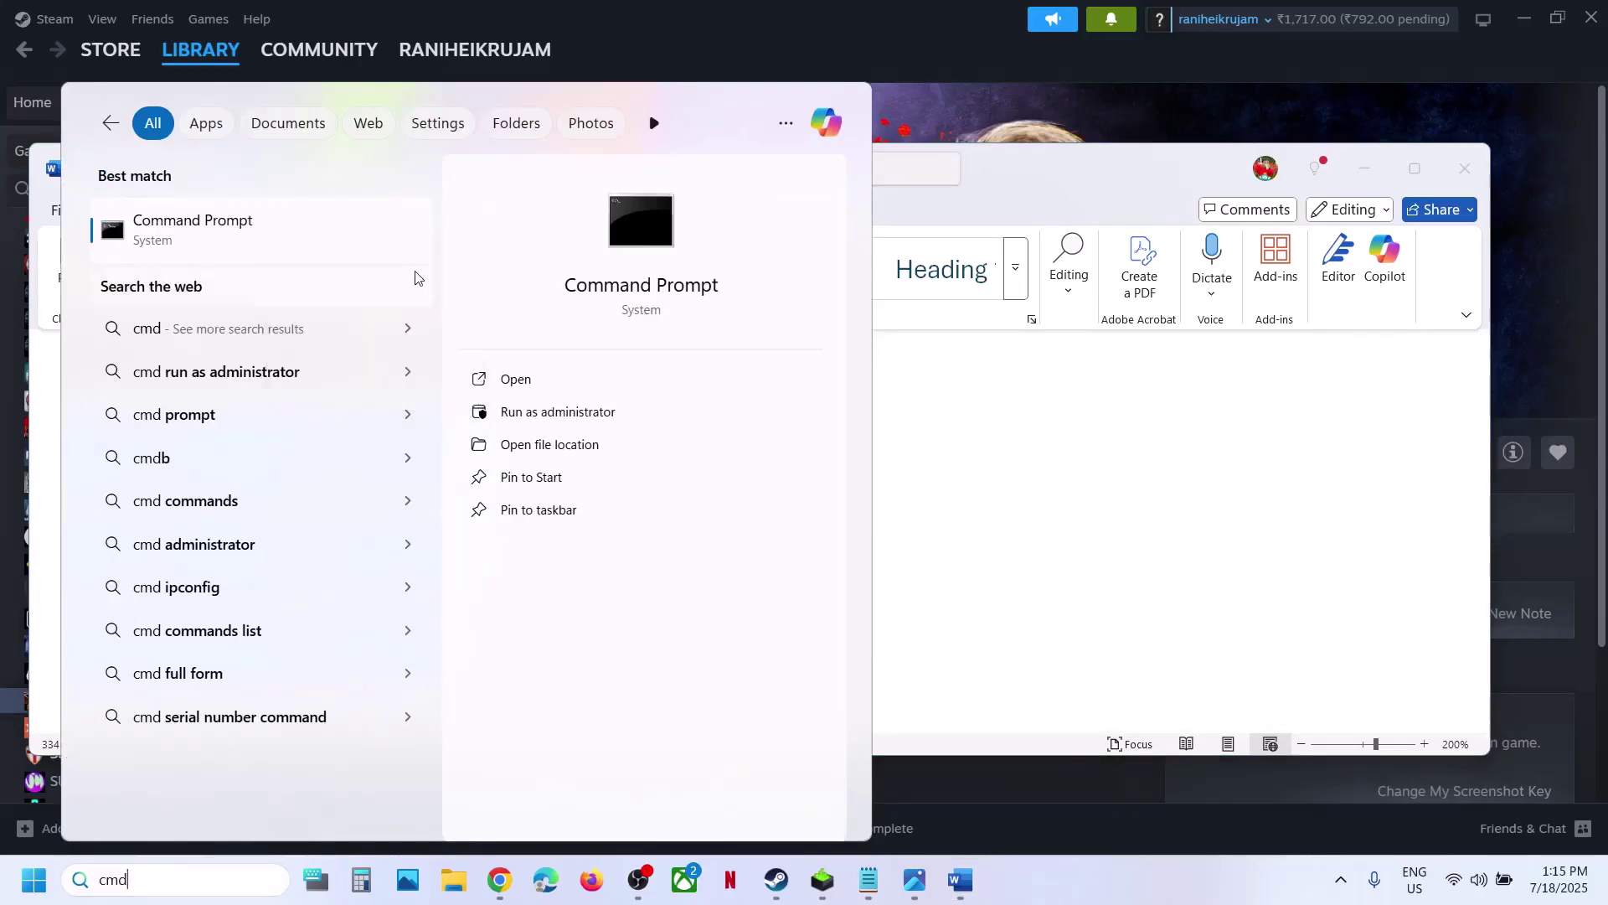
{"action": "left_click", "coordinate": [765, 613]}
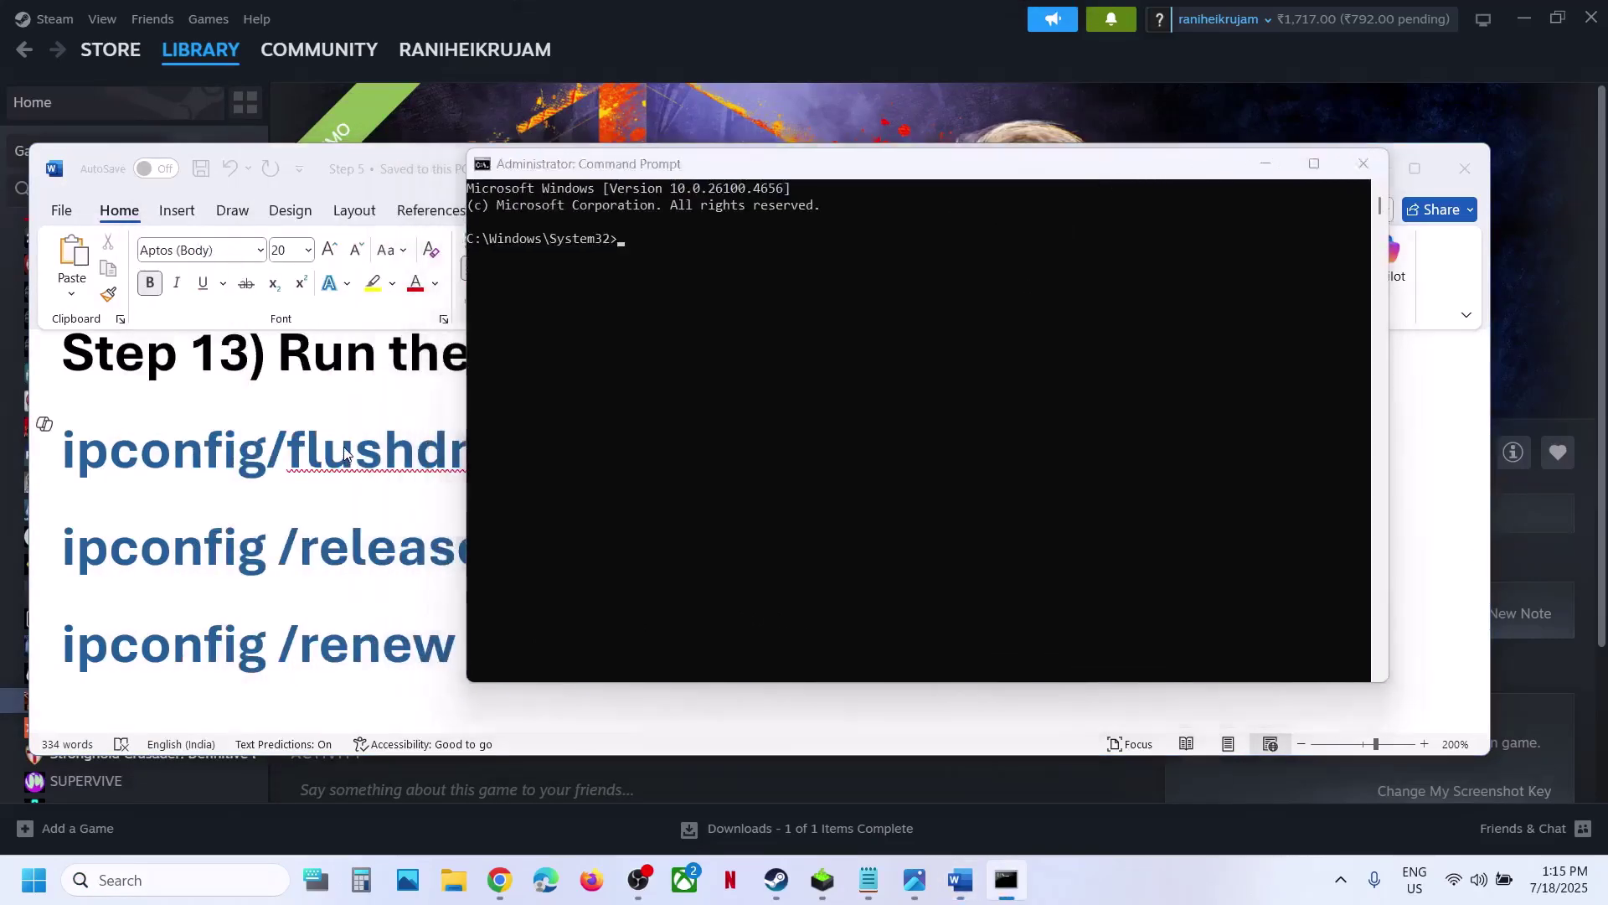
Run ipconfig /flushdns, copied from the Word guide, in the admin prompt.
{"action": "left_click", "coordinate": [344, 453]}
{"action": "left_click_drag", "start_coordinate": [544, 456], "coordinate": [62, 452]}
{"action": "key", "text": "ctrl+c"}
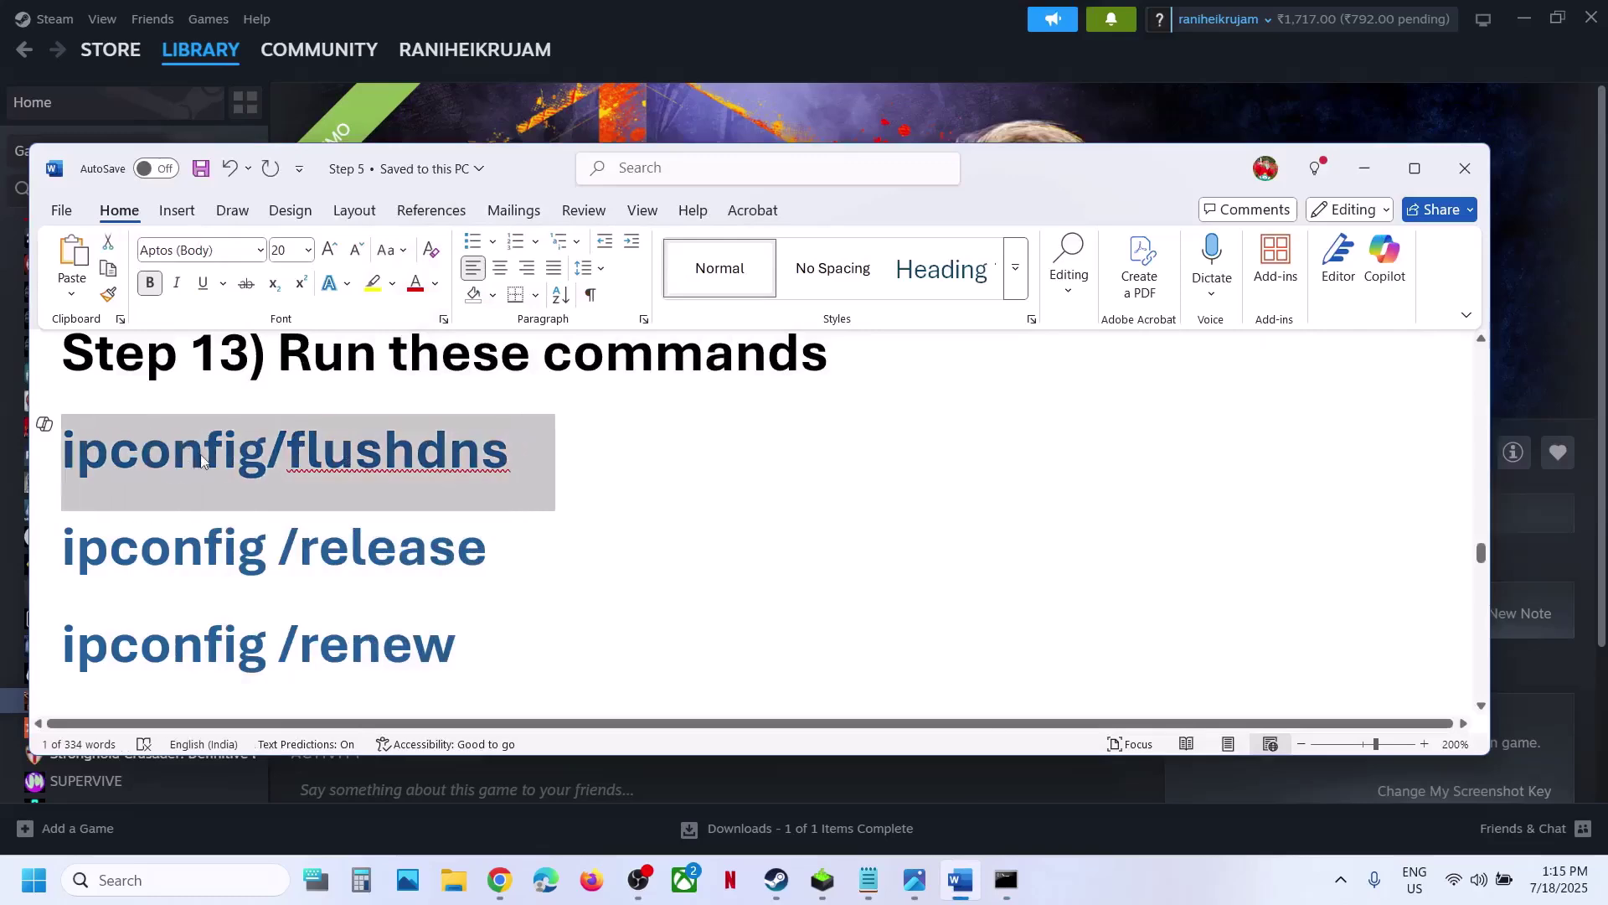
{"action": "left_click", "coordinate": [1022, 882]}
{"action": "key", "text": "ctrl+v"}
{"action": "key", "text": "Return"}
Run ipconfig /release copied from the guide.
{"action": "key", "text": "alt+Tab"}
{"action": "triple_click", "coordinate": [401, 549]}
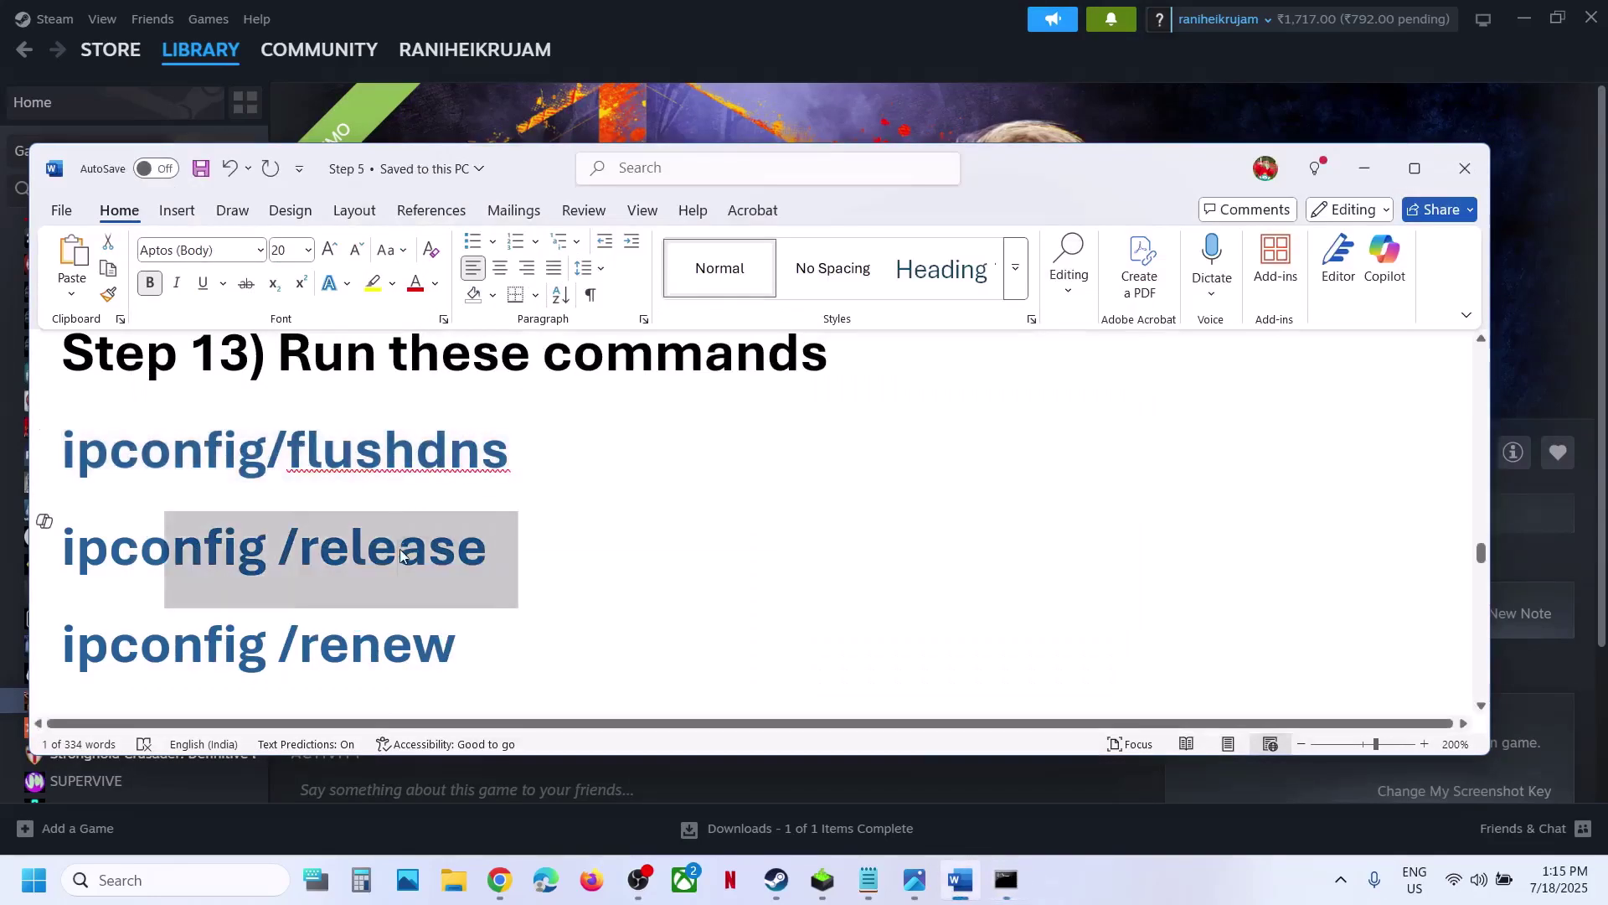
{"action": "key", "text": "ctrl+c"}
{"action": "key", "text": "alt+Tab"}
{"action": "key", "text": "ctrl+v"}
{"action": "key", "text": "Return"}
{"action": "key", "text": "alt+Tab"}
Run ipconfig /renew from the guide, then close Command Prompt.
{"action": "double_click", "coordinate": [306, 649]}
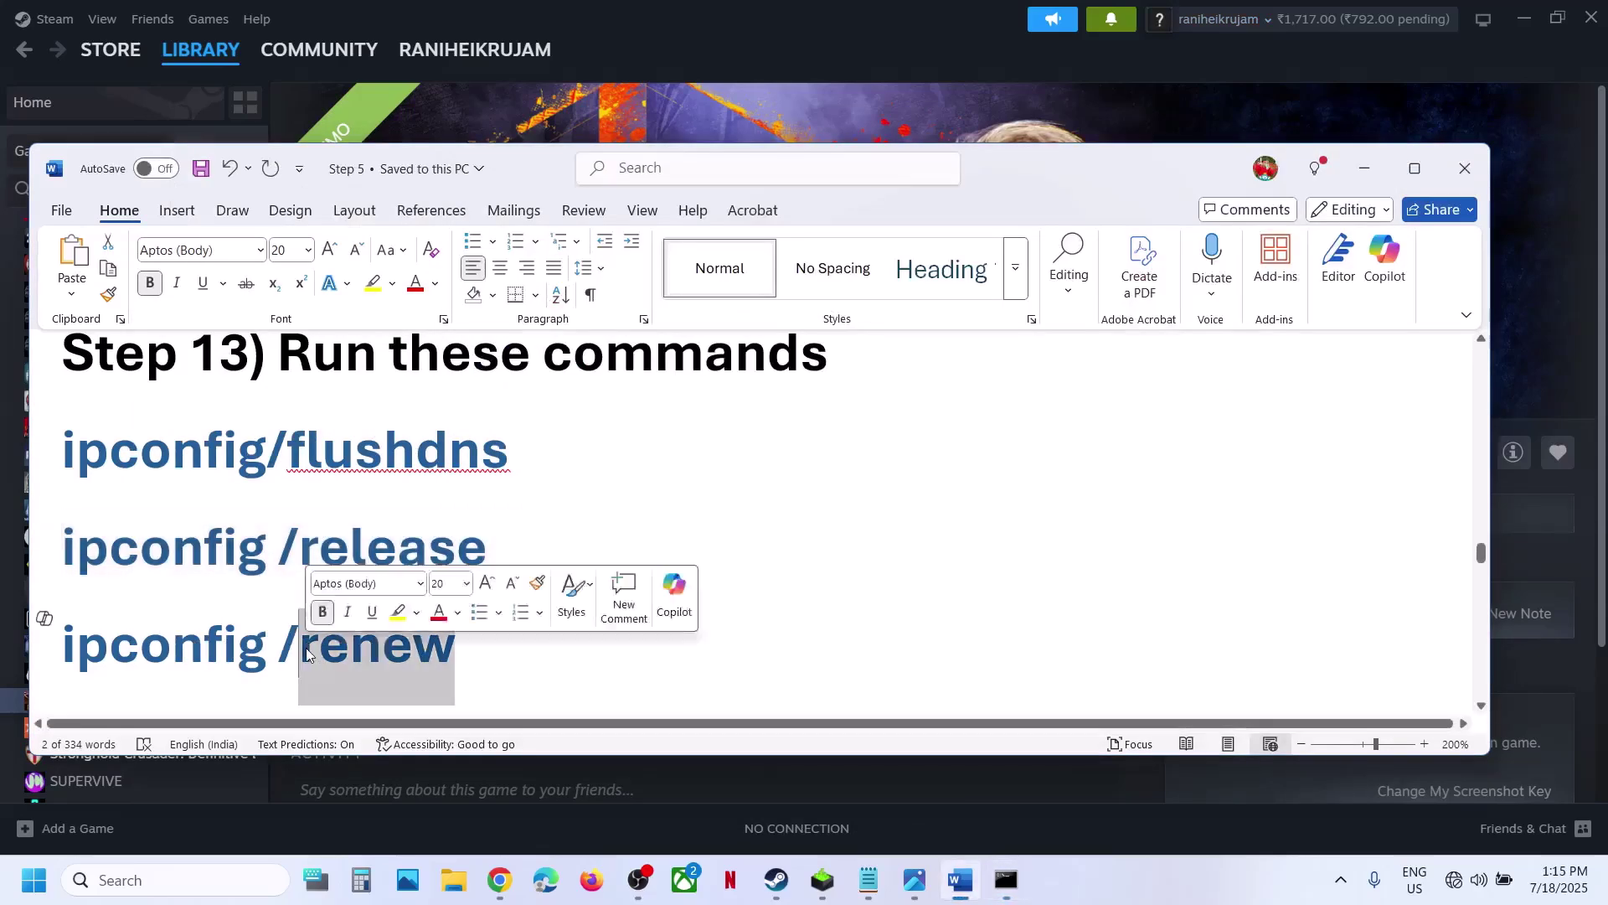
{"action": "triple_click", "coordinate": [240, 655]}
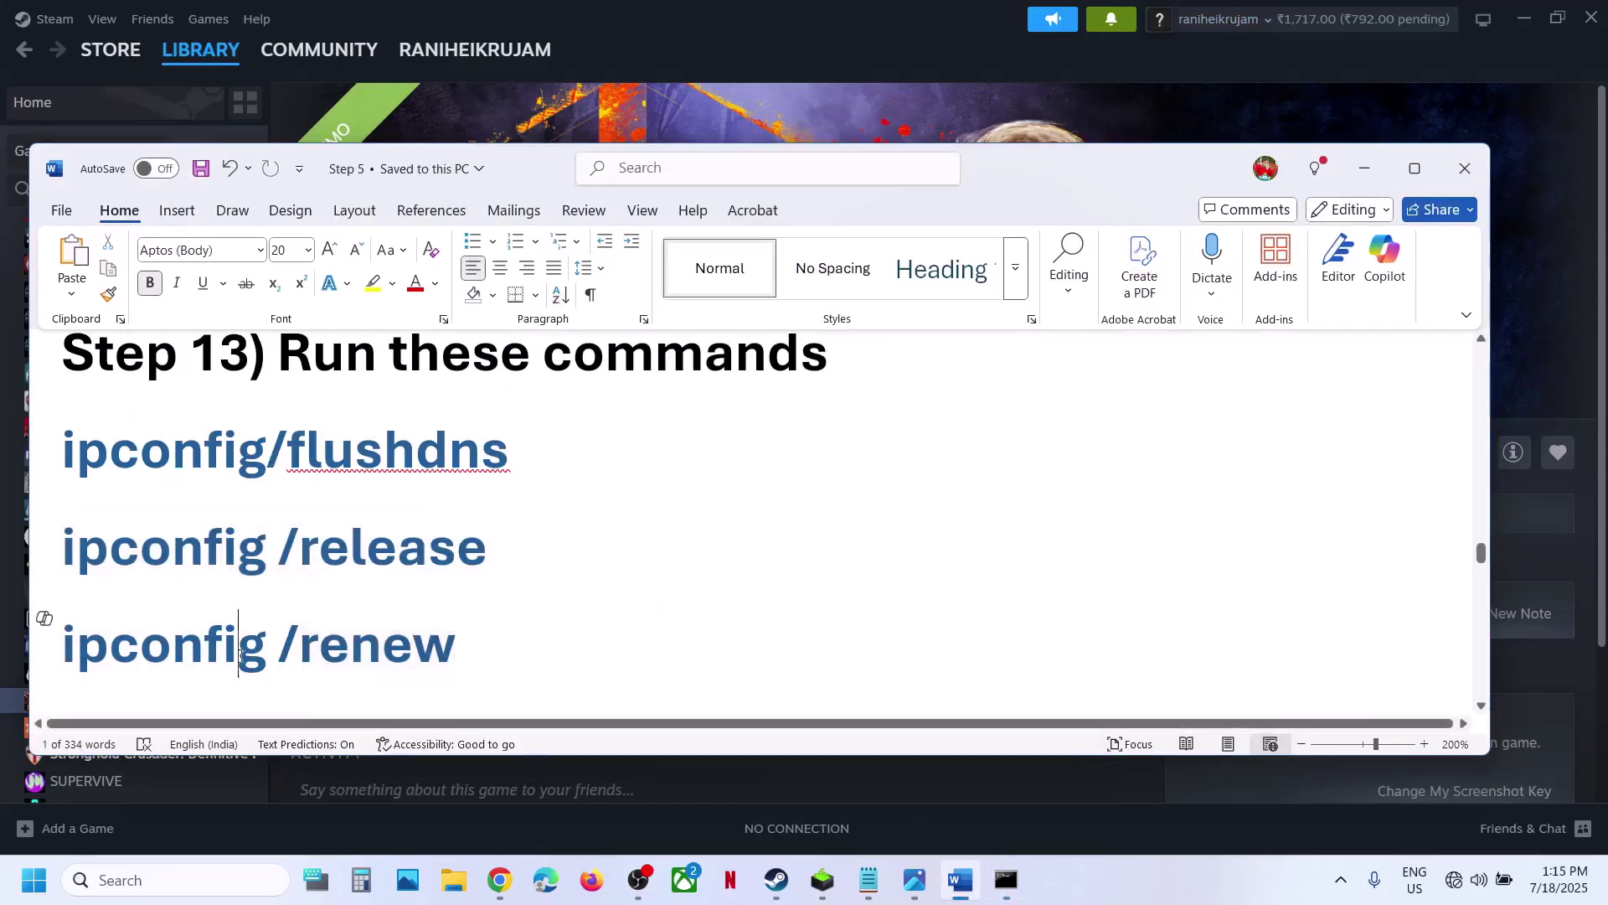
{"action": "key", "text": "ctrl+c"}
{"action": "key", "text": "alt+Tab"}
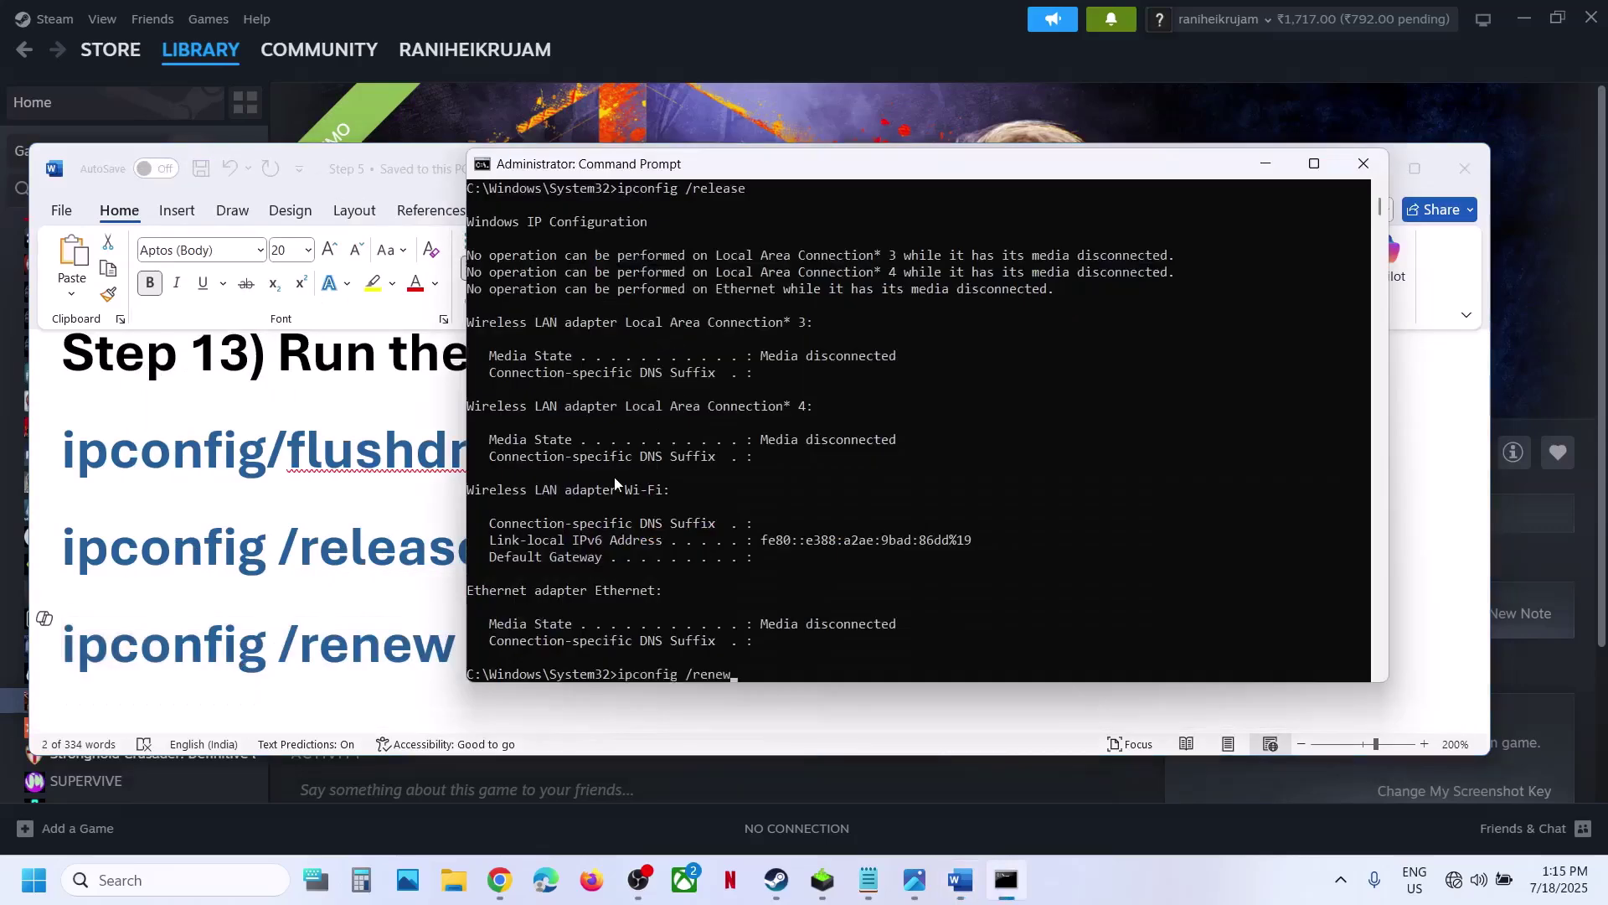
{"action": "key", "text": "ctrl+v"}
{"action": "key", "text": "Return"}
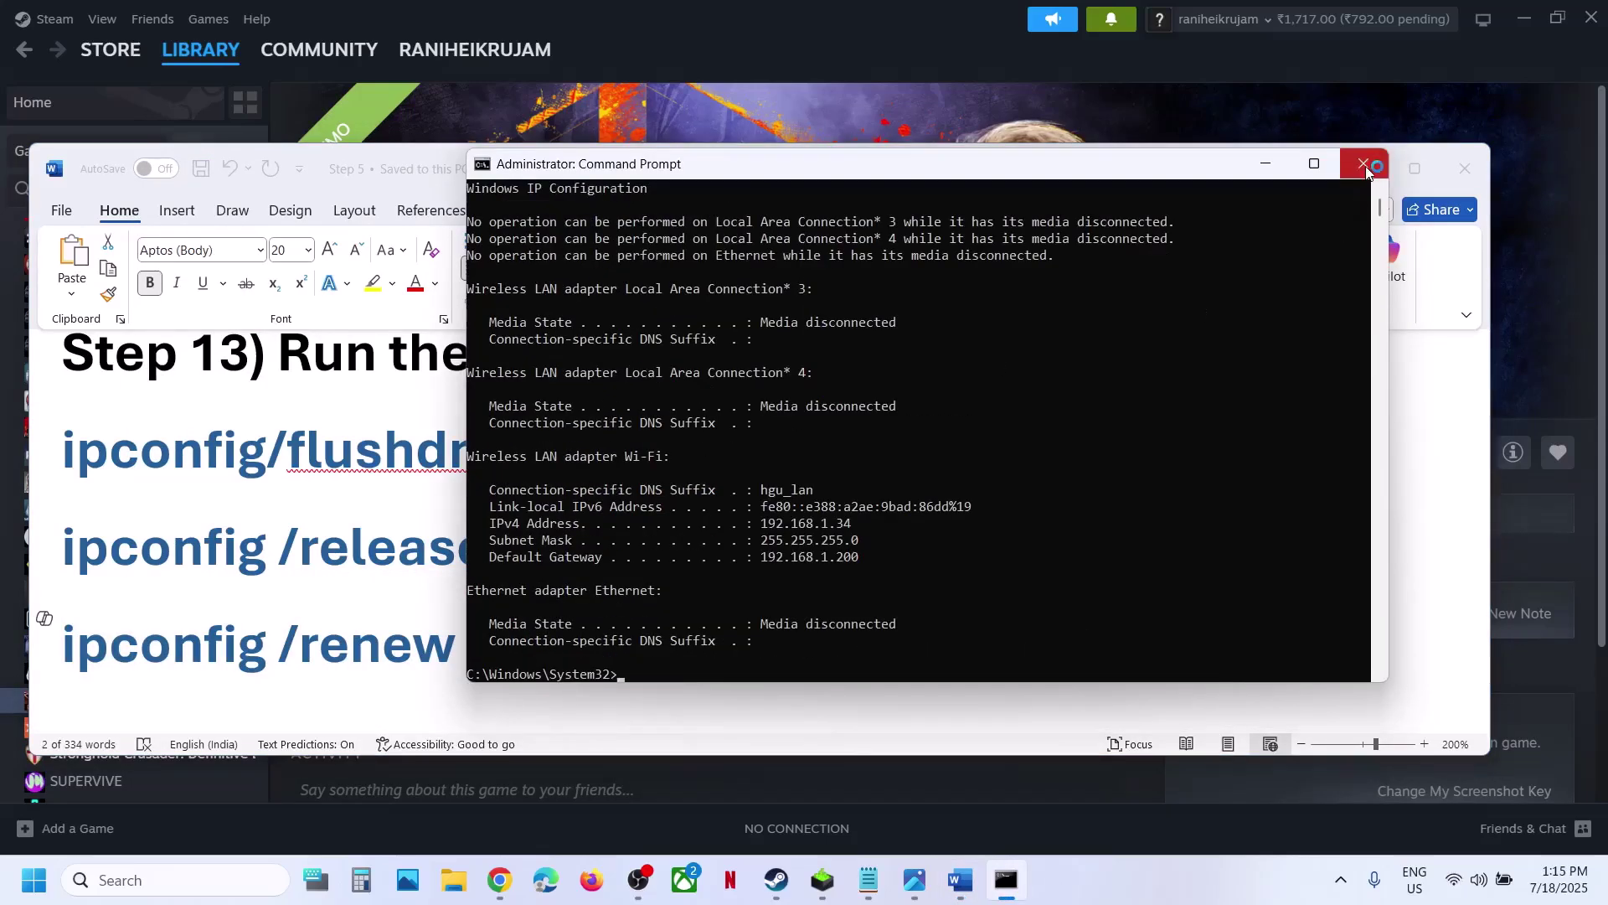
{"action": "left_click", "coordinate": [1364, 163]}
{"action": "scroll", "coordinate": [531, 605], "scroll_direction": "down", "scroll_amount": 2}
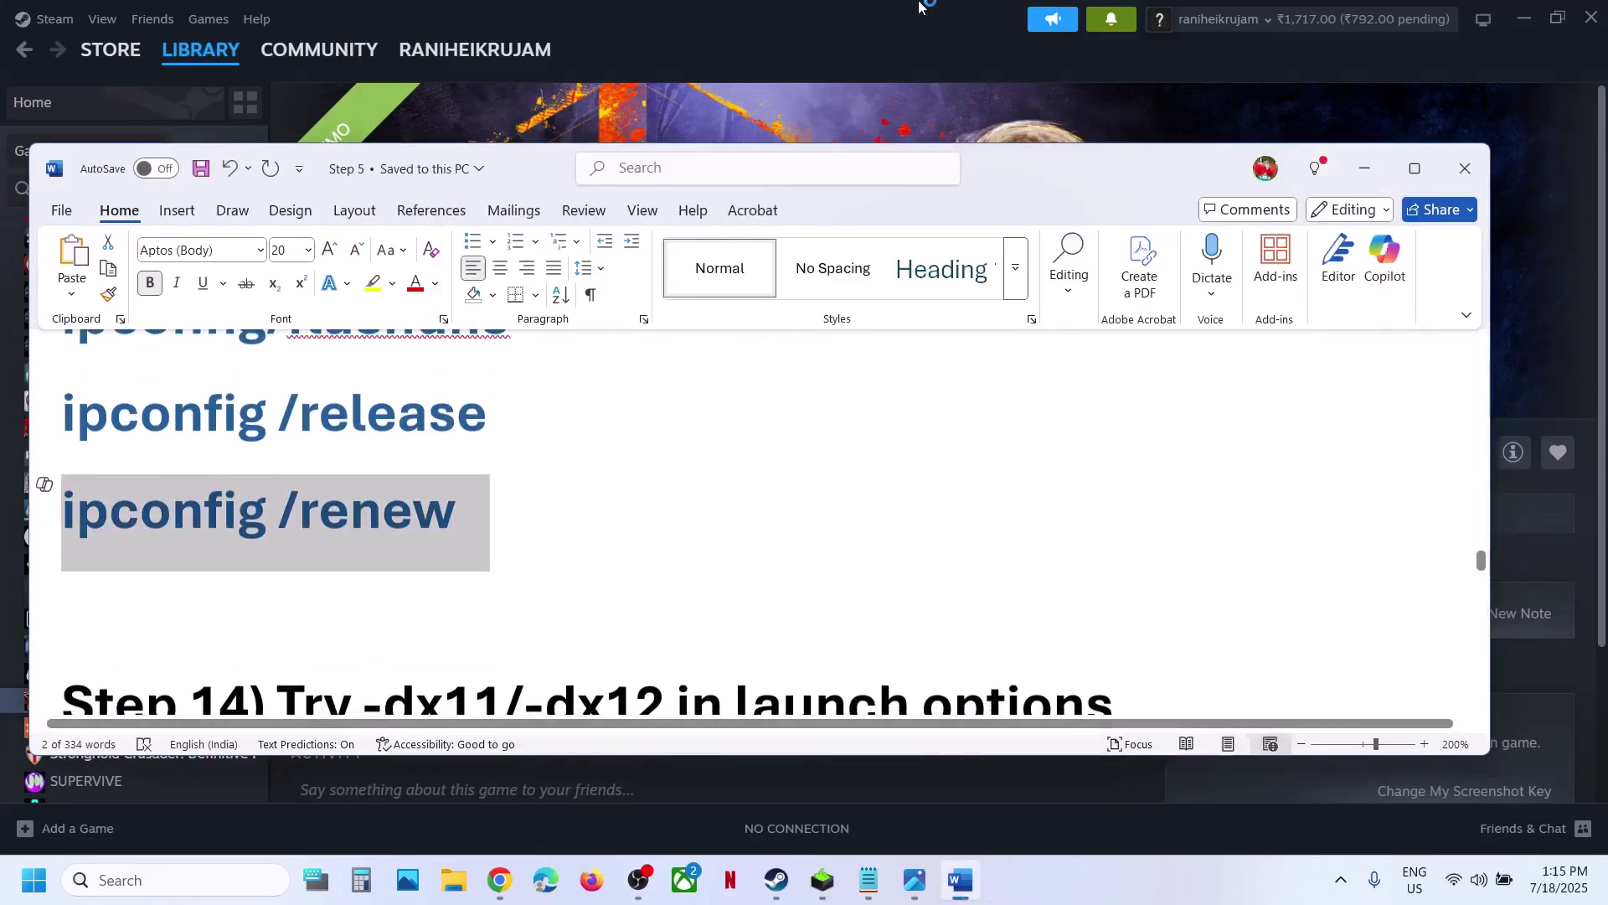
{"action": "left_click", "coordinate": [838, 98]}
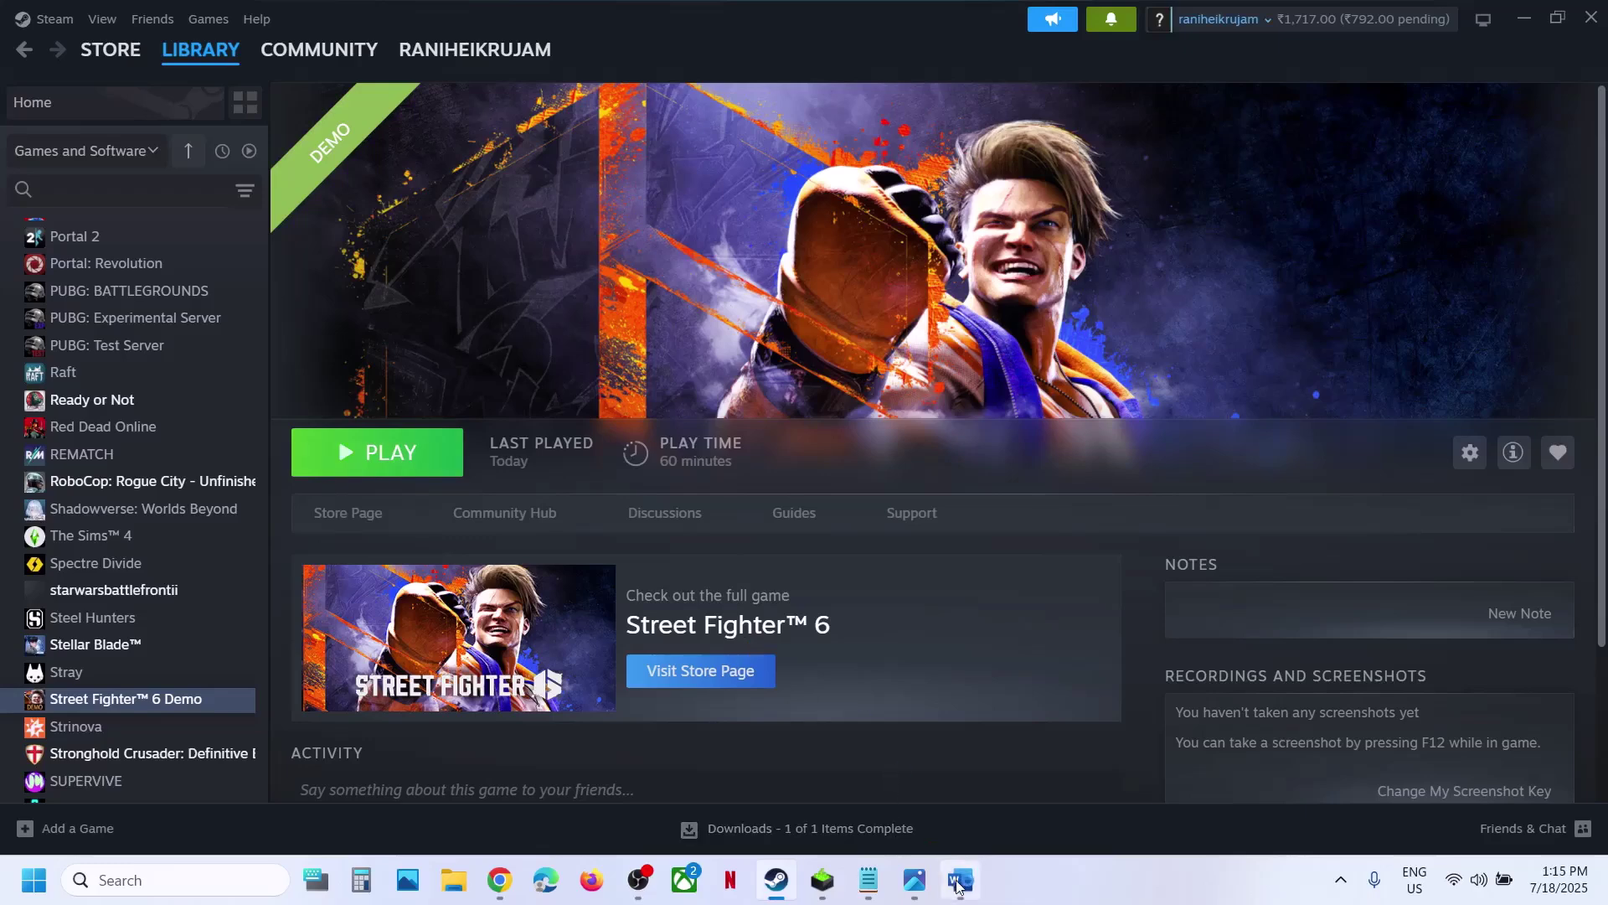
Bring the Word guide forward, scroll down, and highlight the next instruction line.
{"action": "key", "text": "alt+Tab"}
{"action": "scroll", "coordinate": [594, 598], "scroll_direction": "down", "scroll_amount": 2}
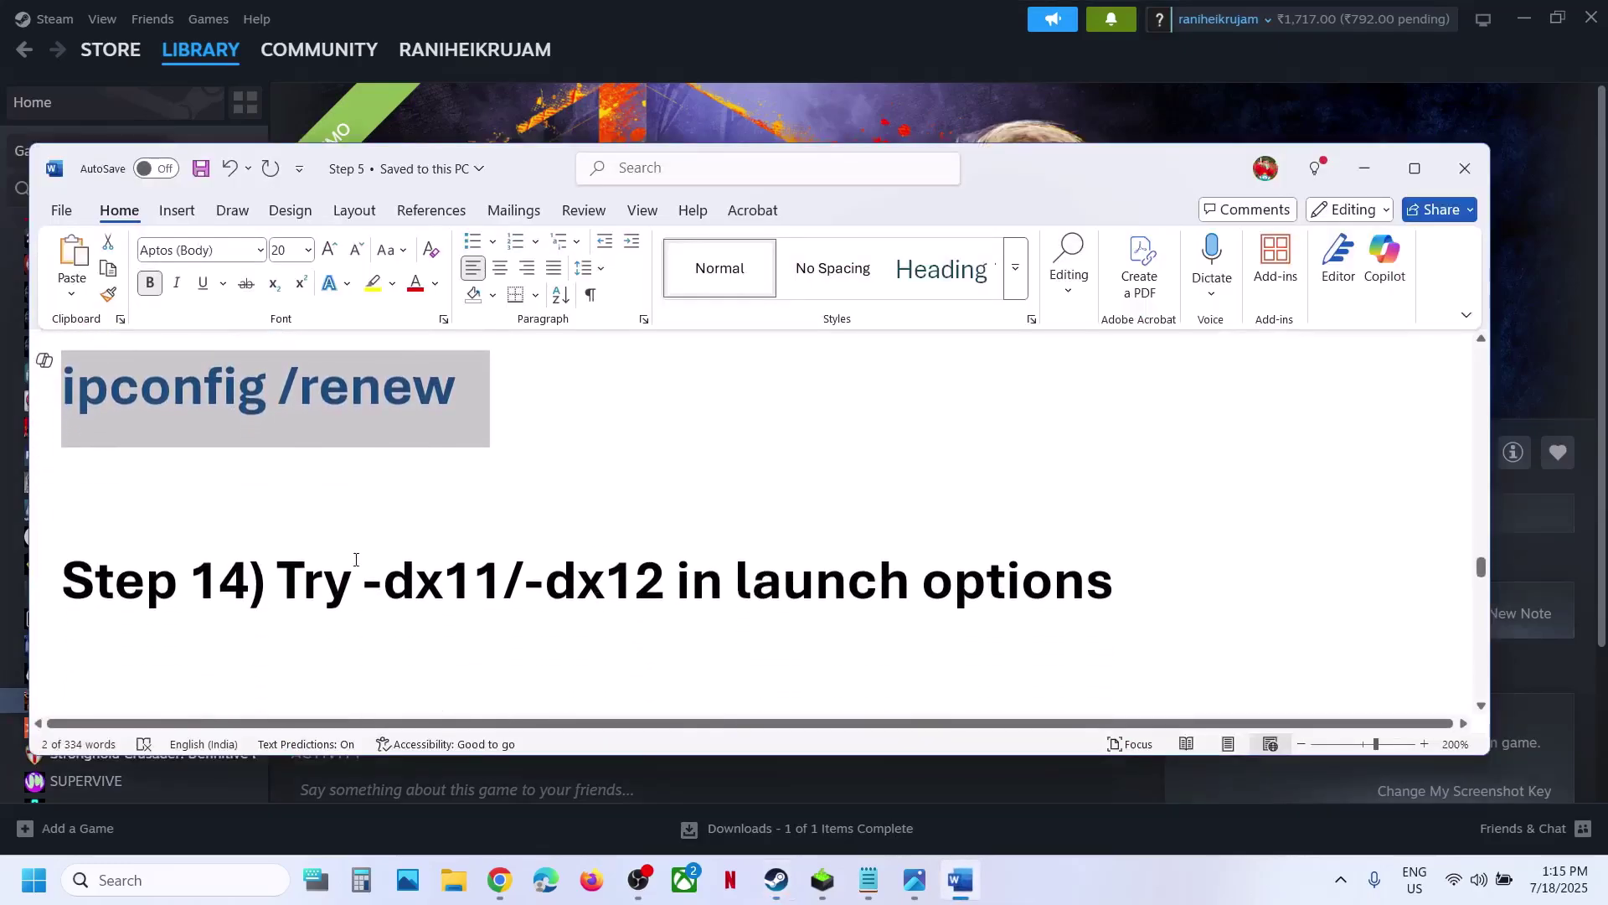
{"action": "left_click_drag", "start_coordinate": [278, 581], "coordinate": [1113, 586]}
Open the Street Fighter 6 Demo's launch options in Properties, then launch the demo.
{"action": "left_click", "coordinate": [894, 48]}
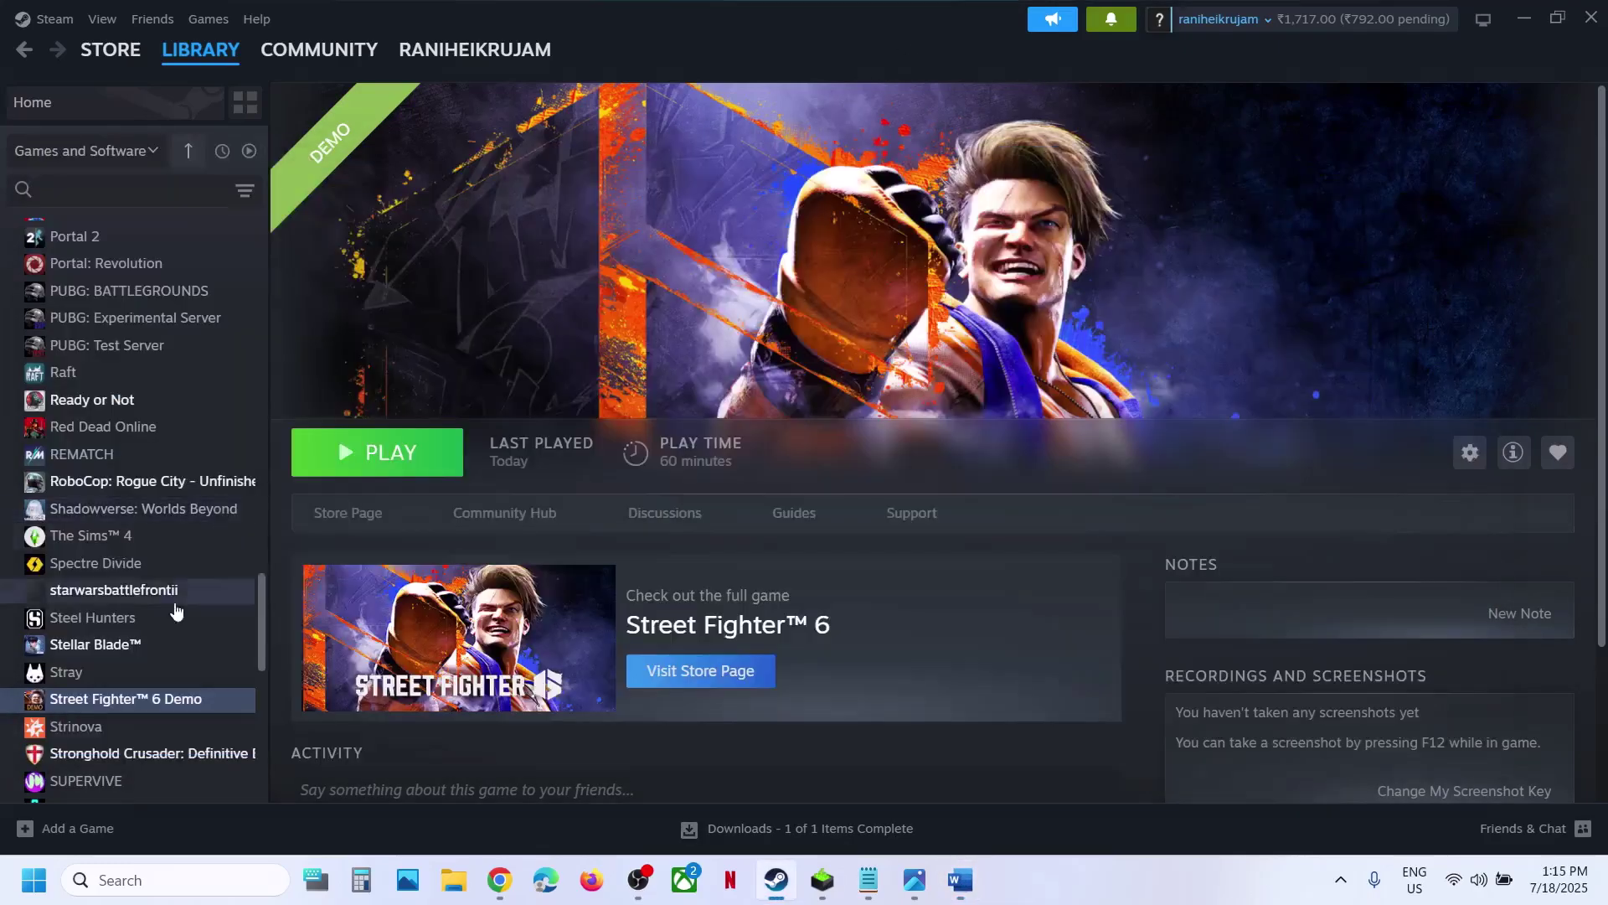
{"action": "right_click", "coordinate": [153, 700]}
{"action": "left_click", "coordinate": [201, 671]}
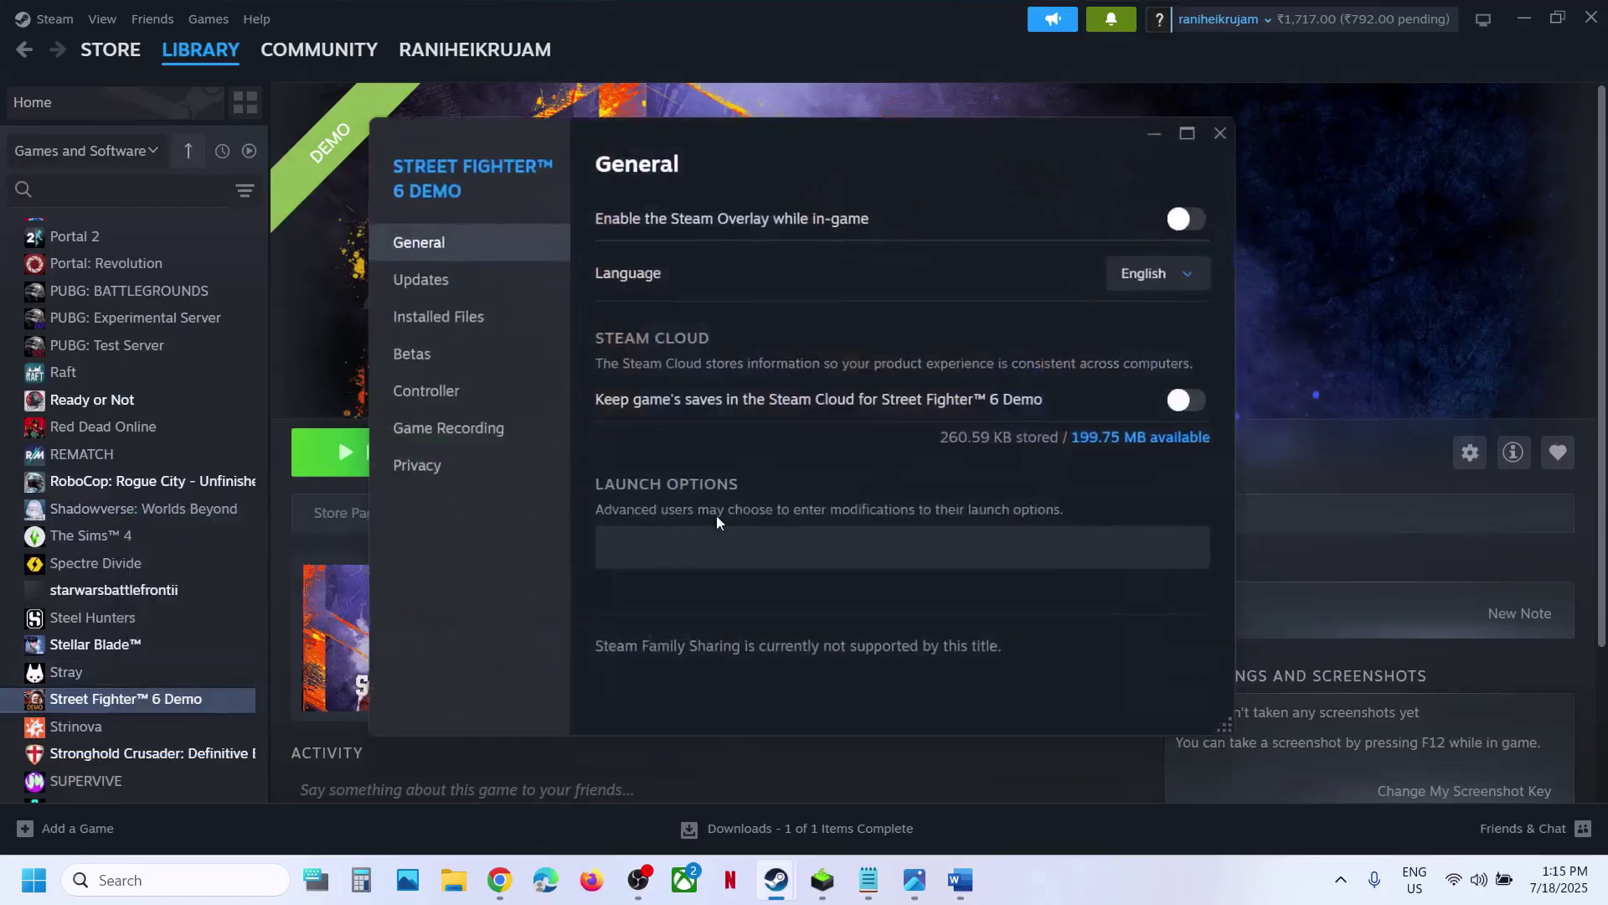
{"action": "left_click", "coordinate": [658, 542]}
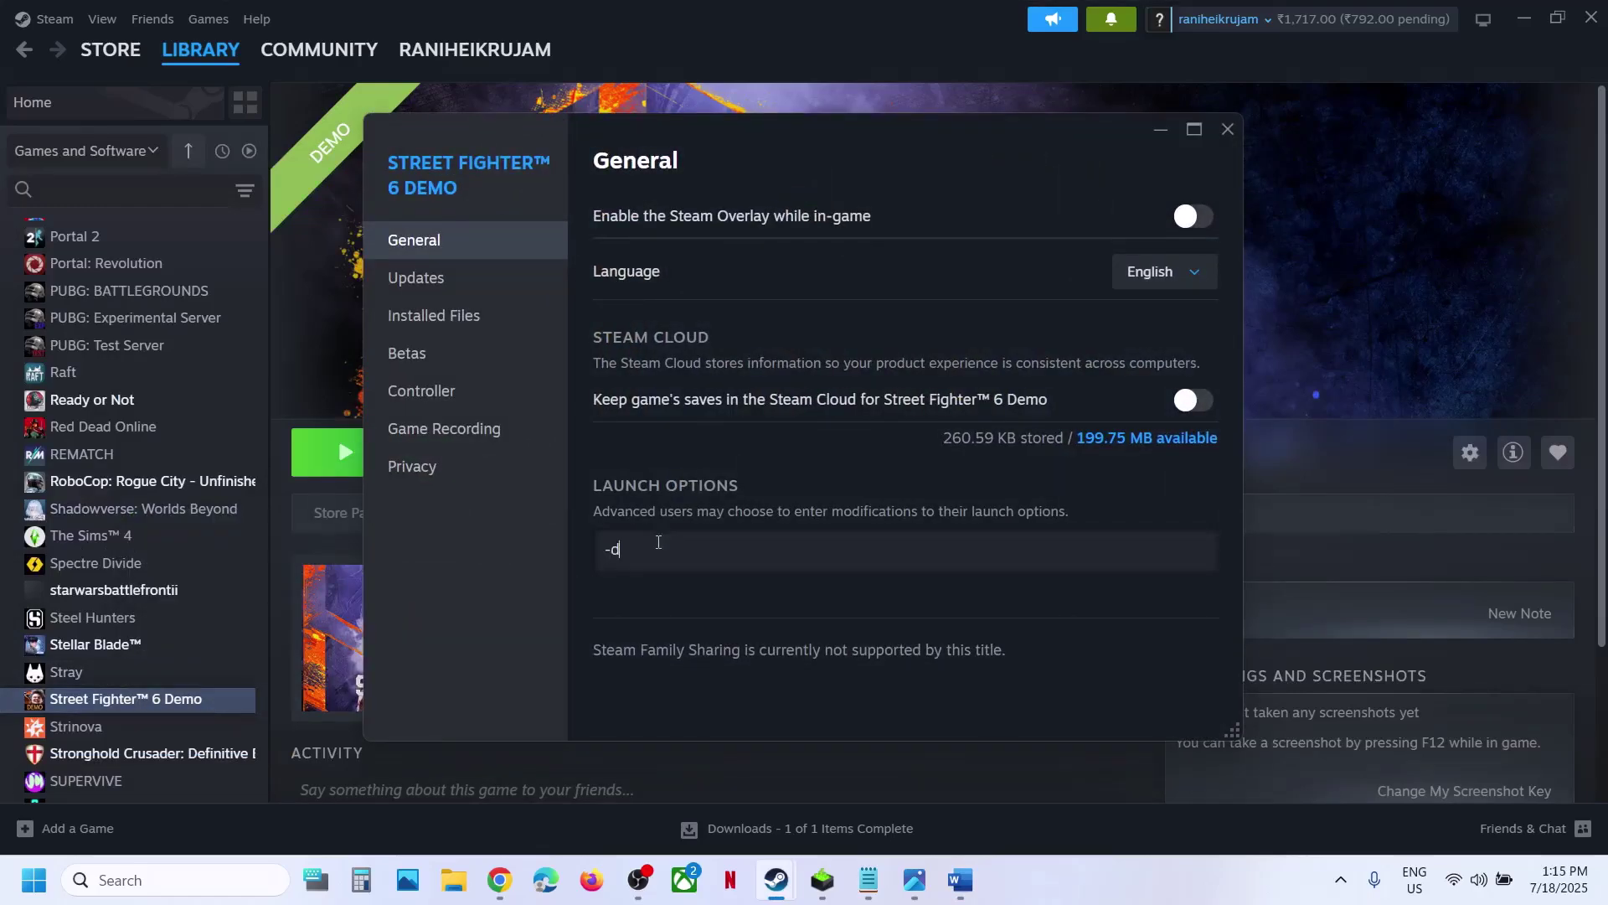
{"action": "left_click", "coordinate": [1228, 131]}
{"action": "left_click", "coordinate": [410, 465]}
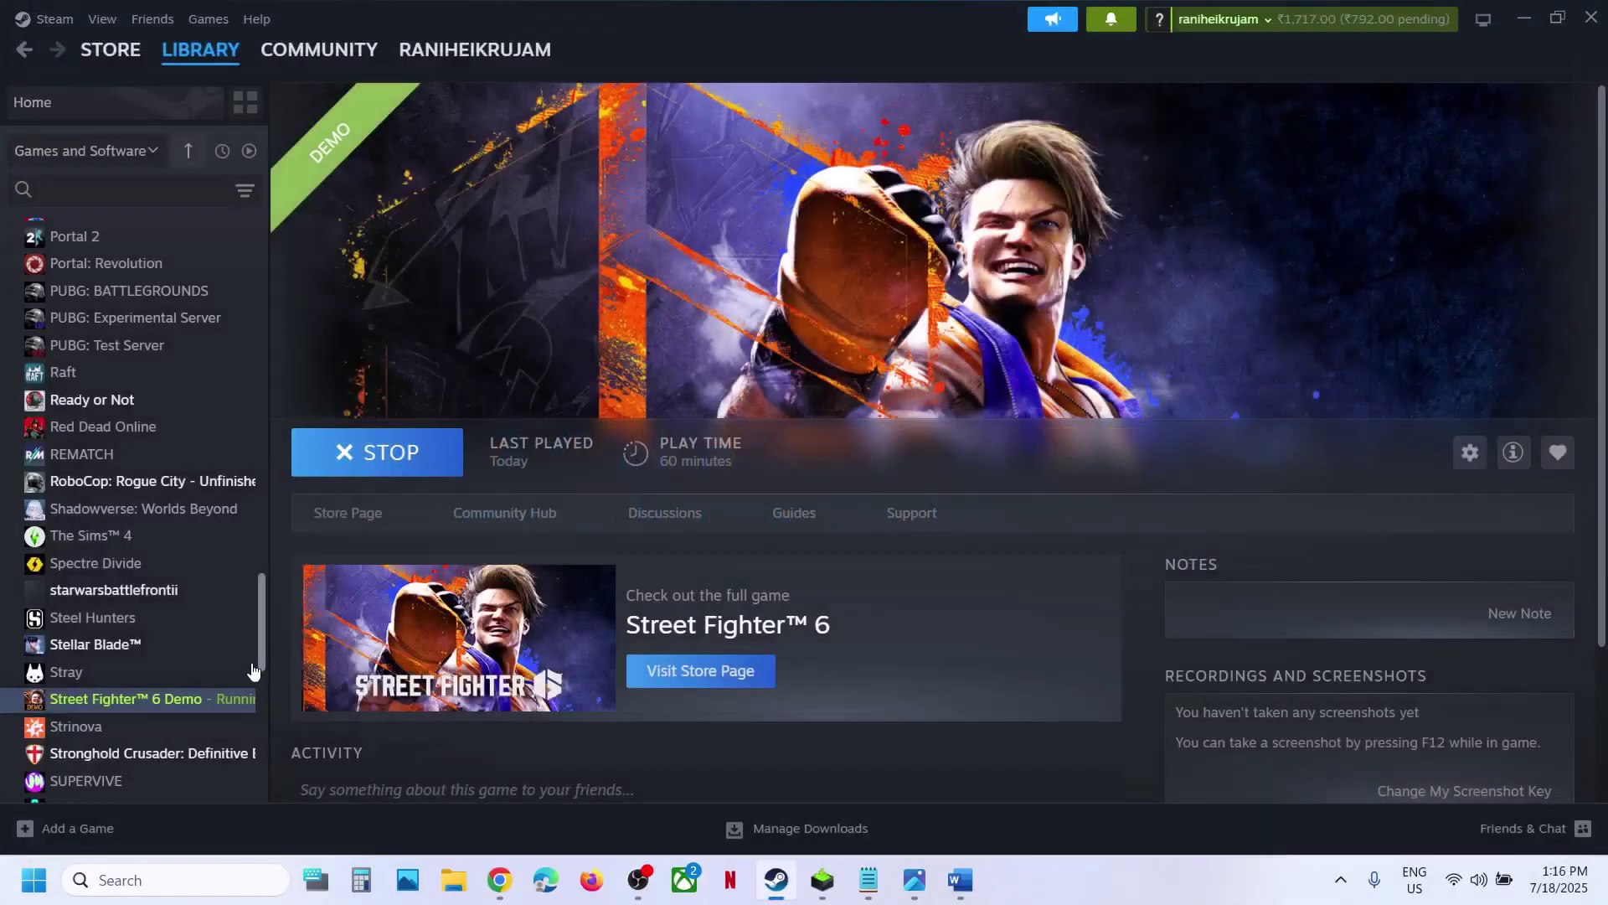
Change the demo's launch option from -dx11 to -dx12, then clear it entirely and return to Word.
{"action": "right_click", "coordinate": [173, 697]}
{"action": "left_click", "coordinate": [224, 672]}
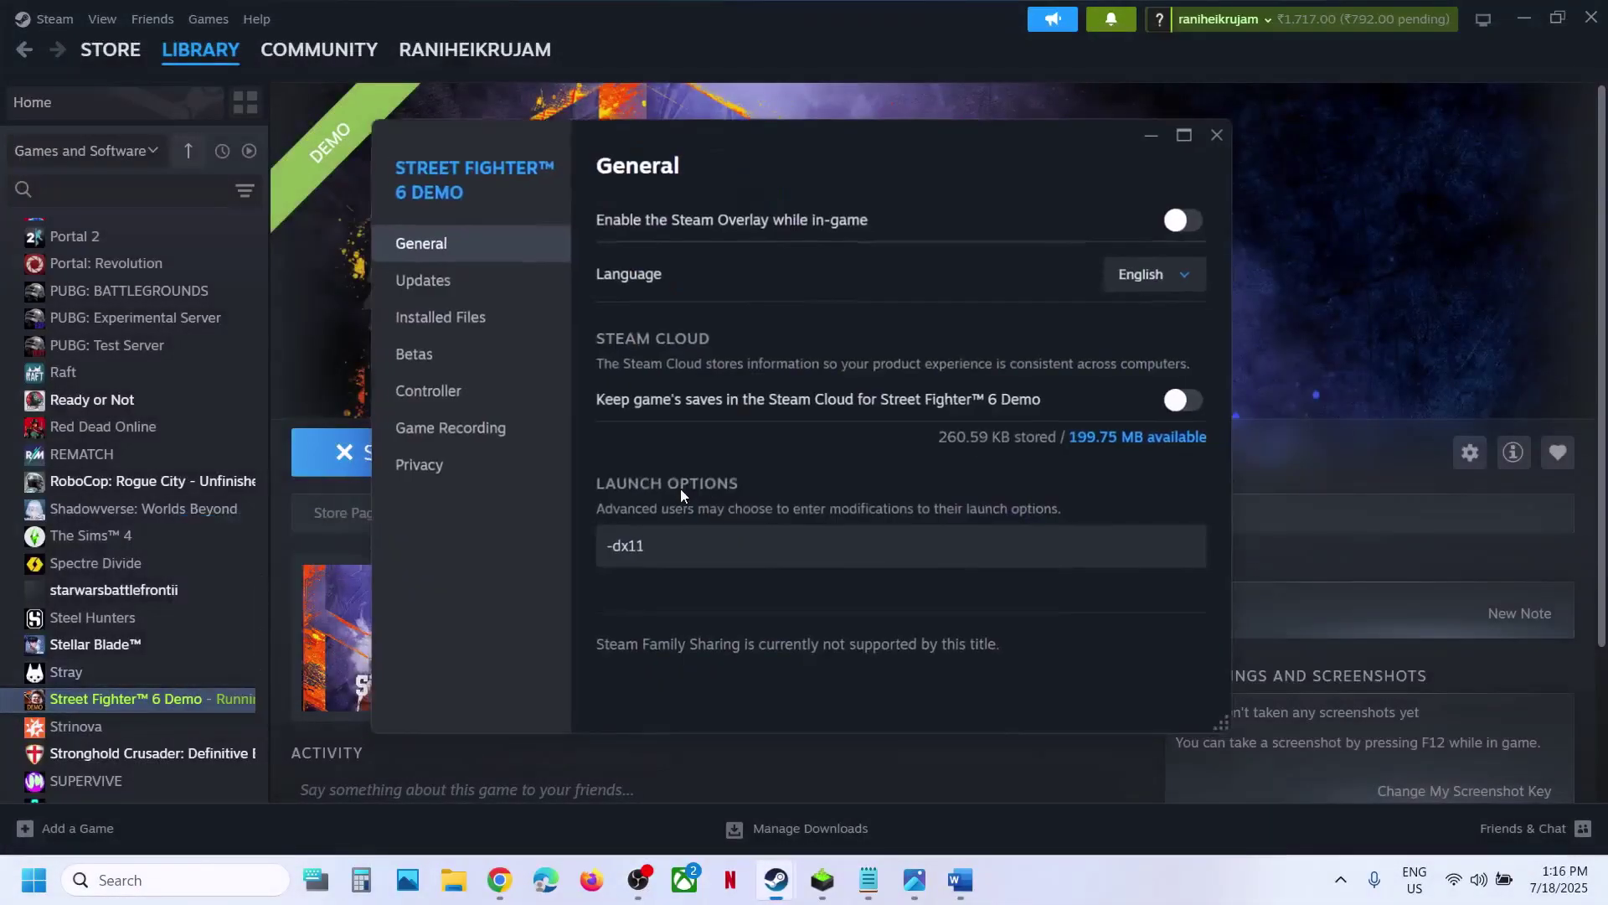
{"action": "left_click_drag", "start_coordinate": [707, 546], "coordinate": [535, 556]}
{"action": "type", "text": "-dx12"}
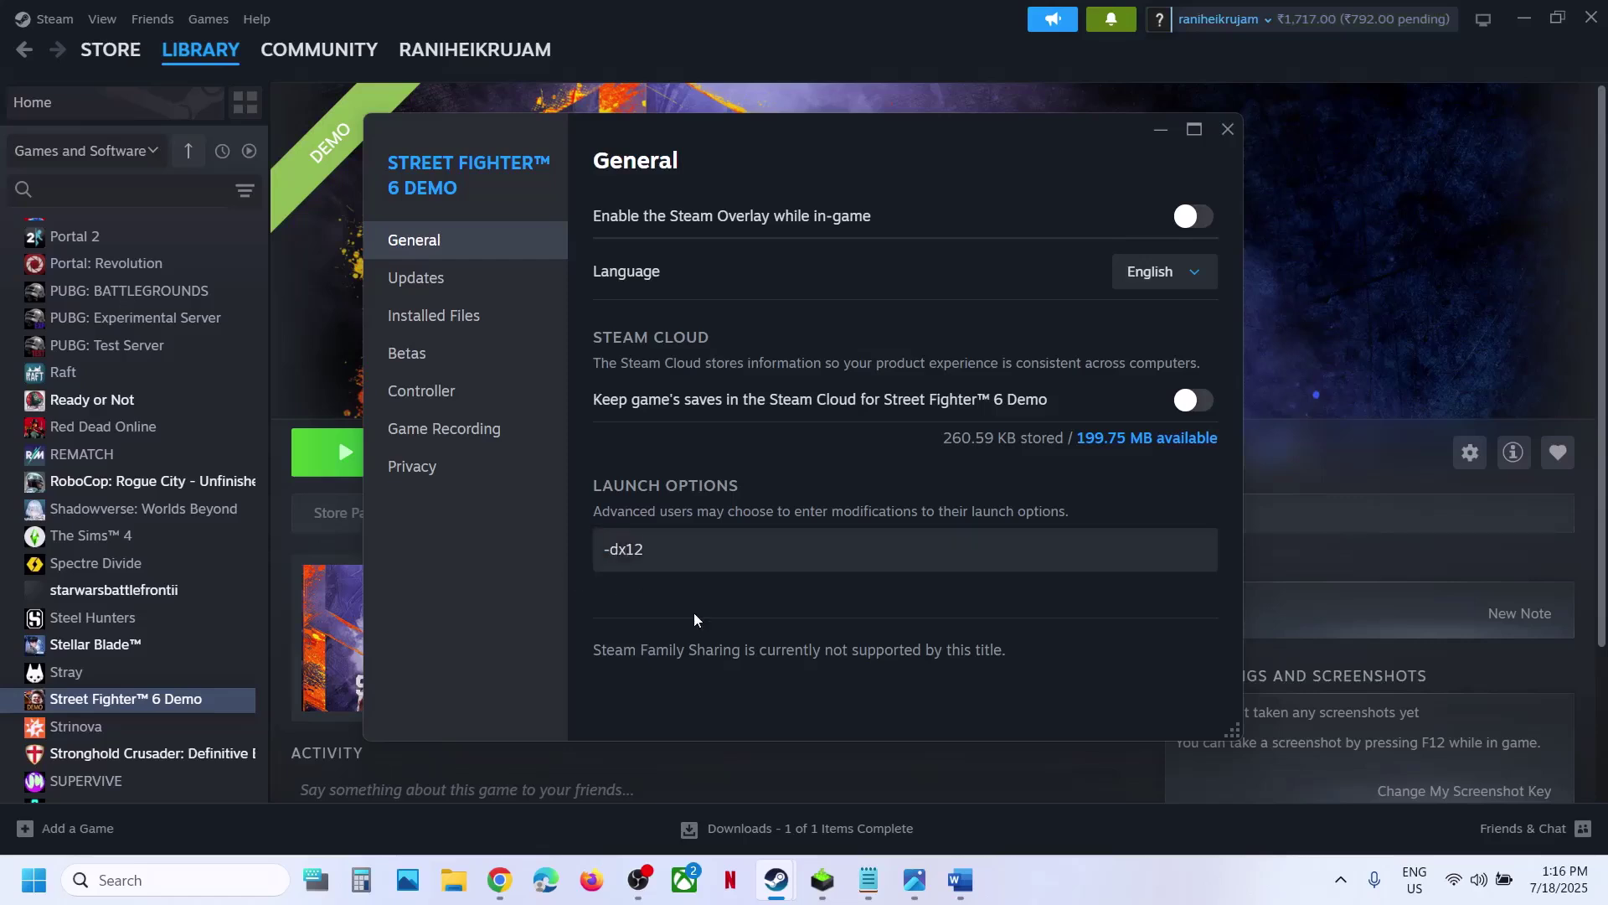
{"action": "left_click_drag", "start_coordinate": [766, 538], "coordinate": [521, 556]}
{"action": "key", "text": "BackSpace"}
{"action": "left_click", "coordinate": [593, 660]}
{"action": "left_click", "coordinate": [1228, 129]}
{"action": "left_click", "coordinate": [972, 896]}
{"action": "scroll", "coordinate": [575, 485], "scroll_direction": "down", "scroll_amount": 5}
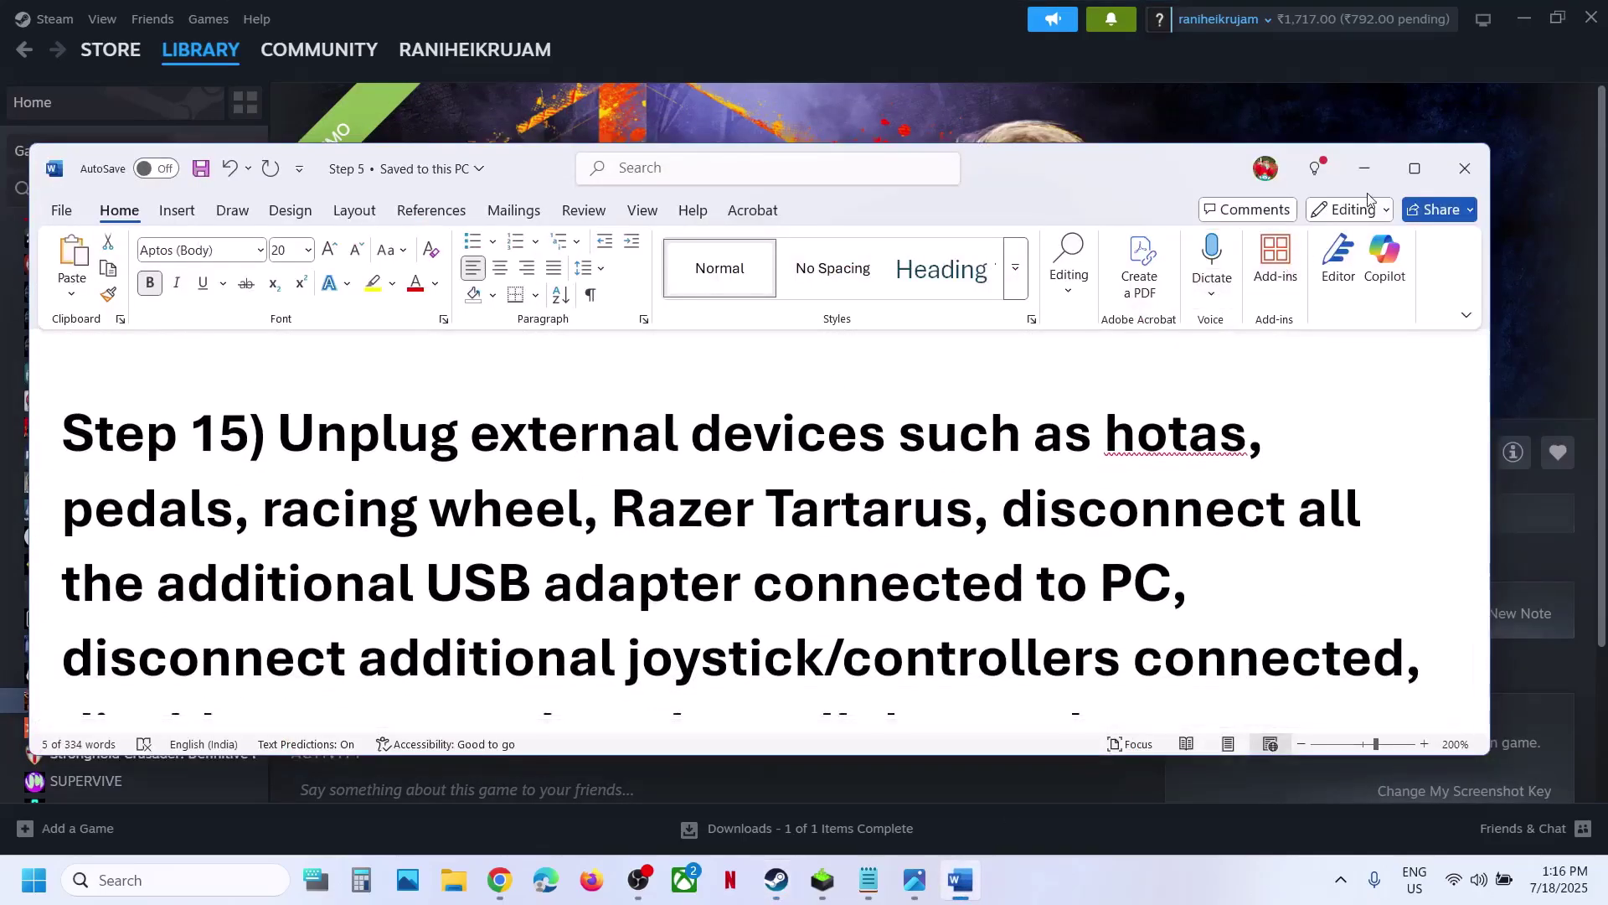
Maximize the Word guide and highlight the devices-to-unplug list and the disable Steam overlay instruction.
{"action": "left_click", "coordinate": [1415, 168]}
{"action": "double_click", "coordinate": [1104, 293]}
{"action": "left_click", "coordinate": [1067, 293]}
{"action": "left_click_drag", "start_coordinate": [1066, 294], "coordinate": [807, 516]}
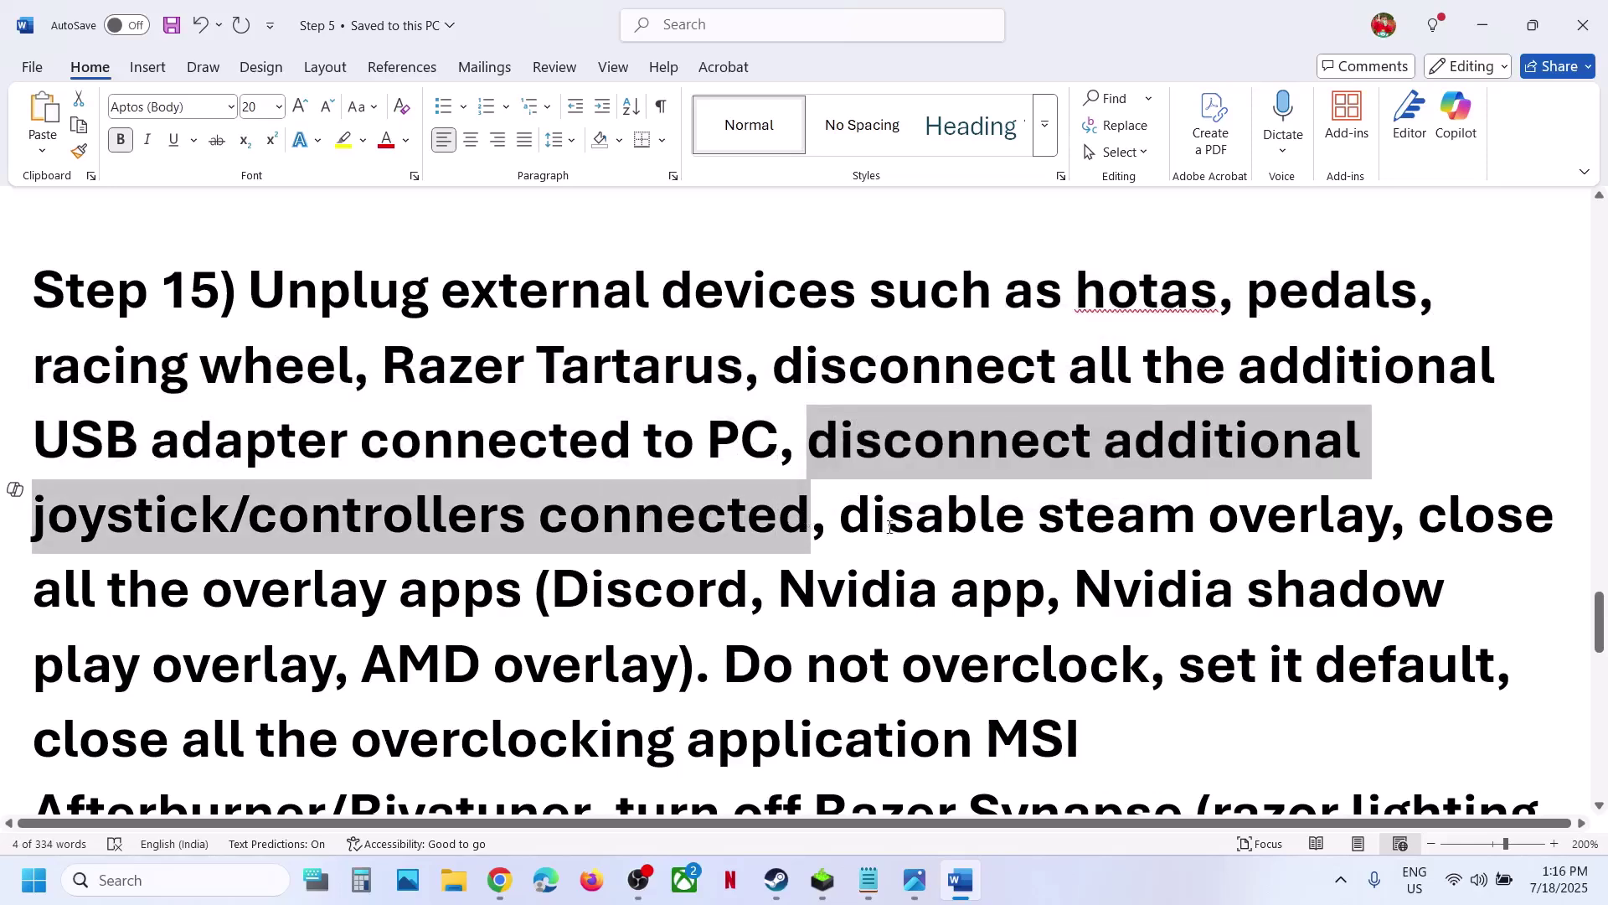
{"action": "left_click_drag", "start_coordinate": [814, 516], "coordinate": [1389, 515]}
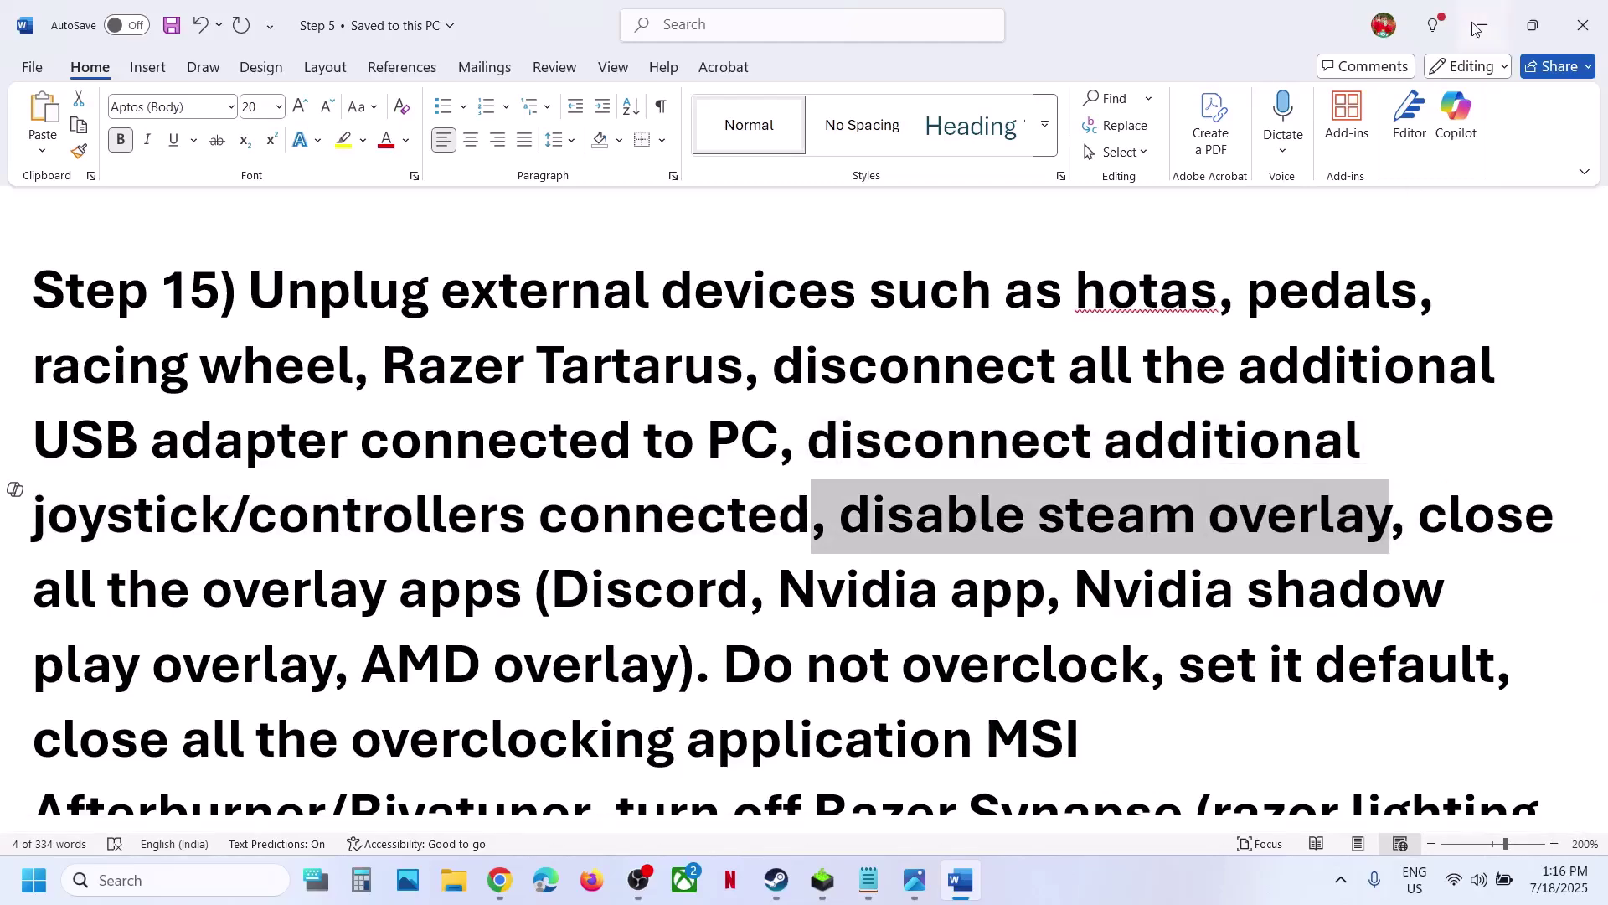
Minimize Word and switch Steam into Big Picture mode and back.
{"action": "left_click", "coordinate": [1499, 23]}
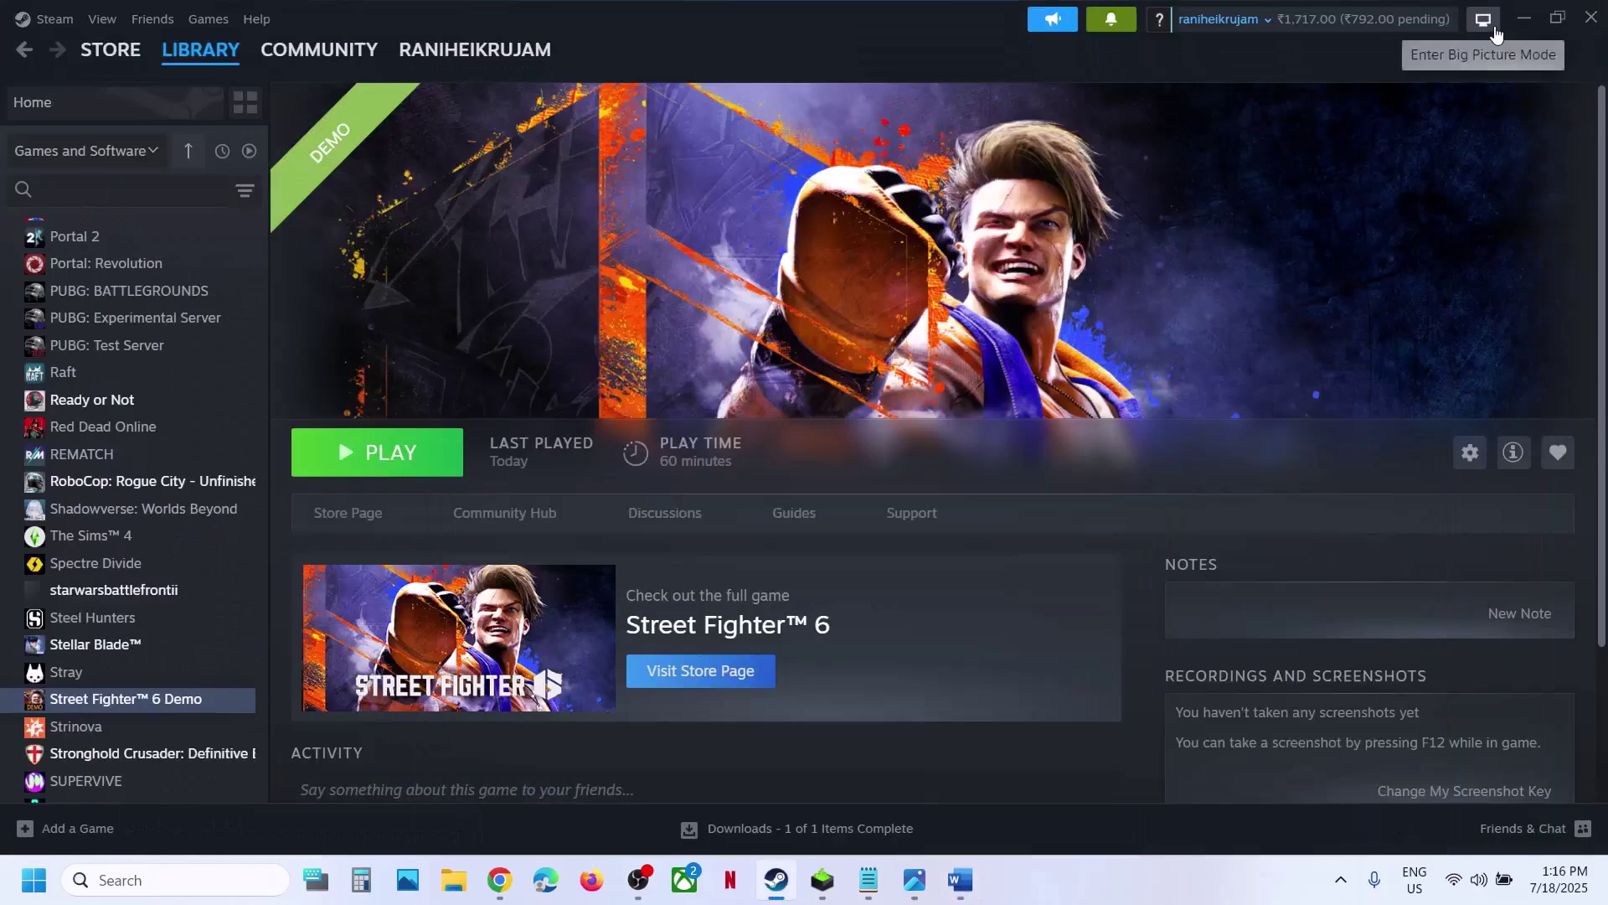
{"action": "left_click", "coordinate": [1498, 20]}
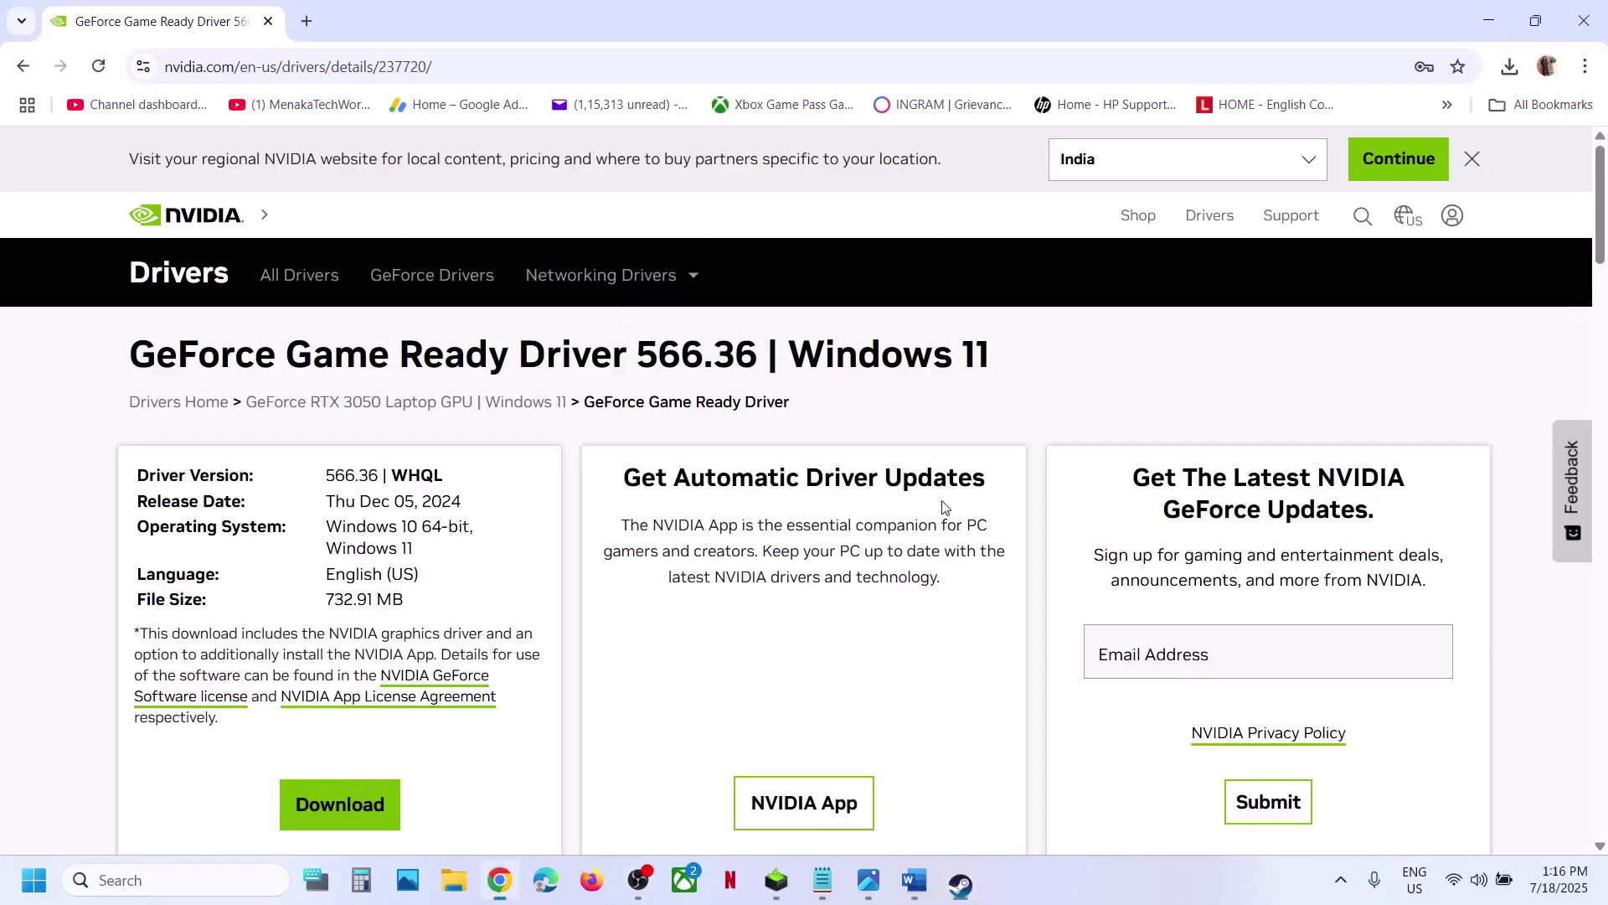
{"action": "left_click", "coordinate": [960, 880]}
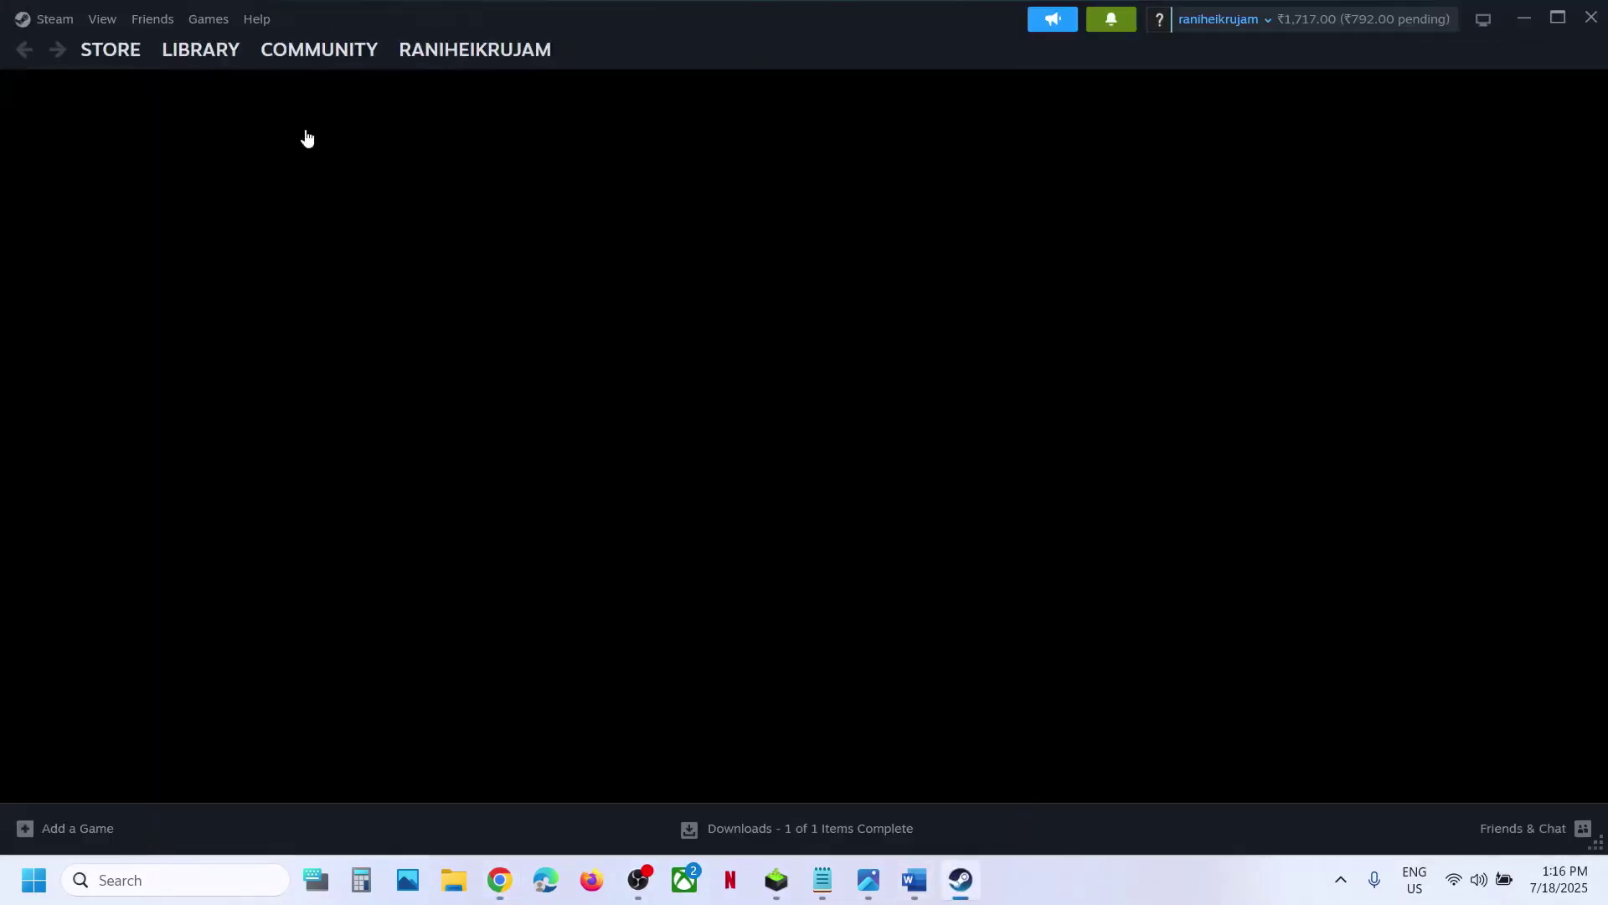
Open Street Fighter 6 Demo's Properties from the Library to confirm the in-game overlay is off.
{"action": "left_click", "coordinate": [213, 66]}
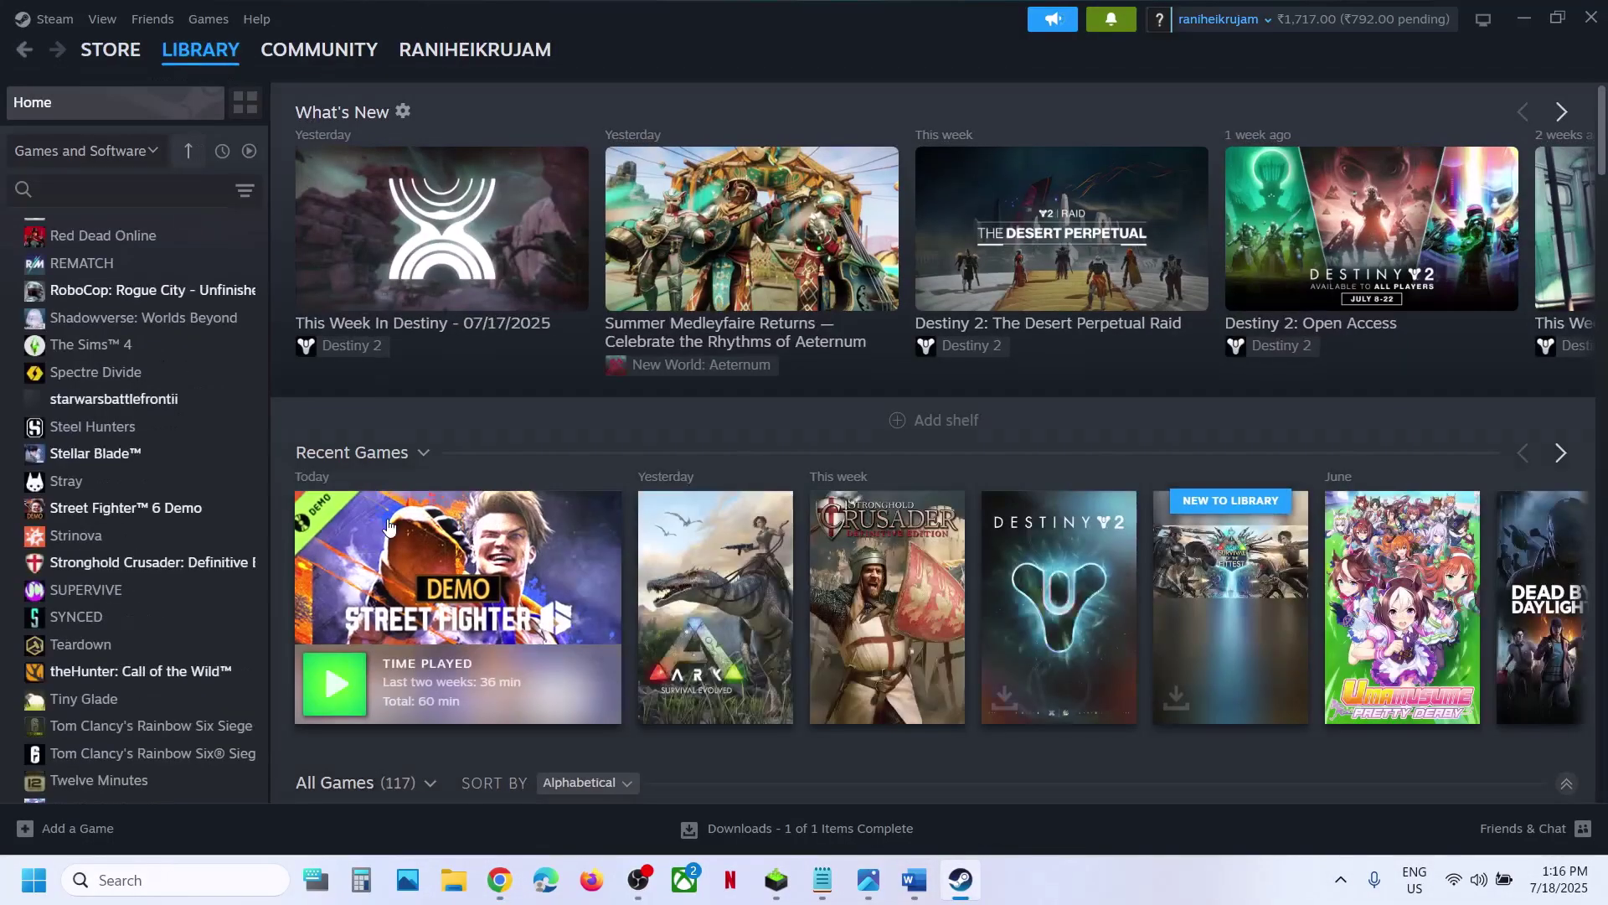
{"action": "left_click", "coordinate": [248, 502]}
{"action": "right_click", "coordinate": [138, 505]}
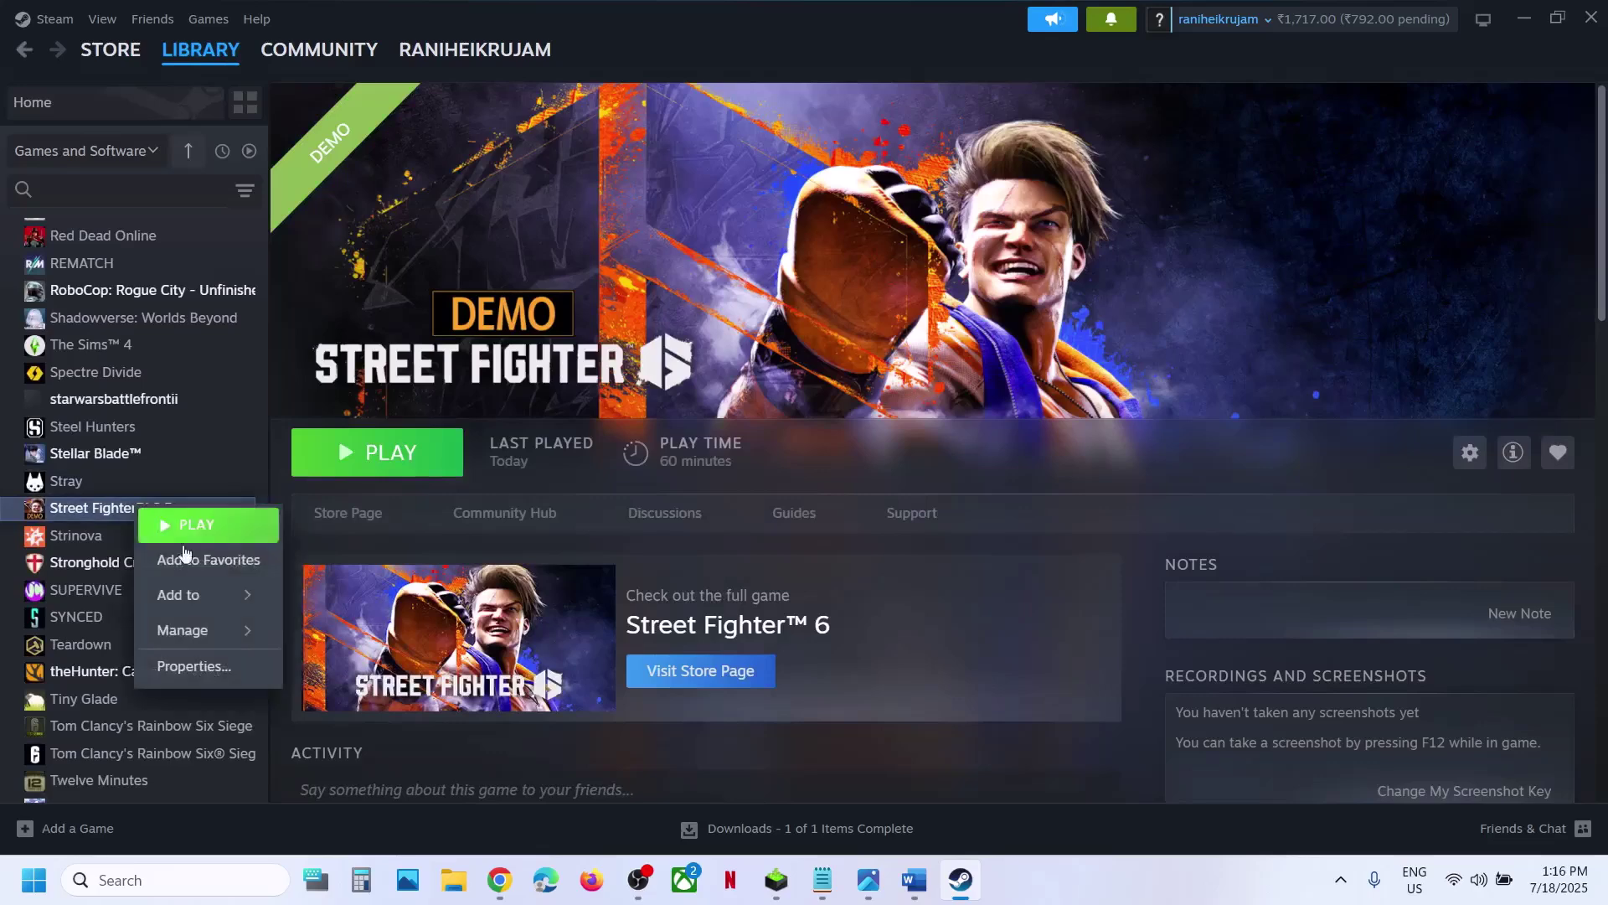
{"action": "left_click", "coordinate": [174, 658]}
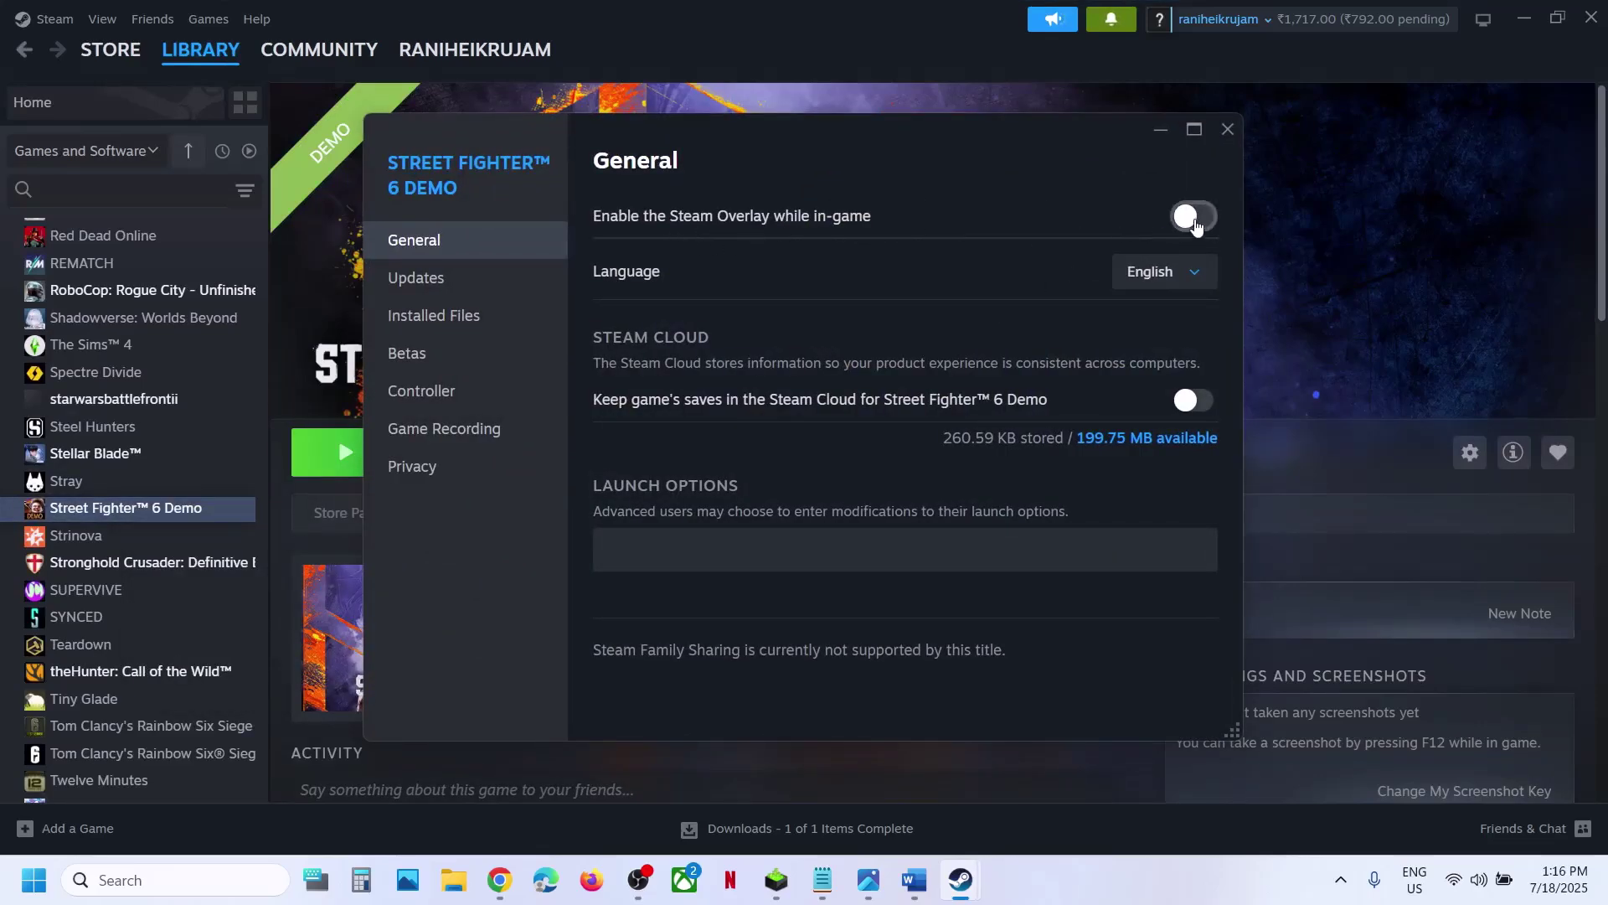
{"action": "left_click", "coordinate": [1228, 129]}
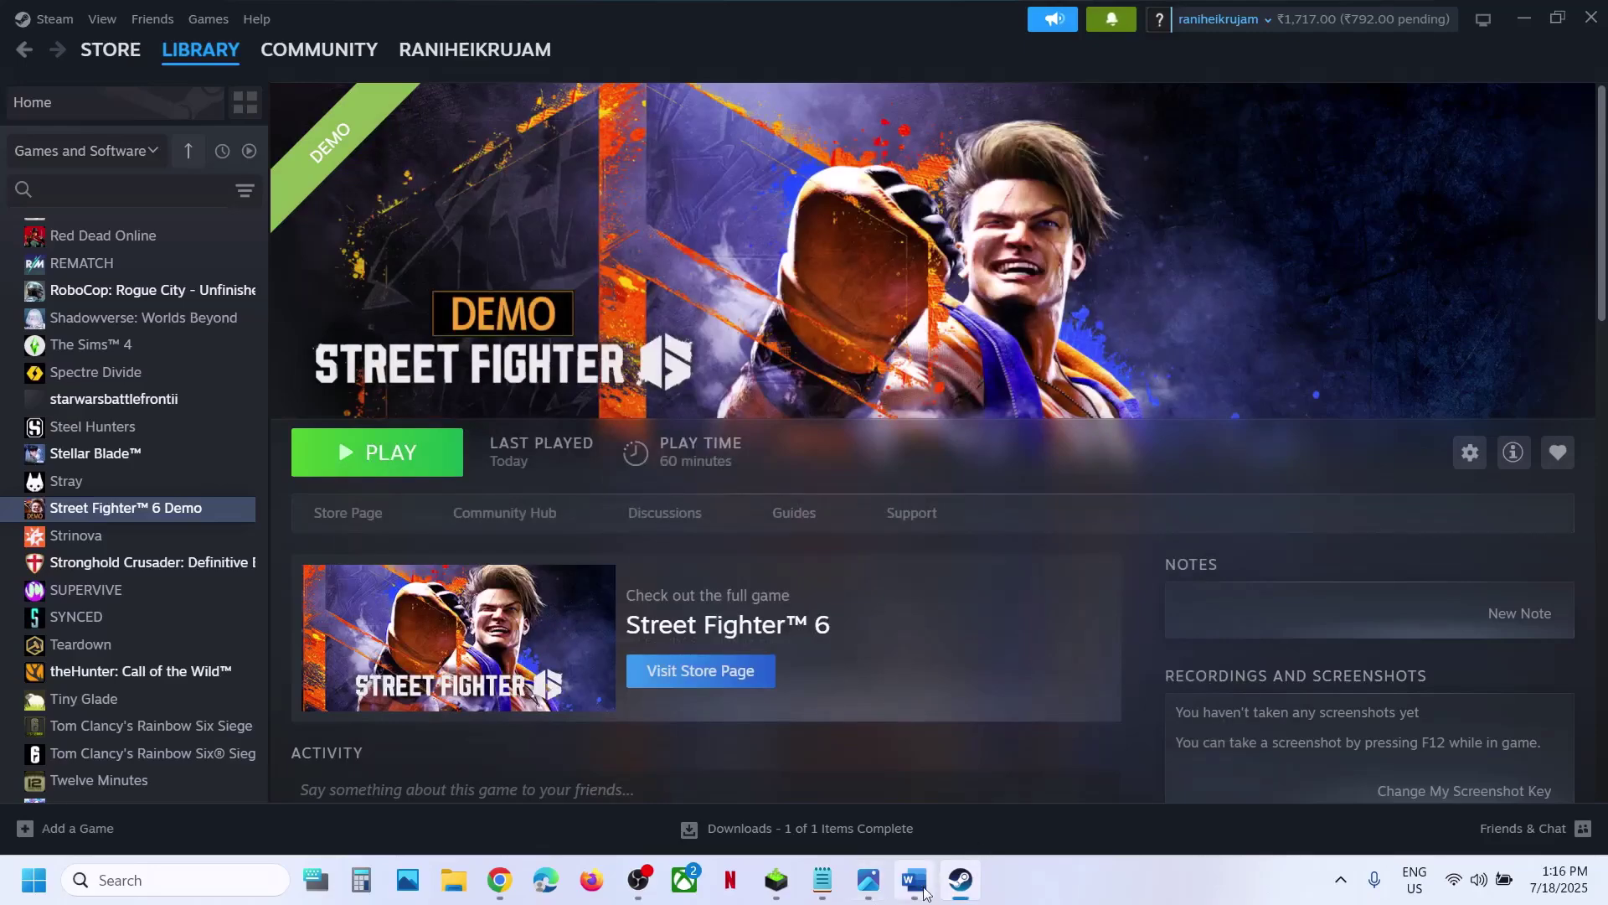
{"action": "left_click", "coordinate": [915, 881]}
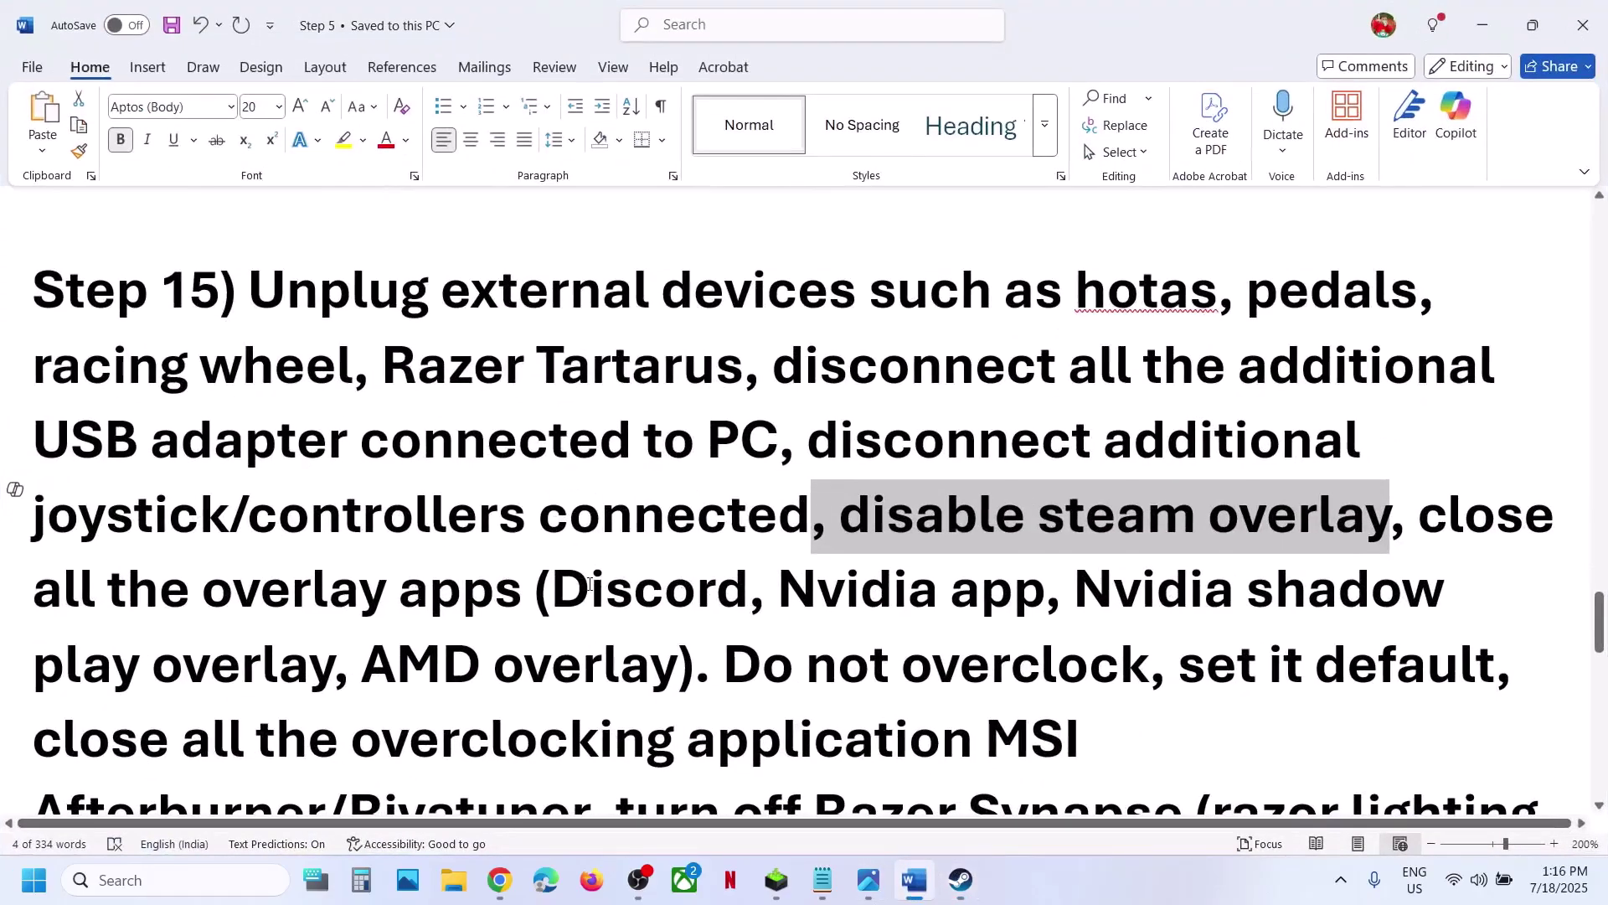
Highlight Discord and Nvidia app in the overlay list and search Windows for 'nvidia'.
{"action": "left_click_drag", "start_coordinate": [570, 586], "coordinate": [718, 597]}
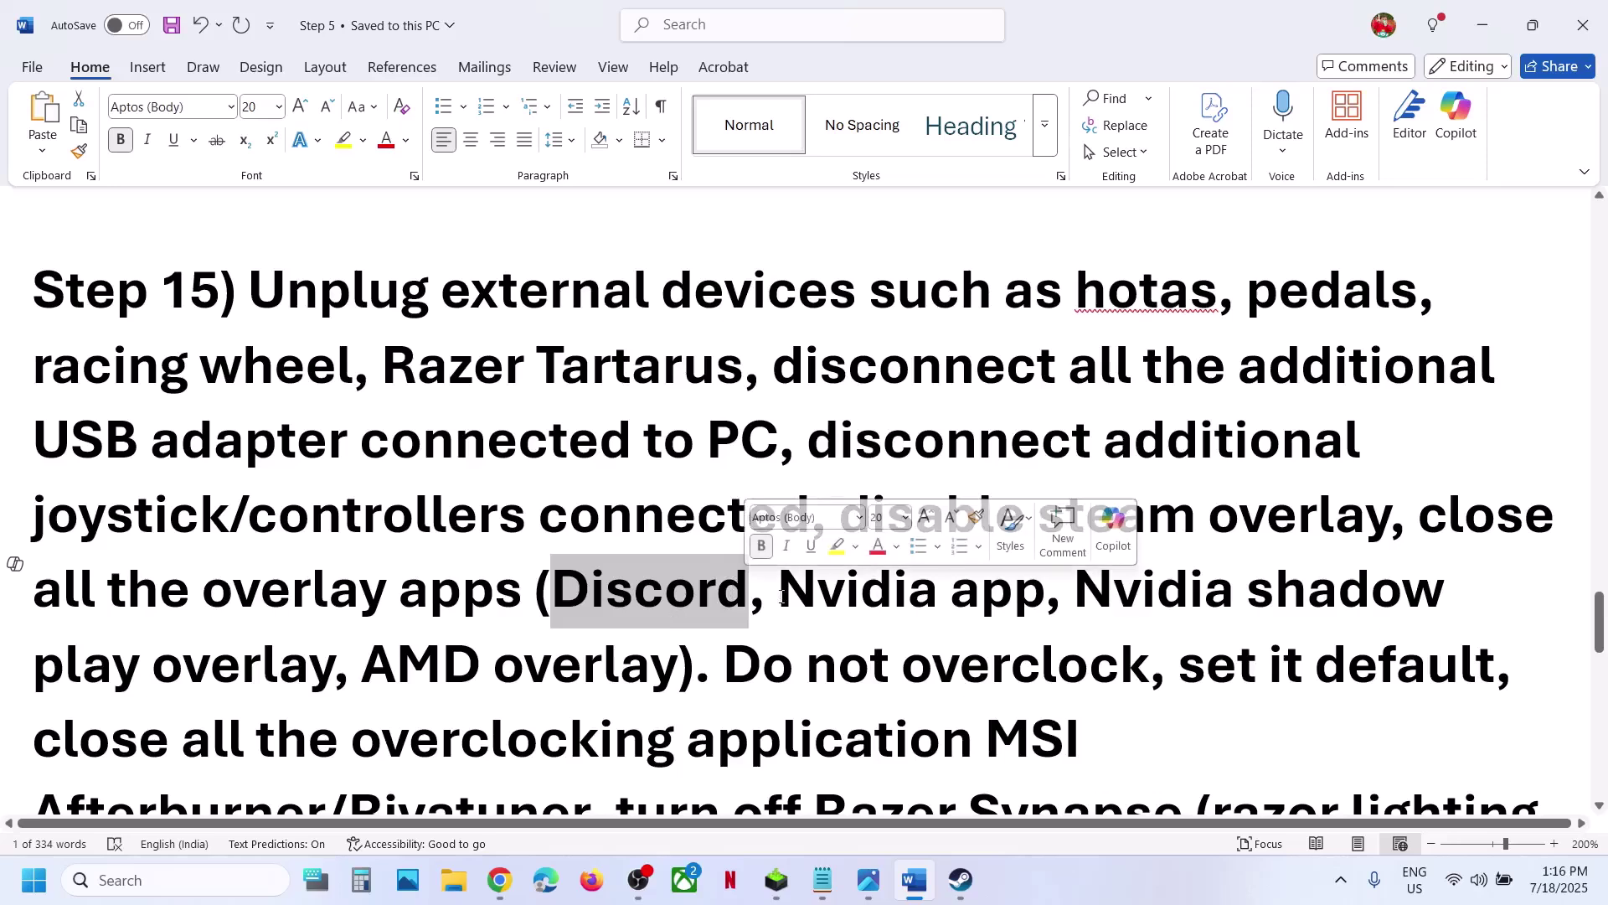
{"action": "left_click_drag", "start_coordinate": [780, 591], "coordinate": [1043, 593]}
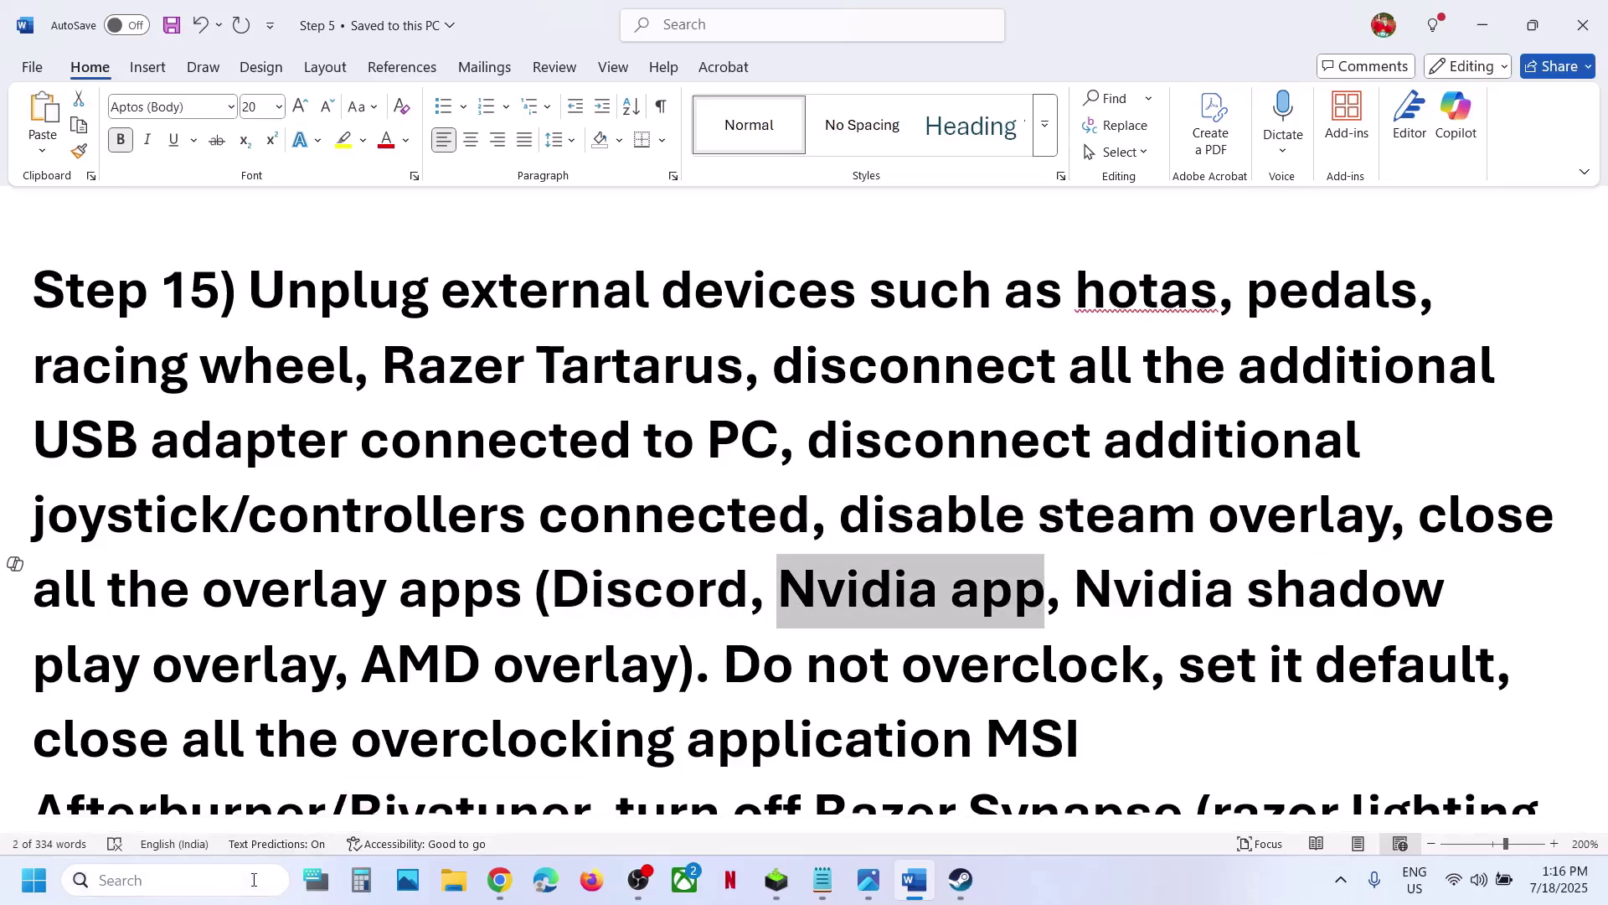
{"action": "left_click", "coordinate": [256, 881]}
{"action": "type", "text": "nvi"}
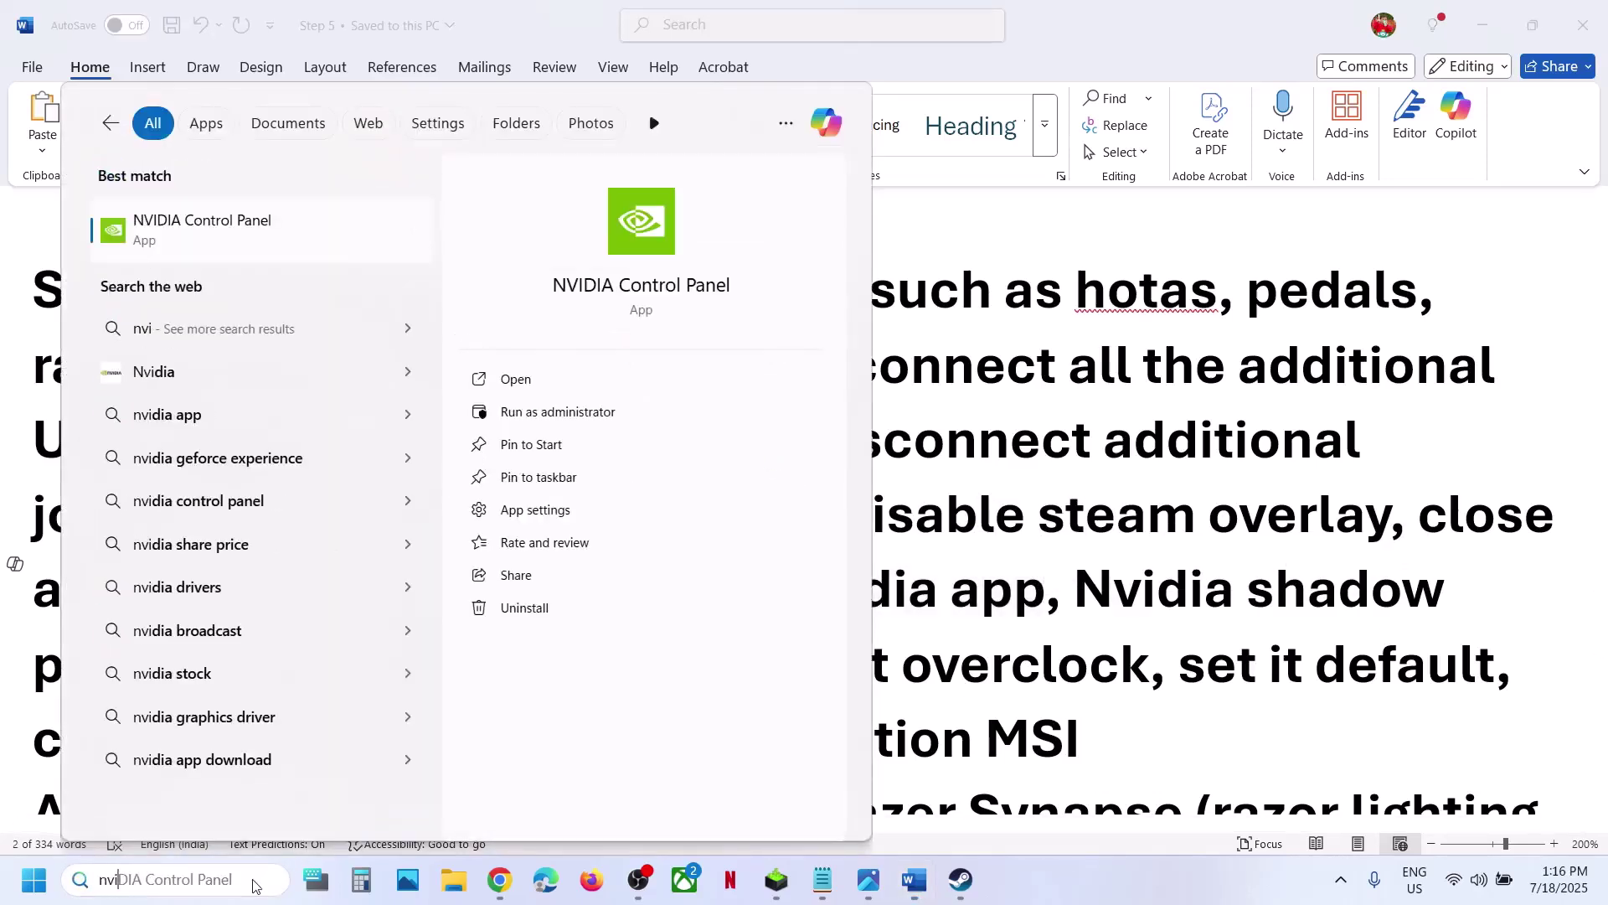
{"action": "type", "text": "dia"}
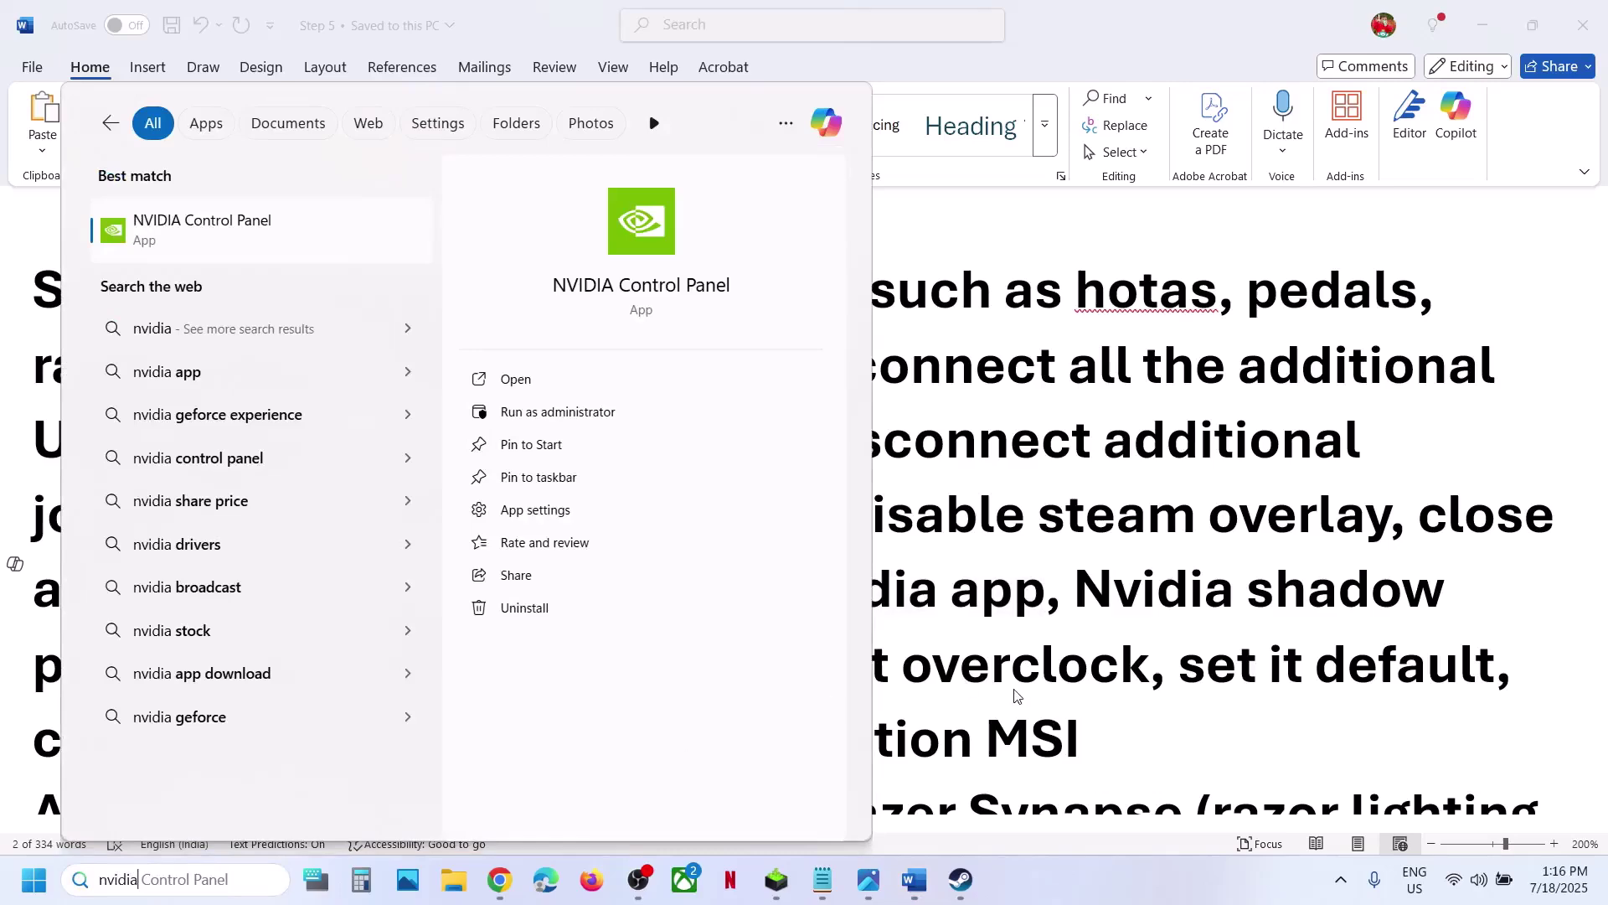
{"action": "key", "text": "Escape"}
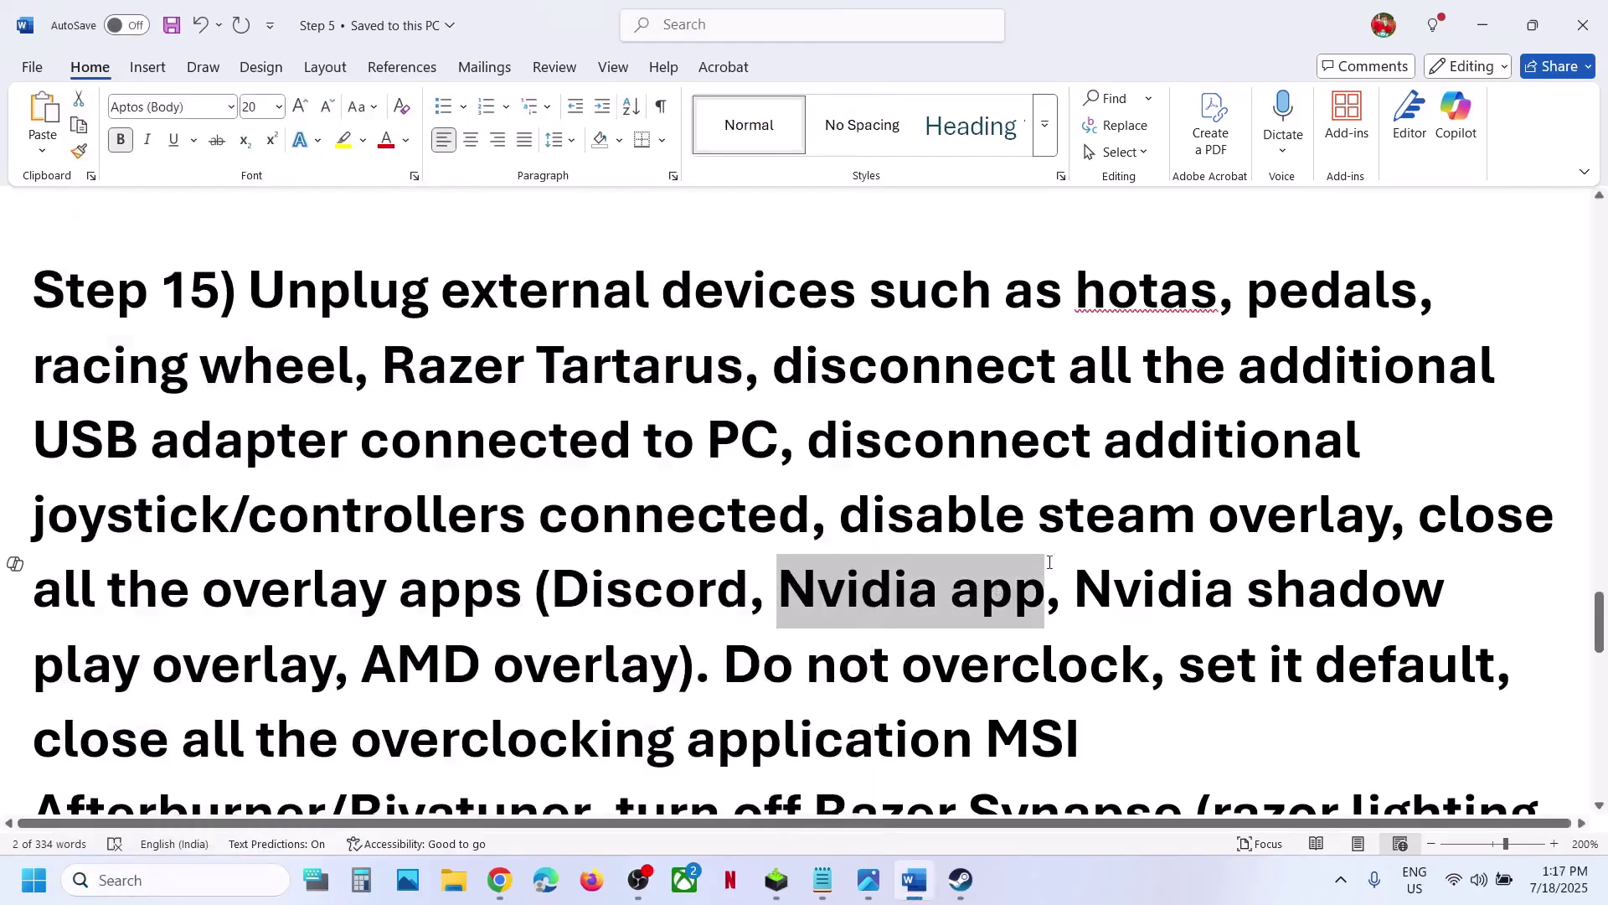
Highlight the close-all-overlay-apps sentence and the 'Do not overclock, set it default' advice.
{"action": "left_click_drag", "start_coordinate": [1424, 519], "coordinate": [710, 675]}
{"action": "left_click", "coordinate": [735, 672]}
{"action": "scroll", "coordinate": [742, 603], "scroll_direction": "down", "scroll_amount": 2}
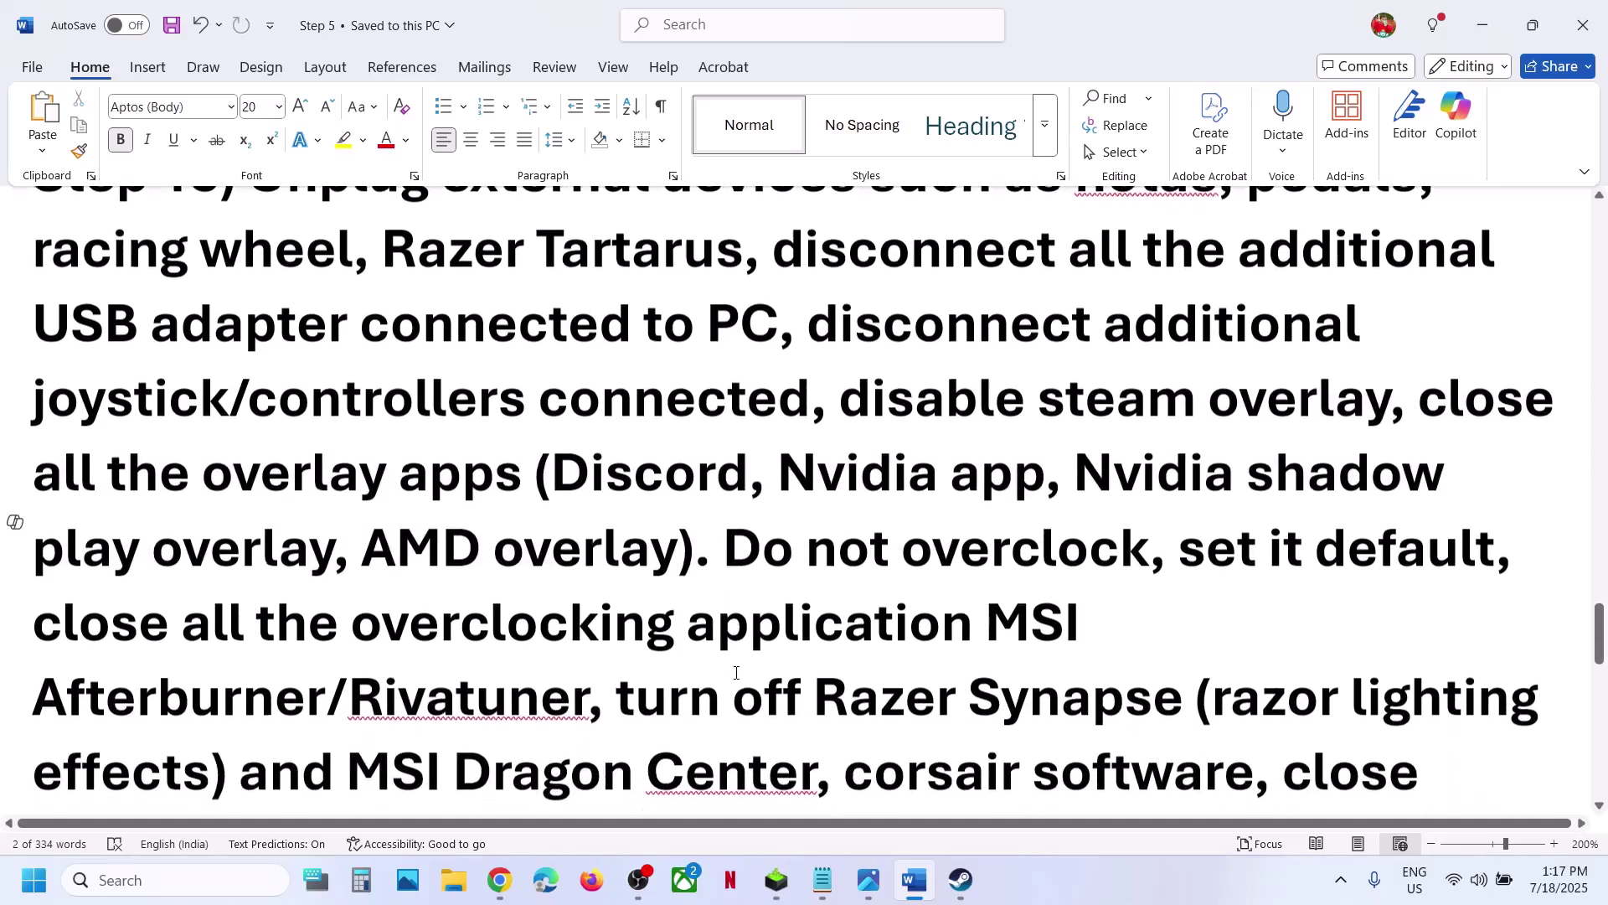
{"action": "left_click_drag", "start_coordinate": [730, 550], "coordinate": [1495, 550]}
{"action": "left_click_drag", "start_coordinate": [127, 639], "coordinate": [980, 624]}
Highlight the MSI Afterburner/Rivatuner and overclocking application mentions in Step 15.
{"action": "scroll", "coordinate": [1042, 570], "scroll_direction": "down", "scroll_amount": 2}
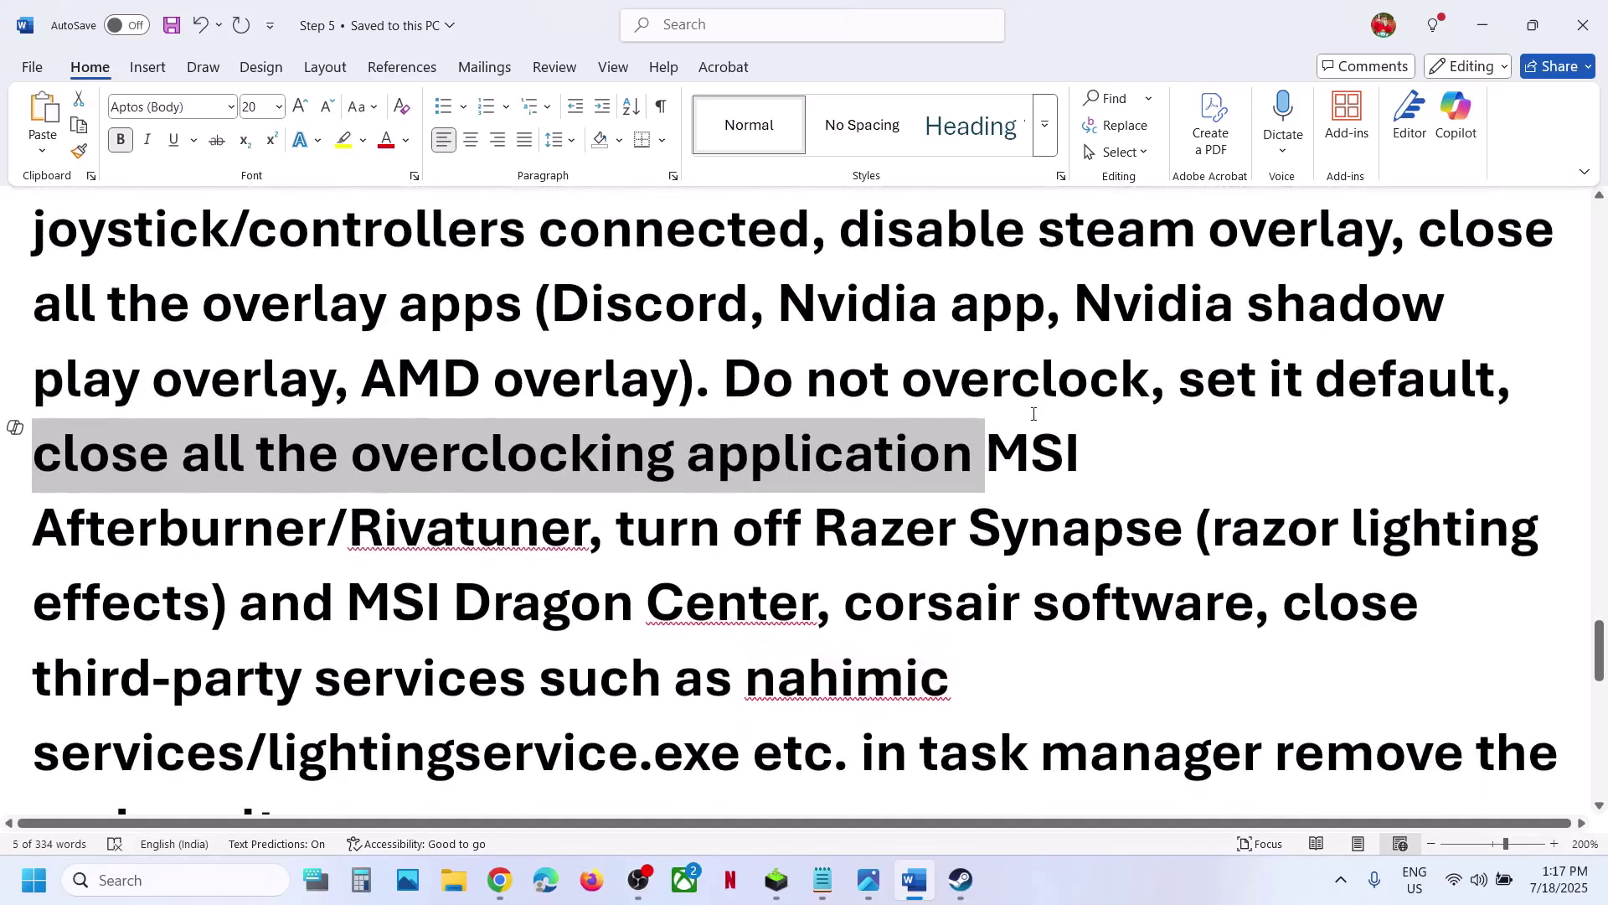
{"action": "left_click_drag", "start_coordinate": [1008, 444], "coordinate": [590, 527]}
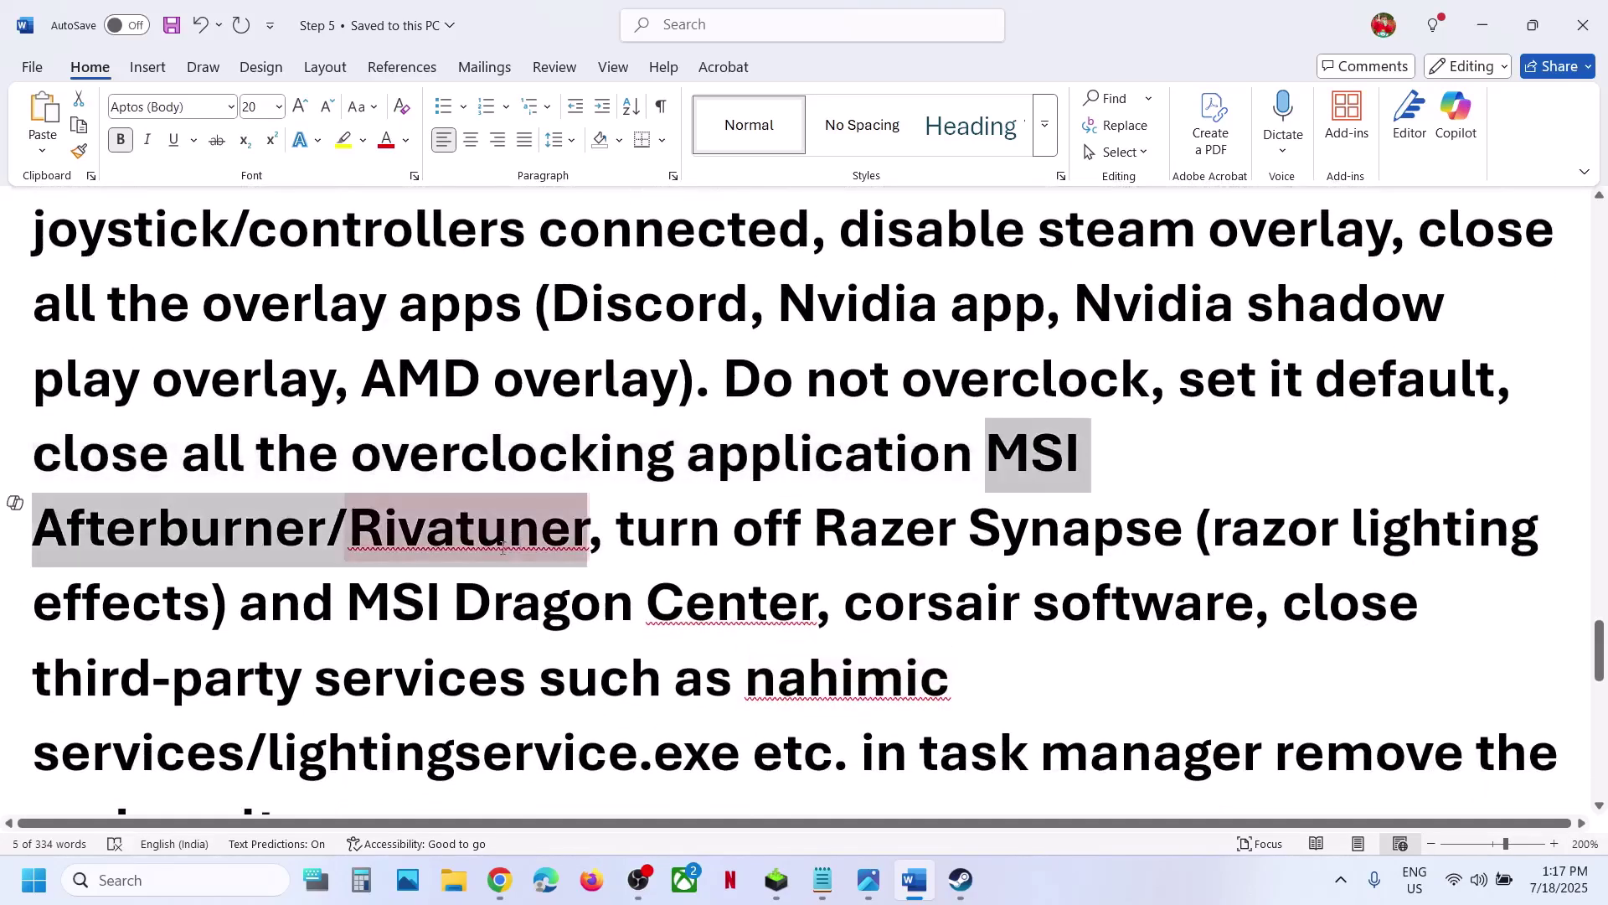
{"action": "left_click", "coordinate": [589, 528]}
{"action": "left_click_drag", "start_coordinate": [372, 448], "coordinate": [985, 452]}
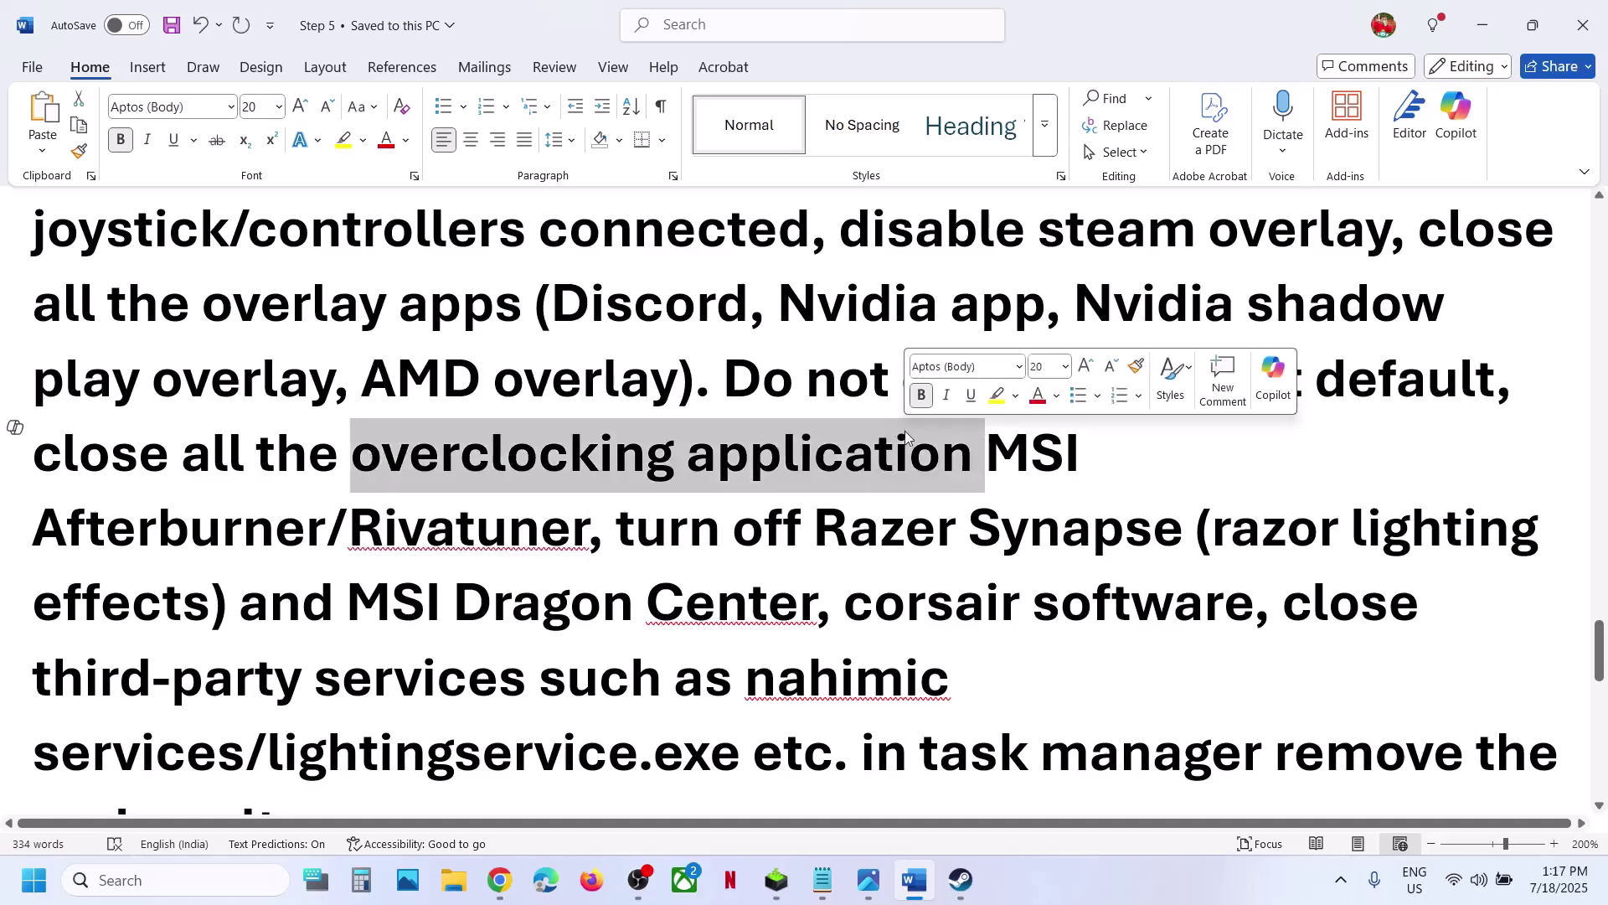
{"action": "double_click", "coordinate": [83, 457]}
{"action": "left_click_drag", "start_coordinate": [626, 526], "coordinate": [1162, 745]}
Scroll down to the Step 16) Update Windows heading and highlight it.
{"action": "scroll", "coordinate": [1161, 744], "scroll_direction": "down", "scroll_amount": 2}
{"action": "scroll", "coordinate": [1162, 745], "scroll_direction": "down", "scroll_amount": 1}
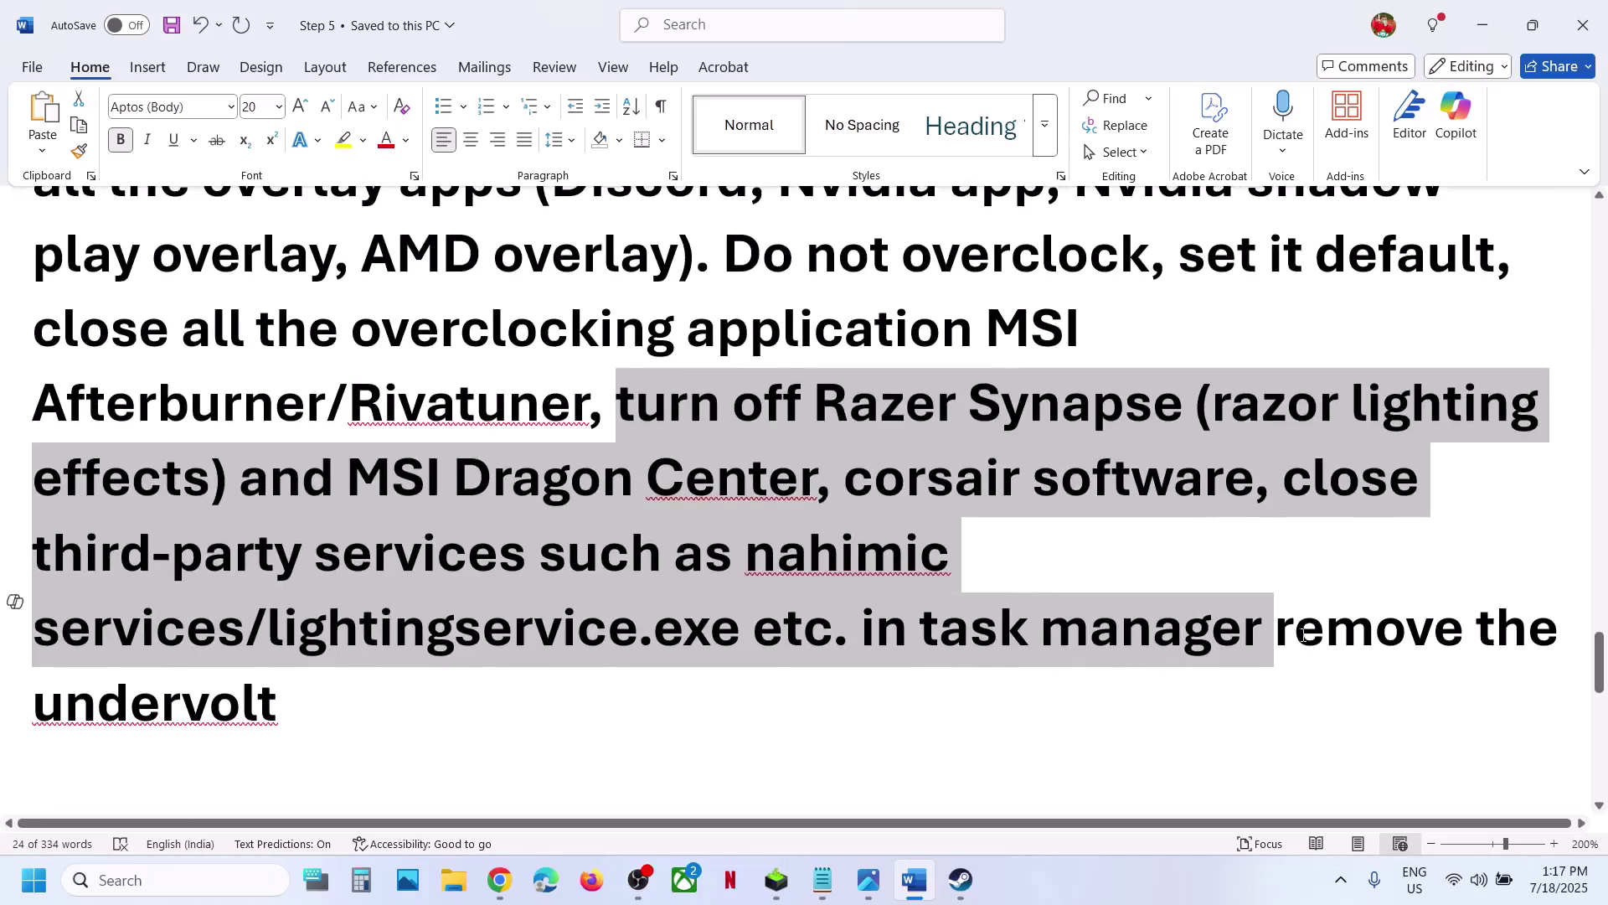
{"action": "left_click", "coordinate": [1281, 635]}
{"action": "left_click_drag", "start_coordinate": [1267, 629], "coordinate": [492, 732]}
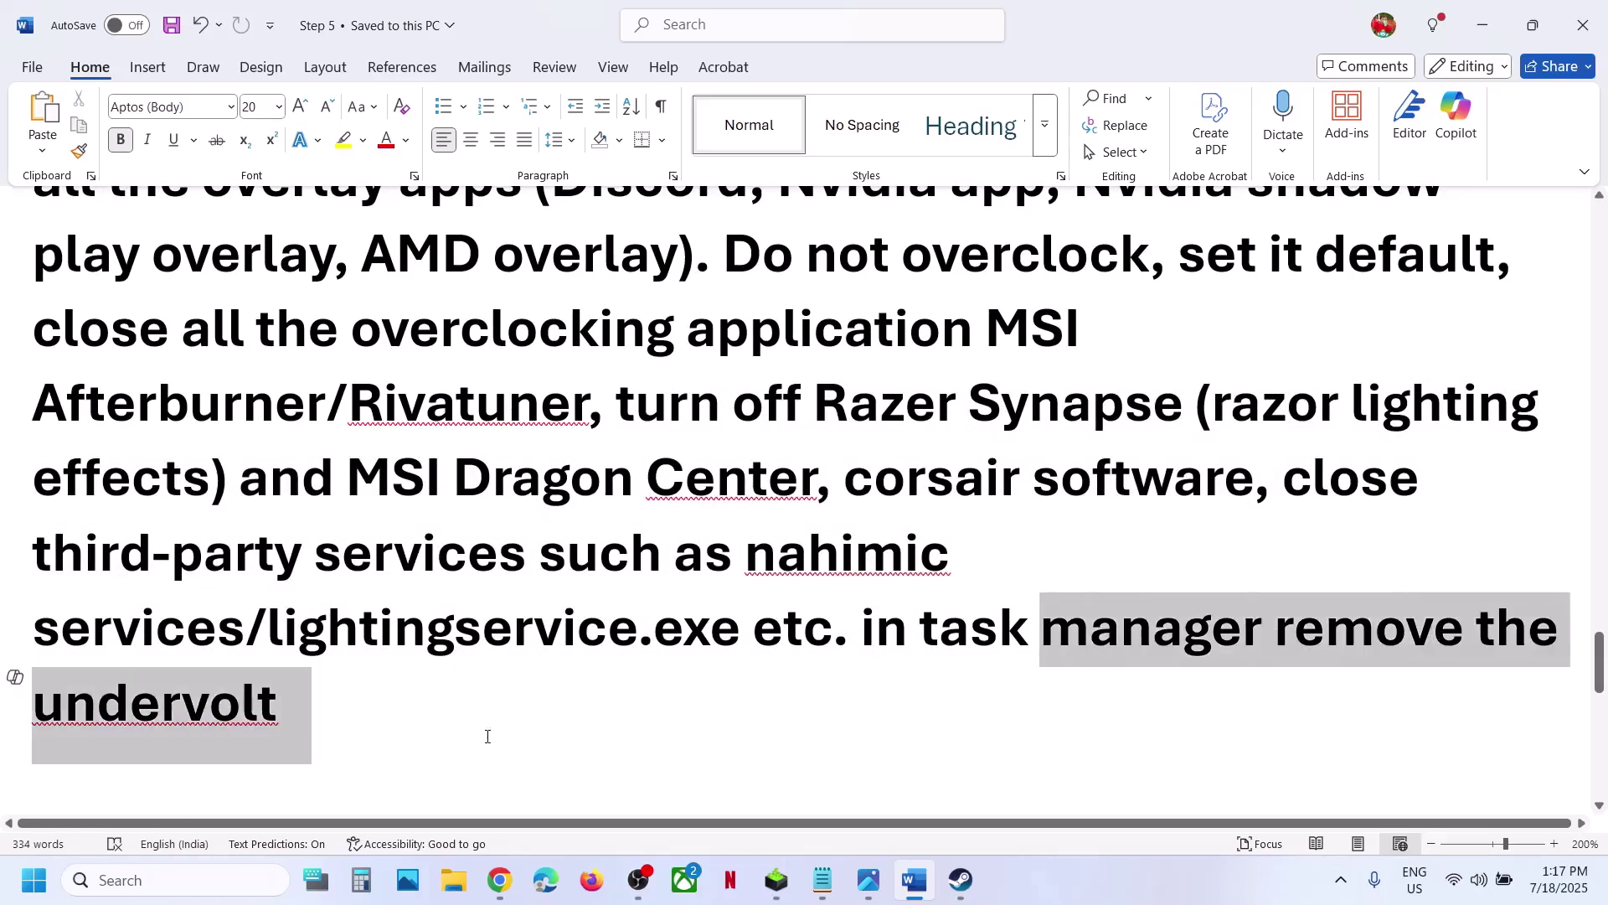
{"action": "left_click", "coordinate": [470, 725]}
{"action": "scroll", "coordinate": [473, 727], "scroll_direction": "down", "scroll_amount": 2}
{"action": "scroll", "coordinate": [473, 727], "scroll_direction": "down", "scroll_amount": 3}
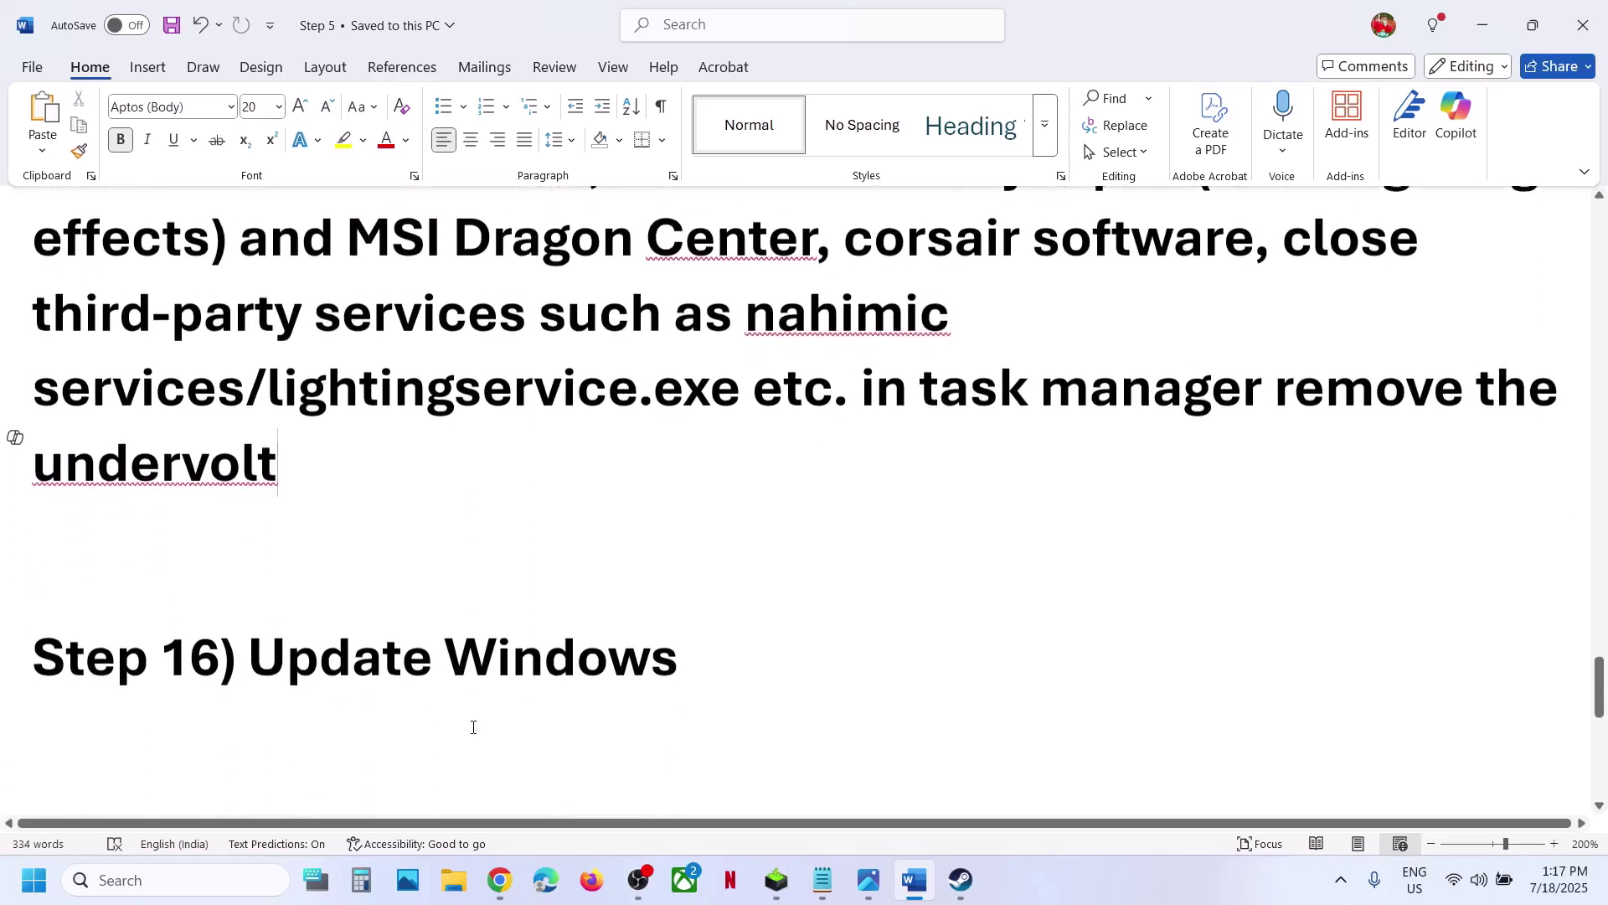
{"action": "left_click_drag", "start_coordinate": [348, 624], "coordinate": [575, 641]}
Check for updates on Settings' Windows Update page, then view the Start menu power options.
{"action": "key", "text": "super+i"}
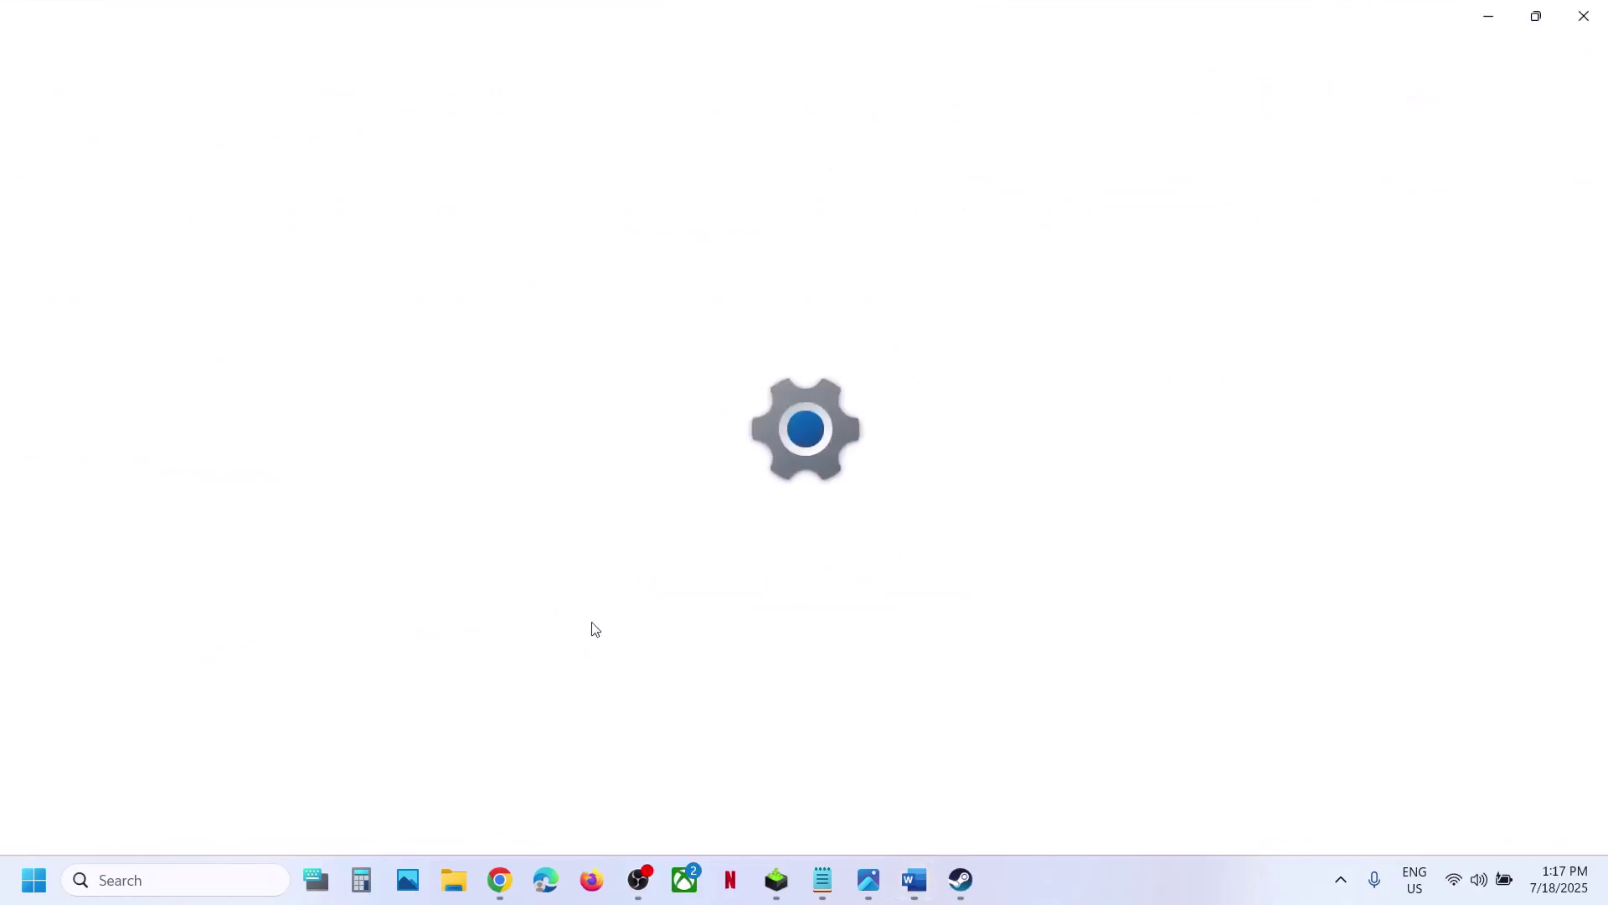
{"action": "left_click", "coordinate": [153, 692]}
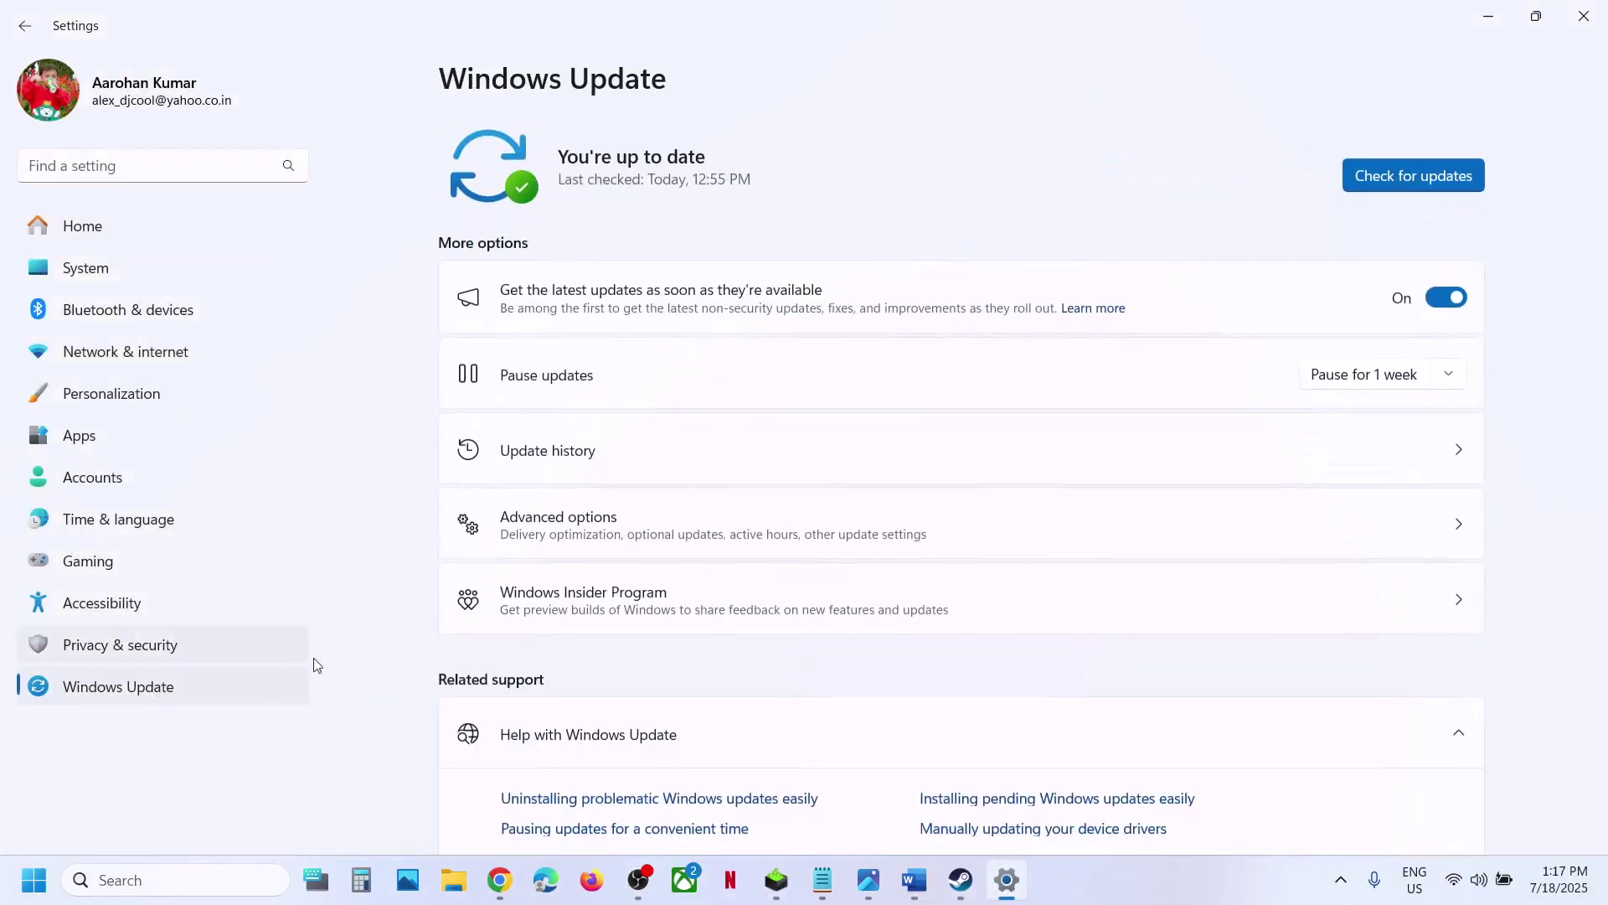
{"action": "left_click", "coordinate": [1406, 177]}
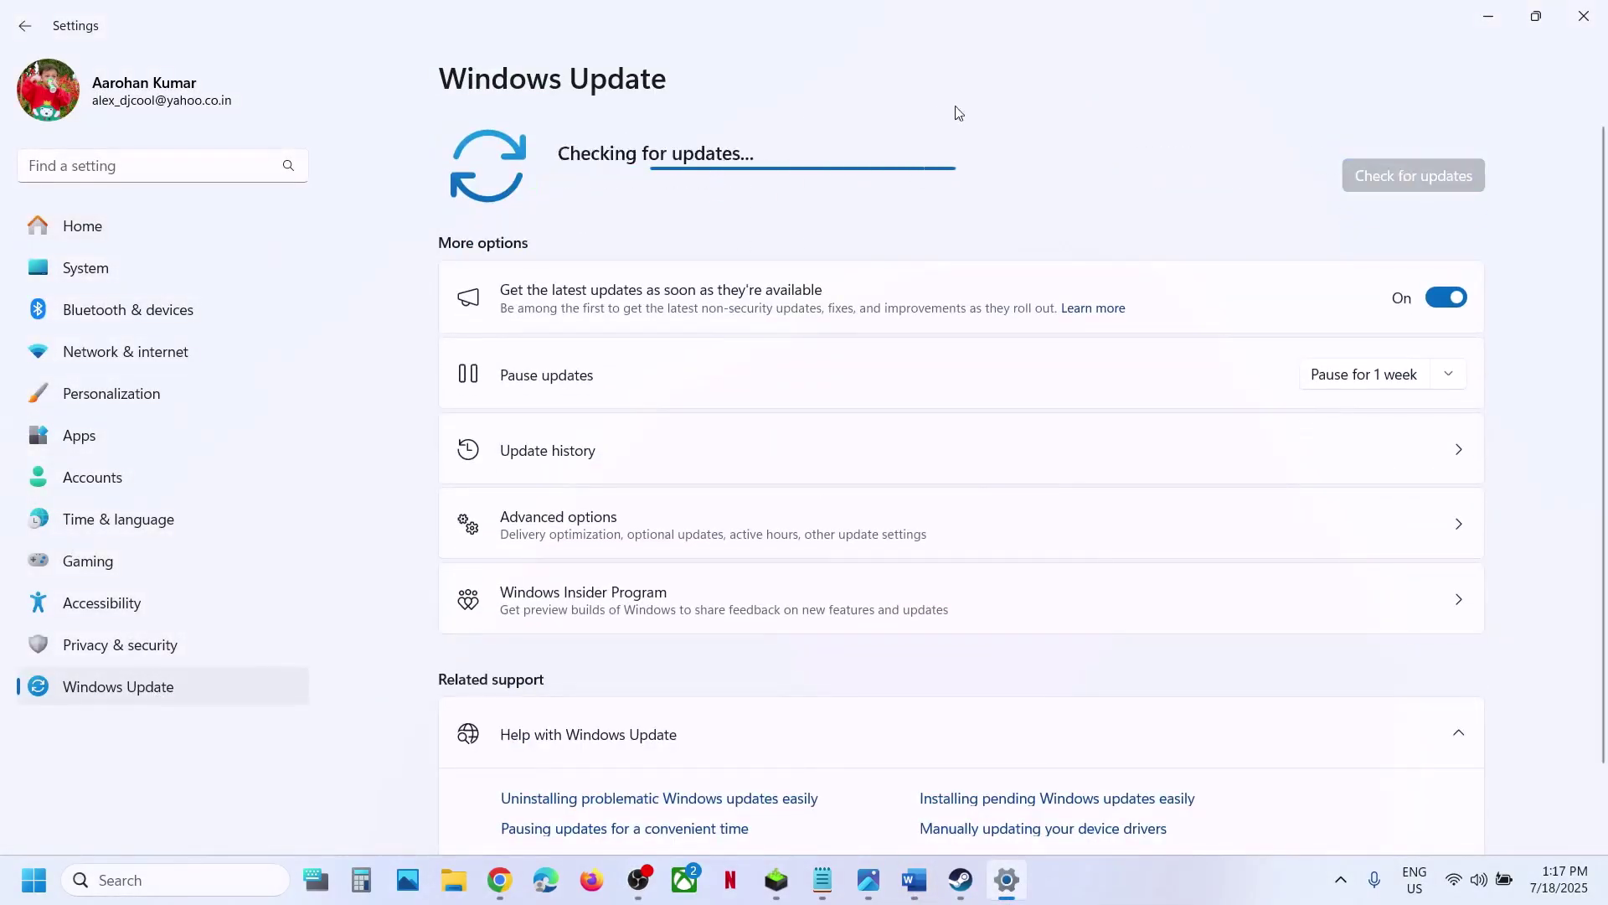
{"action": "left_click", "coordinate": [40, 891]}
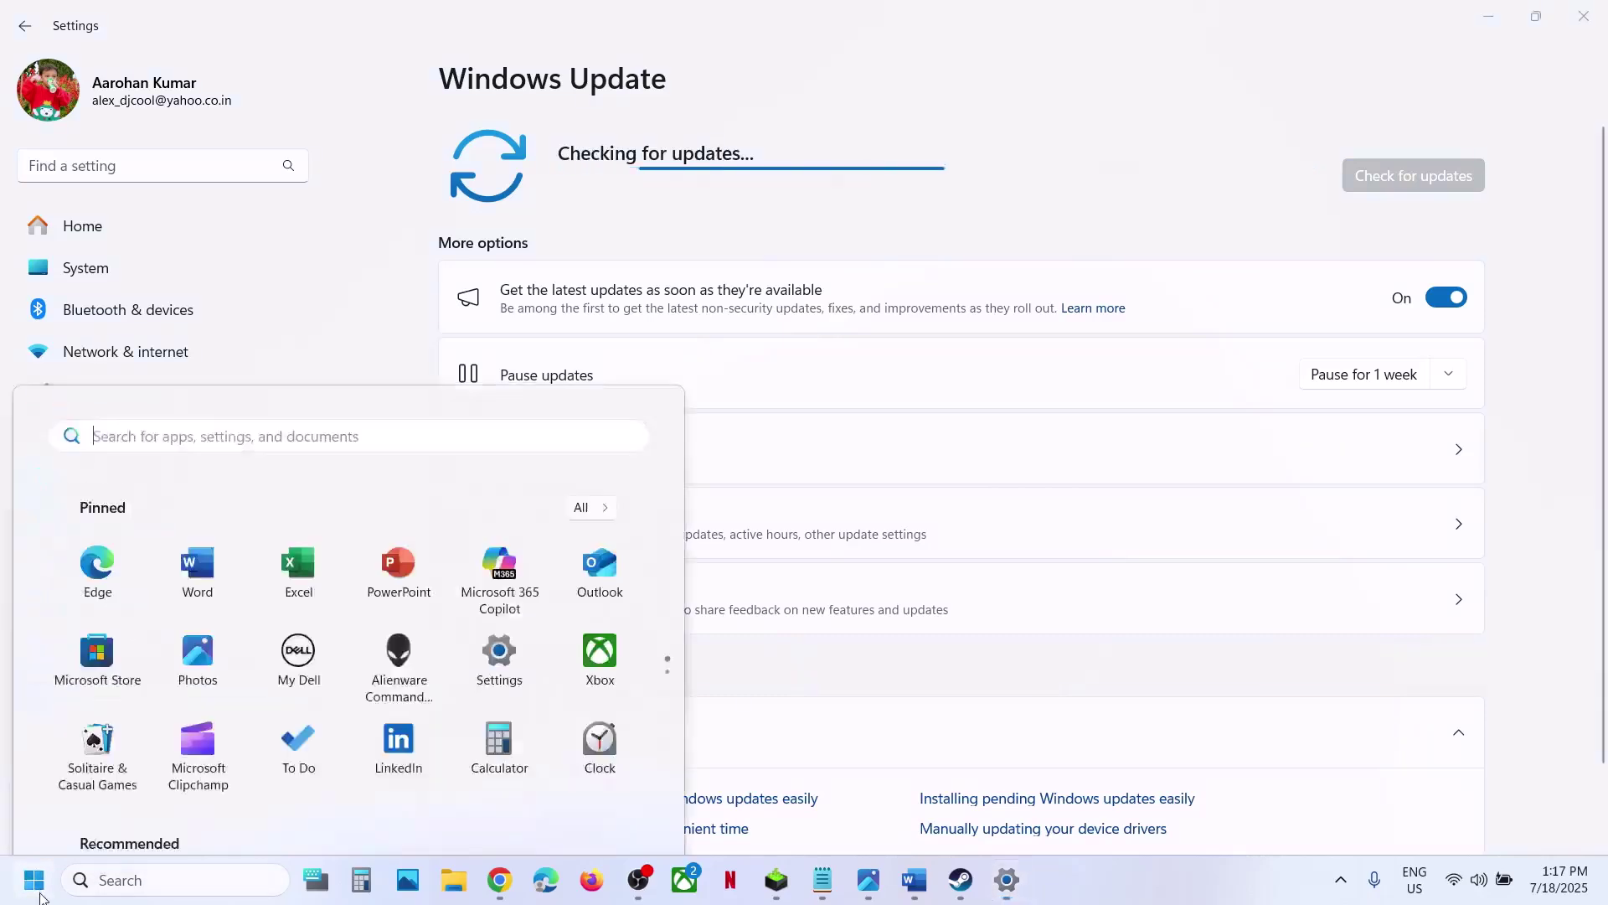
{"action": "left_click", "coordinate": [609, 808]}
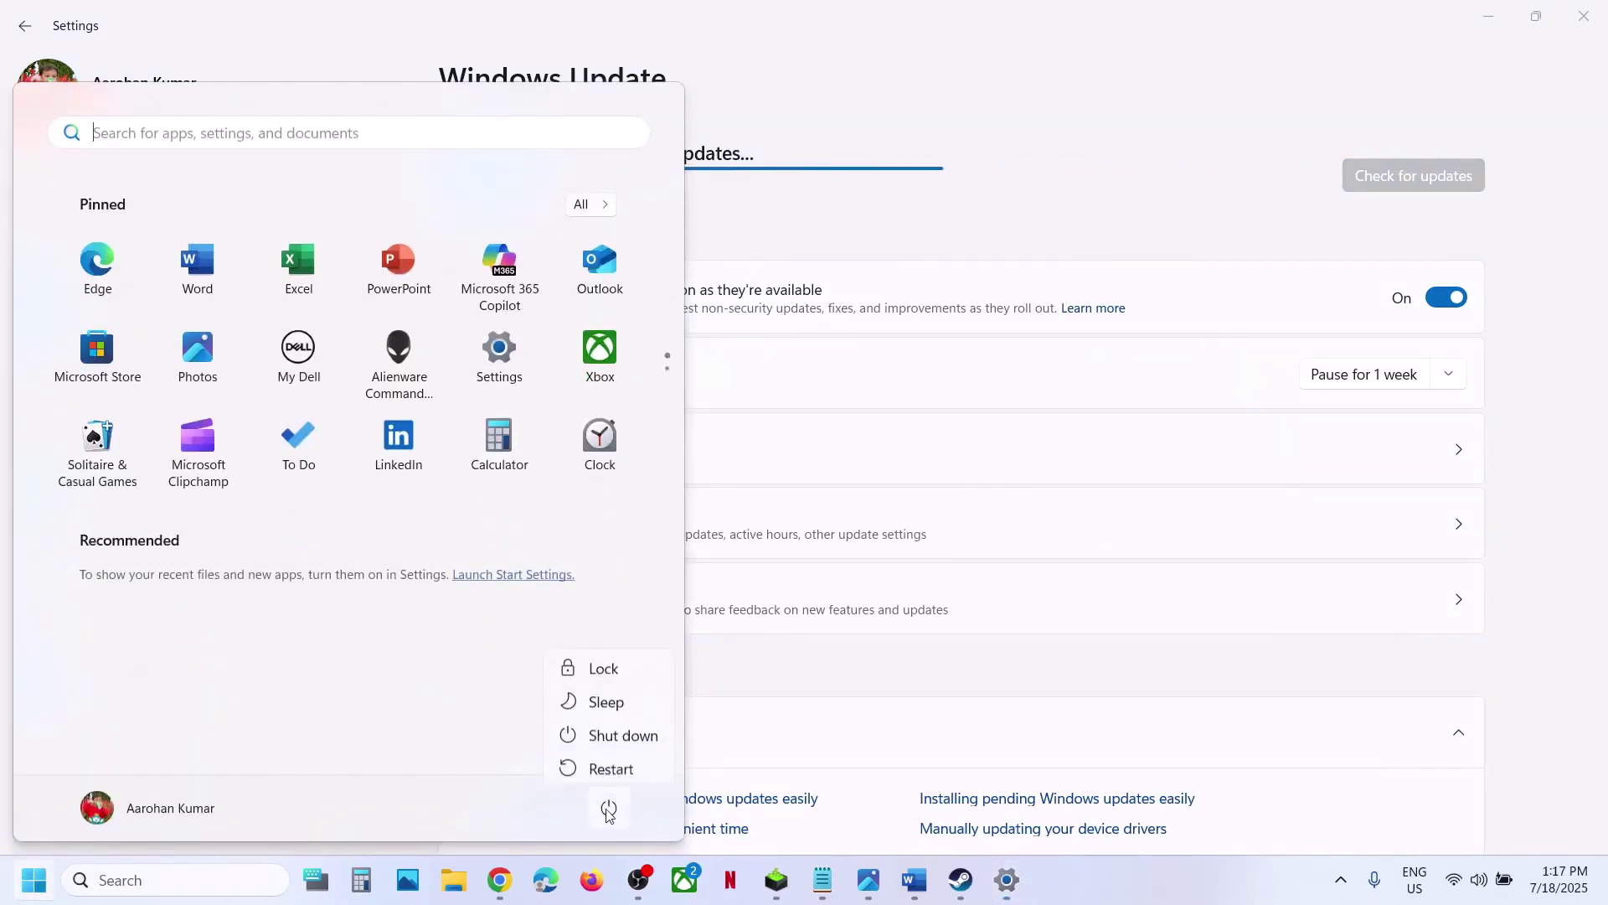
{"action": "left_click", "coordinate": [961, 880]}
Bring the Word guide forward and select the Visual C++ link under Step 17.
{"action": "left_click", "coordinate": [915, 880]}
{"action": "scroll", "coordinate": [736, 673], "scroll_direction": "down", "scroll_amount": 4}
{"action": "left_click_drag", "start_coordinate": [989, 702], "coordinate": [33, 624]}
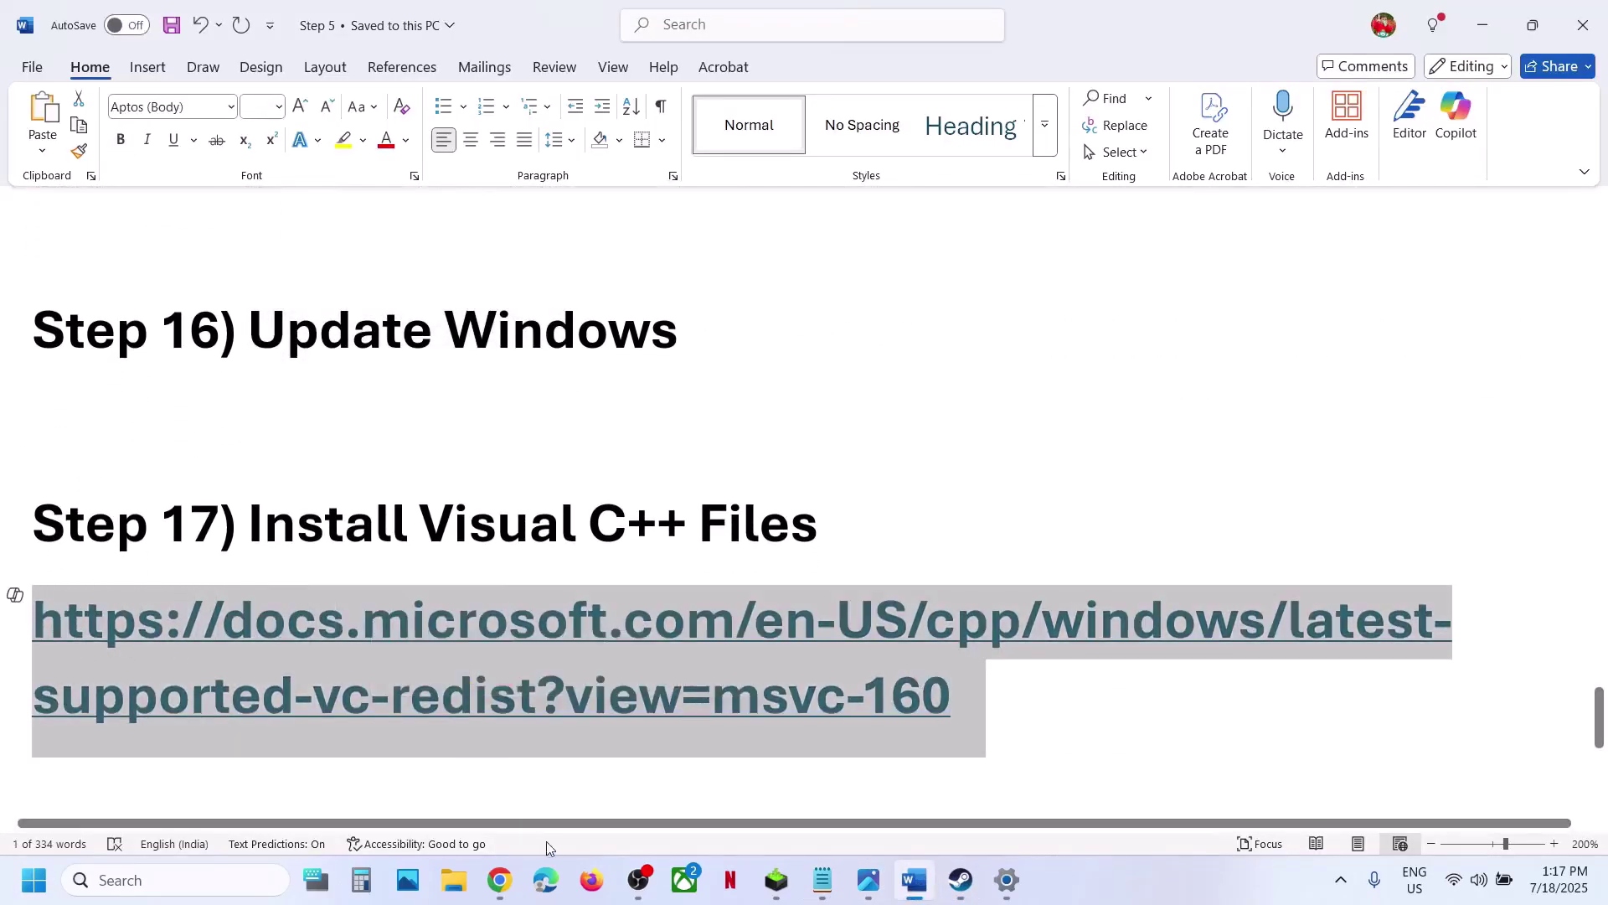
Load the pasted Visual C++ page in a new Chrome tab and download the x86 and x64 redistributables.
{"action": "left_click", "coordinate": [501, 880]}
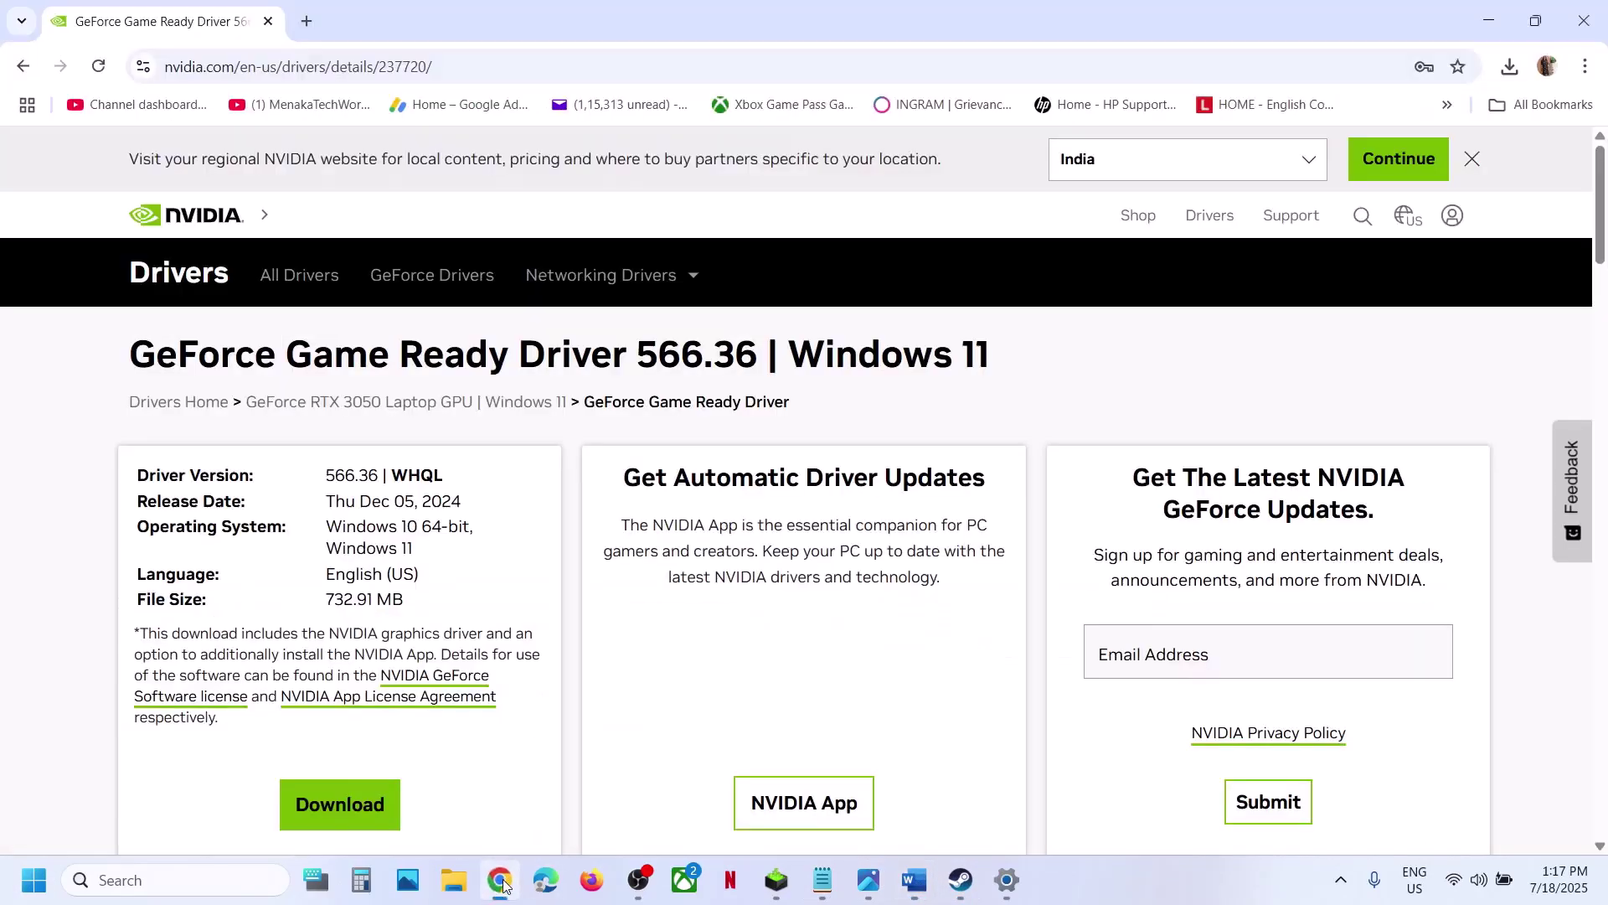
{"action": "left_click", "coordinate": [306, 21]}
{"action": "type", "text": "https://docs.microsoft.com/en-us/cpp/windows/latest-supported-vc-redist?view=msvc-160"}
{"action": "key", "text": "Return"}
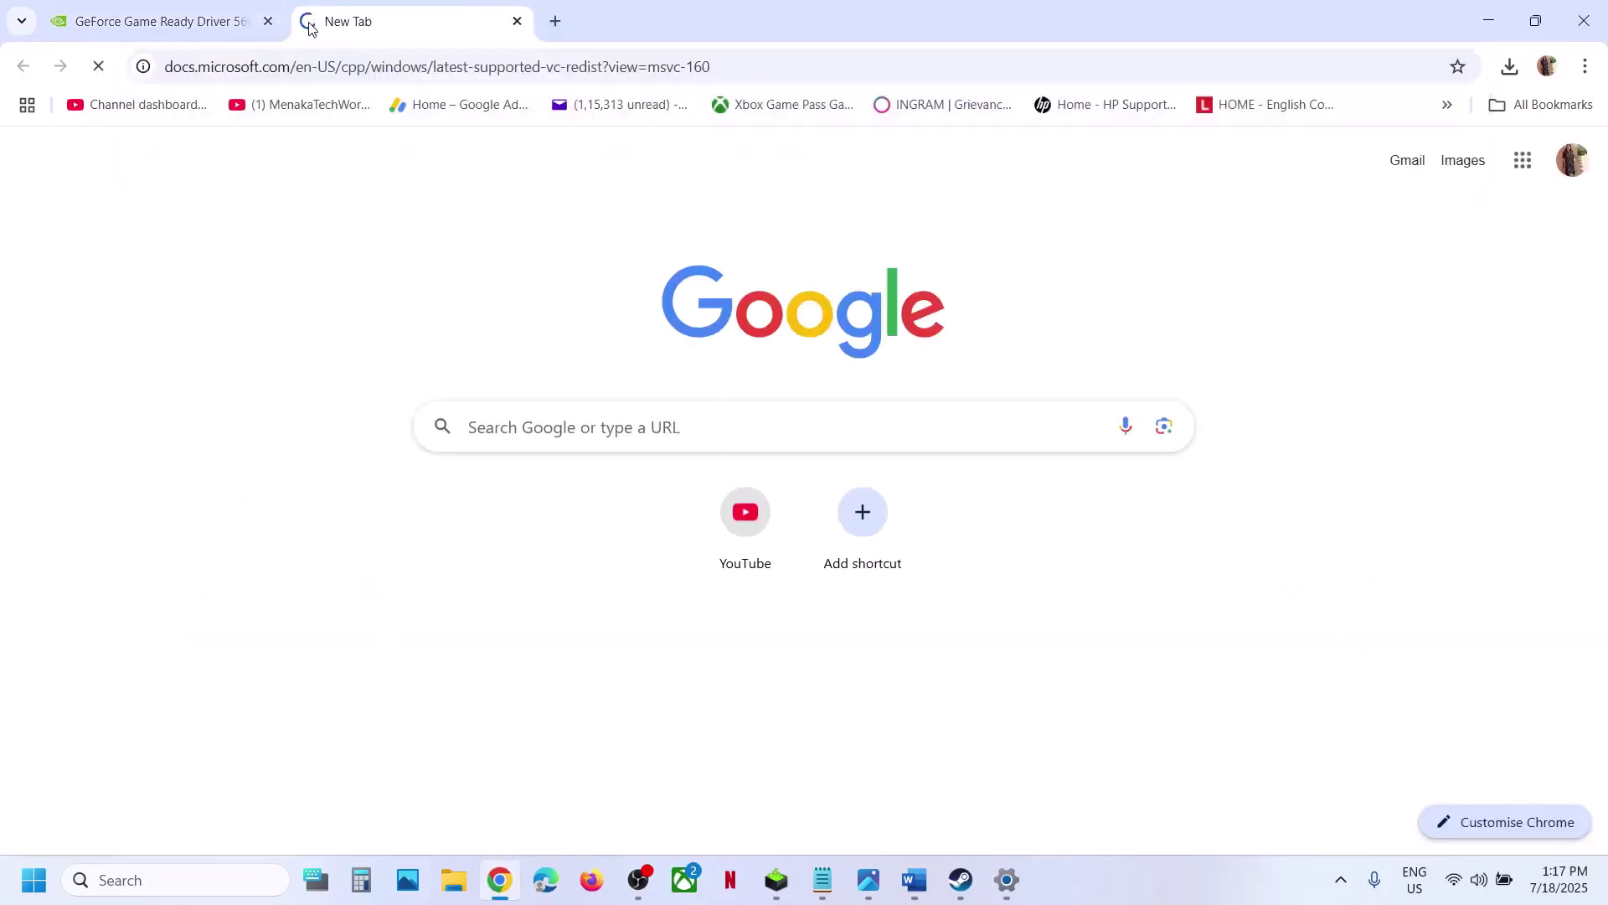
{"action": "scroll", "coordinate": [683, 456], "scroll_direction": "down", "scroll_amount": 15}
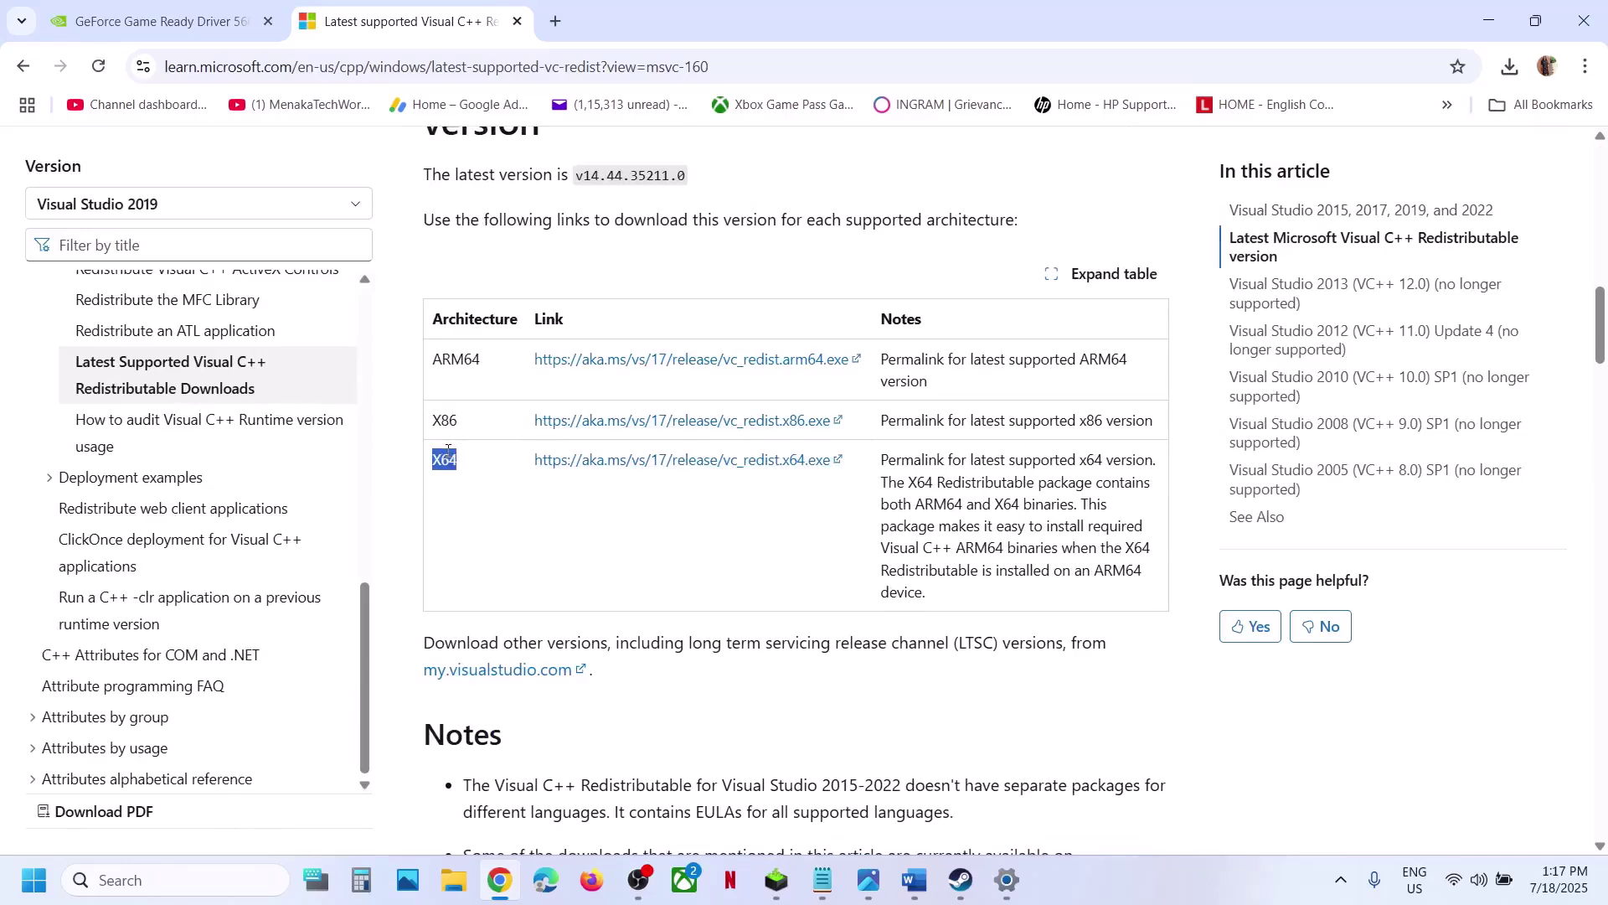
{"action": "left_click", "coordinate": [610, 424]}
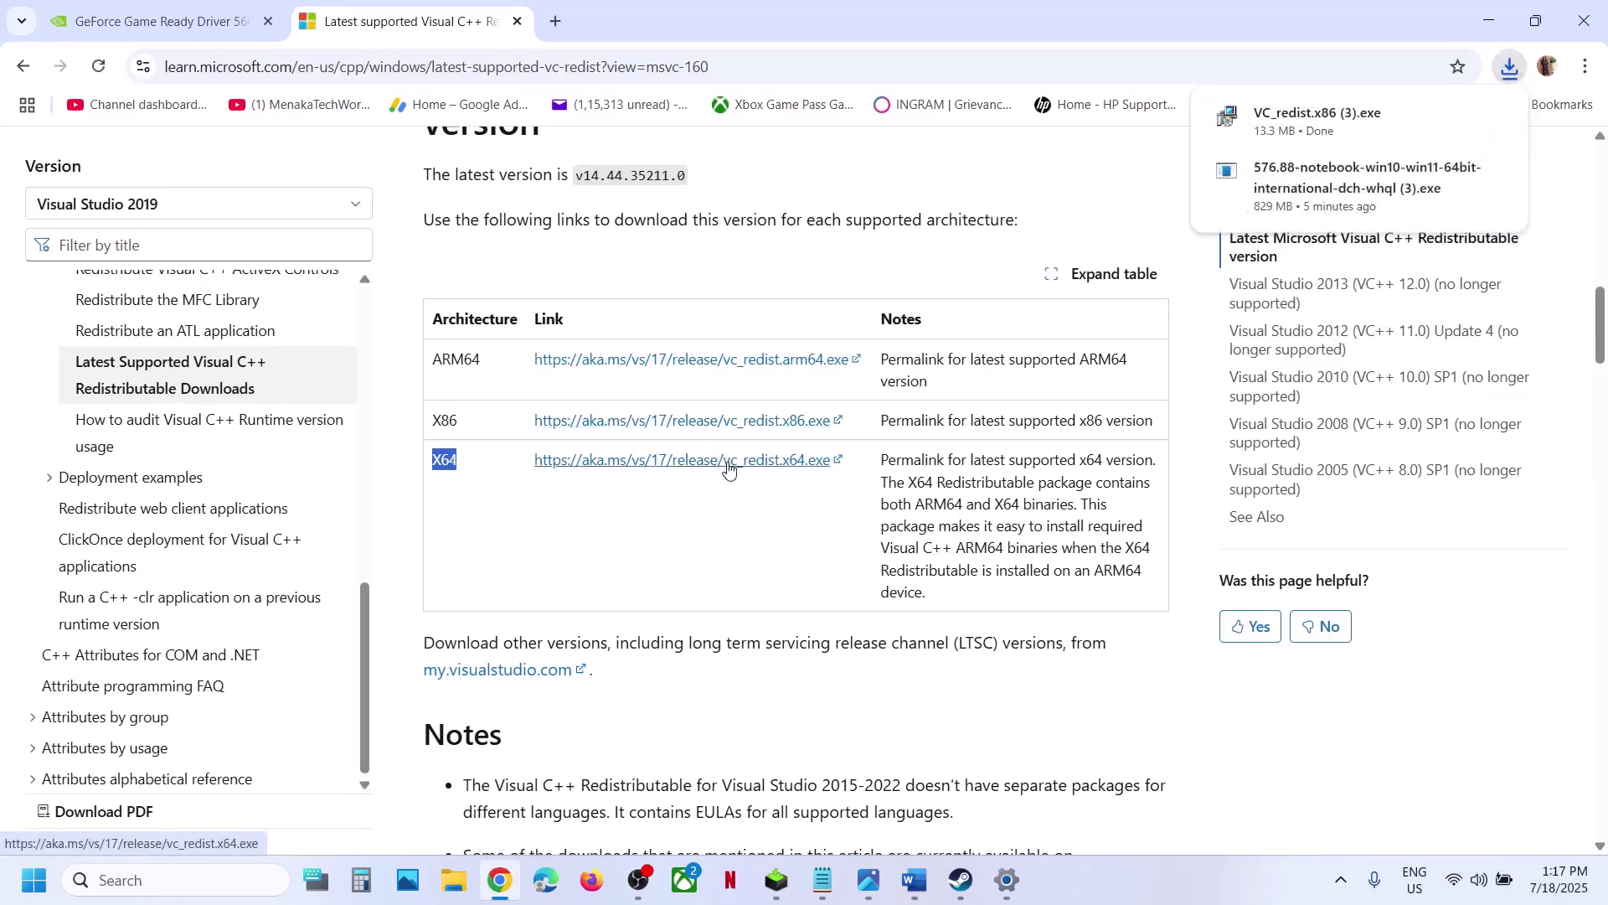
{"action": "left_click", "coordinate": [728, 463]}
Run Repair on the x86 and x64 vc_redist installers, allowing each through UAC.
{"action": "left_click", "coordinate": [1510, 67]}
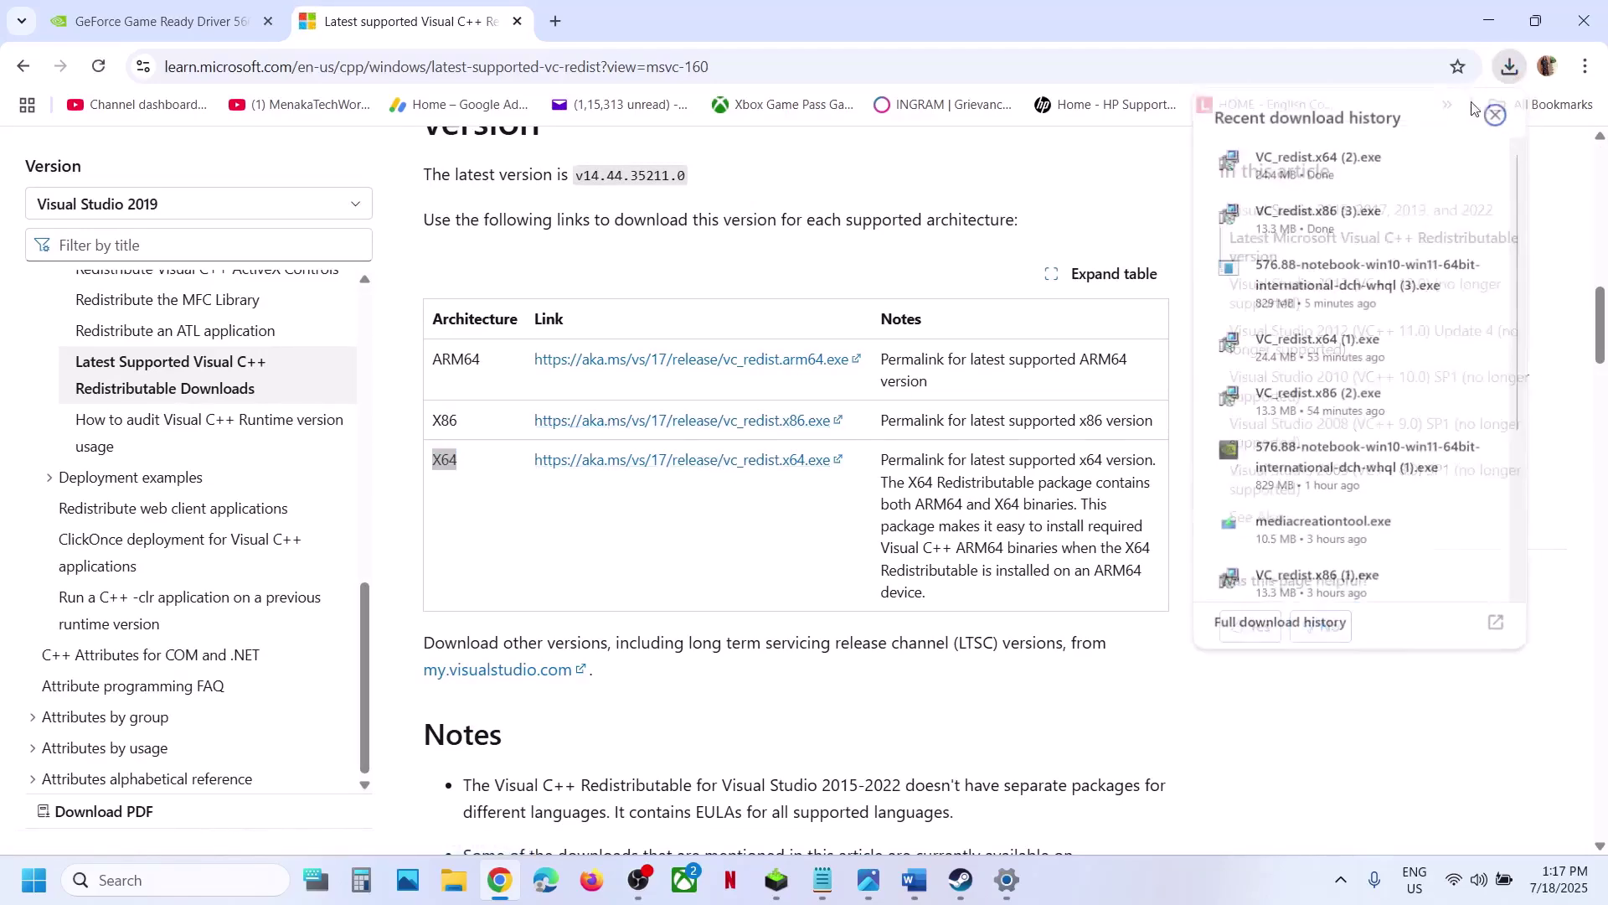
{"action": "left_click", "coordinate": [1291, 216]}
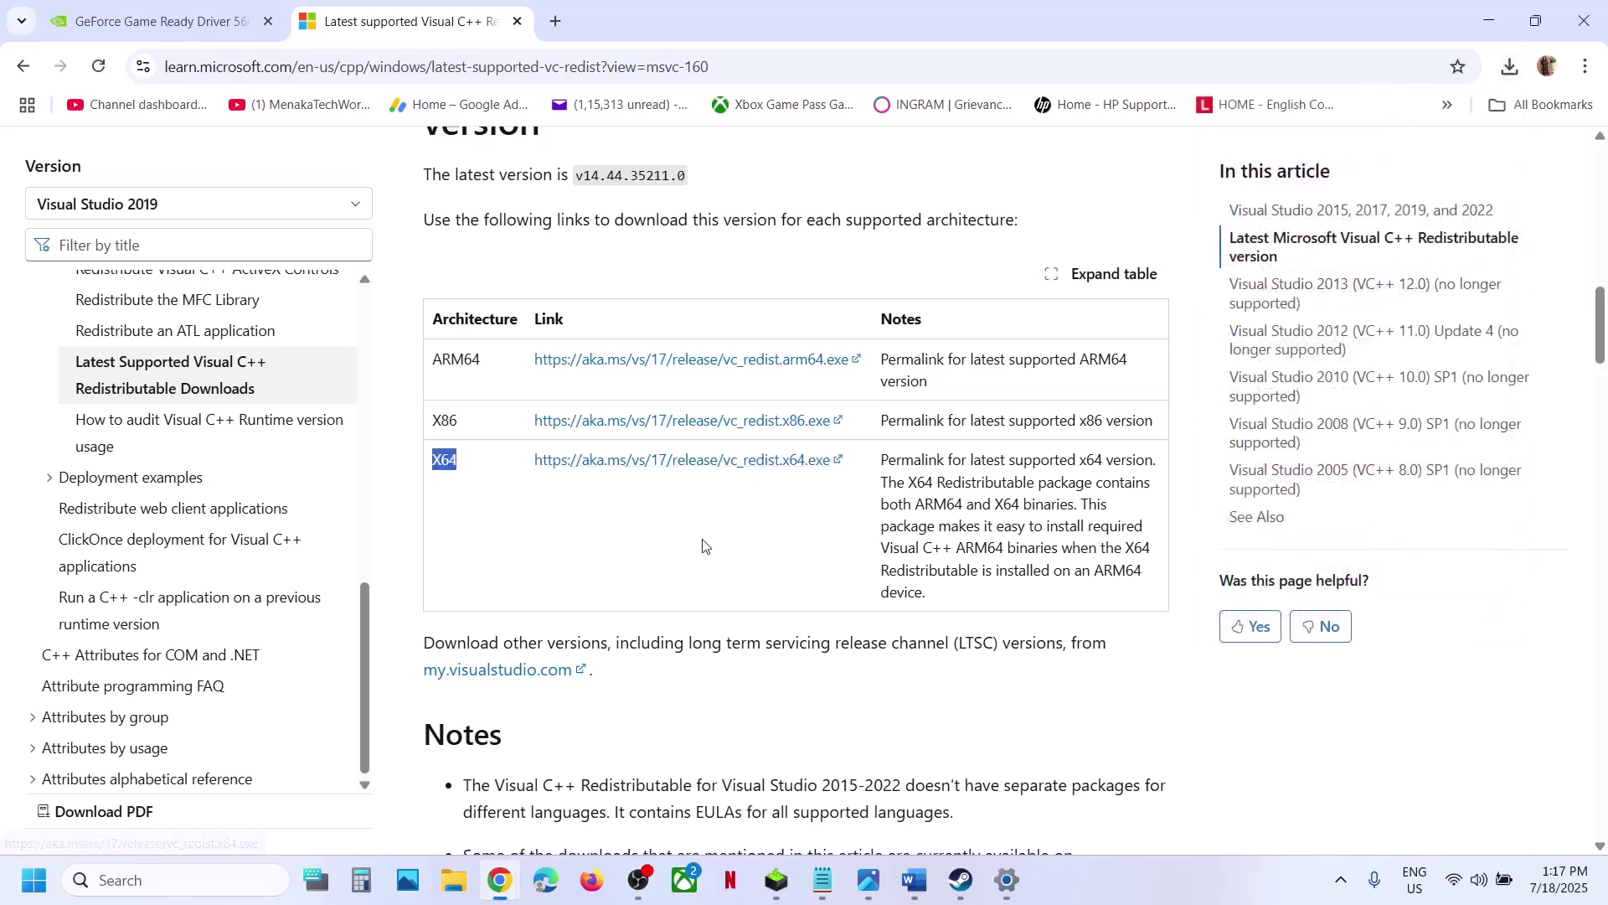
{"action": "left_click", "coordinate": [825, 549]}
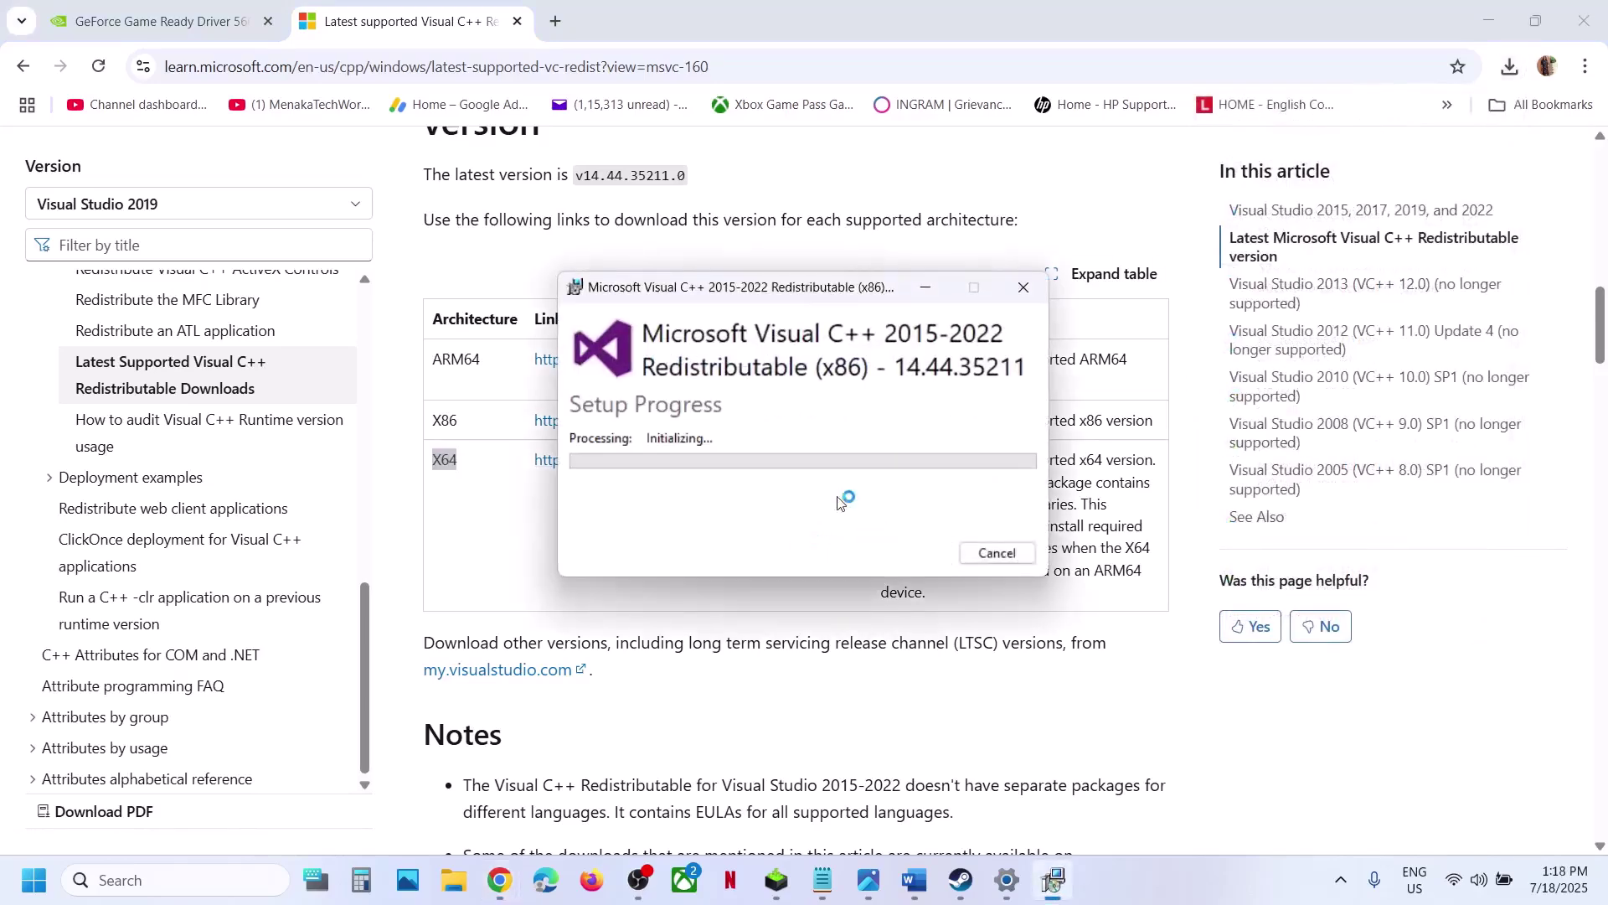
{"action": "left_click", "coordinate": [708, 595]}
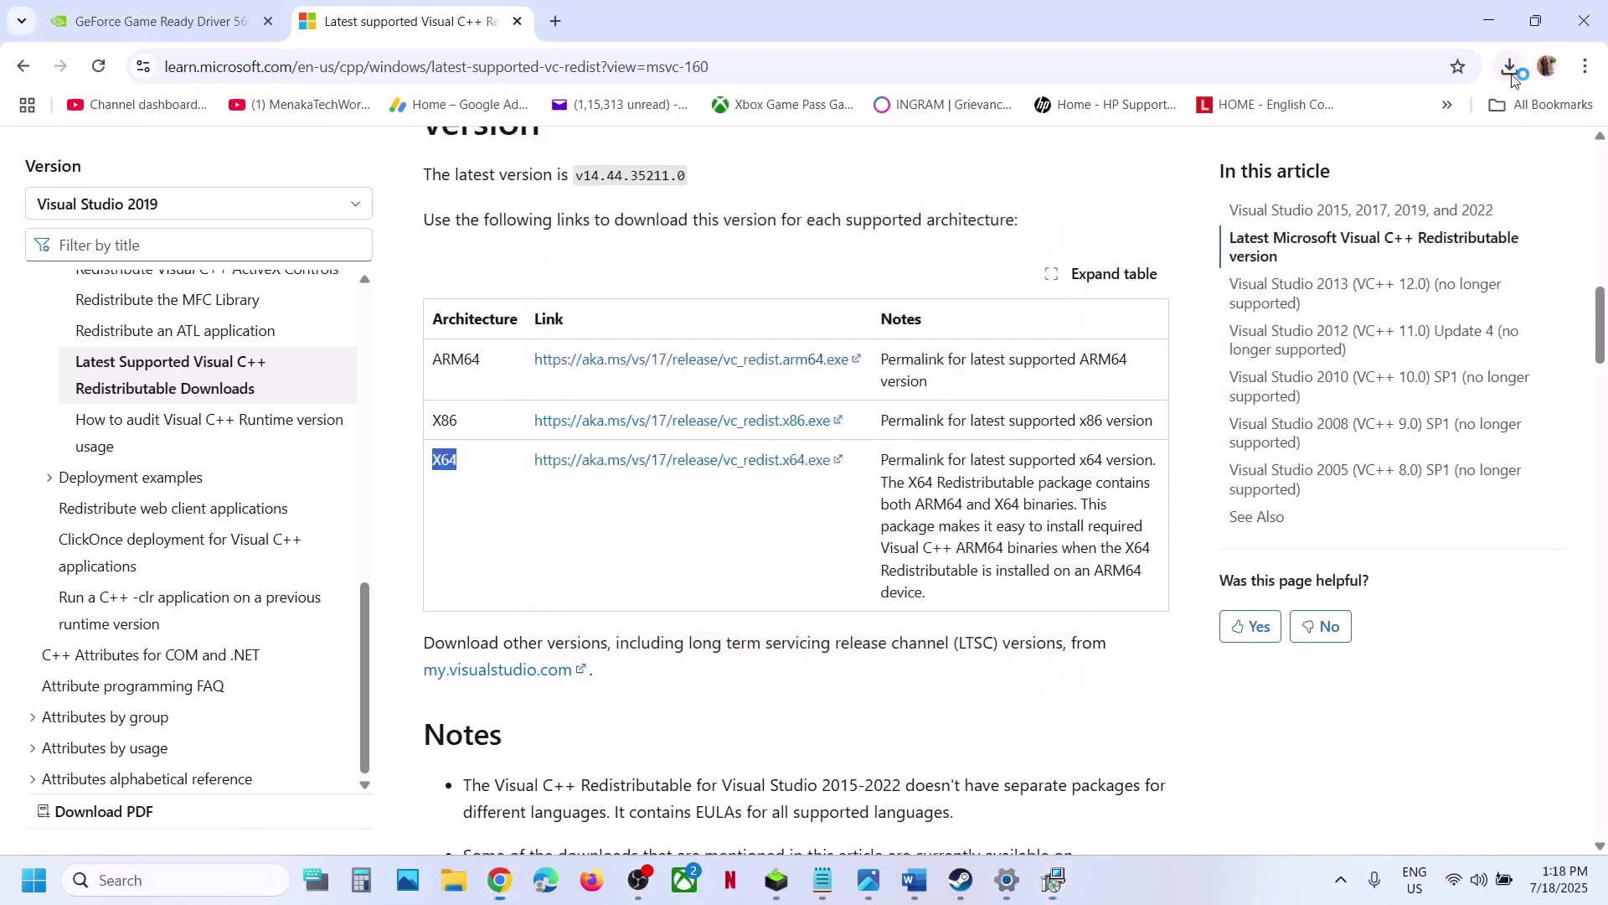
{"action": "left_click", "coordinate": [1510, 66]}
{"action": "left_click", "coordinate": [1366, 159]}
{"action": "left_click", "coordinate": [826, 546]}
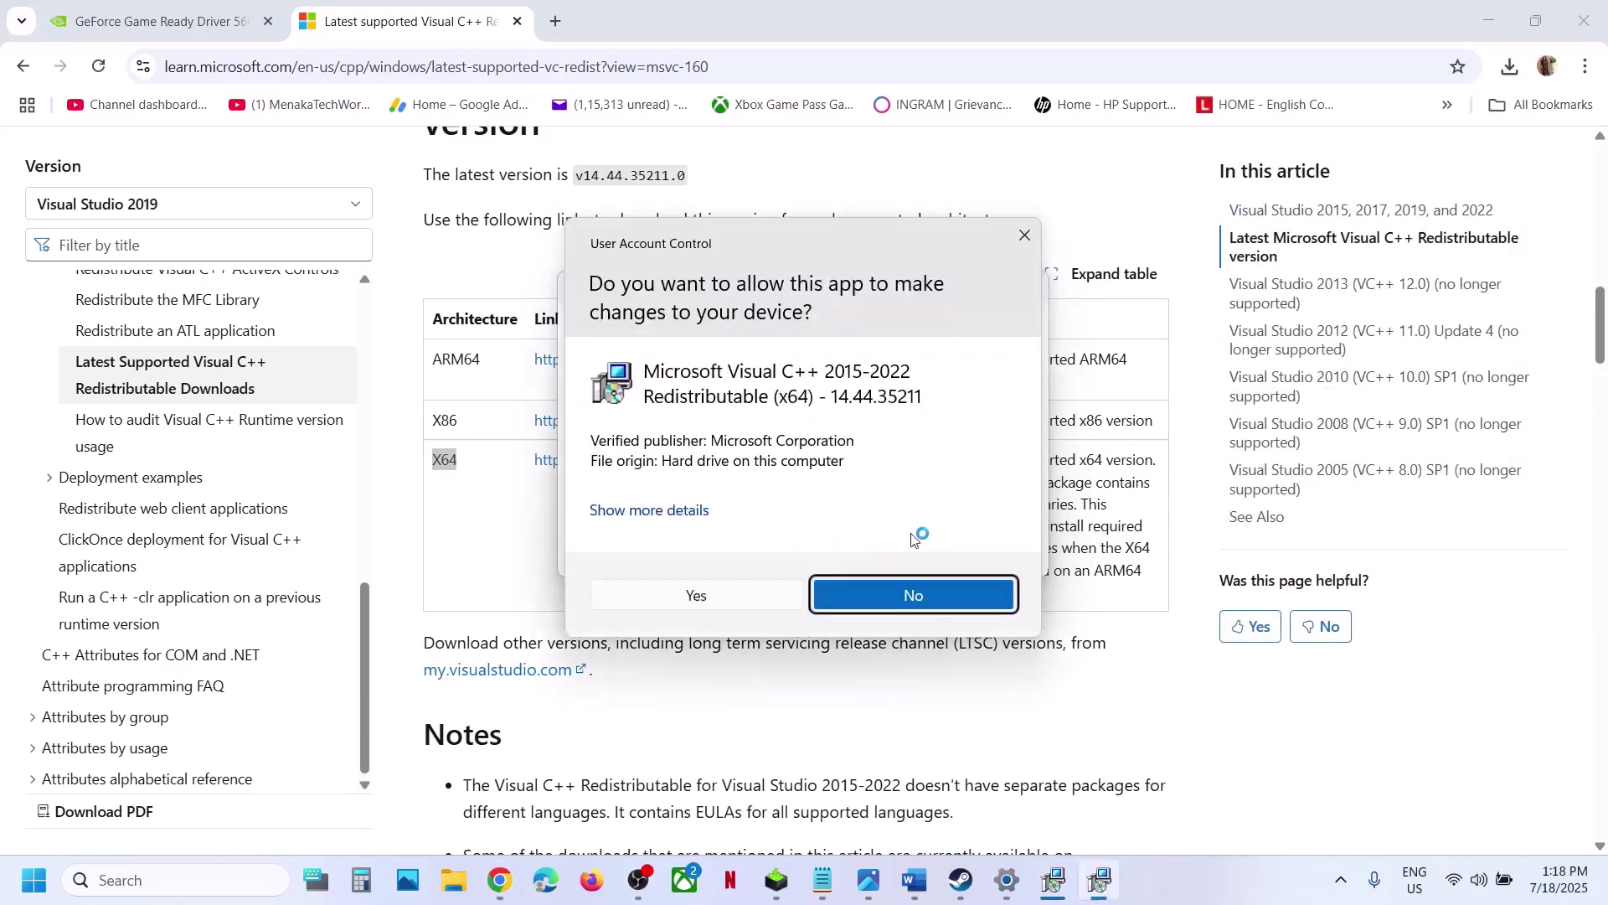
{"action": "left_click", "coordinate": [775, 590]}
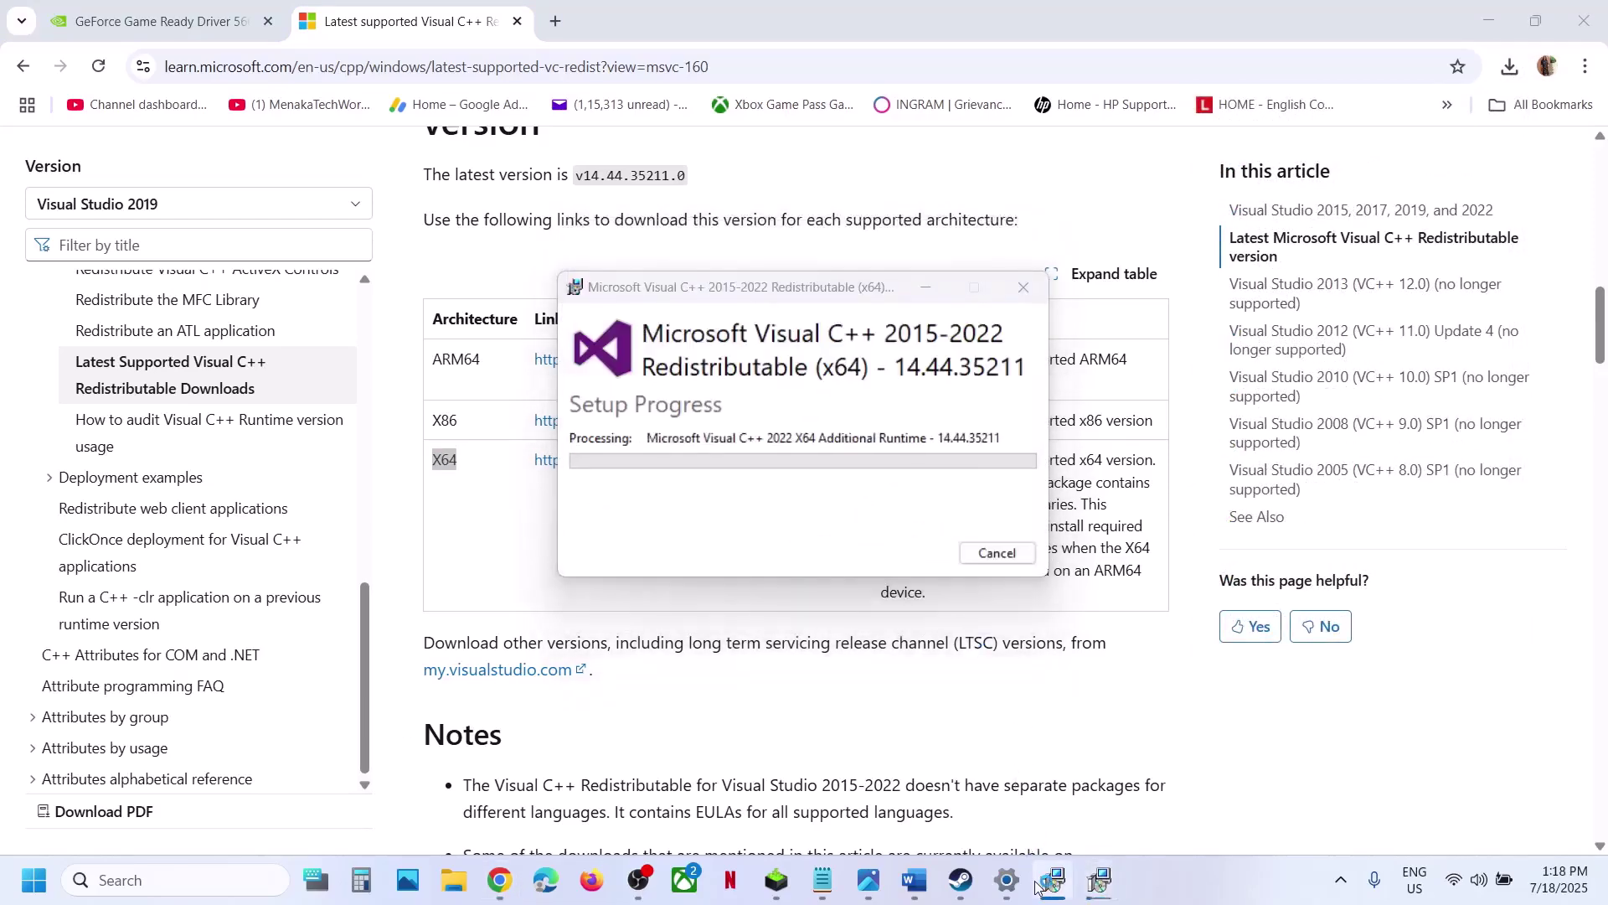
Close both 14.44.35211 setup success windows and view the Start menu power options.
{"action": "left_click", "coordinate": [1039, 886]}
{"action": "left_click_drag", "start_coordinate": [840, 299], "coordinate": [373, 347]}
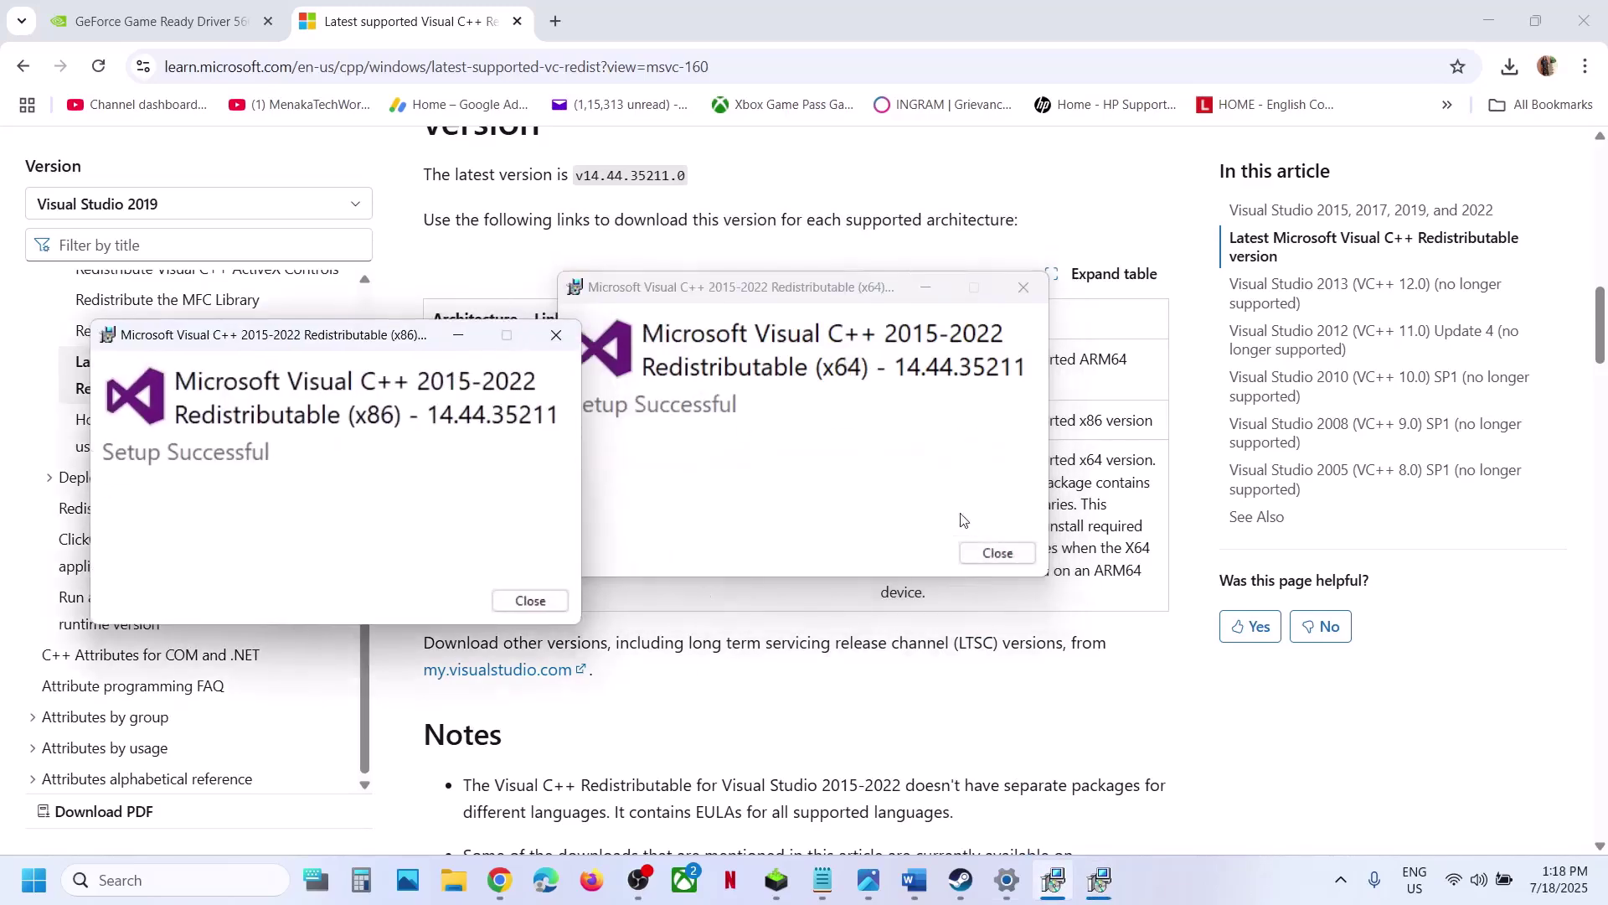
{"action": "left_click", "coordinate": [997, 554]}
{"action": "left_click", "coordinate": [530, 600]}
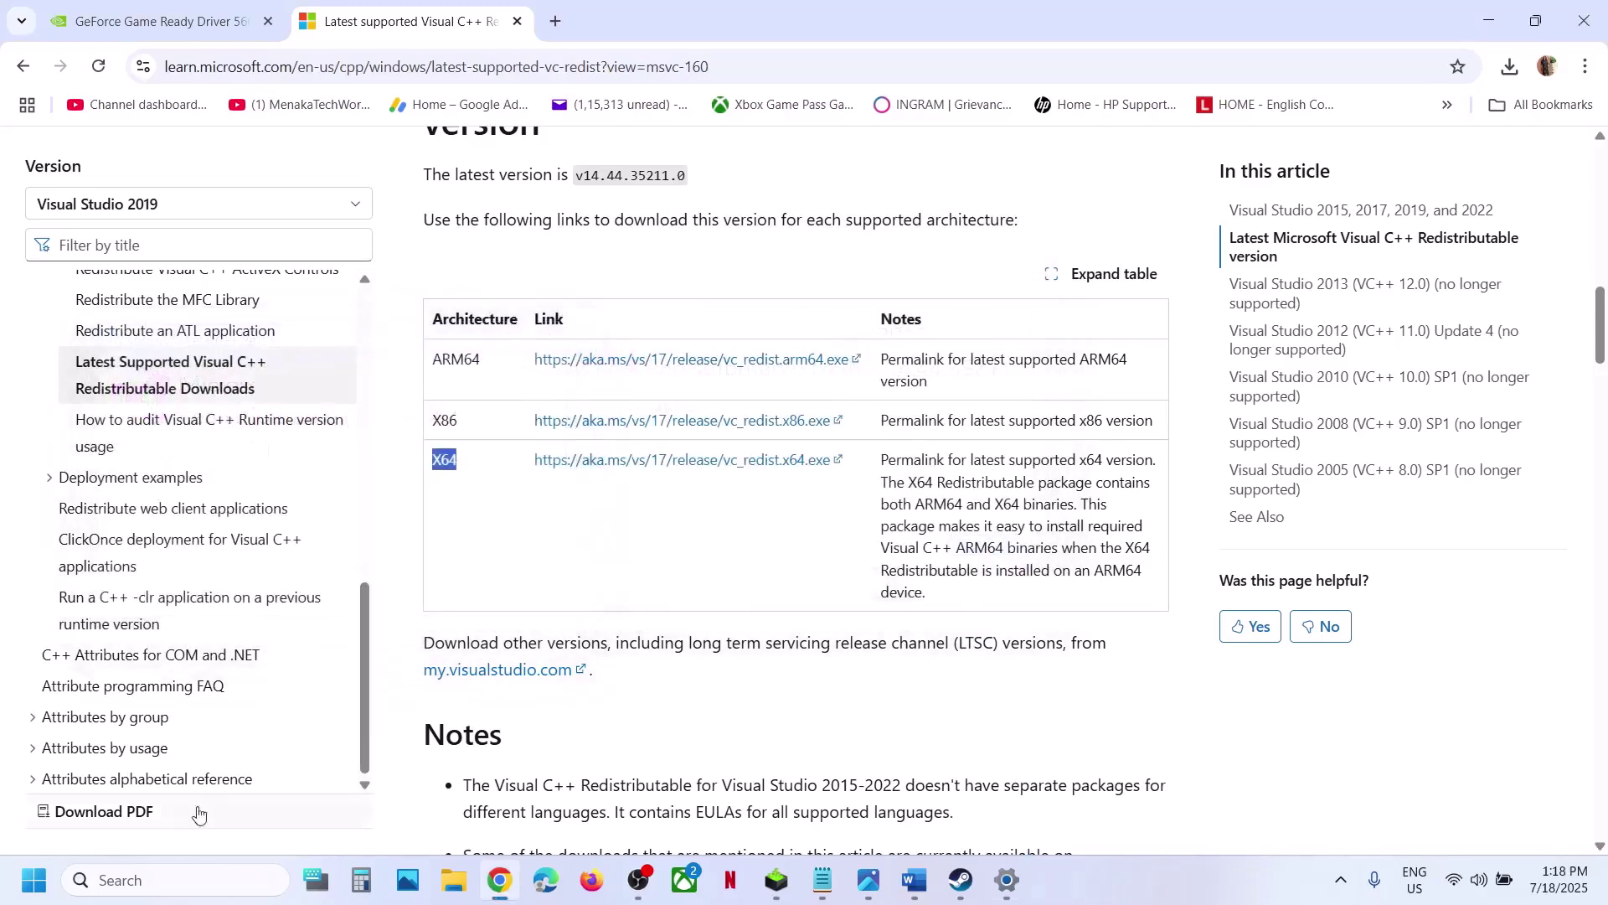
{"action": "left_click", "coordinate": [35, 889]}
{"action": "left_click", "coordinate": [610, 809]}
Return to the Word guide and highlight the Step 18 Update BIOS heading.
{"action": "left_click", "coordinate": [956, 879]}
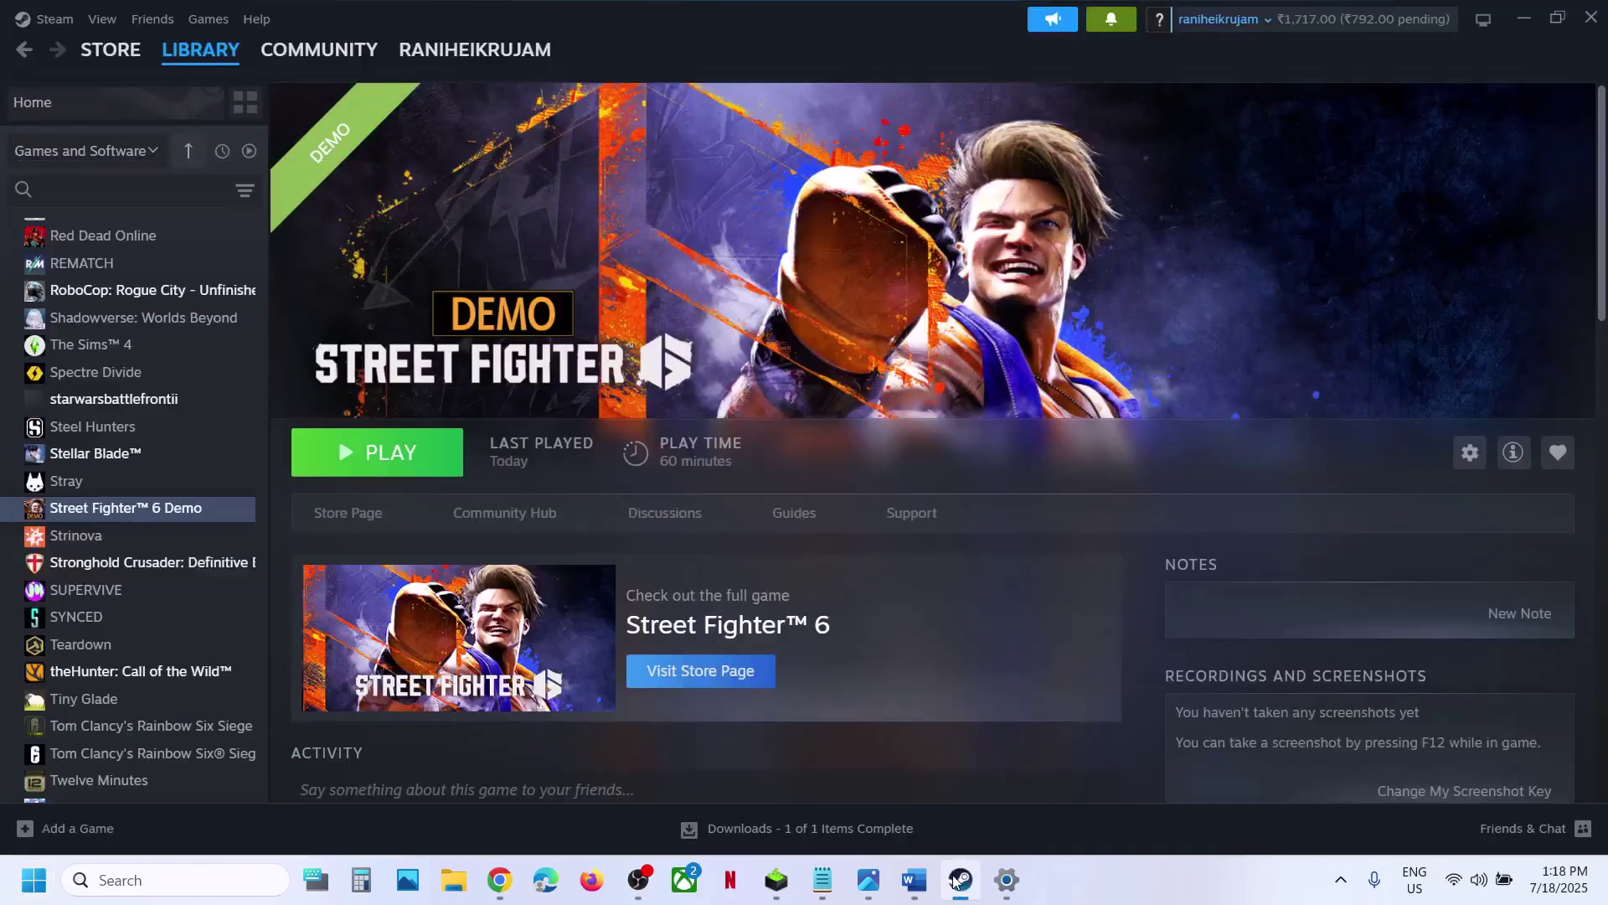
{"action": "left_click", "coordinate": [914, 880]}
{"action": "scroll", "coordinate": [625, 545], "scroll_direction": "down", "scroll_amount": 5}
{"action": "scroll", "coordinate": [628, 538], "scroll_direction": "up", "scroll_amount": 1}
{"action": "left_click_drag", "start_coordinate": [339, 638], "coordinate": [591, 621]}
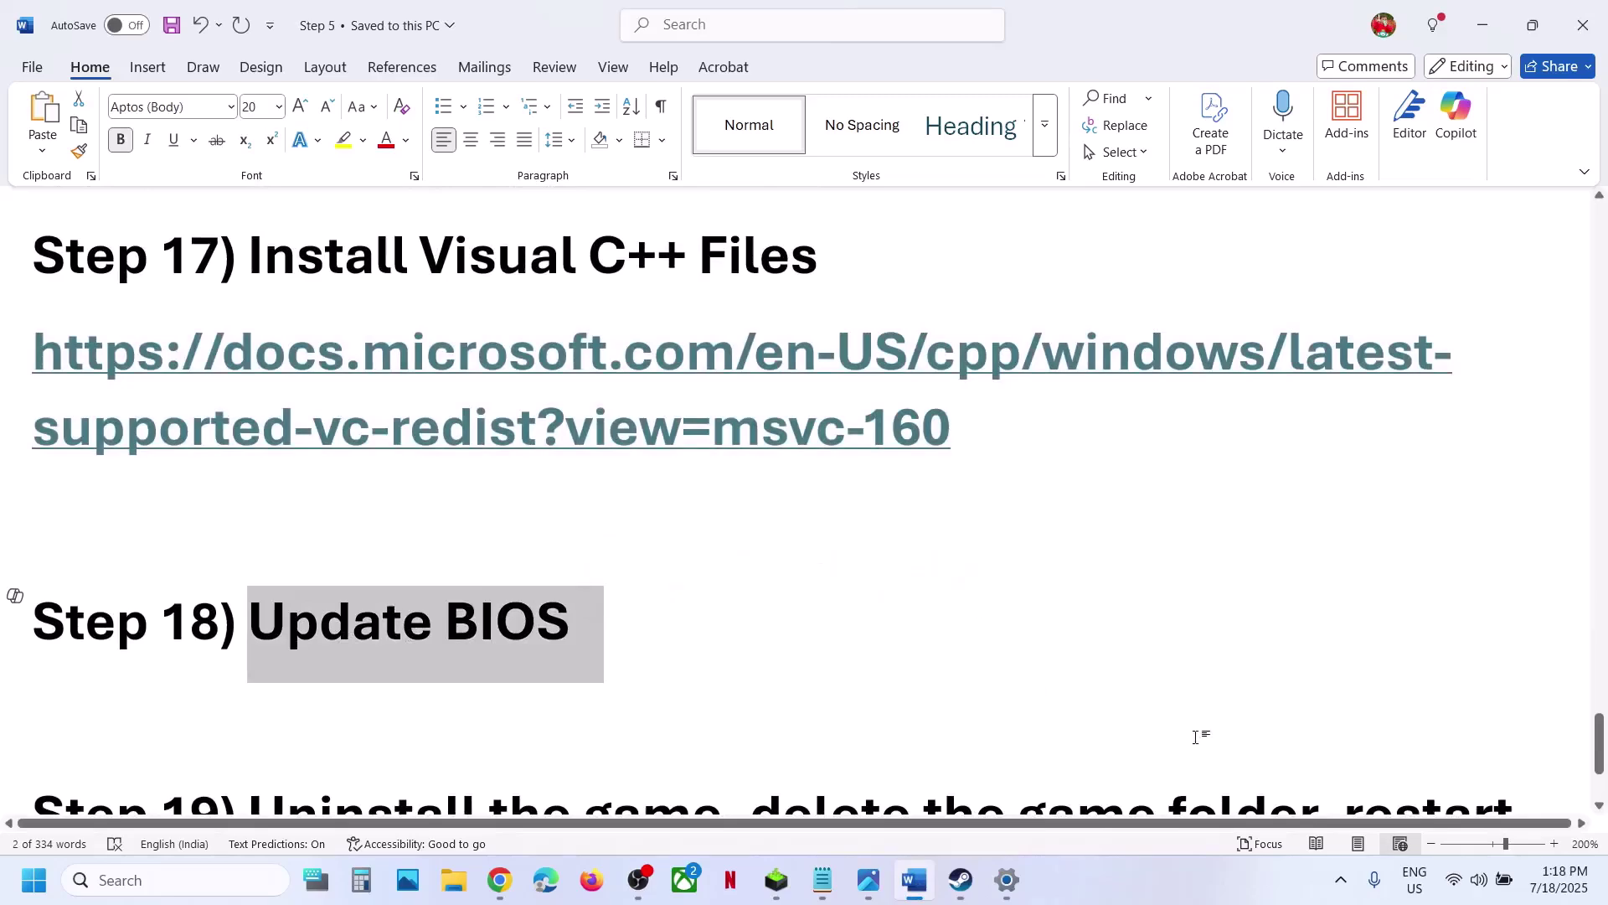
Check the quick settings panel, then highlight the Step 19 uninstall-and-reinstall instructions.
{"action": "left_click", "coordinate": [1499, 894]}
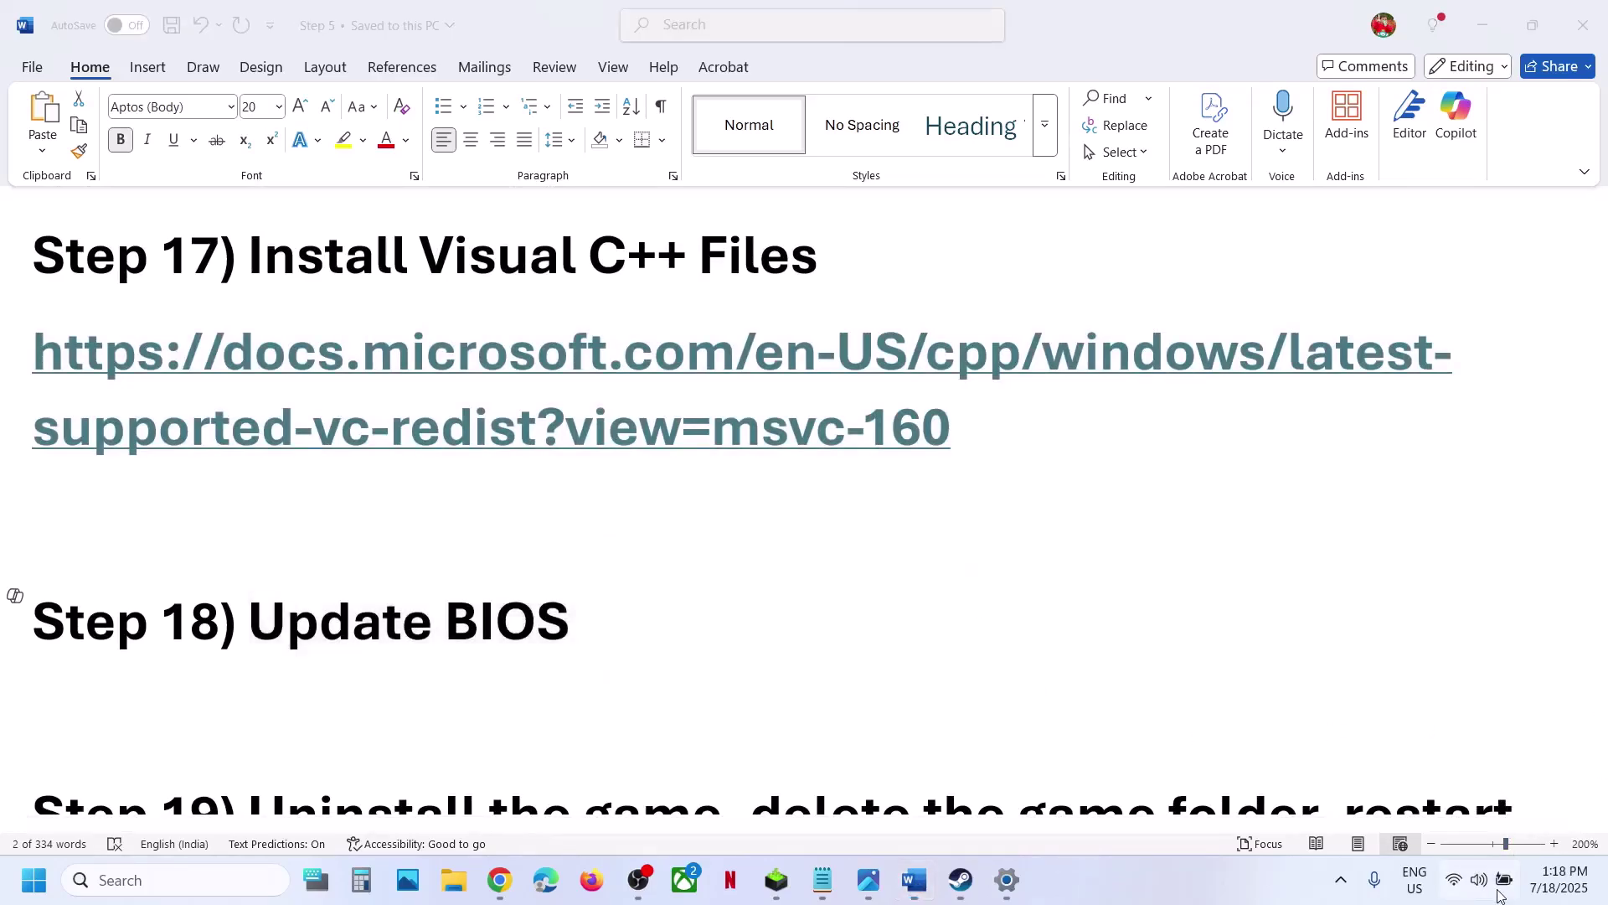
{"action": "mouse_move", "coordinate": [1260, 829]}
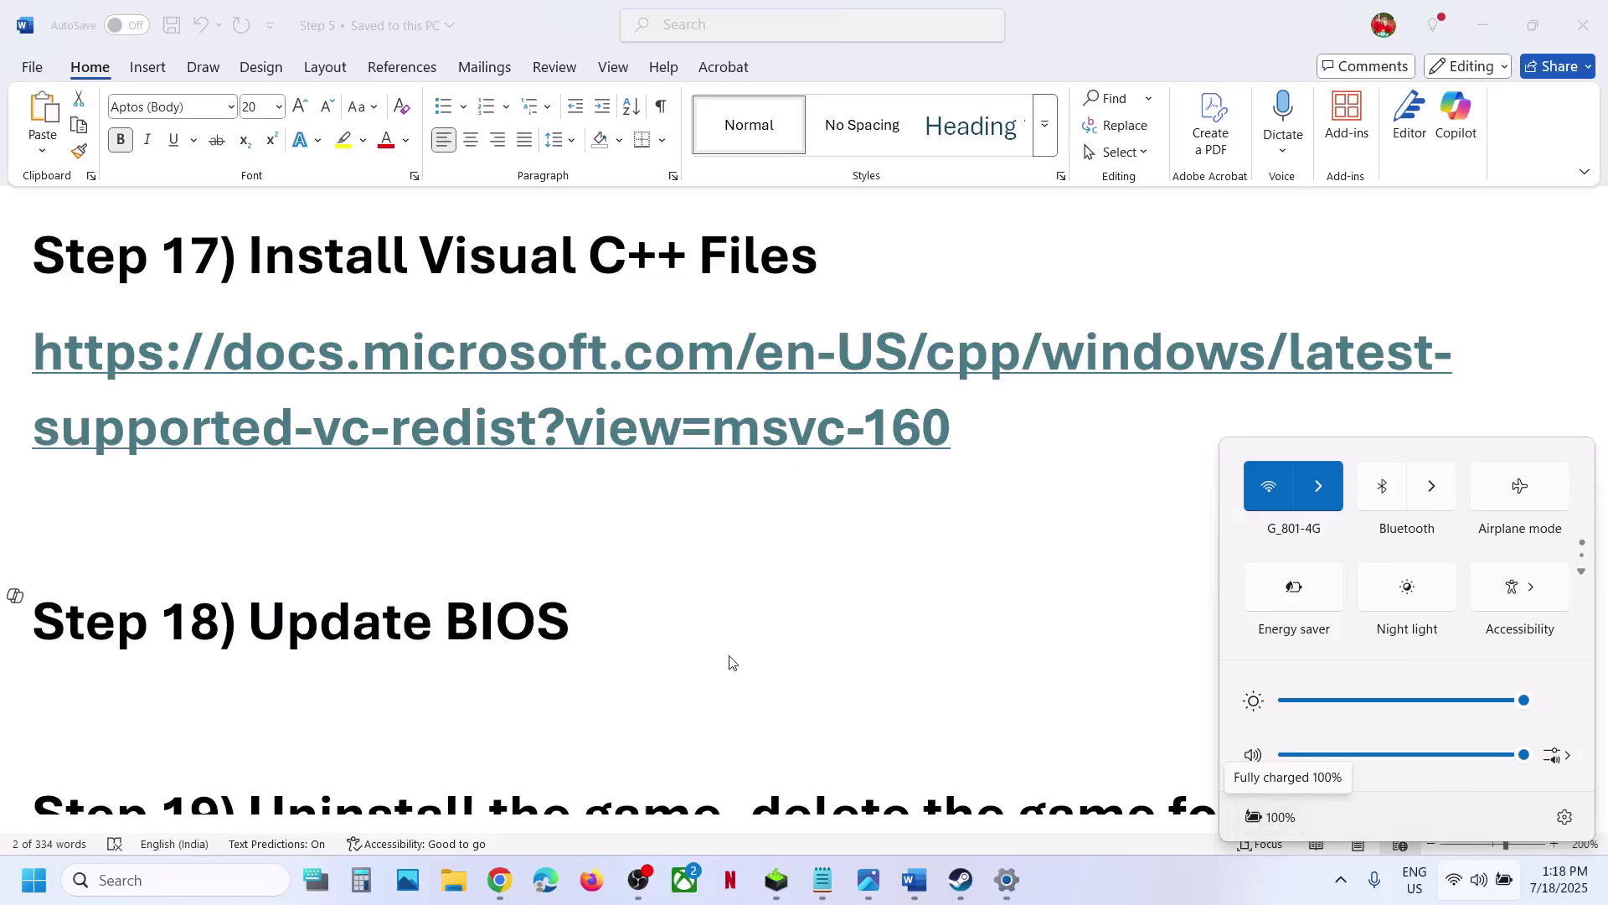
{"action": "left_click", "coordinate": [679, 659]}
{"action": "scroll", "coordinate": [679, 659], "scroll_direction": "down", "scroll_amount": 3}
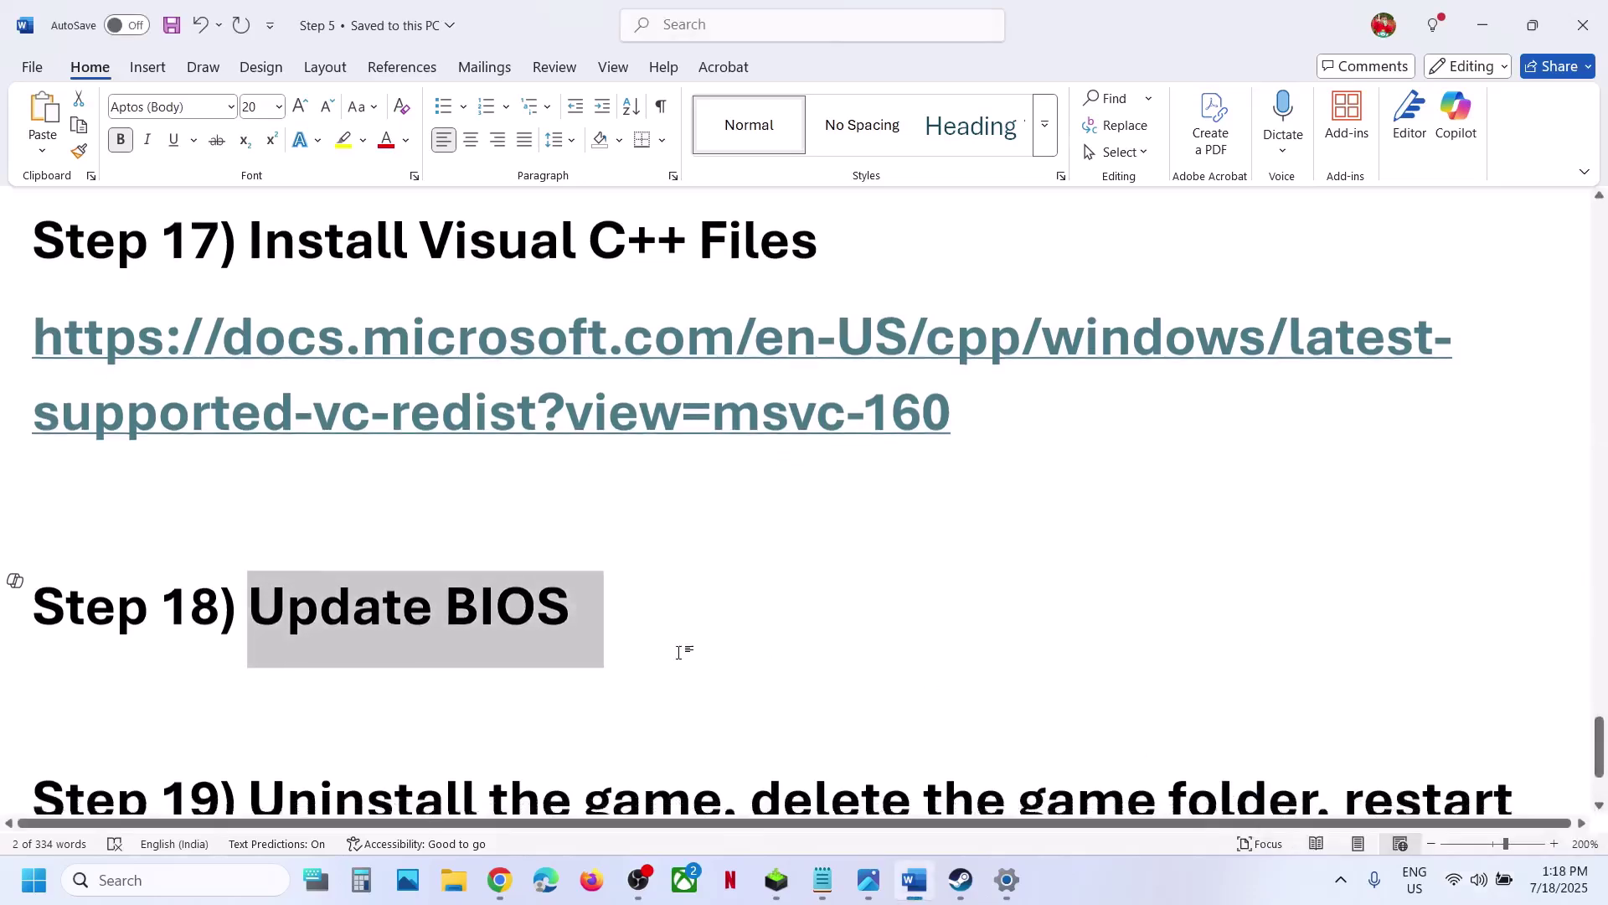
{"action": "left_click_drag", "start_coordinate": [347, 618], "coordinate": [1420, 774]}
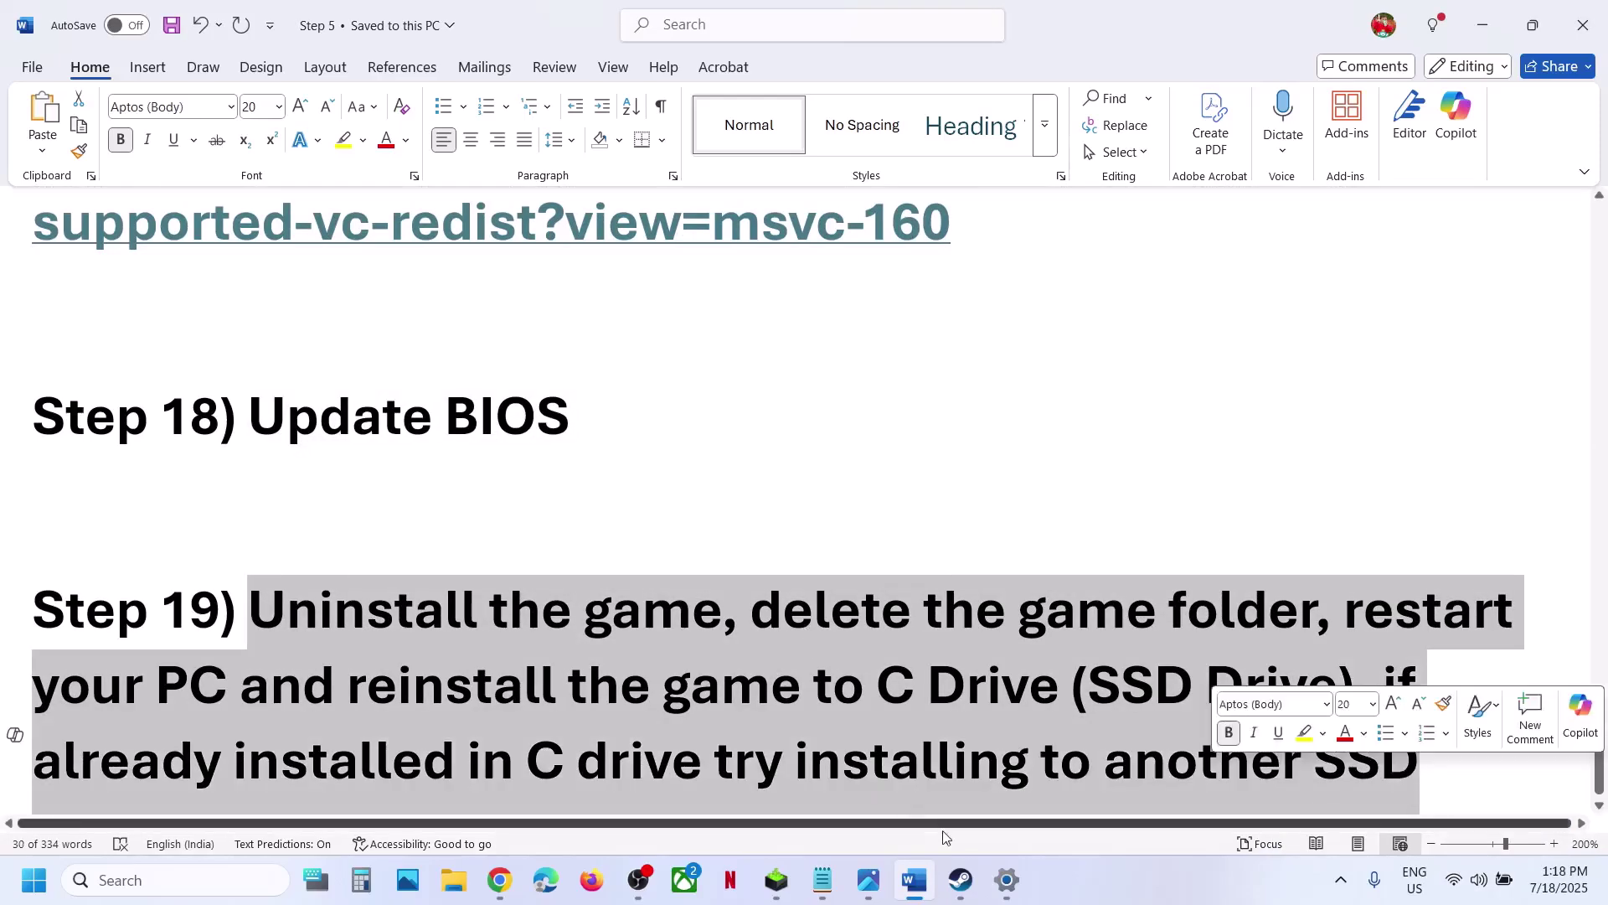
{"action": "left_click", "coordinate": [961, 880]}
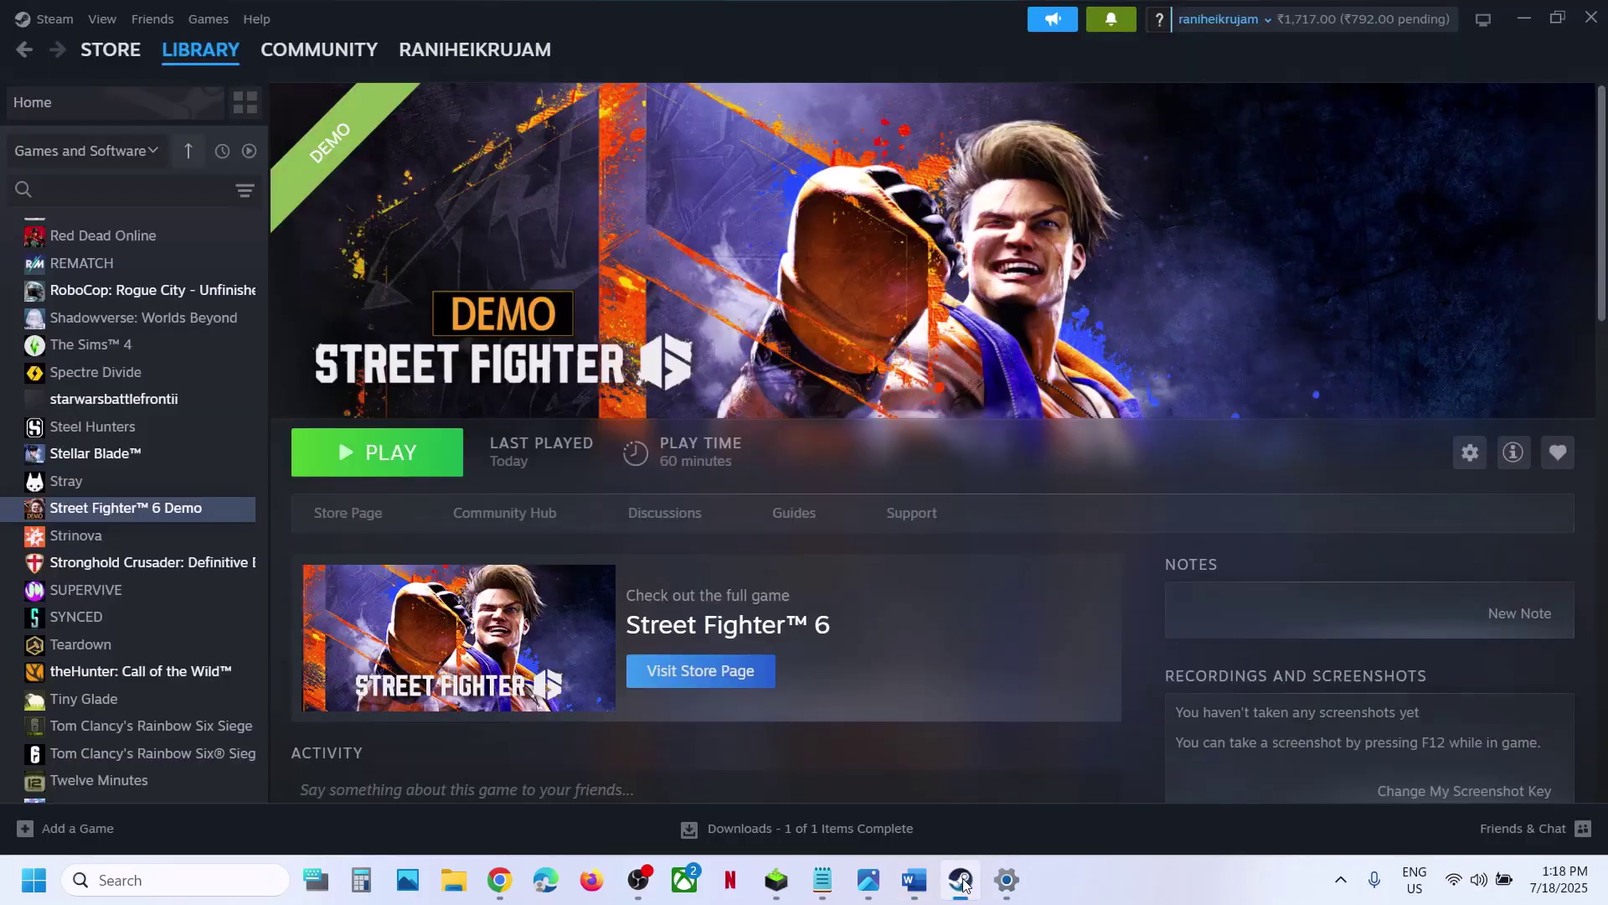
{"action": "right_click", "coordinate": [99, 509]}
{"action": "mouse_move", "coordinate": [193, 634]}
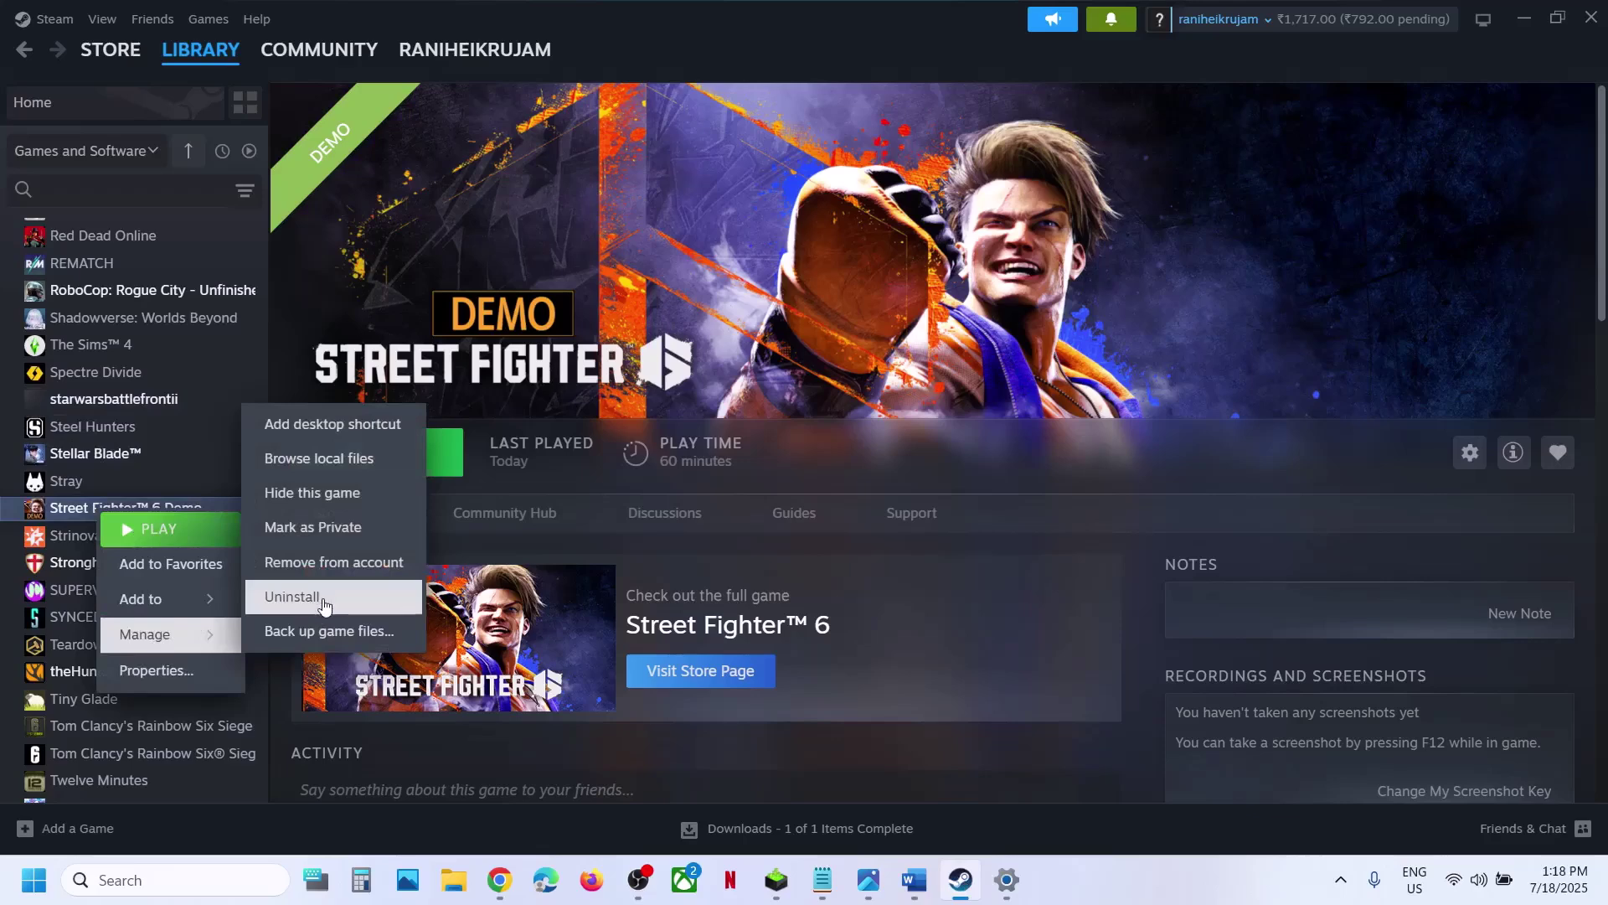
{"action": "left_click", "coordinate": [911, 272]}
{"action": "left_click", "coordinate": [912, 881]}
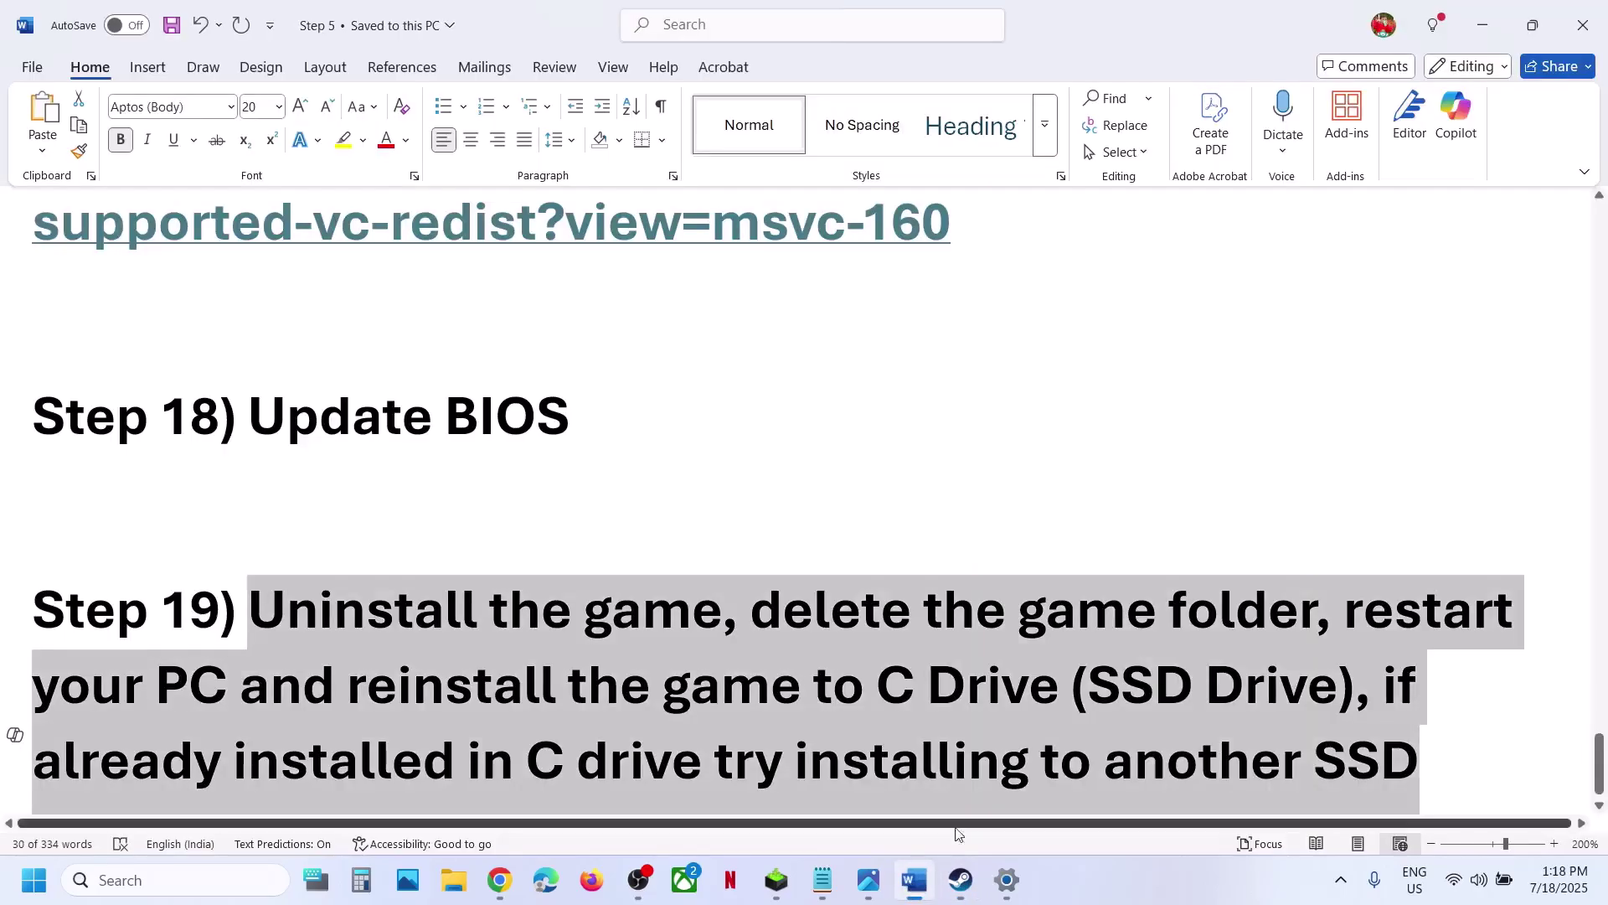
{"action": "left_click", "coordinate": [1032, 595]}
{"action": "left_click_drag", "start_coordinate": [799, 614], "coordinate": [944, 717]}
{"action": "left_click", "coordinate": [934, 710]}
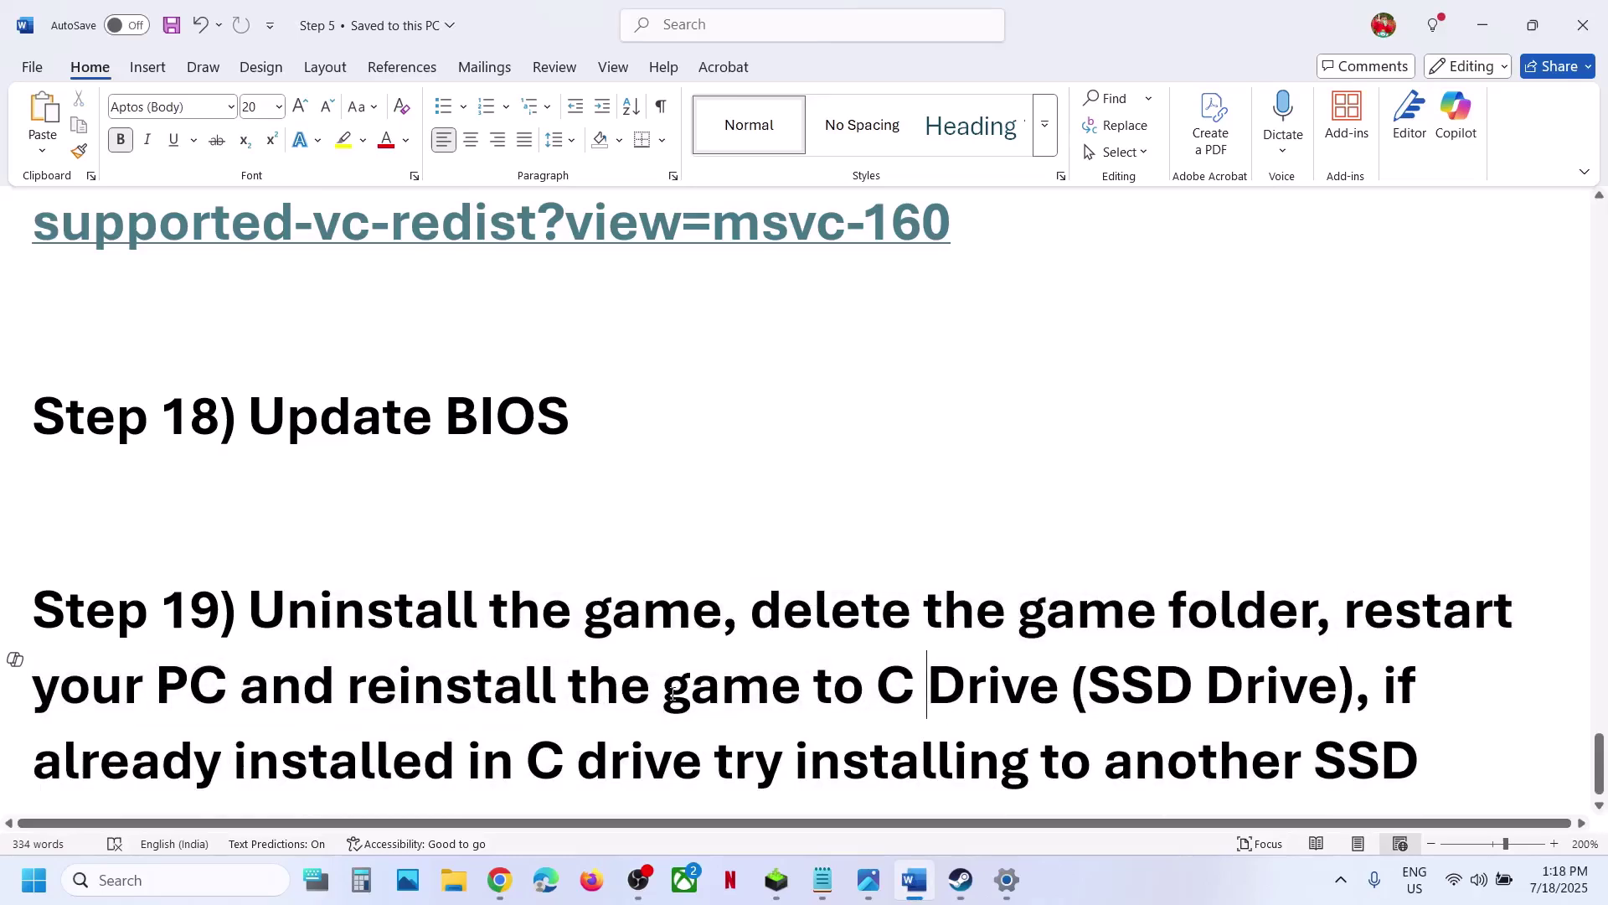
{"action": "left_click_drag", "start_coordinate": [560, 702], "coordinate": [1003, 703]}
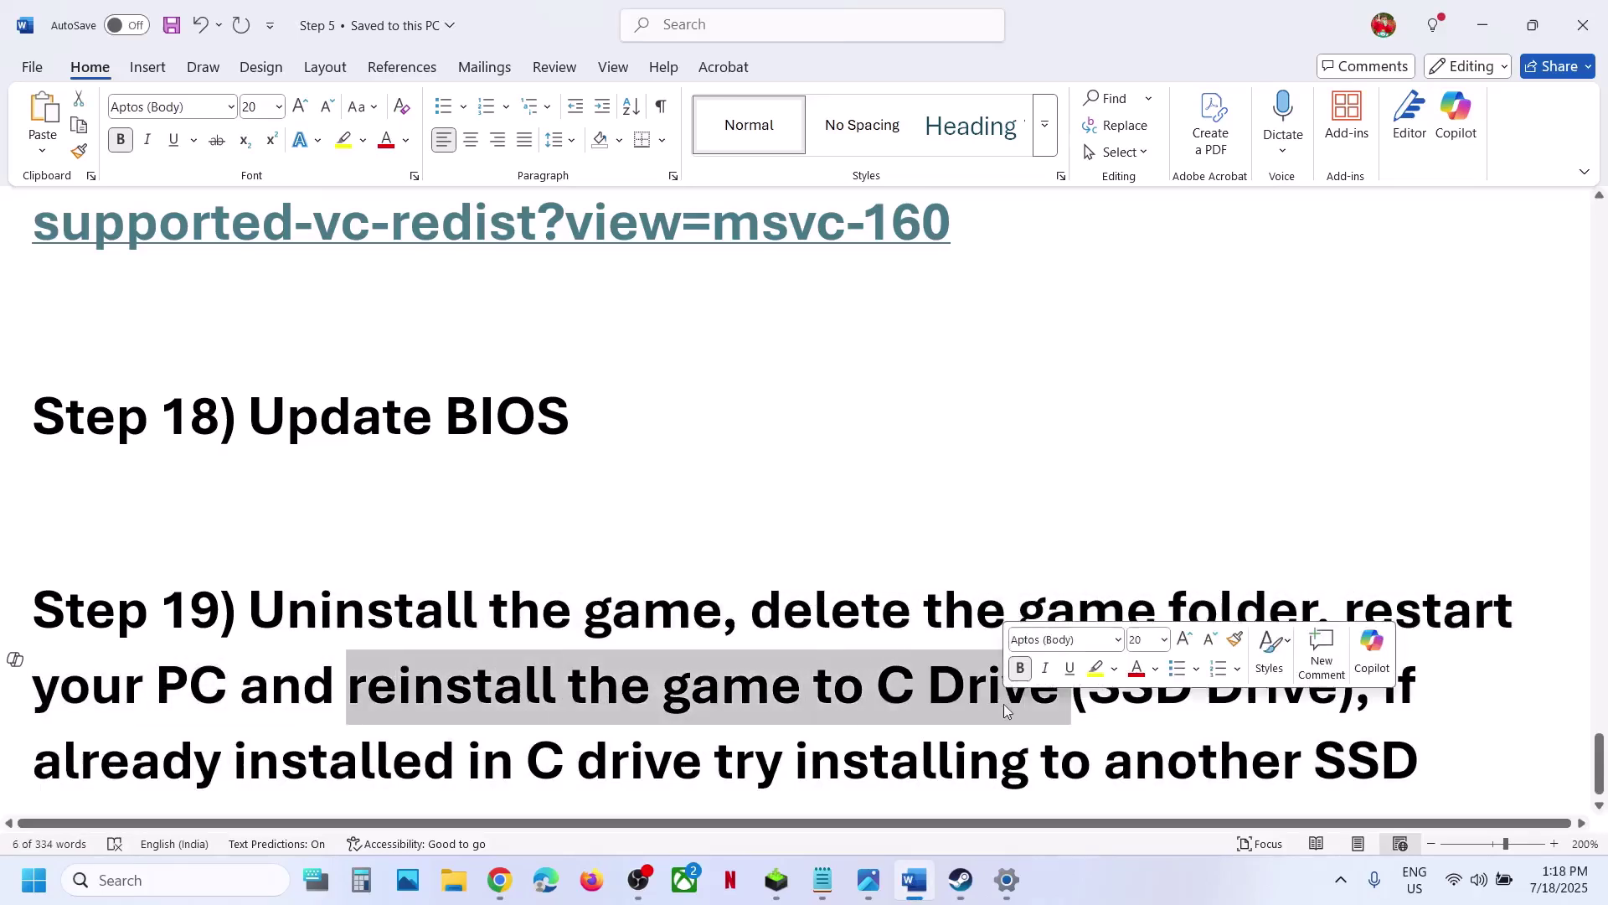
{"action": "left_click", "coordinate": [801, 684]}
{"action": "left_click_drag", "start_coordinate": [666, 685], "coordinate": [1055, 677]}
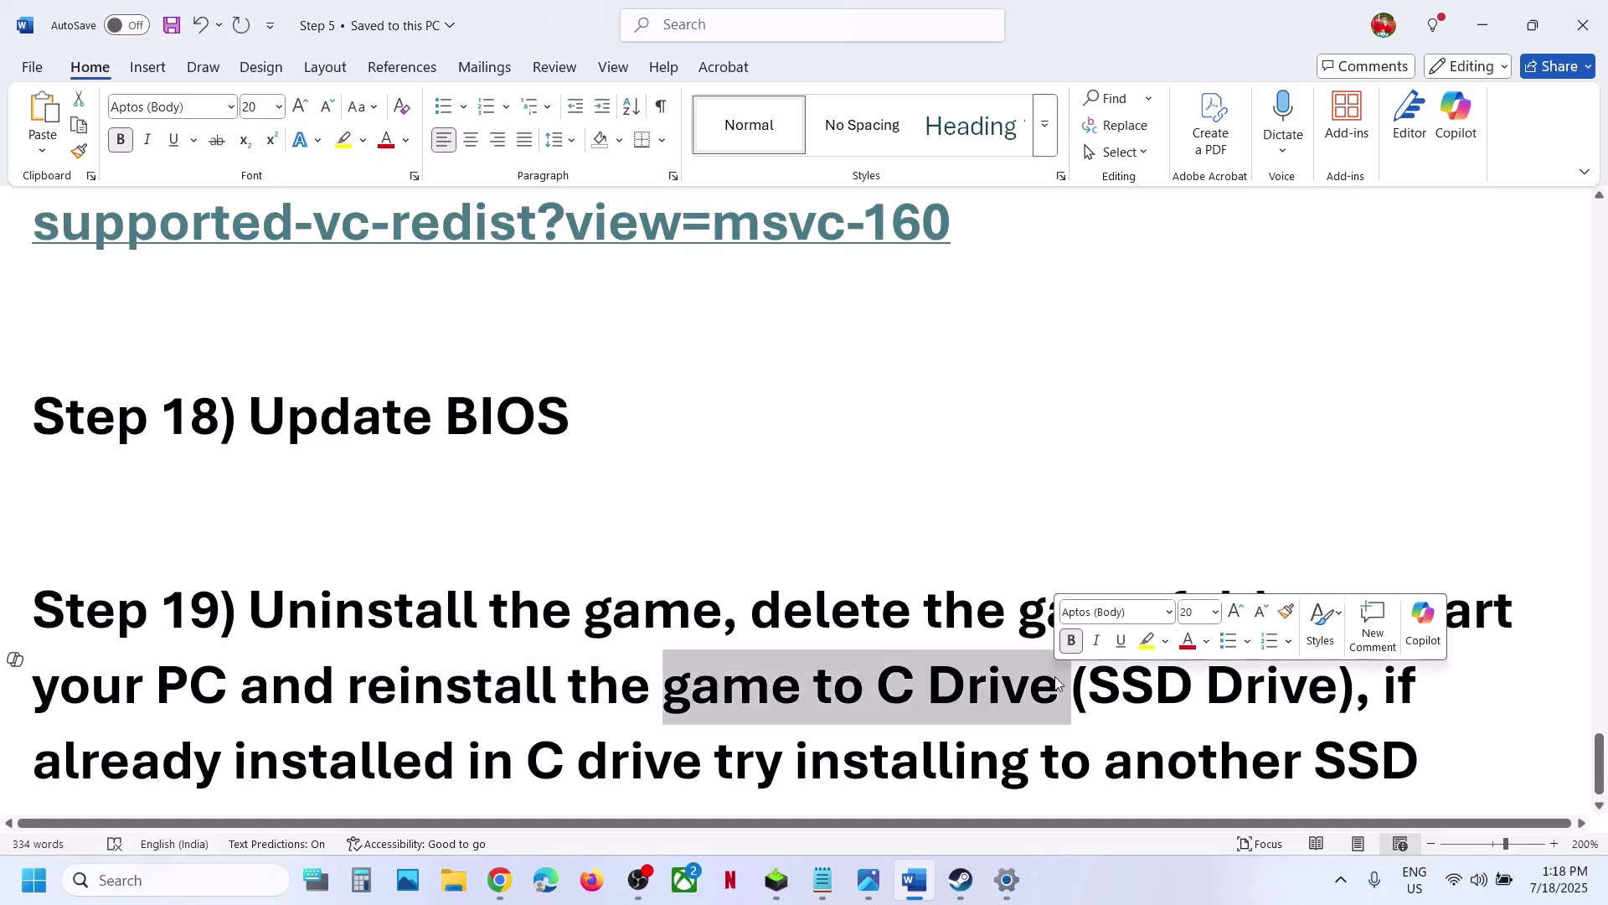
{"action": "left_click_drag", "start_coordinate": [1375, 683], "coordinate": [1166, 776]}
{"action": "left_click", "coordinate": [833, 751]}
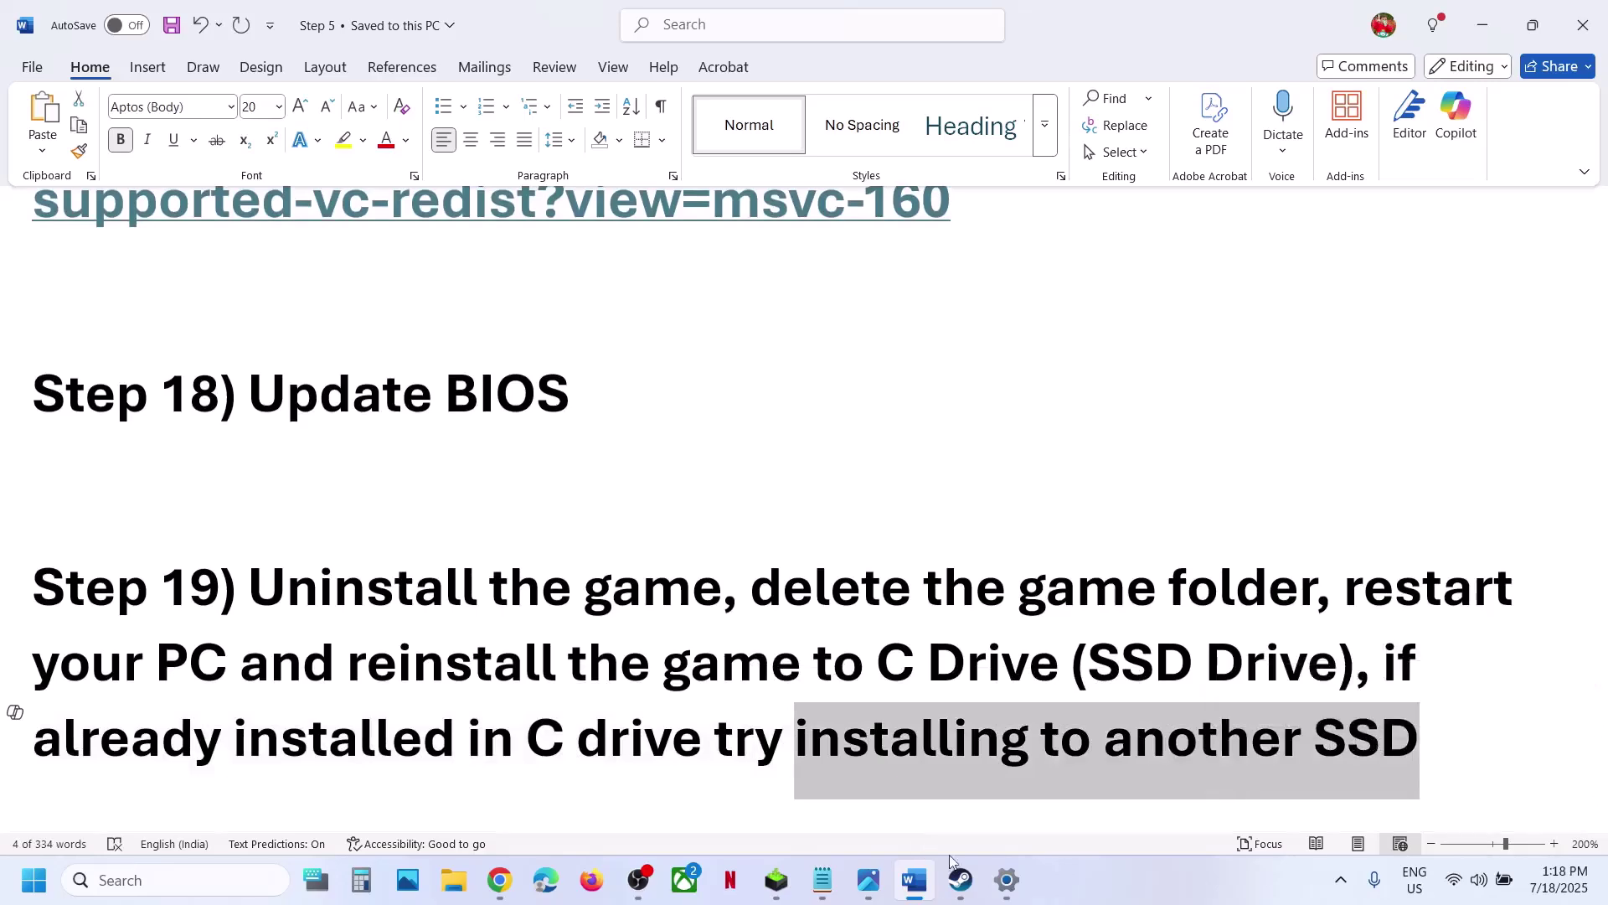
{"action": "left_click", "coordinate": [963, 883]}
{"action": "left_click", "coordinate": [869, 879]}
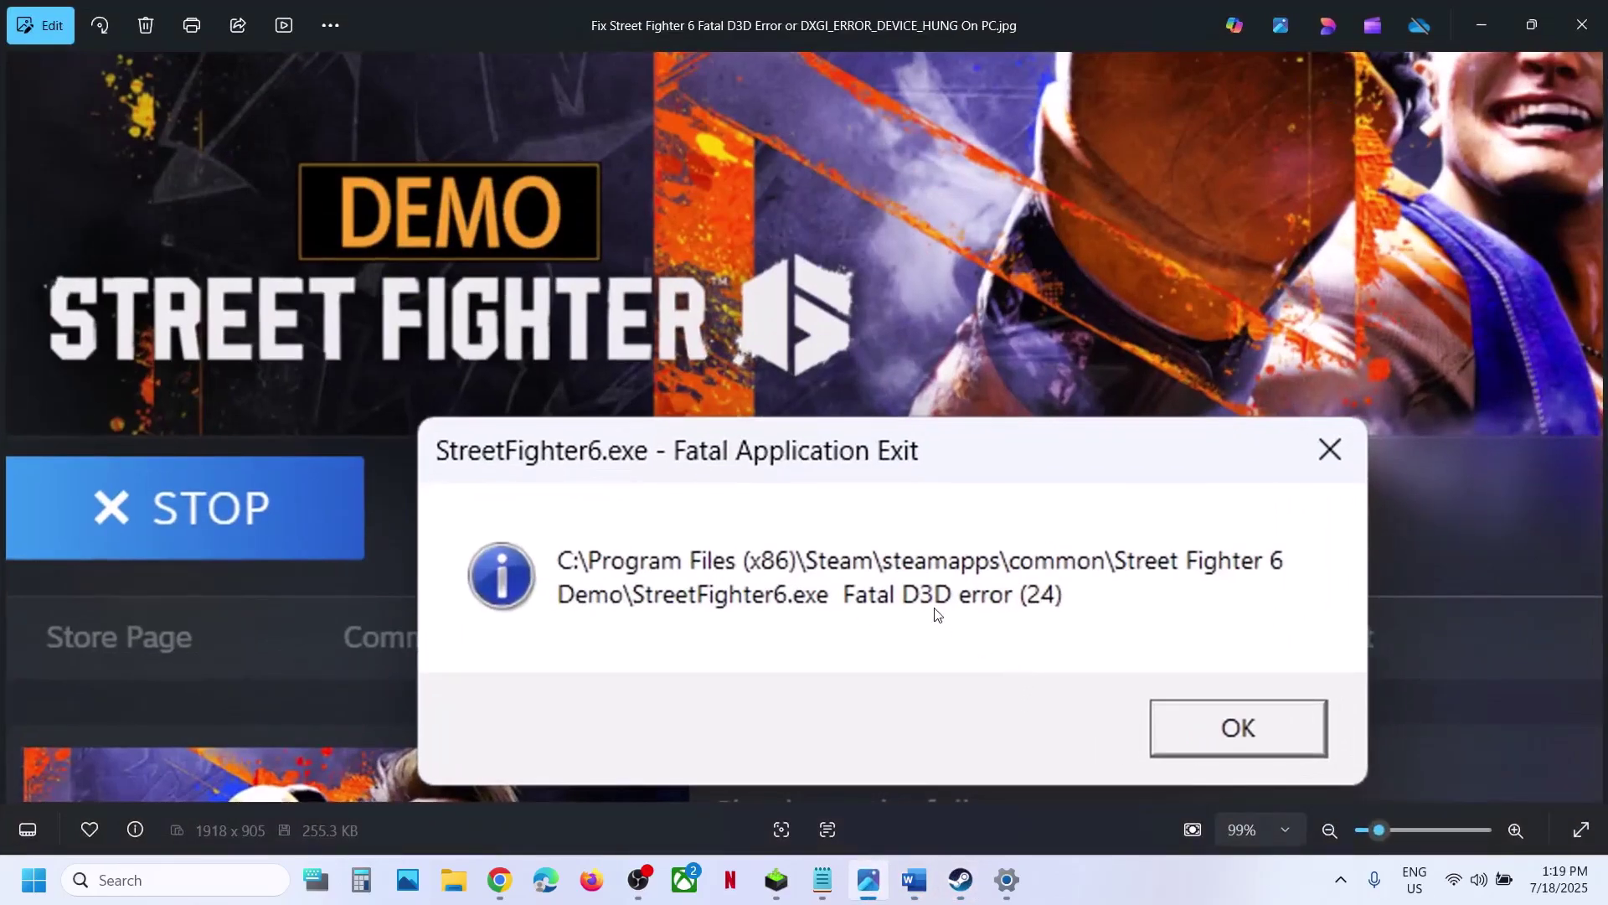
{"action": "left_click", "coordinate": [1483, 25]}
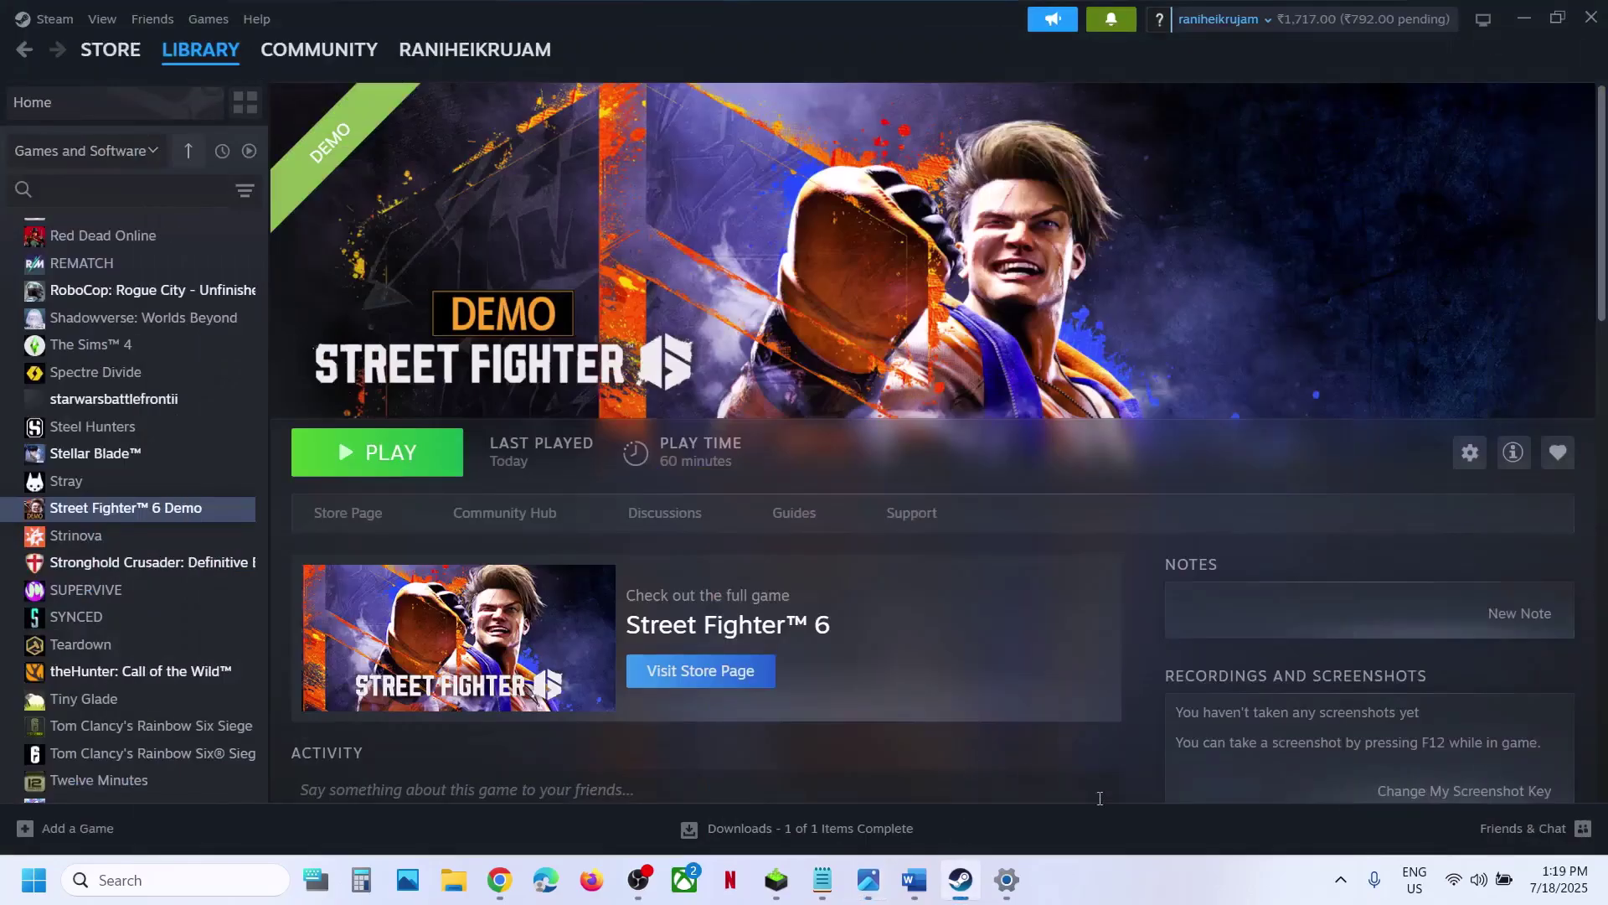